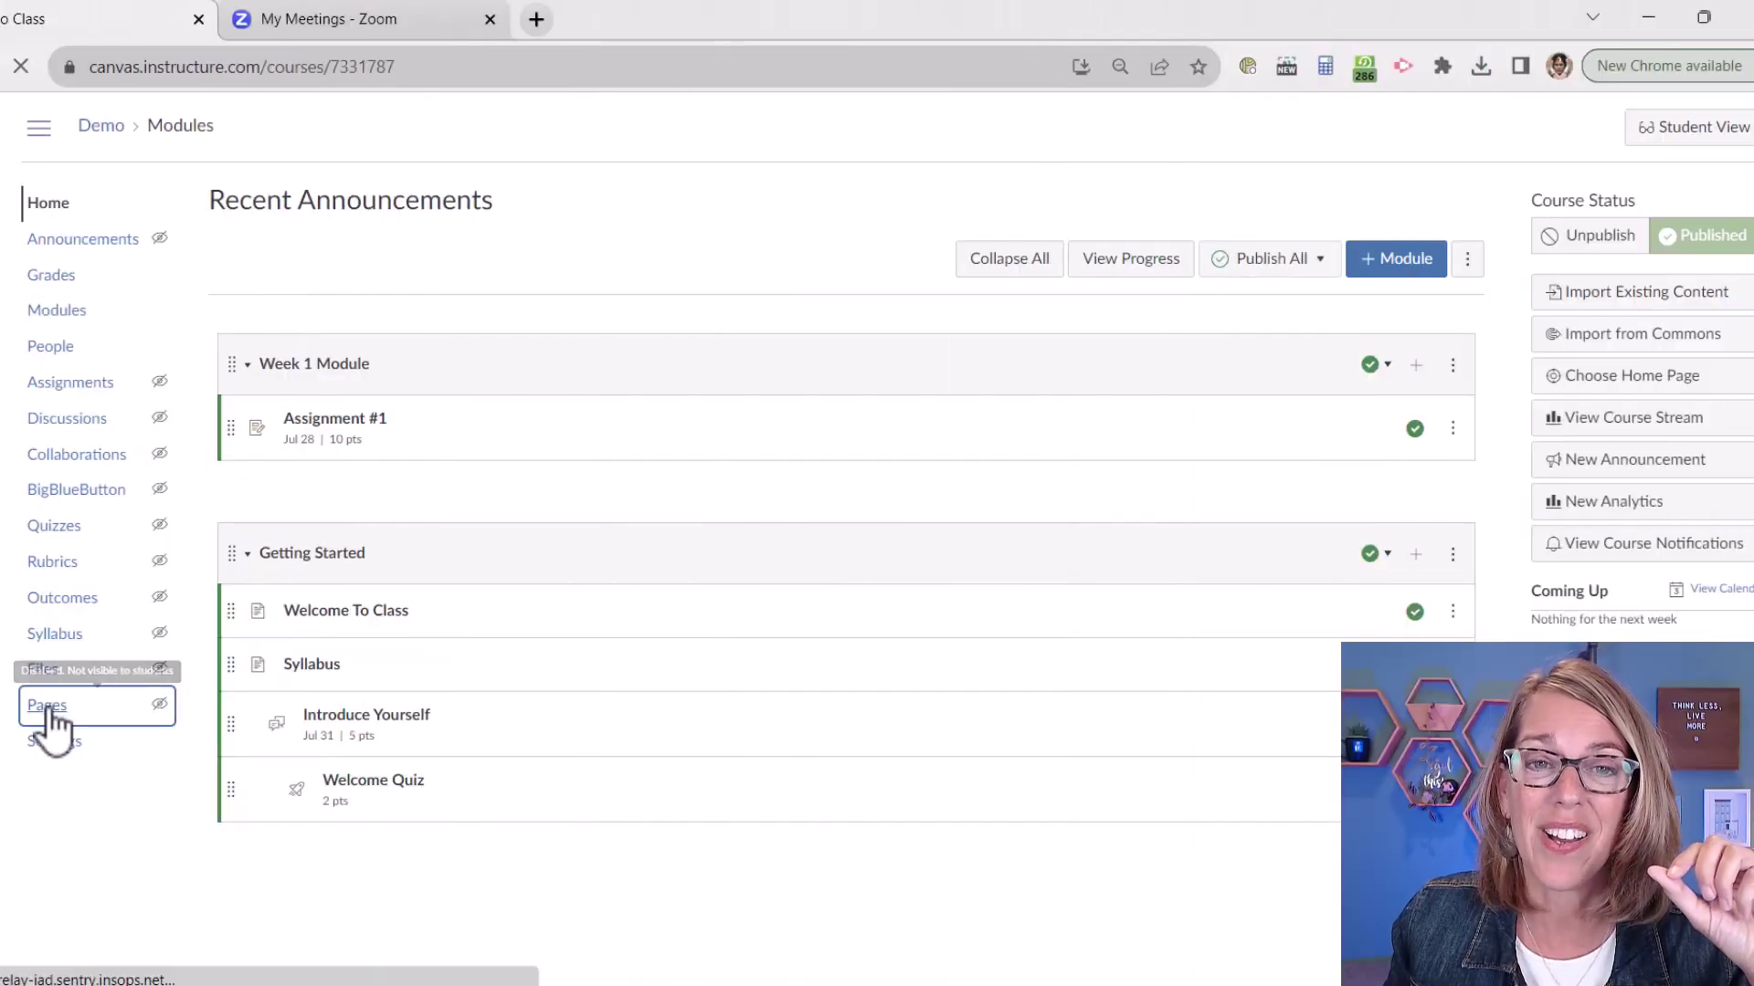
Create a new course page titled 'Welcome To Class' and place the cursor in its body.
{"action": "left_click", "coordinate": [47, 708]}
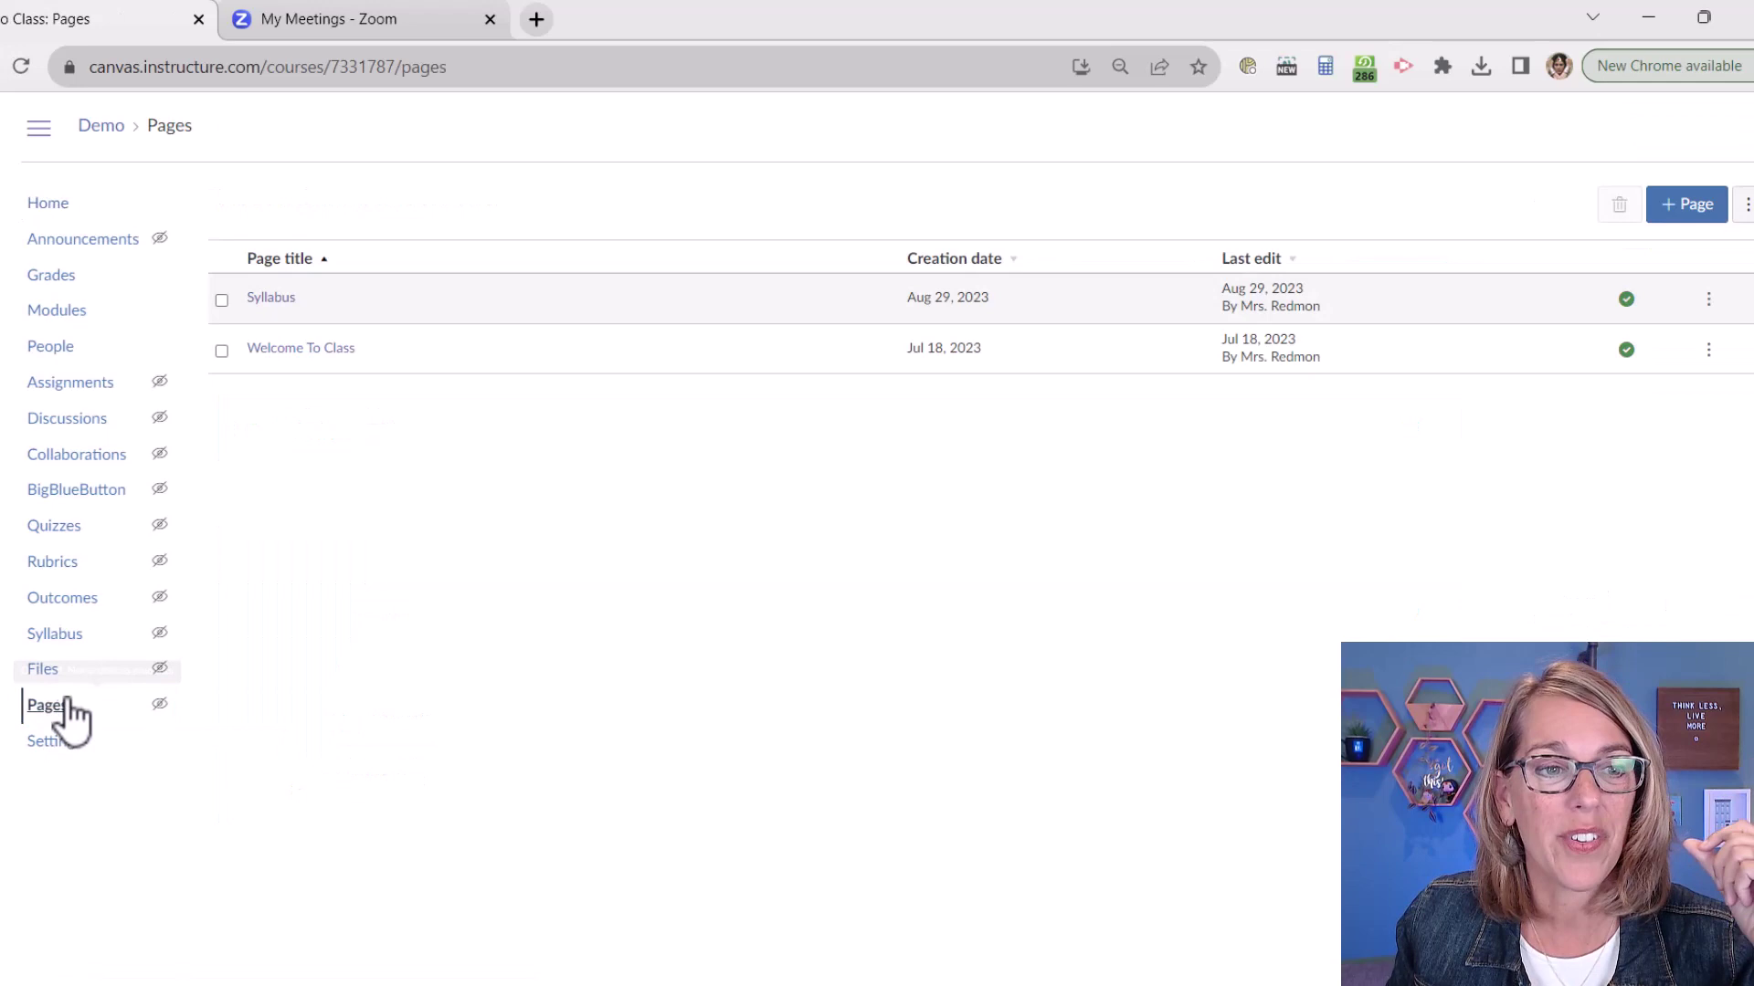
{"action": "left_click", "coordinate": [1696, 204]}
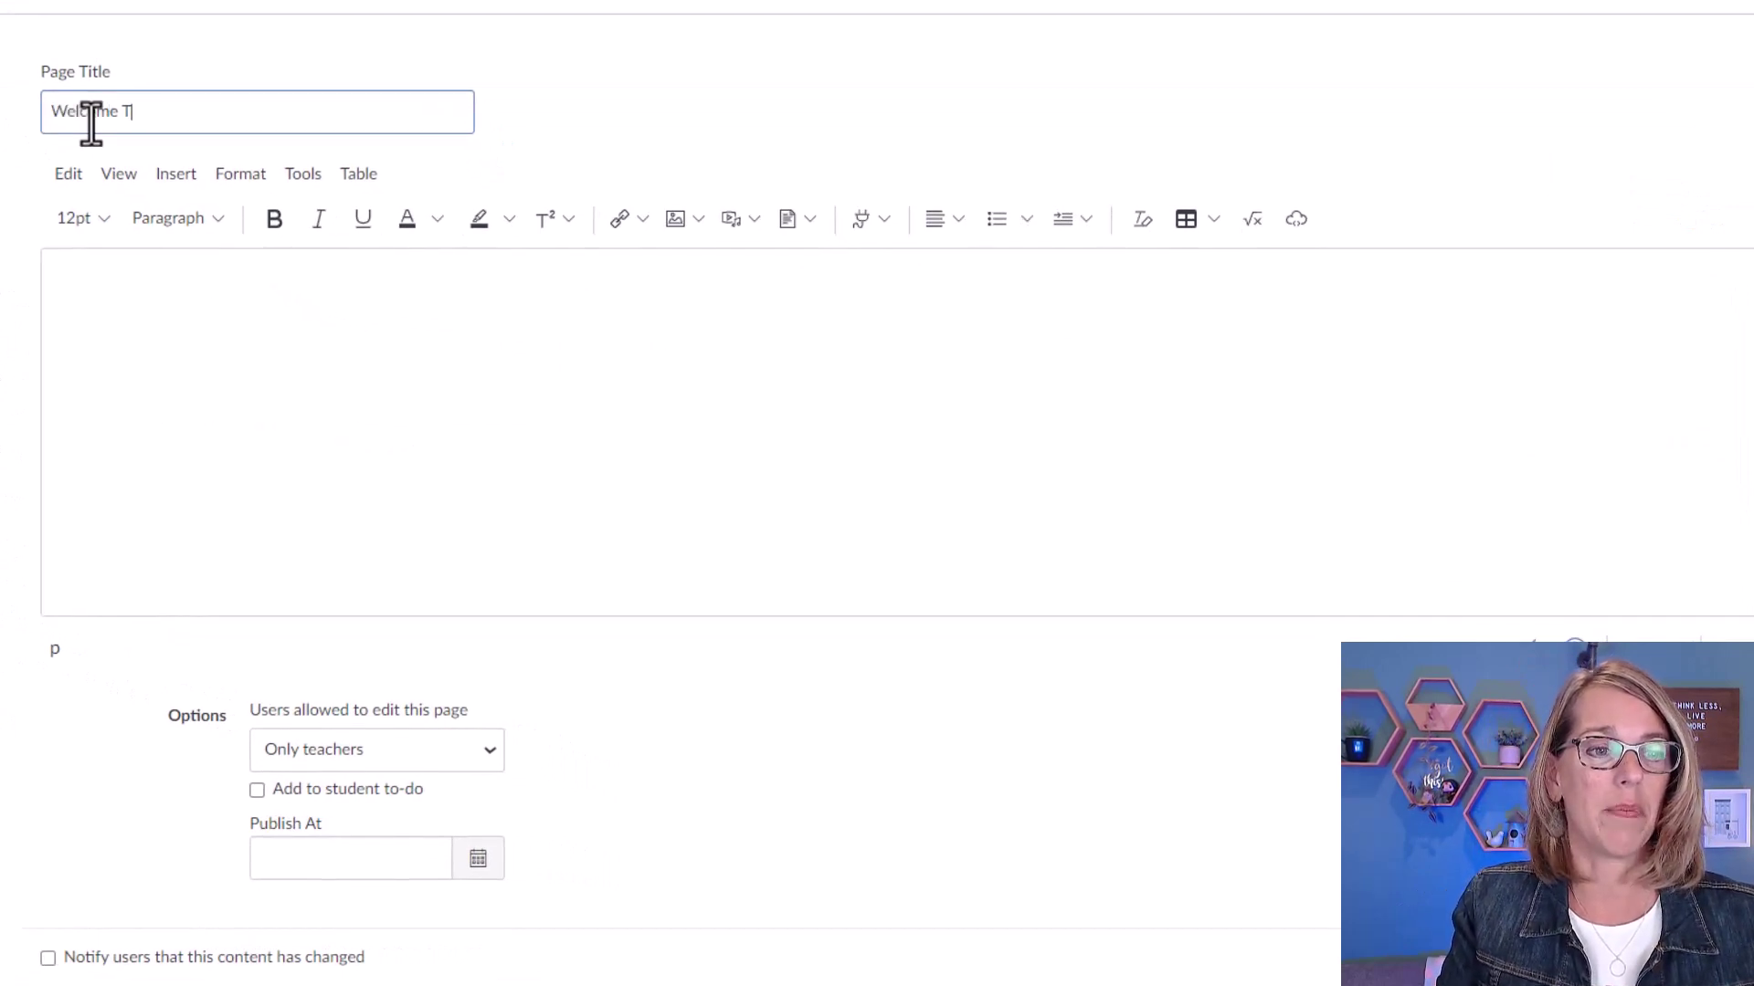
{"action": "type", "text": "Welcome To Class"}
{"action": "left_click", "coordinate": [106, 286]}
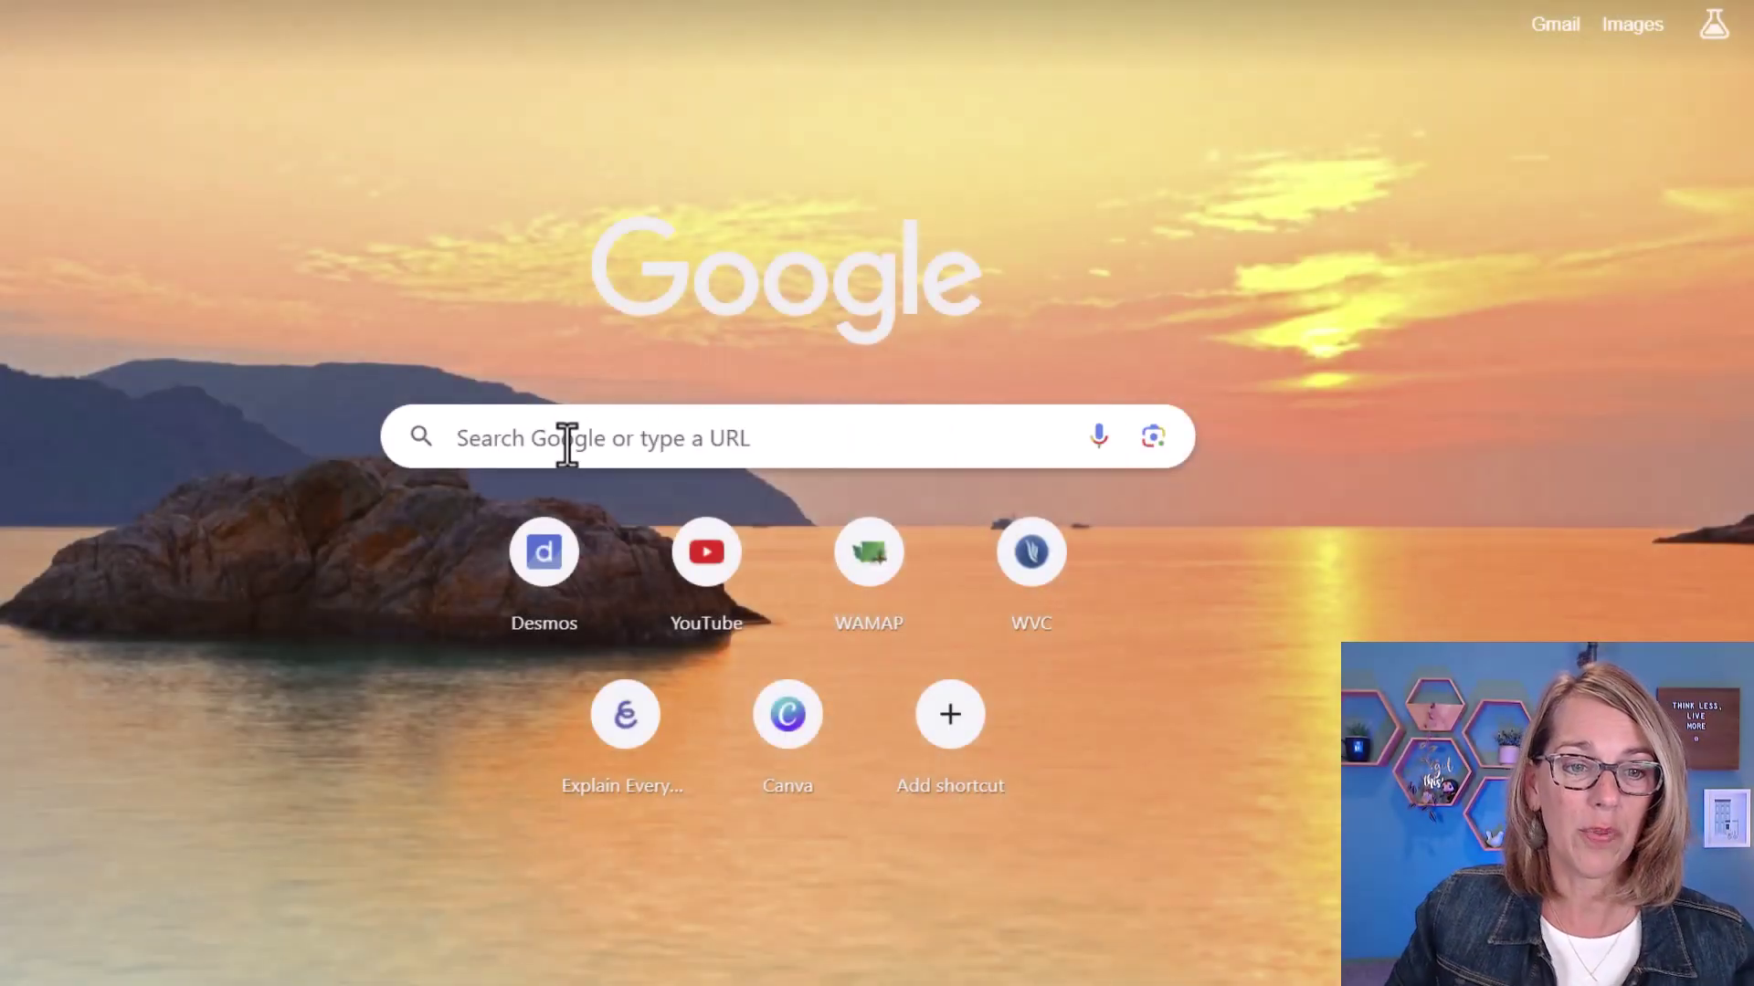
Search Google Images for 'welcome' and bring up save options for the pennant WELCOME banner.
{"action": "left_click", "coordinate": [572, 437]}
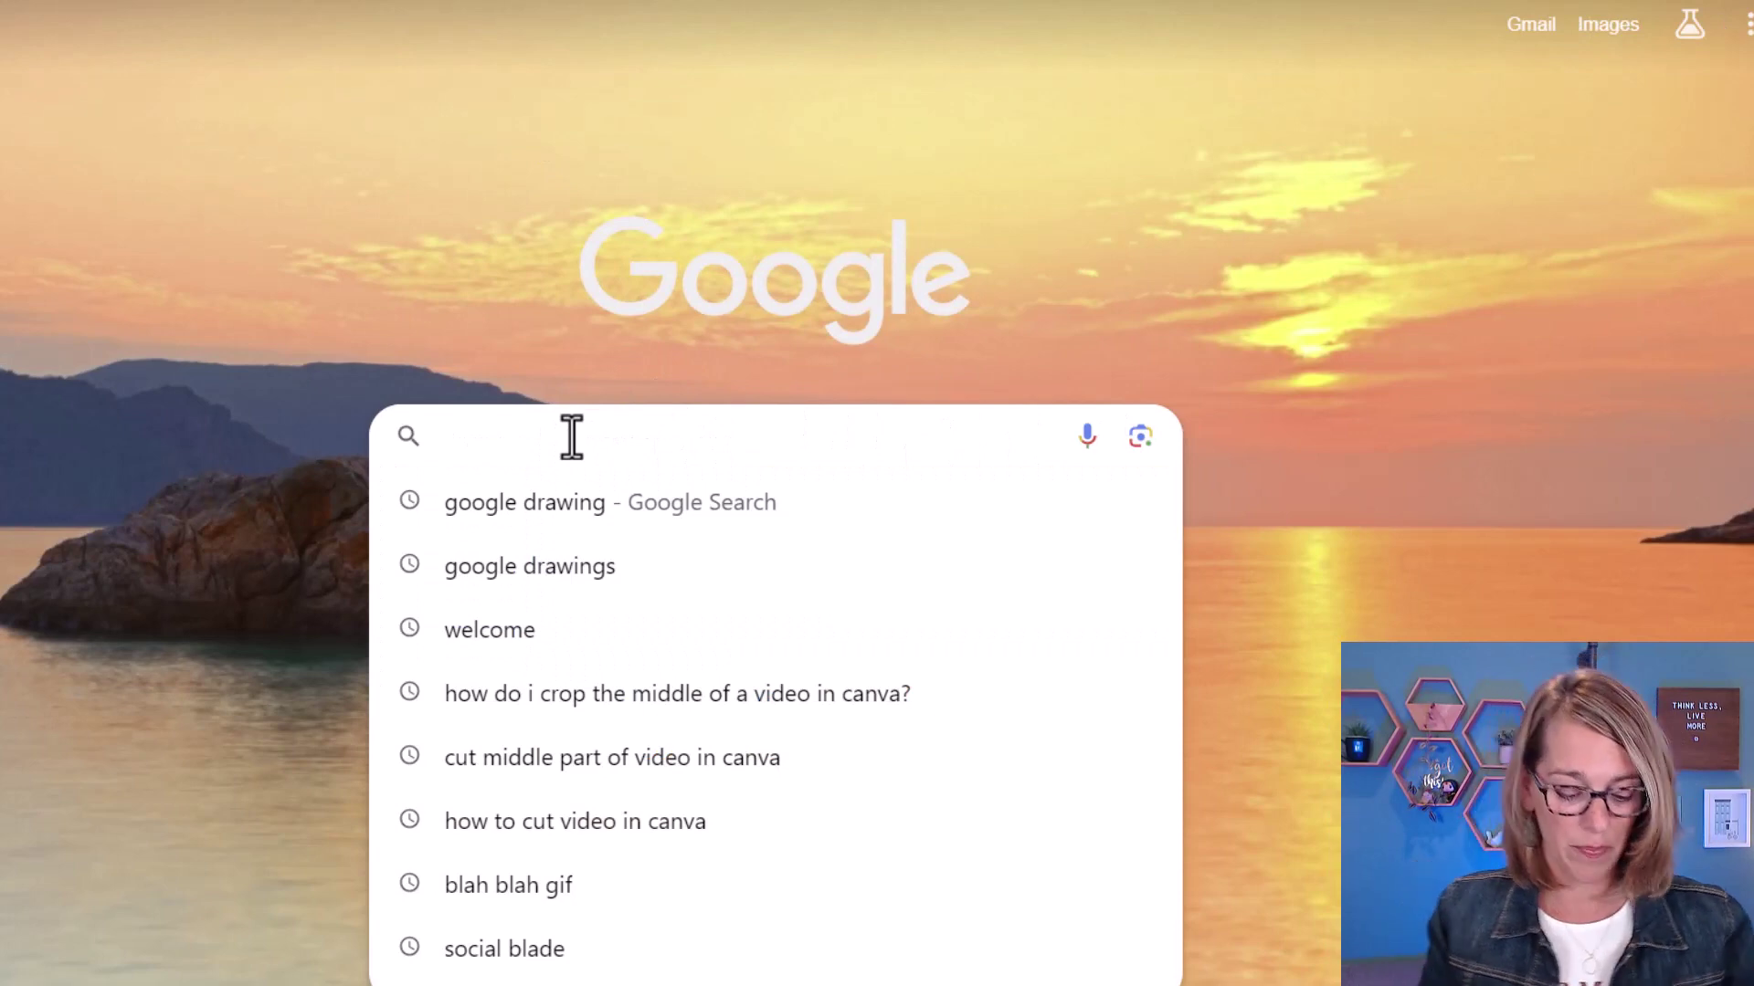
{"action": "type", "text": "e"}
{"action": "key", "text": "BackSpace"}
{"action": "type", "text": "welcome"}
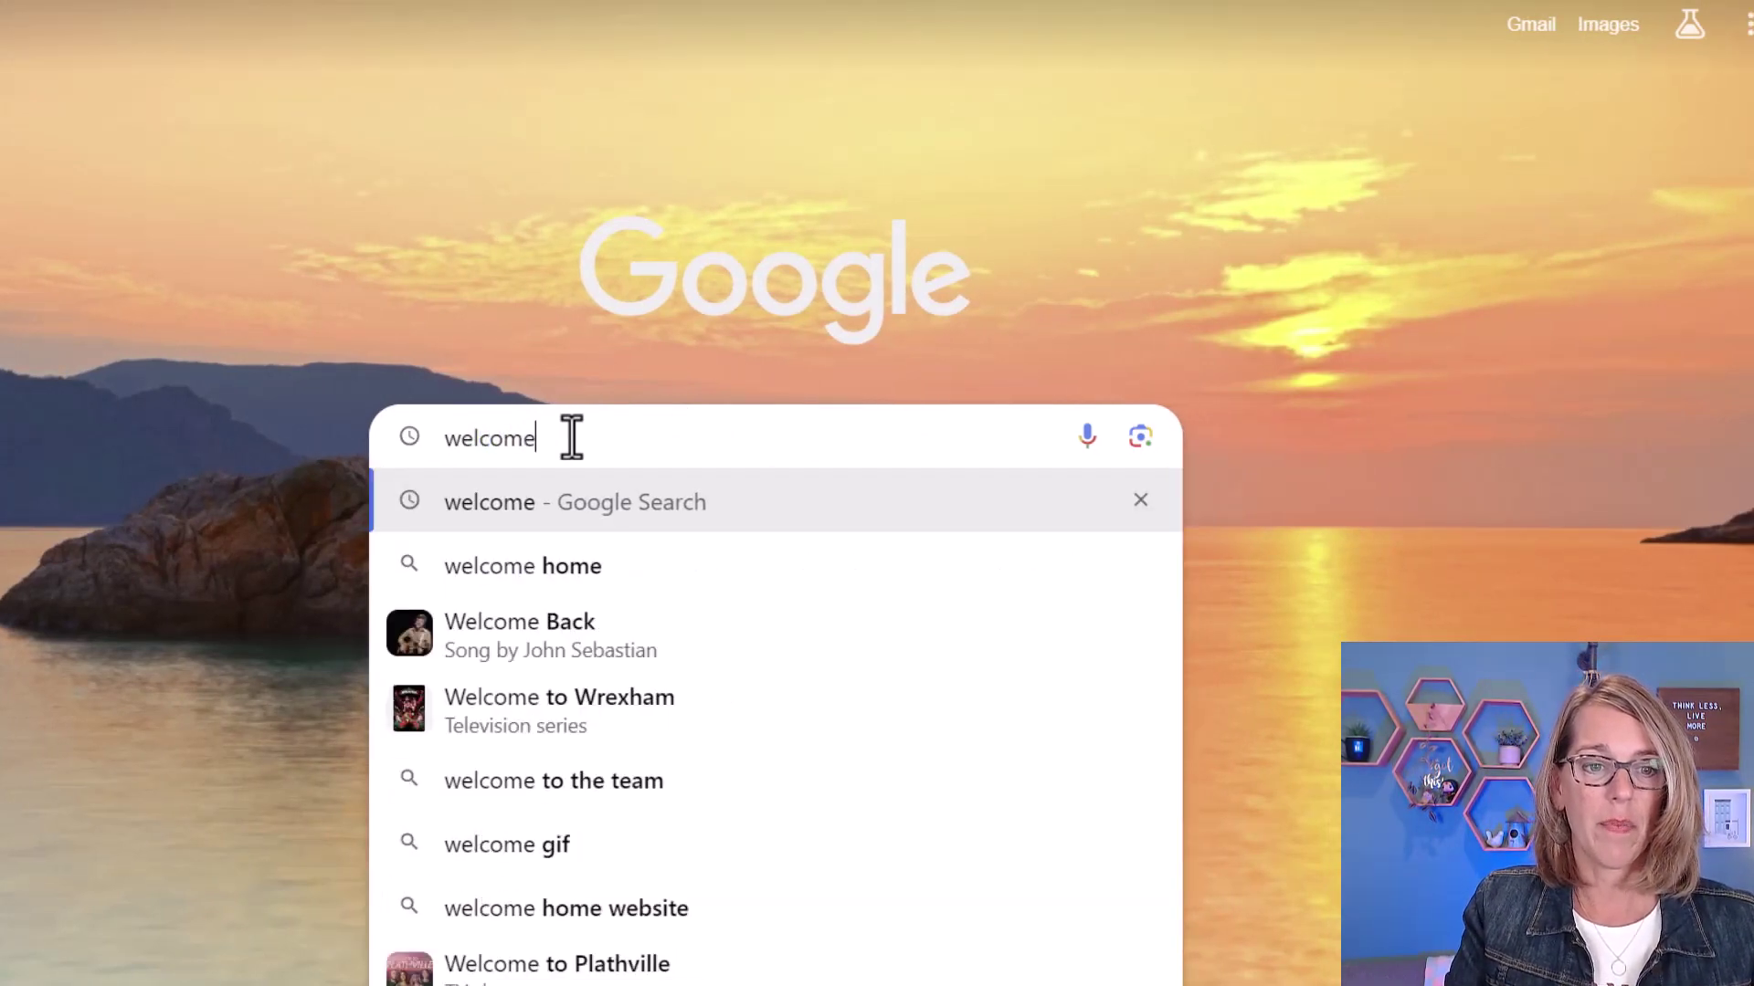
{"action": "key", "text": "Return"}
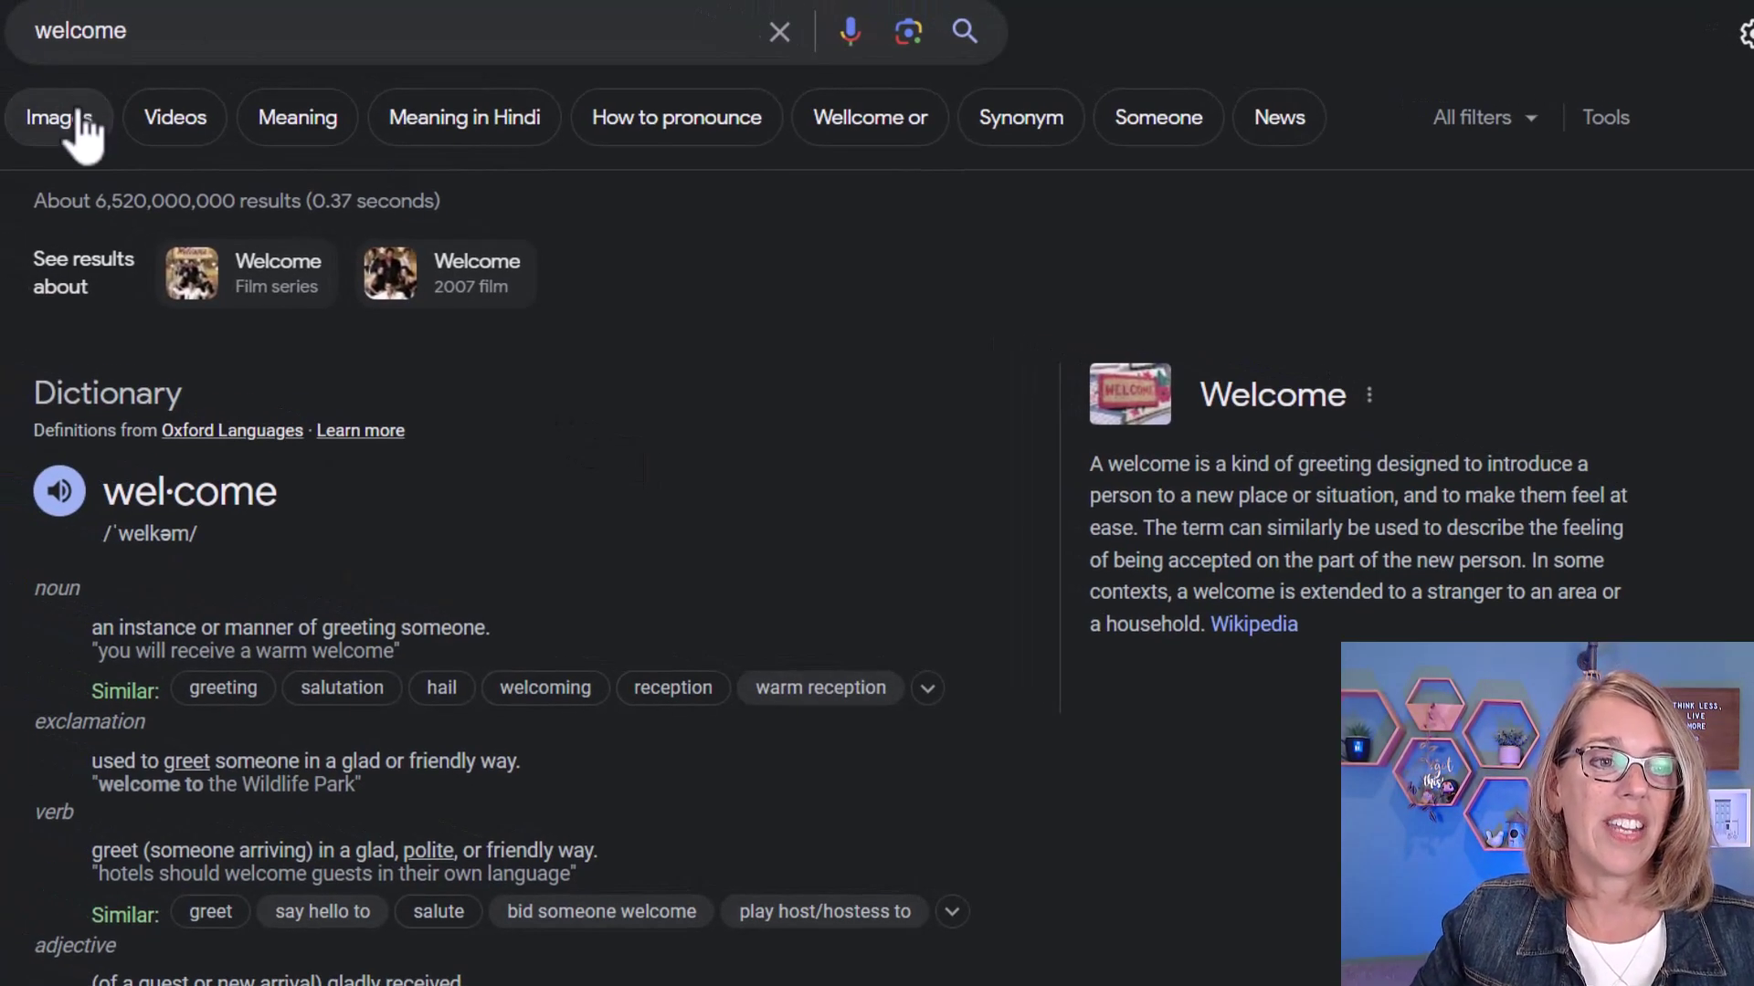
{"action": "left_click", "coordinate": [75, 114]}
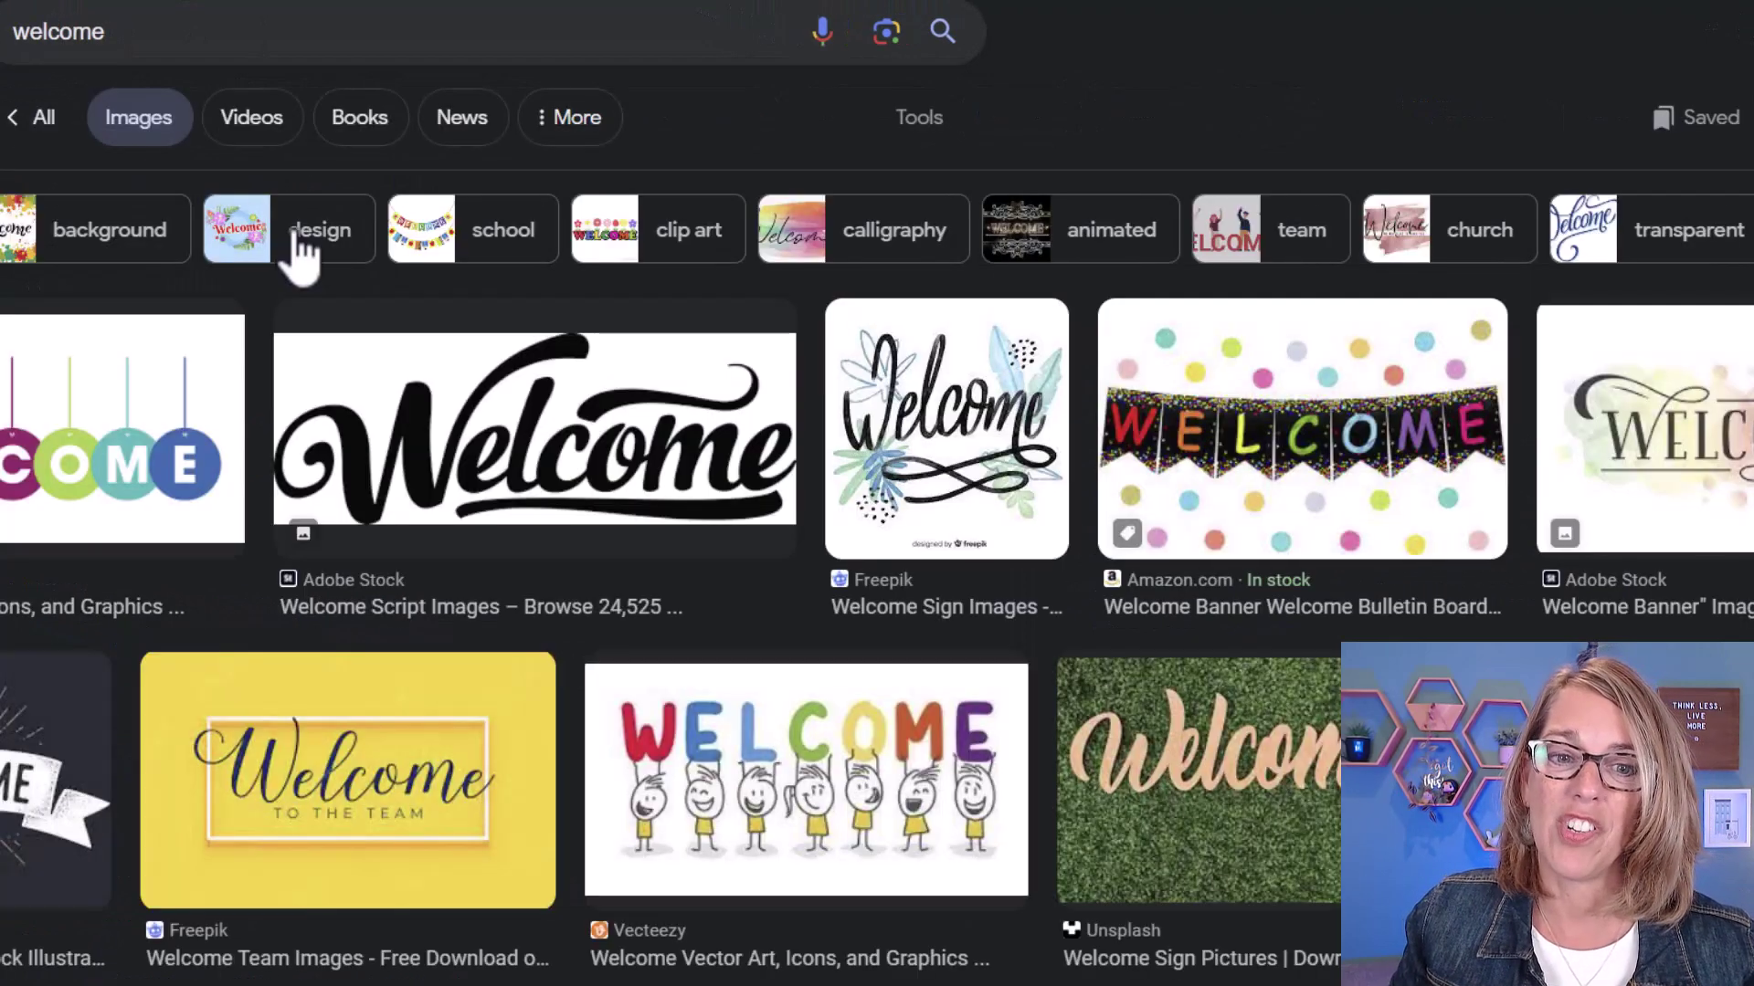
{"action": "scroll", "coordinate": [1076, 758], "scroll_direction": "down", "scroll_amount": 10}
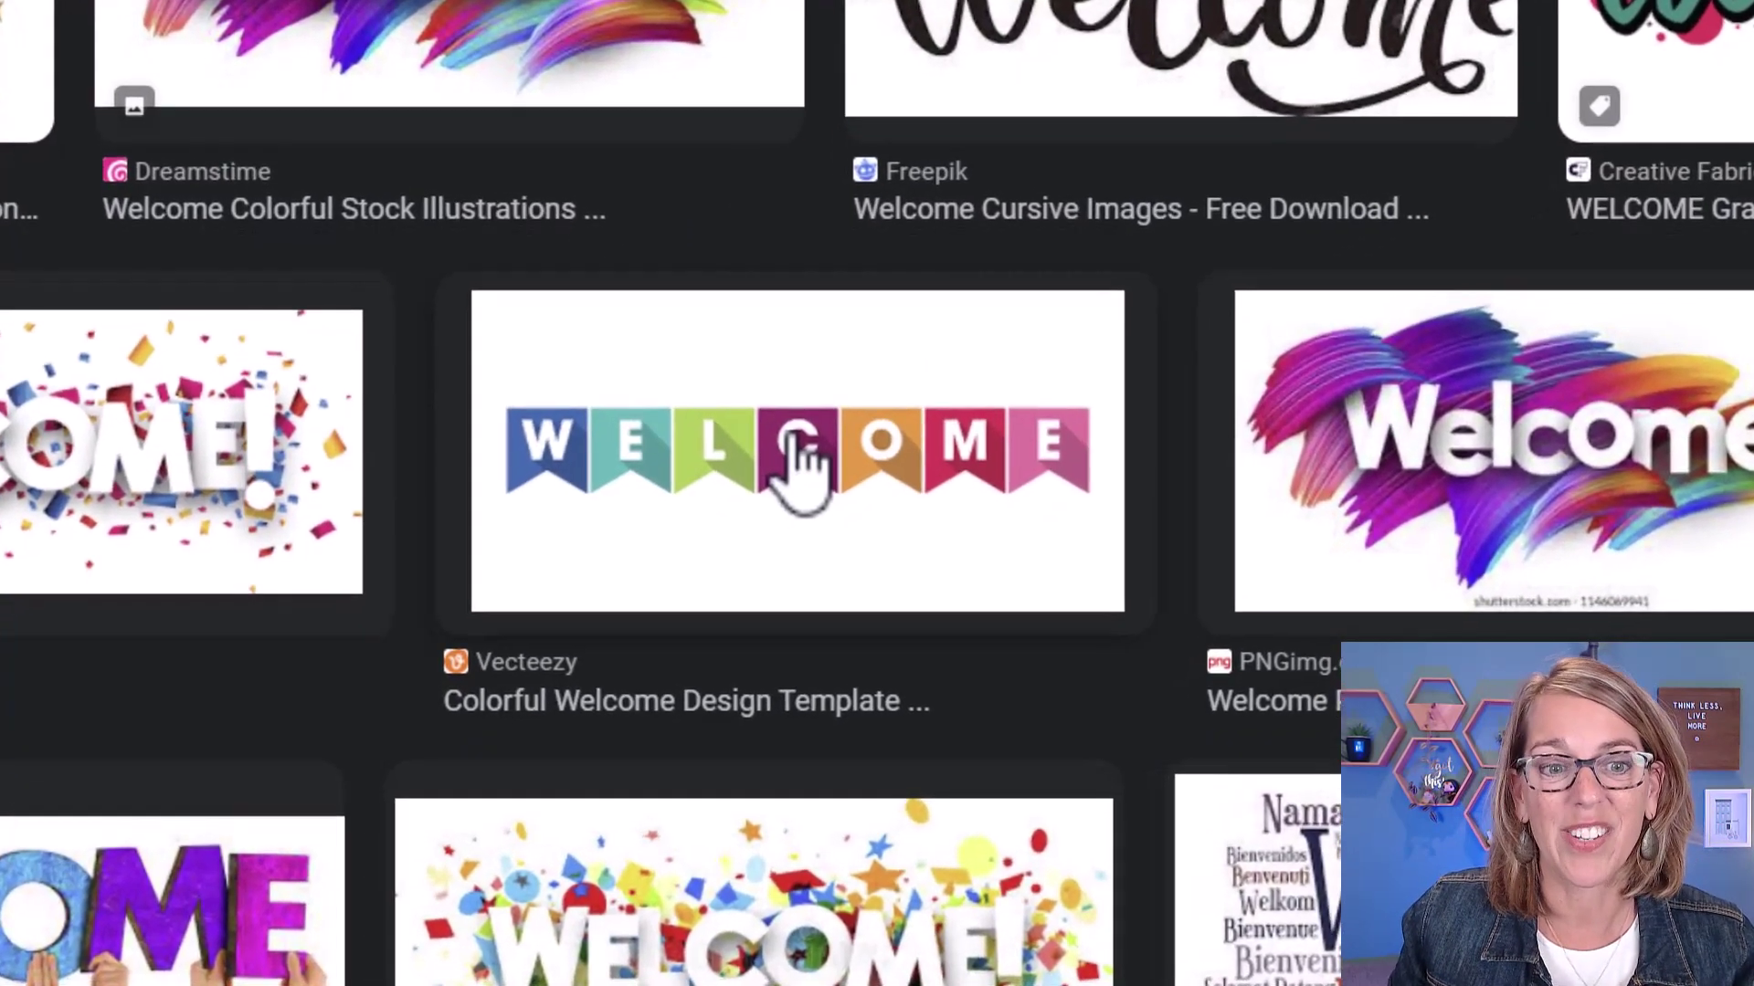
{"action": "right_click", "coordinate": [782, 452]}
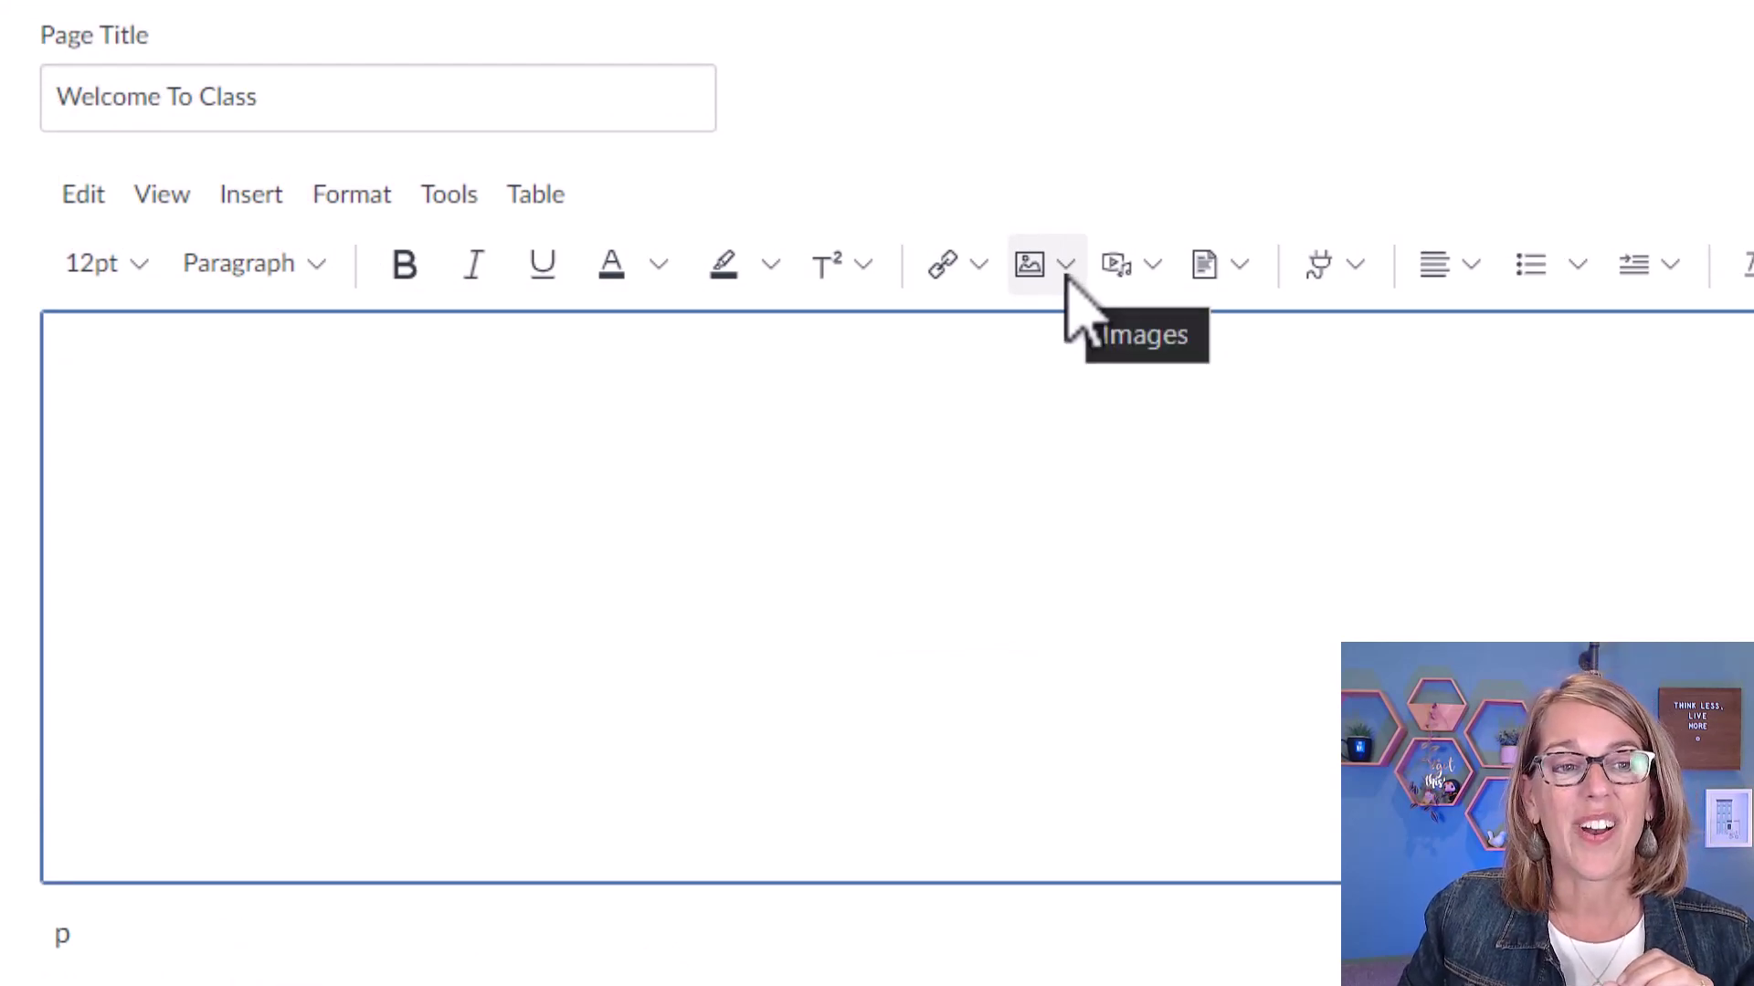
Upload the 'welcome image' file into the page body with alt text 'Banner that says Welcome'.
{"action": "left_click", "coordinate": [252, 203]}
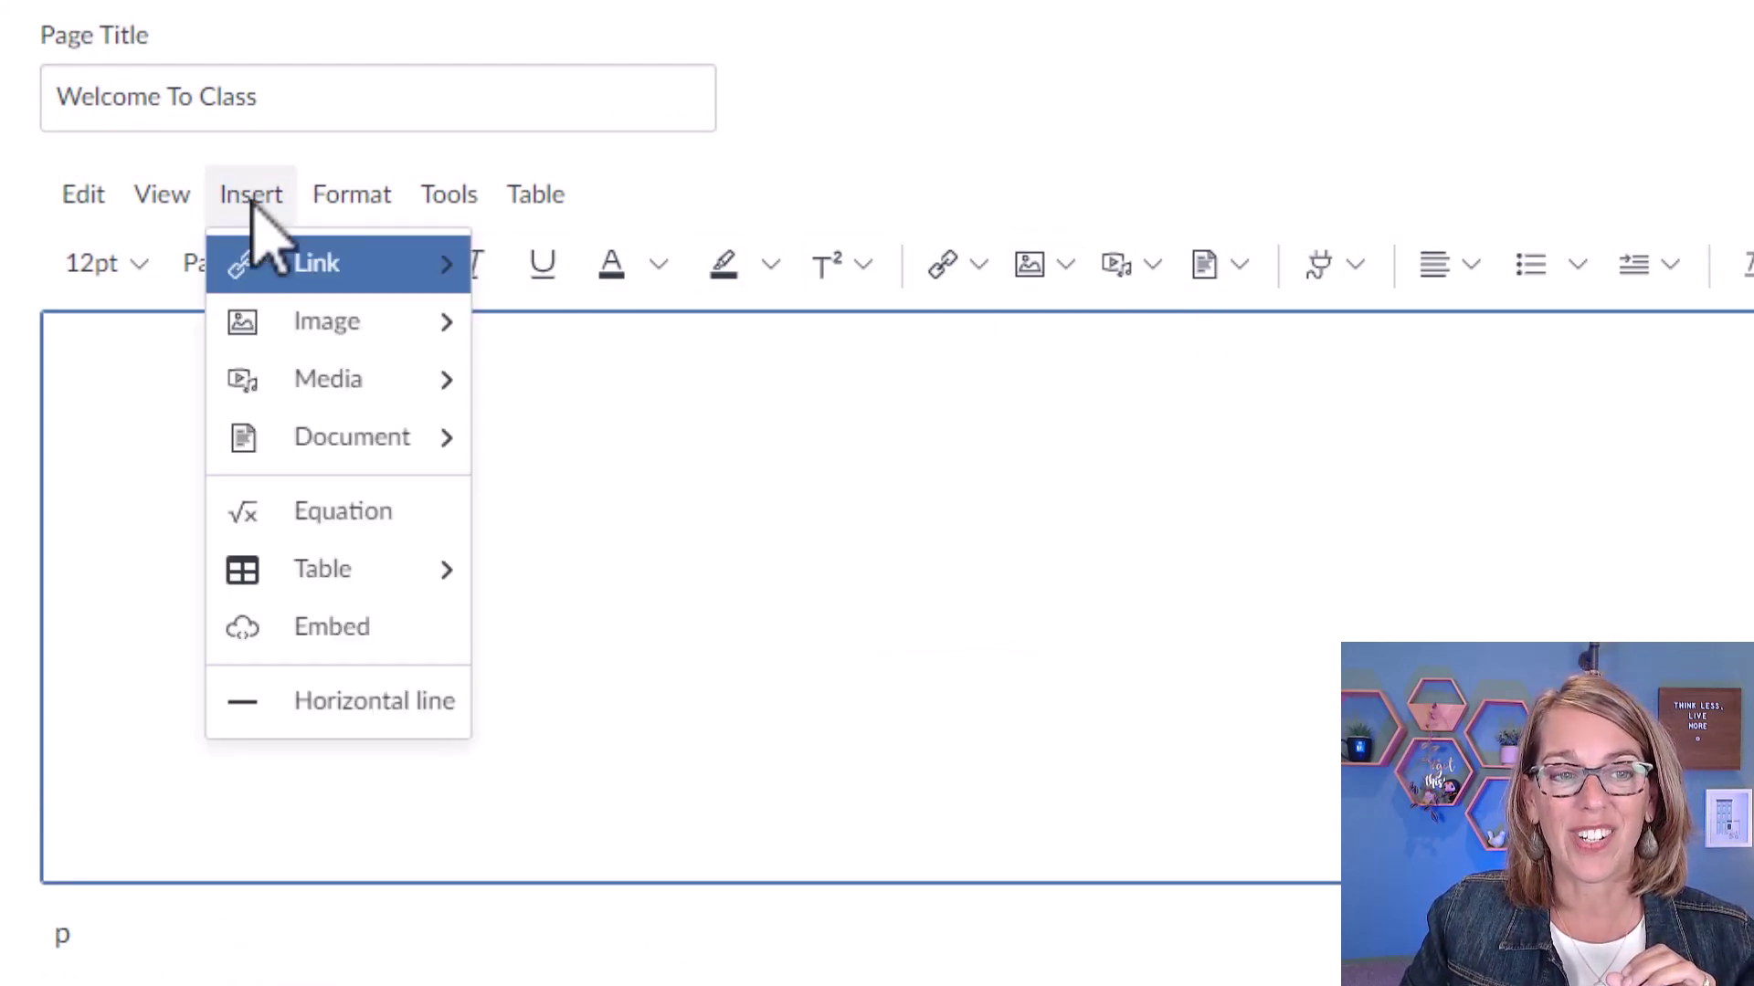
{"action": "mouse_move", "coordinate": [388, 321]}
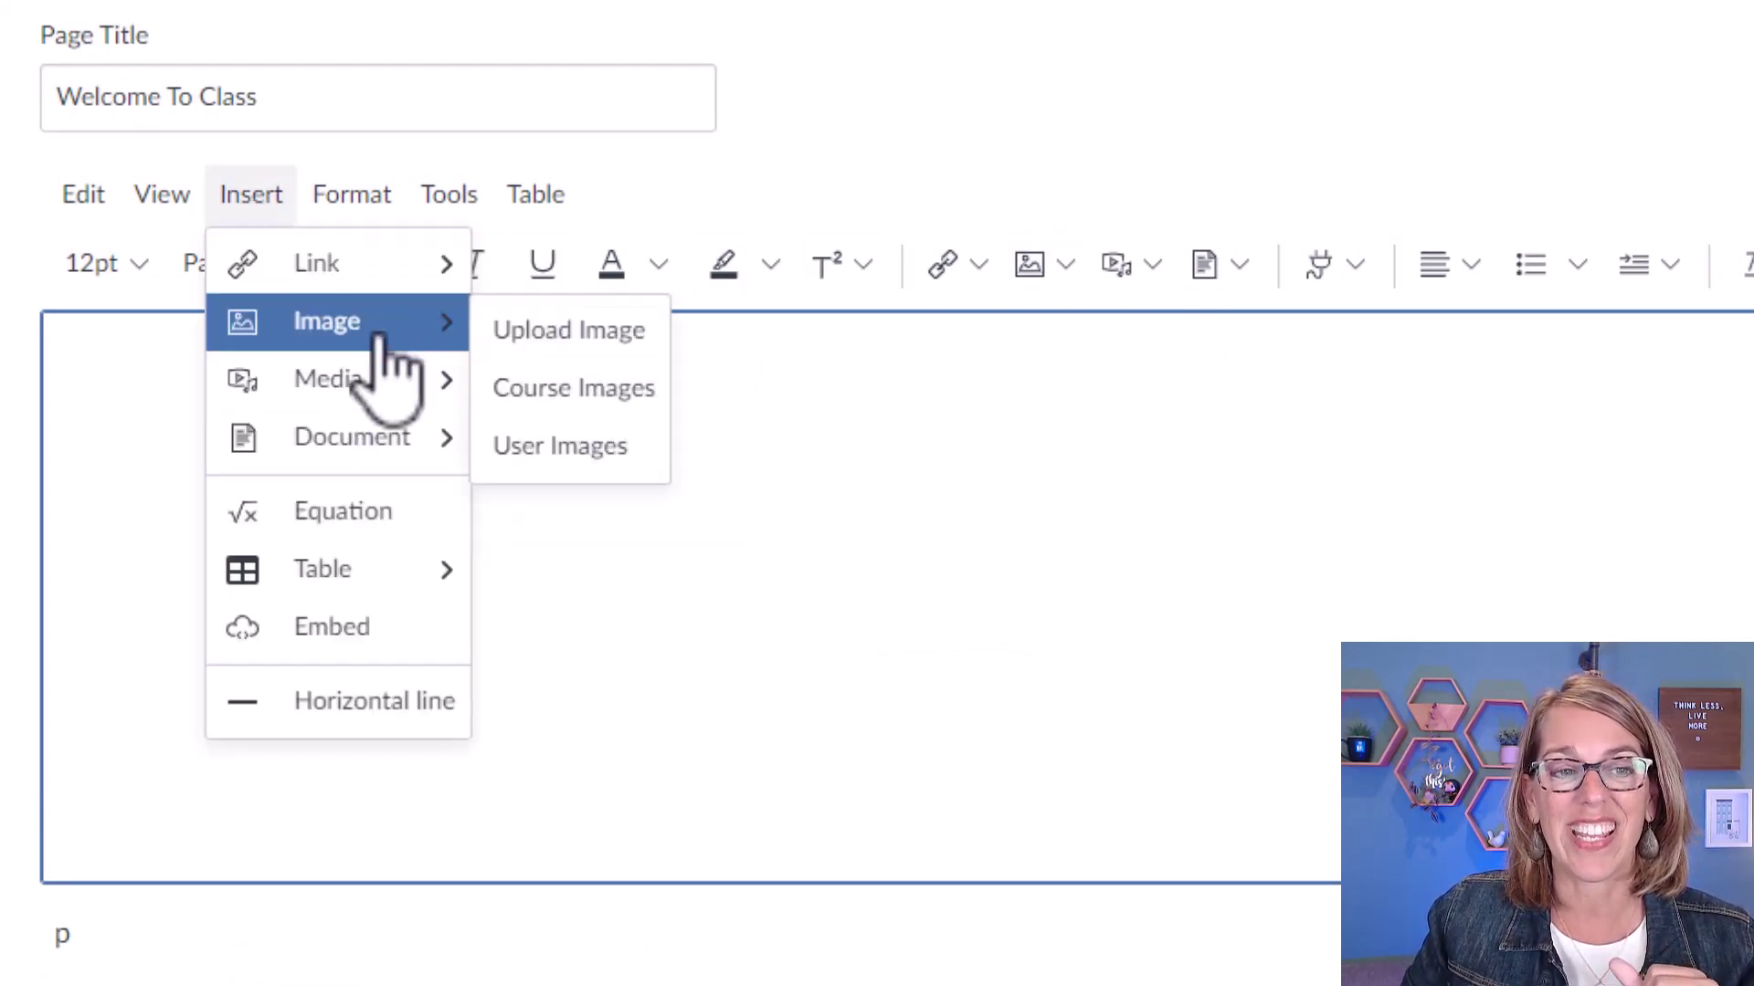
{"action": "left_click", "coordinate": [576, 336]}
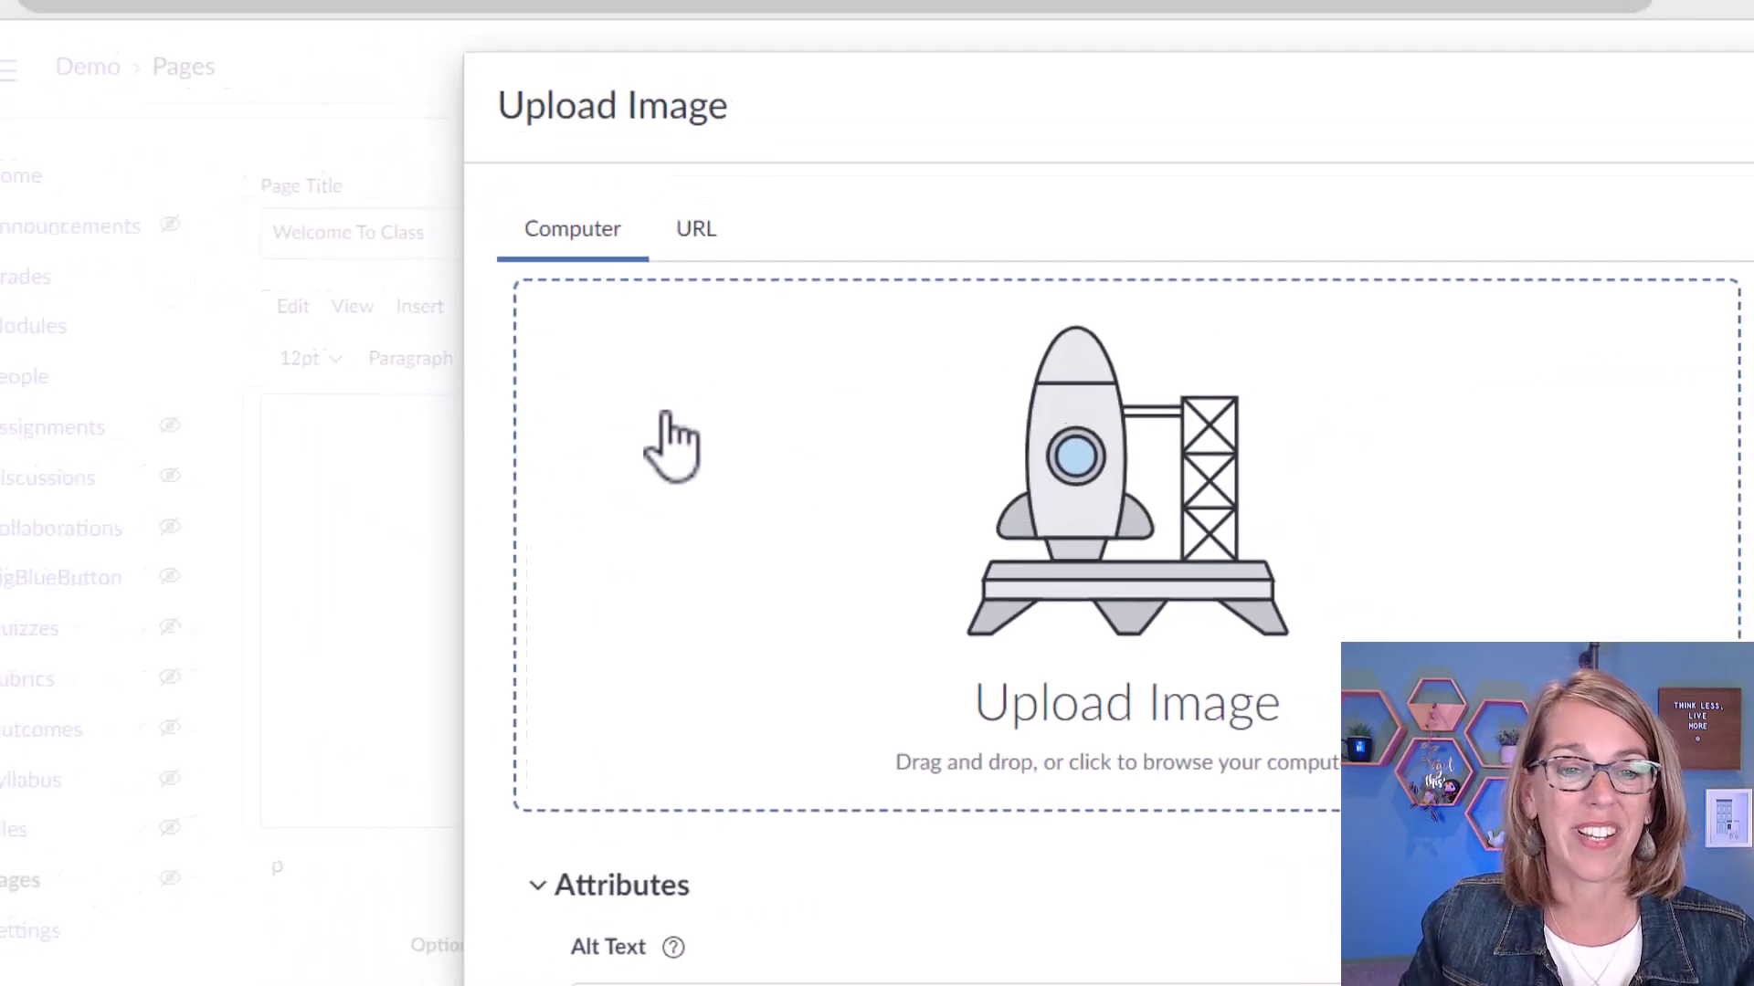
{"action": "left_click", "coordinate": [1078, 607]}
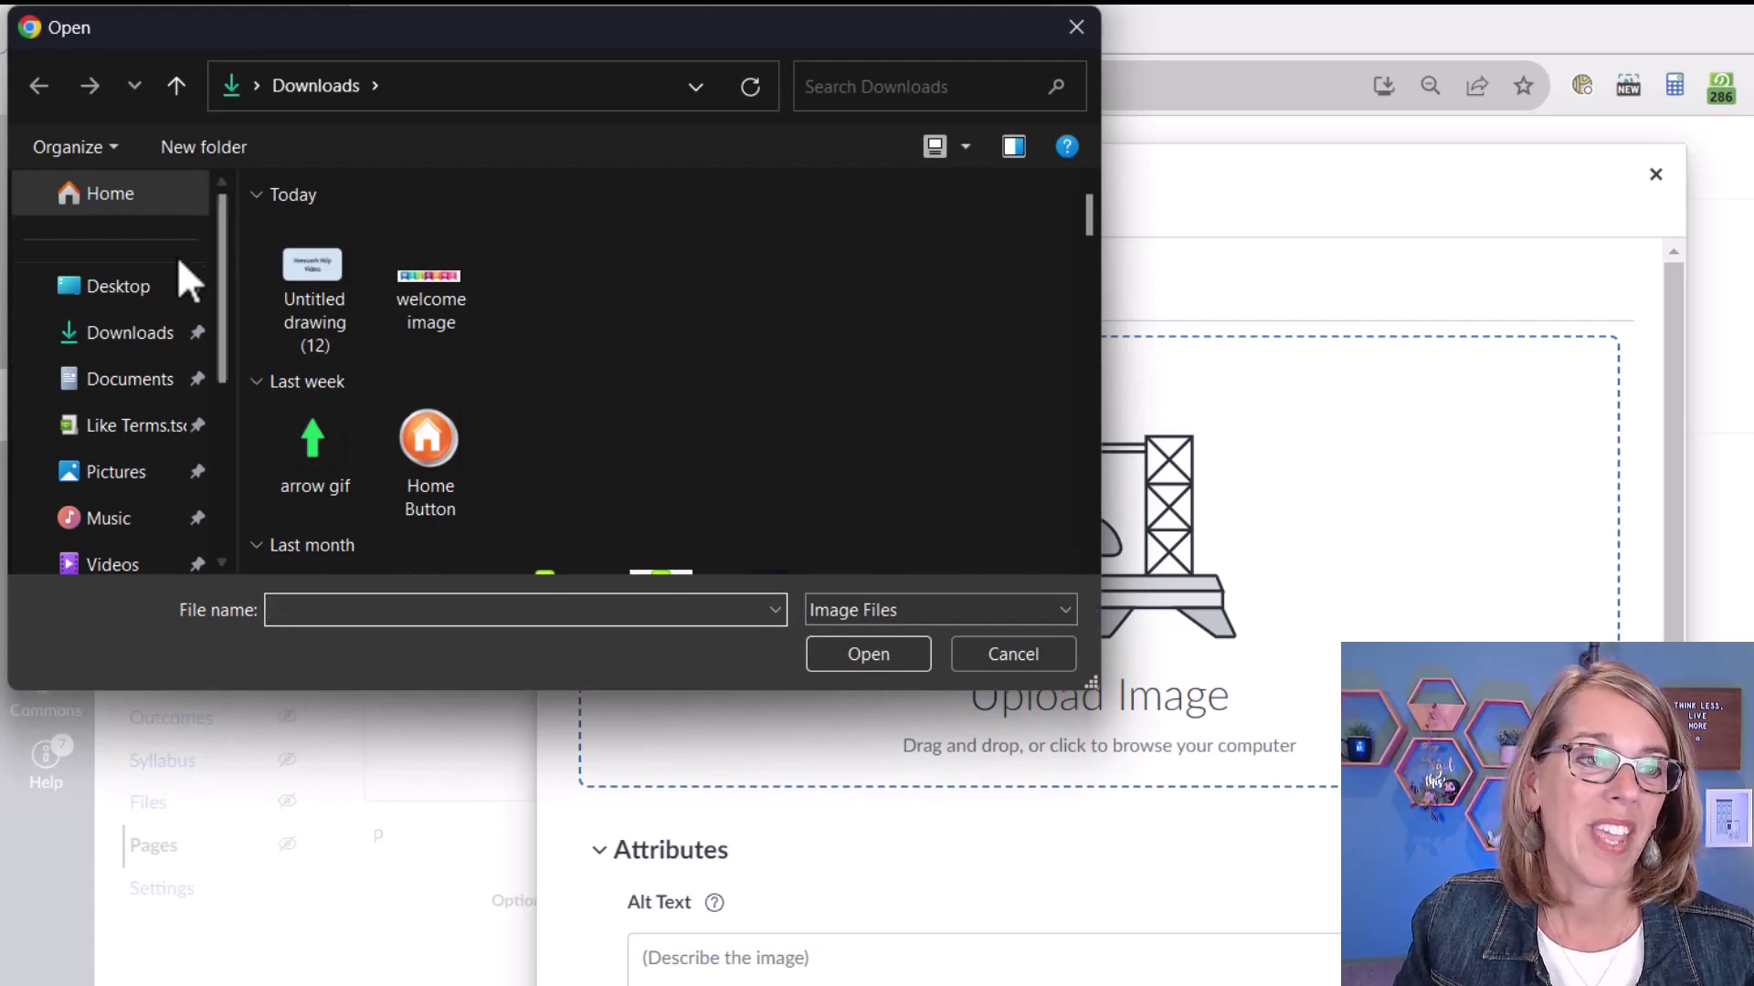
{"action": "left_click", "coordinate": [425, 285]}
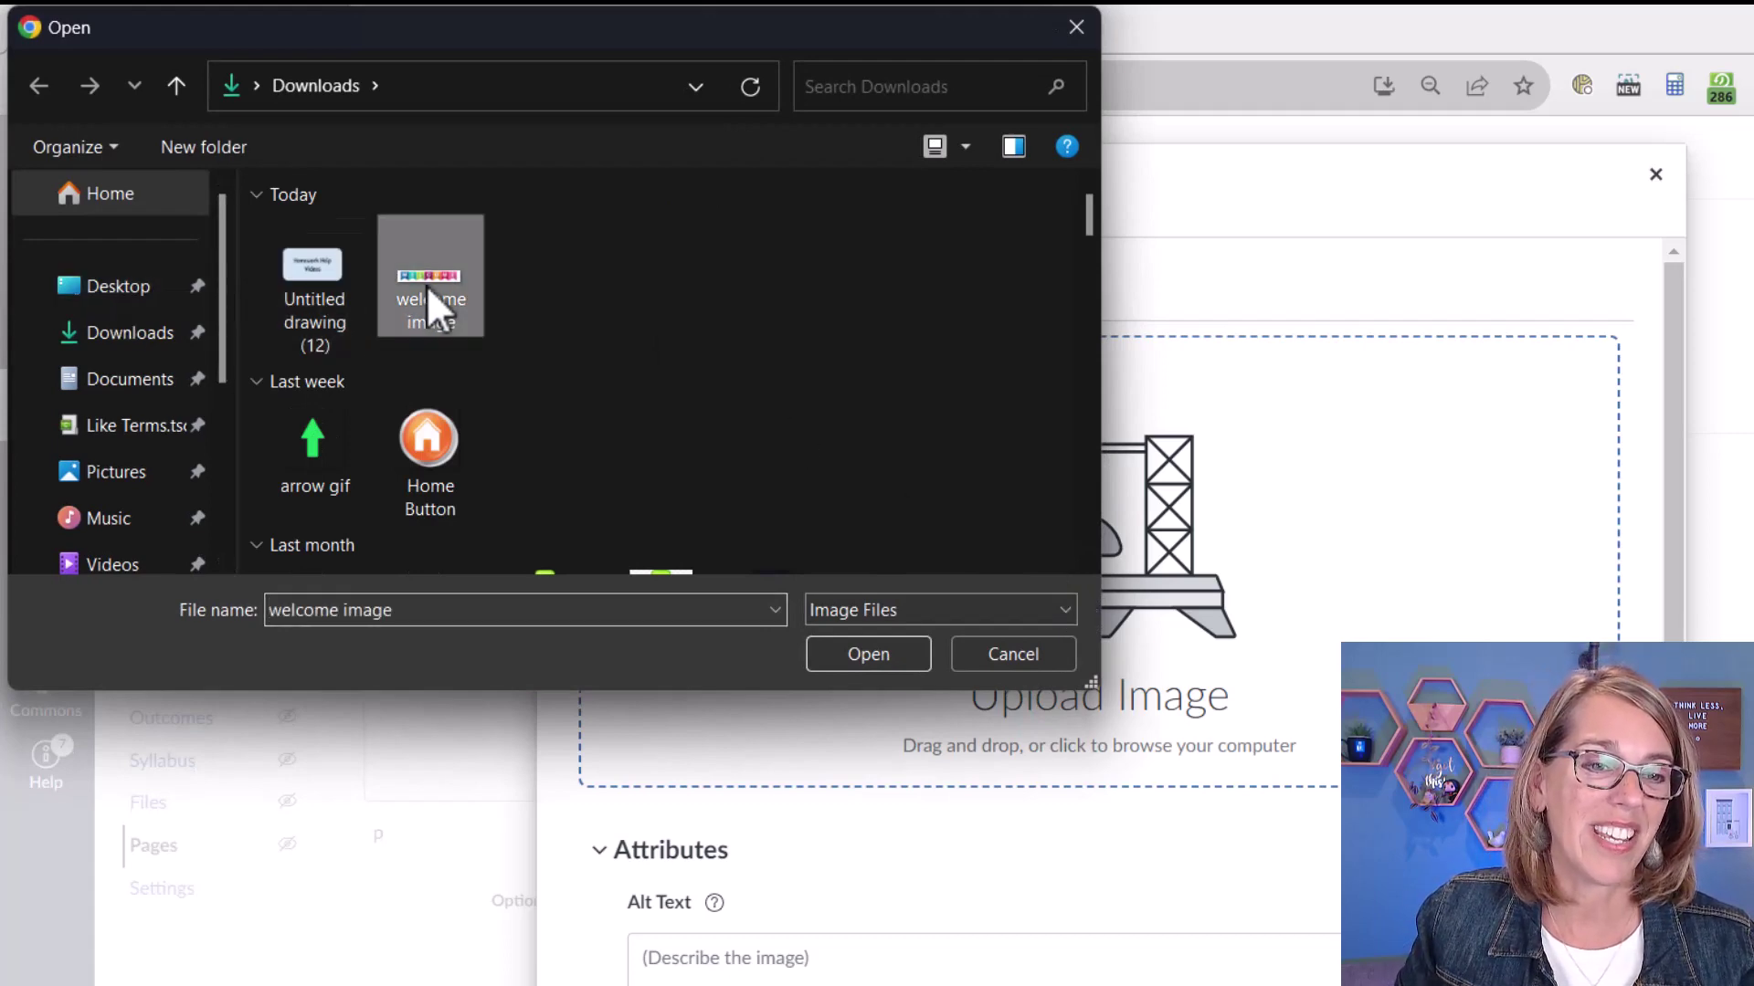
{"action": "left_click", "coordinate": [872, 655]}
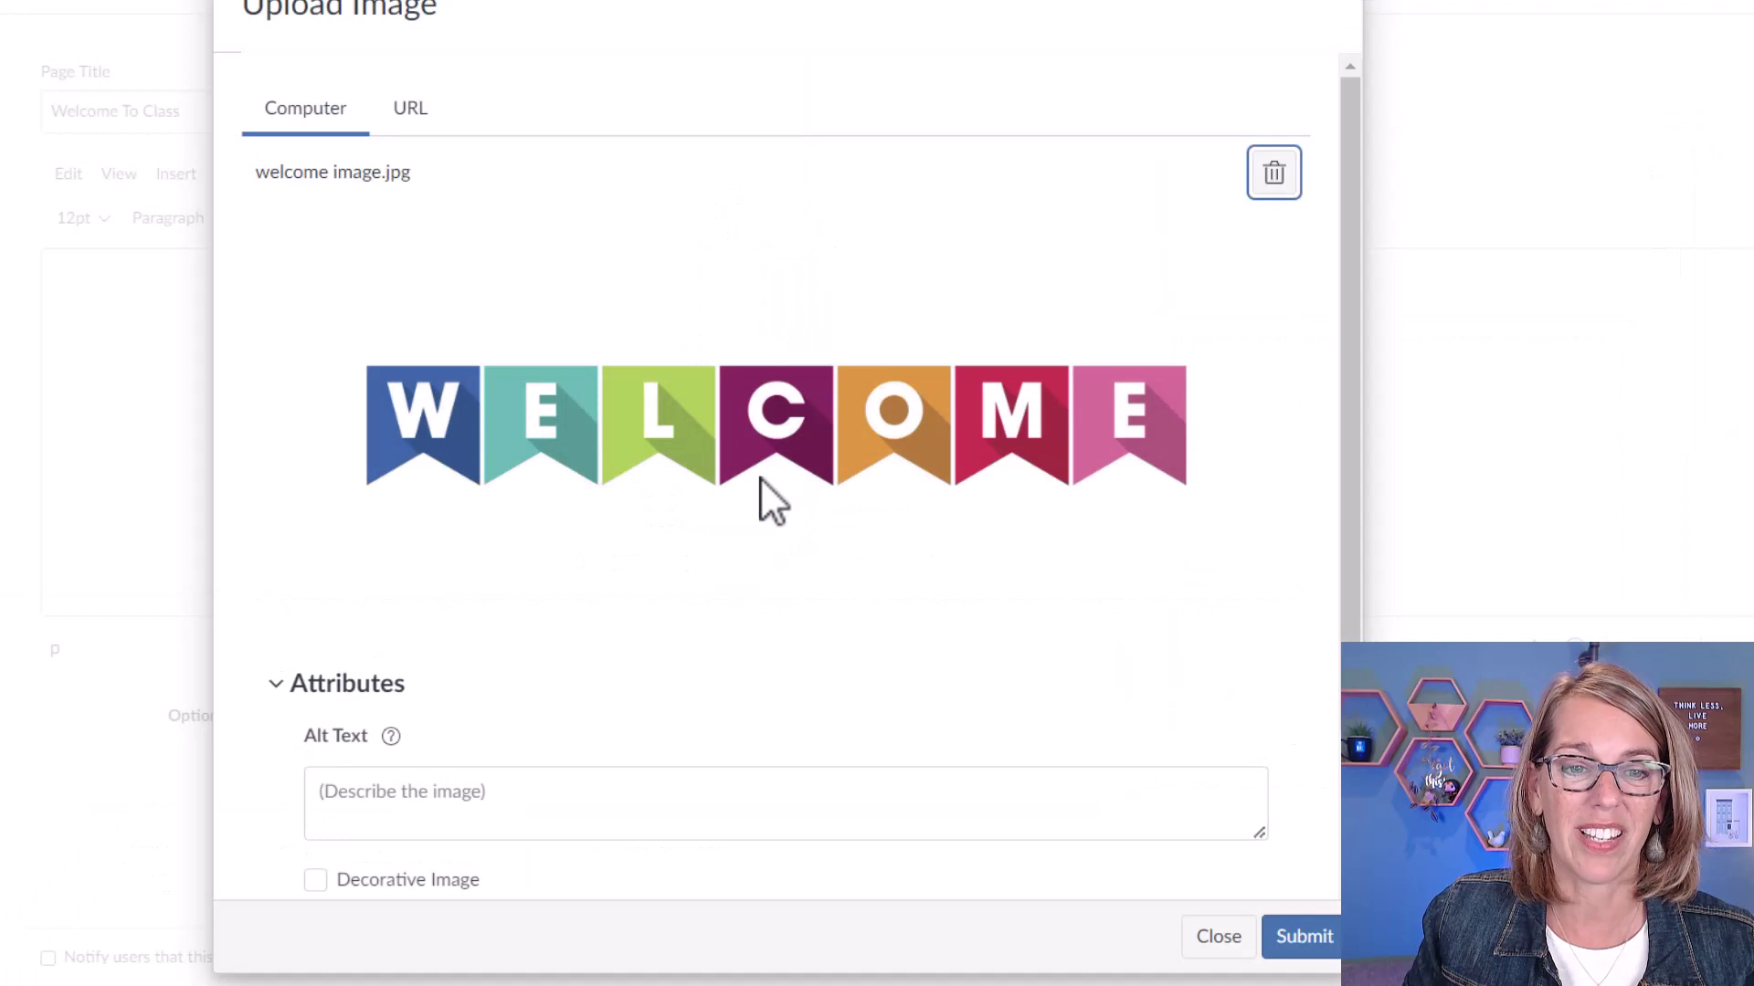
{"action": "left_click", "coordinate": [357, 791]}
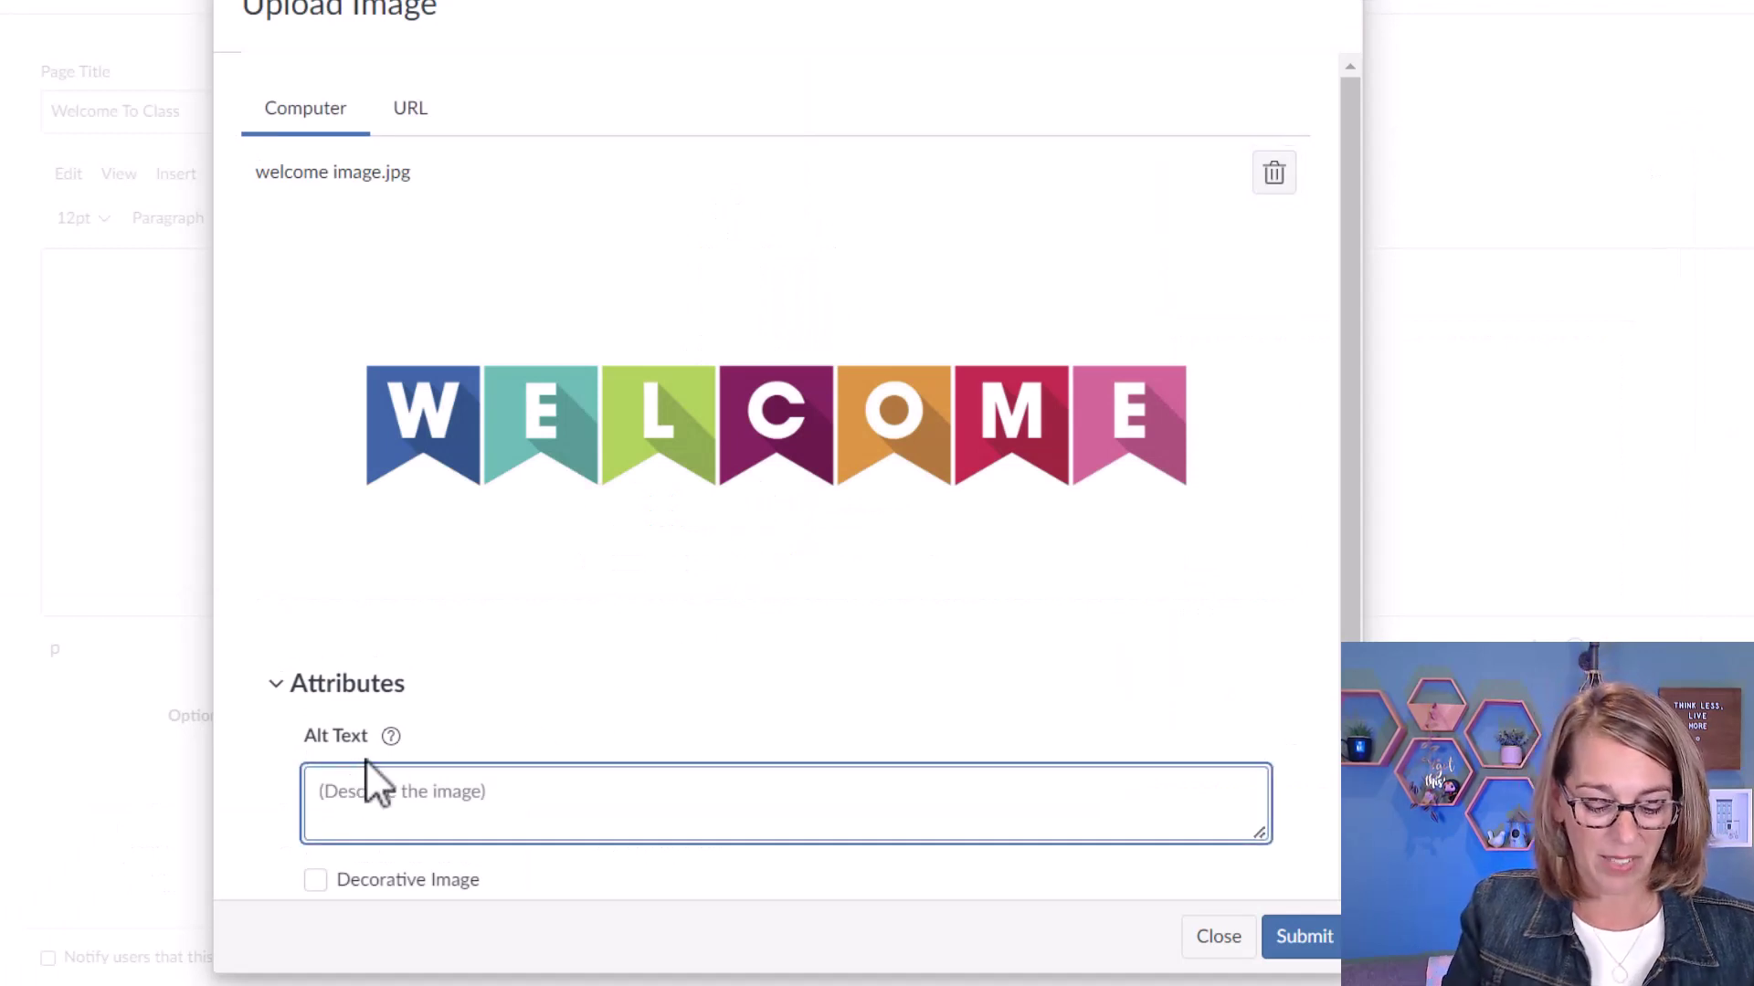
{"action": "type", "text": "Banne"}
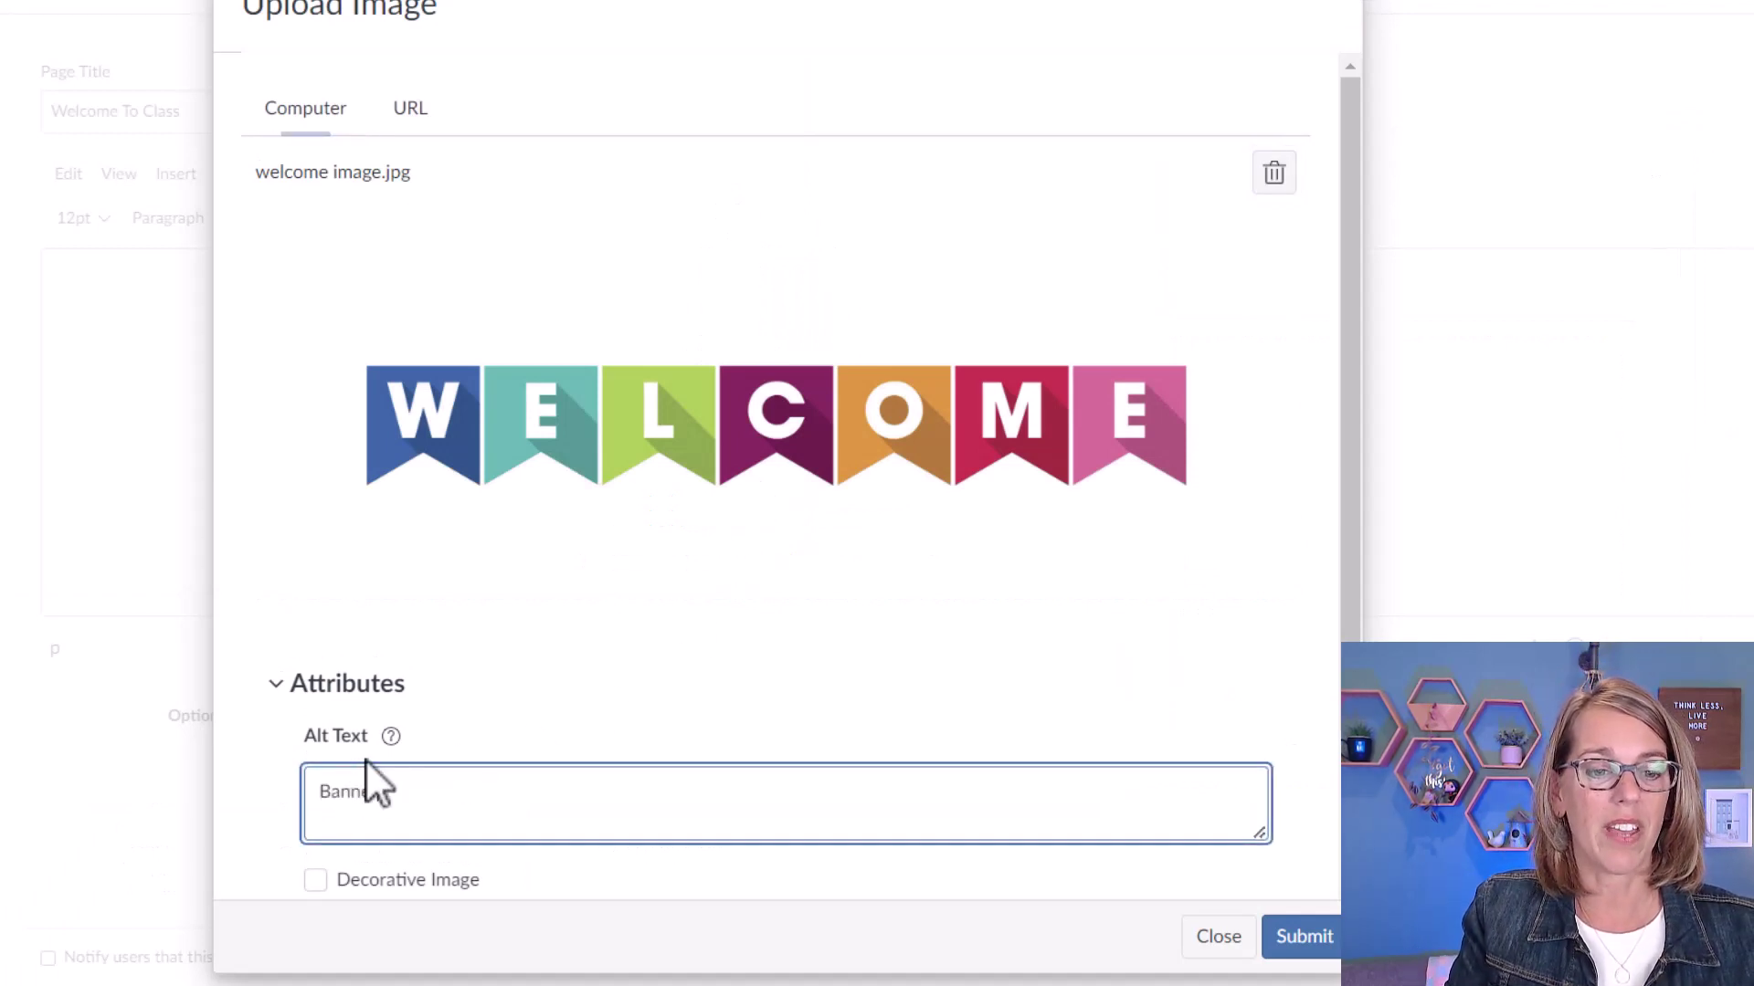
{"action": "type", "text": "r that says Wel"}
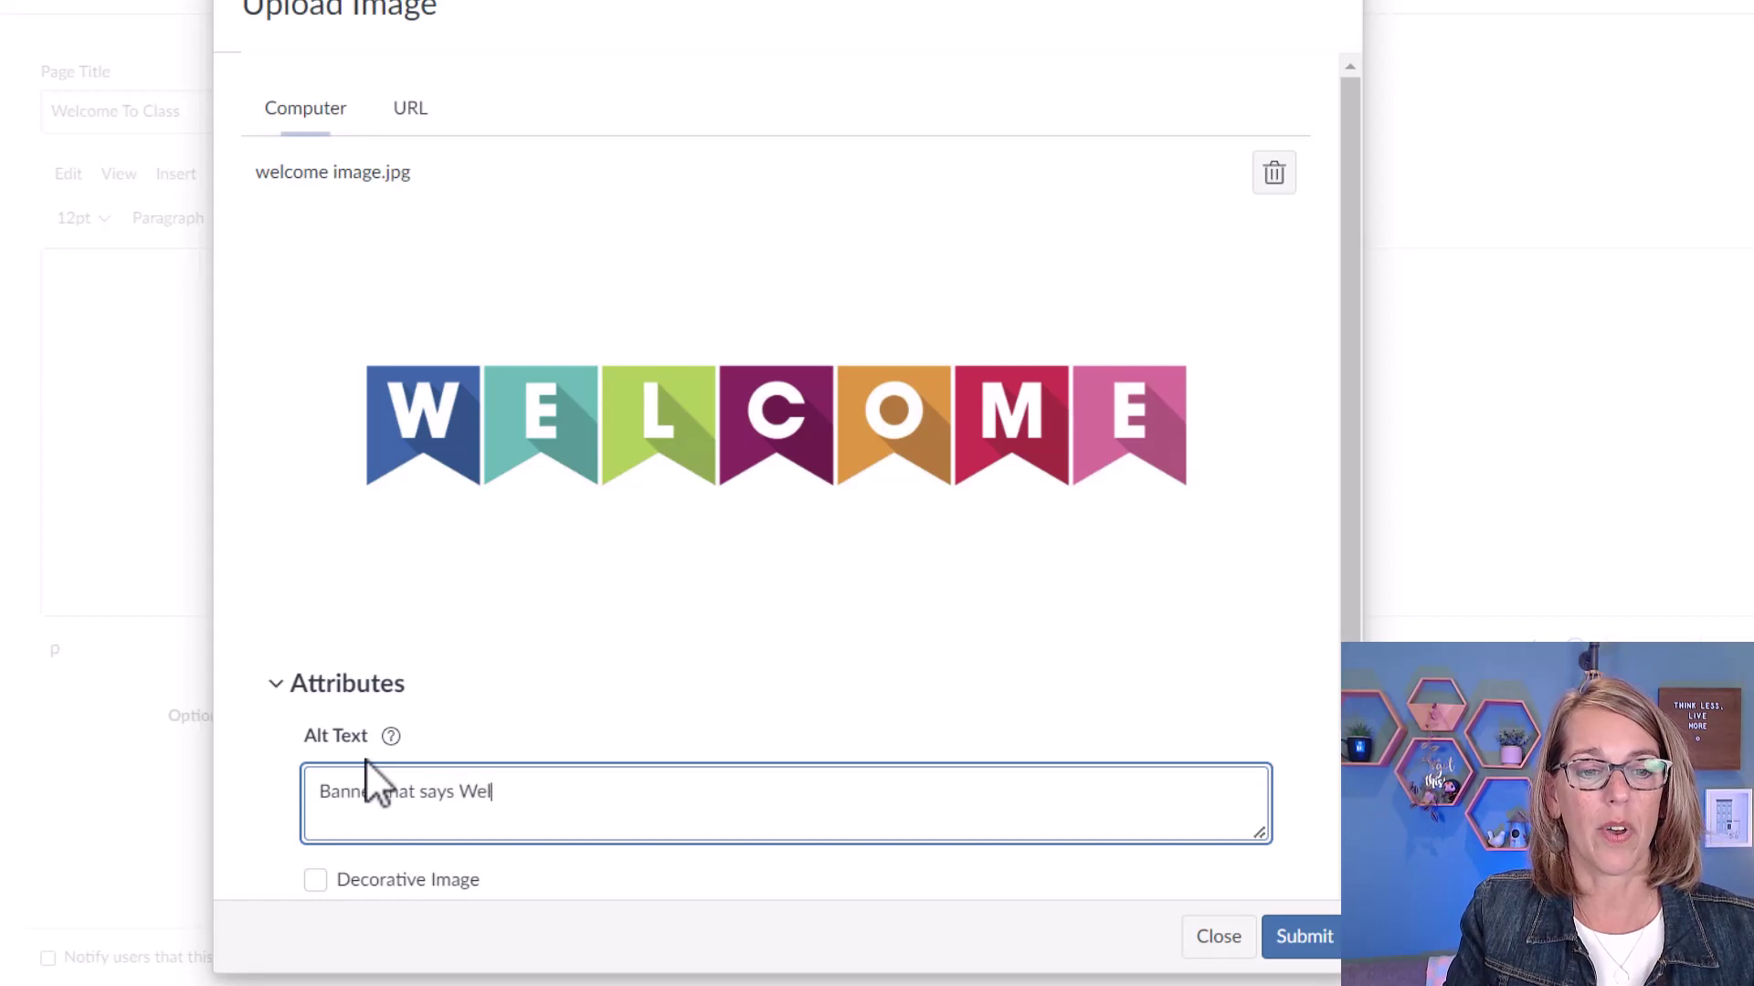
{"action": "type", "text": "come"}
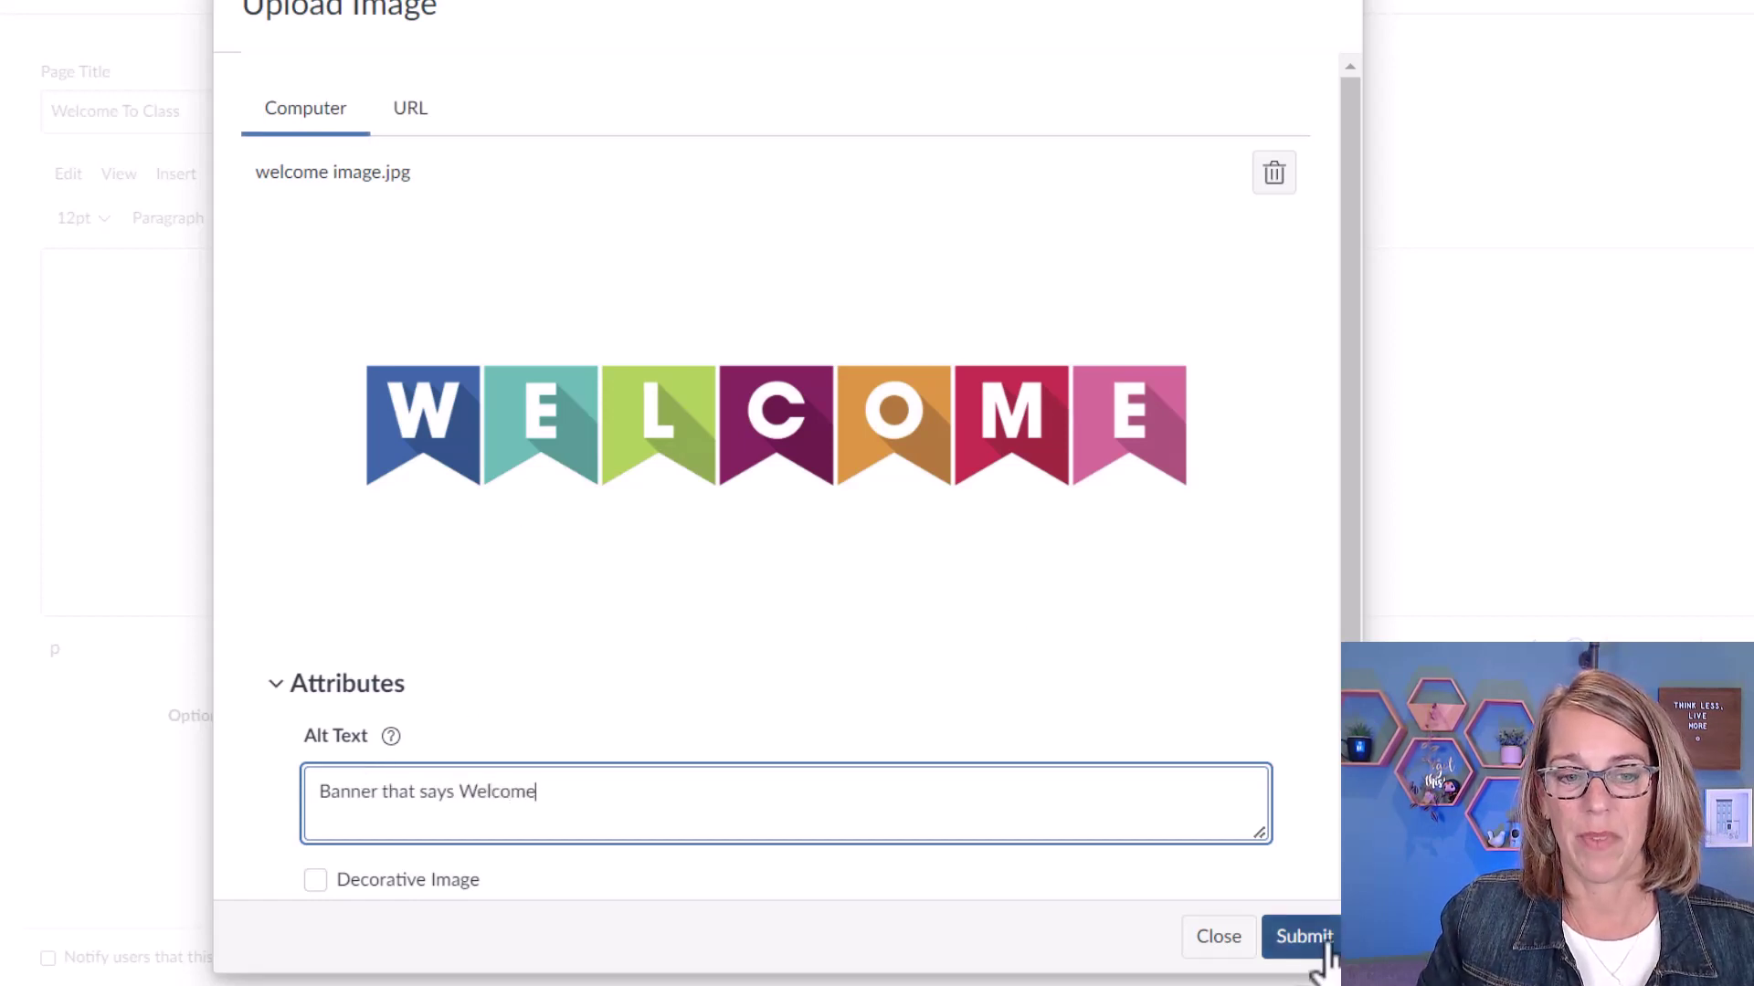
{"action": "left_click", "coordinate": [1304, 936]}
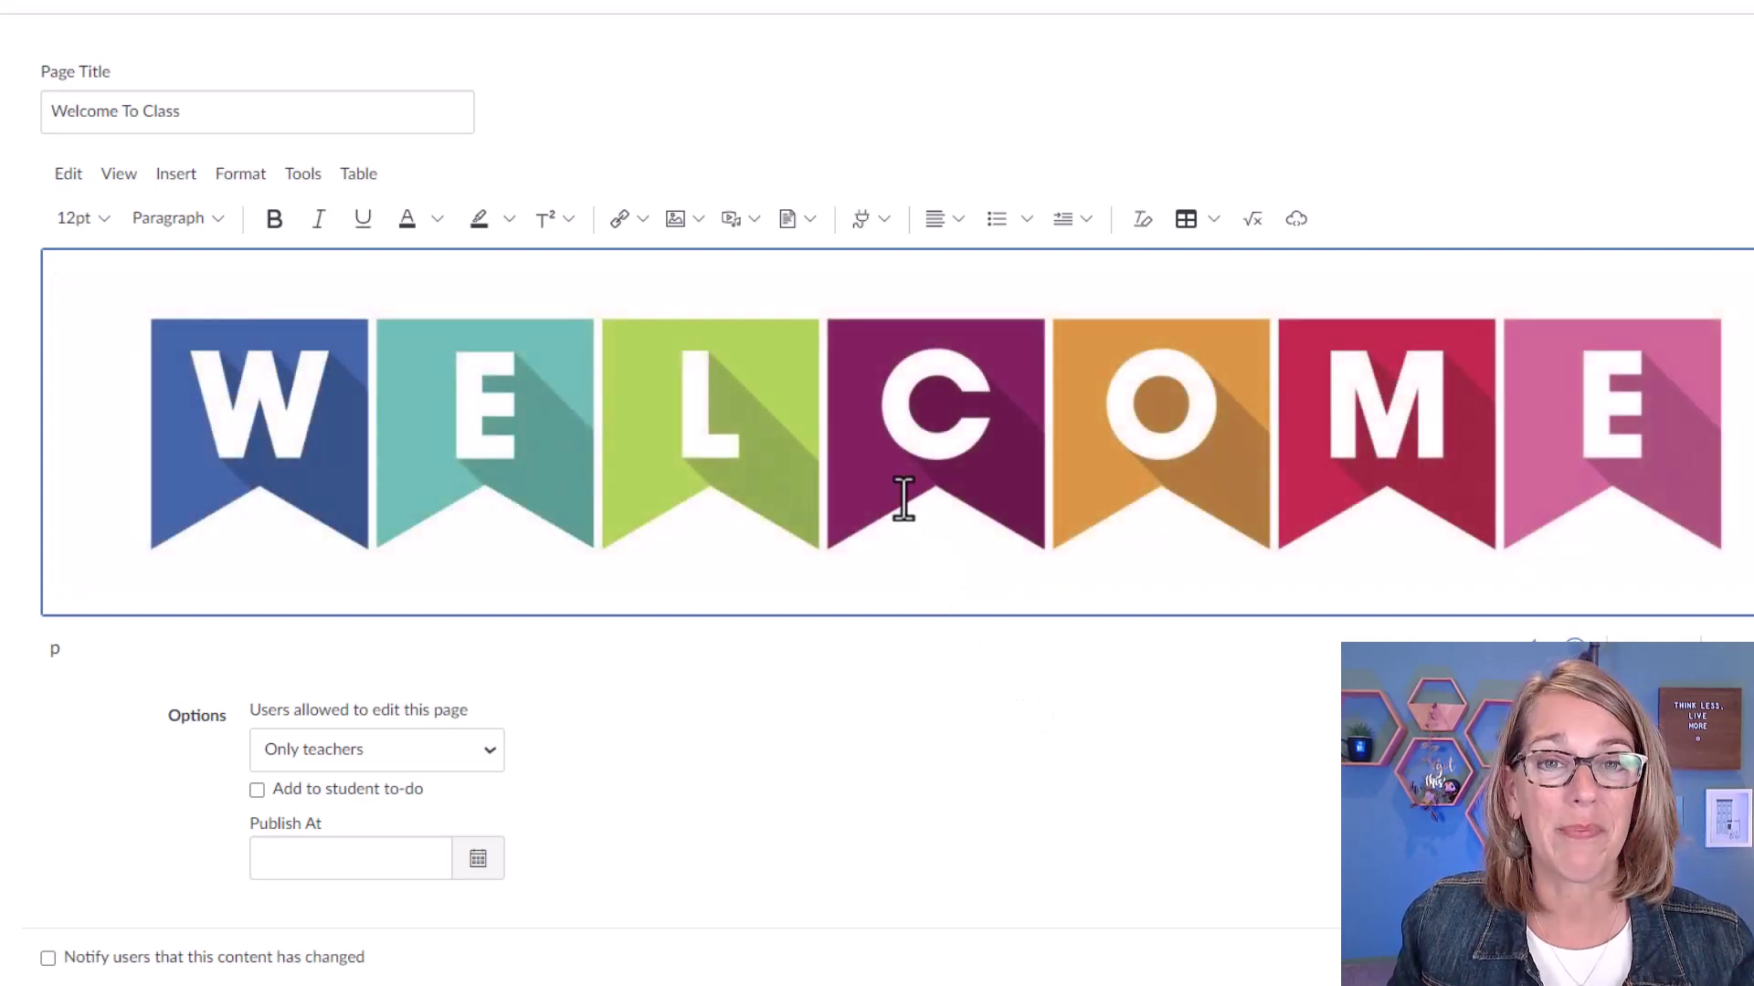
Resize the WELCOME banner image smaller and set it to Center Align.
{"action": "left_click", "coordinate": [896, 498]}
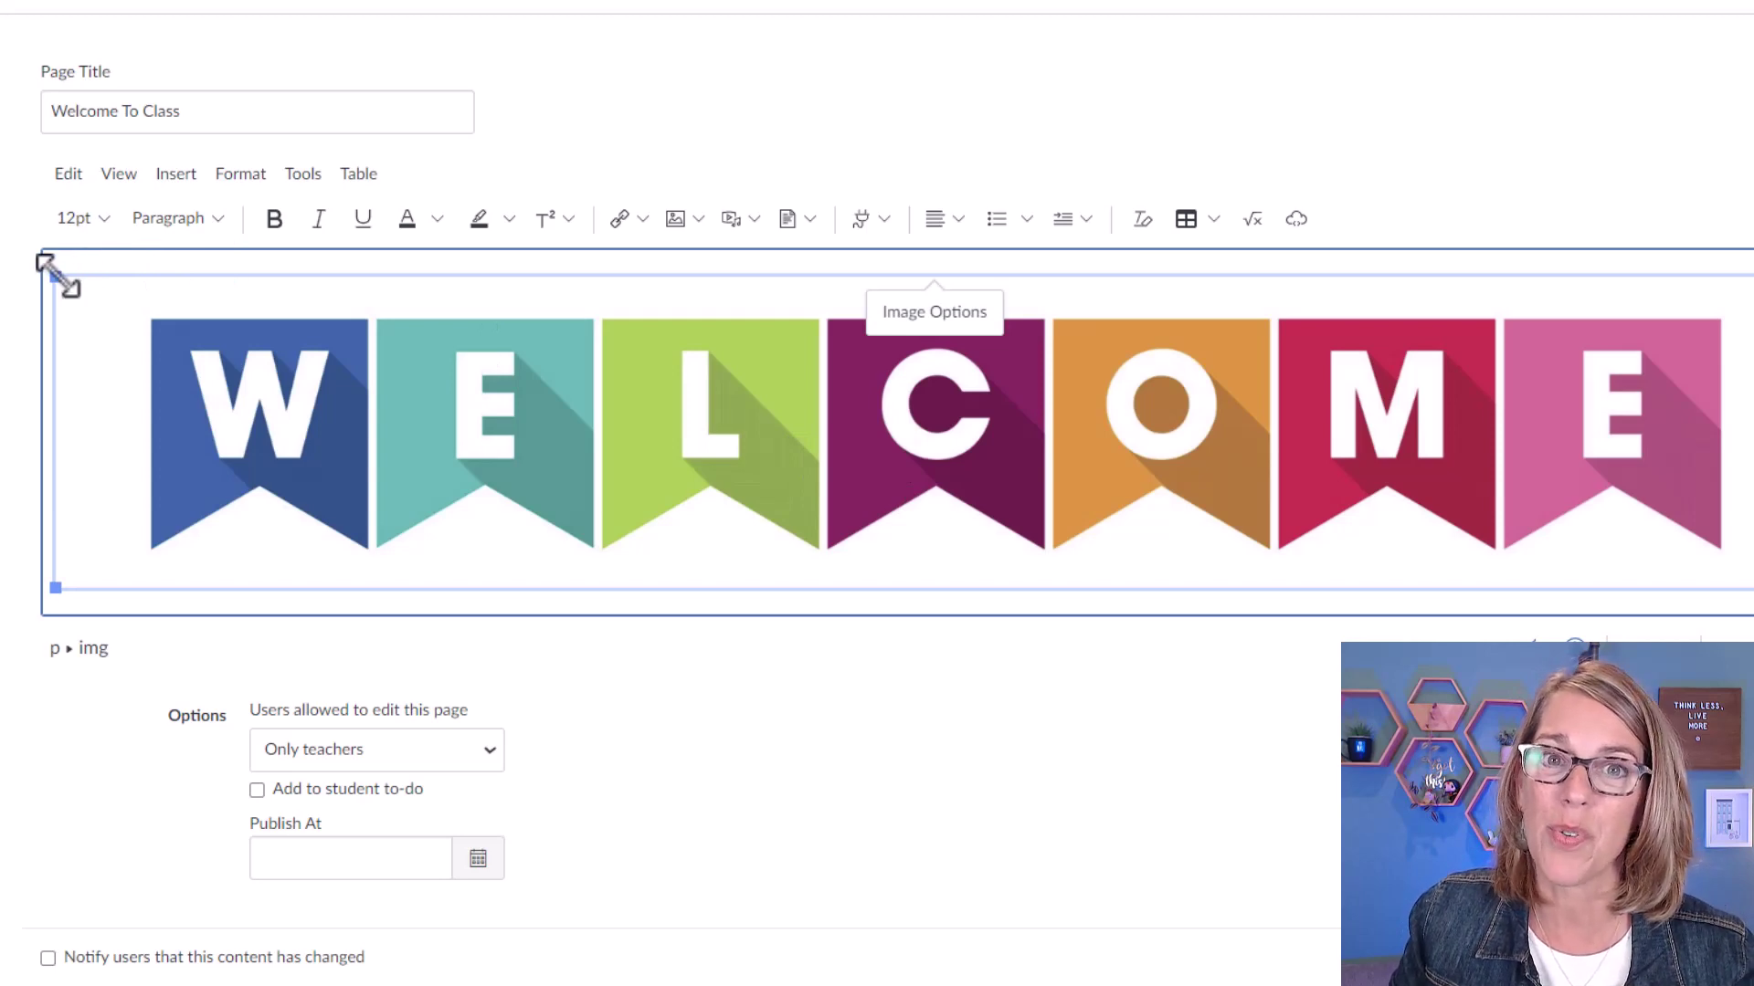
{"action": "left_click_drag", "start_coordinate": [51, 266], "coordinate": [786, 509]}
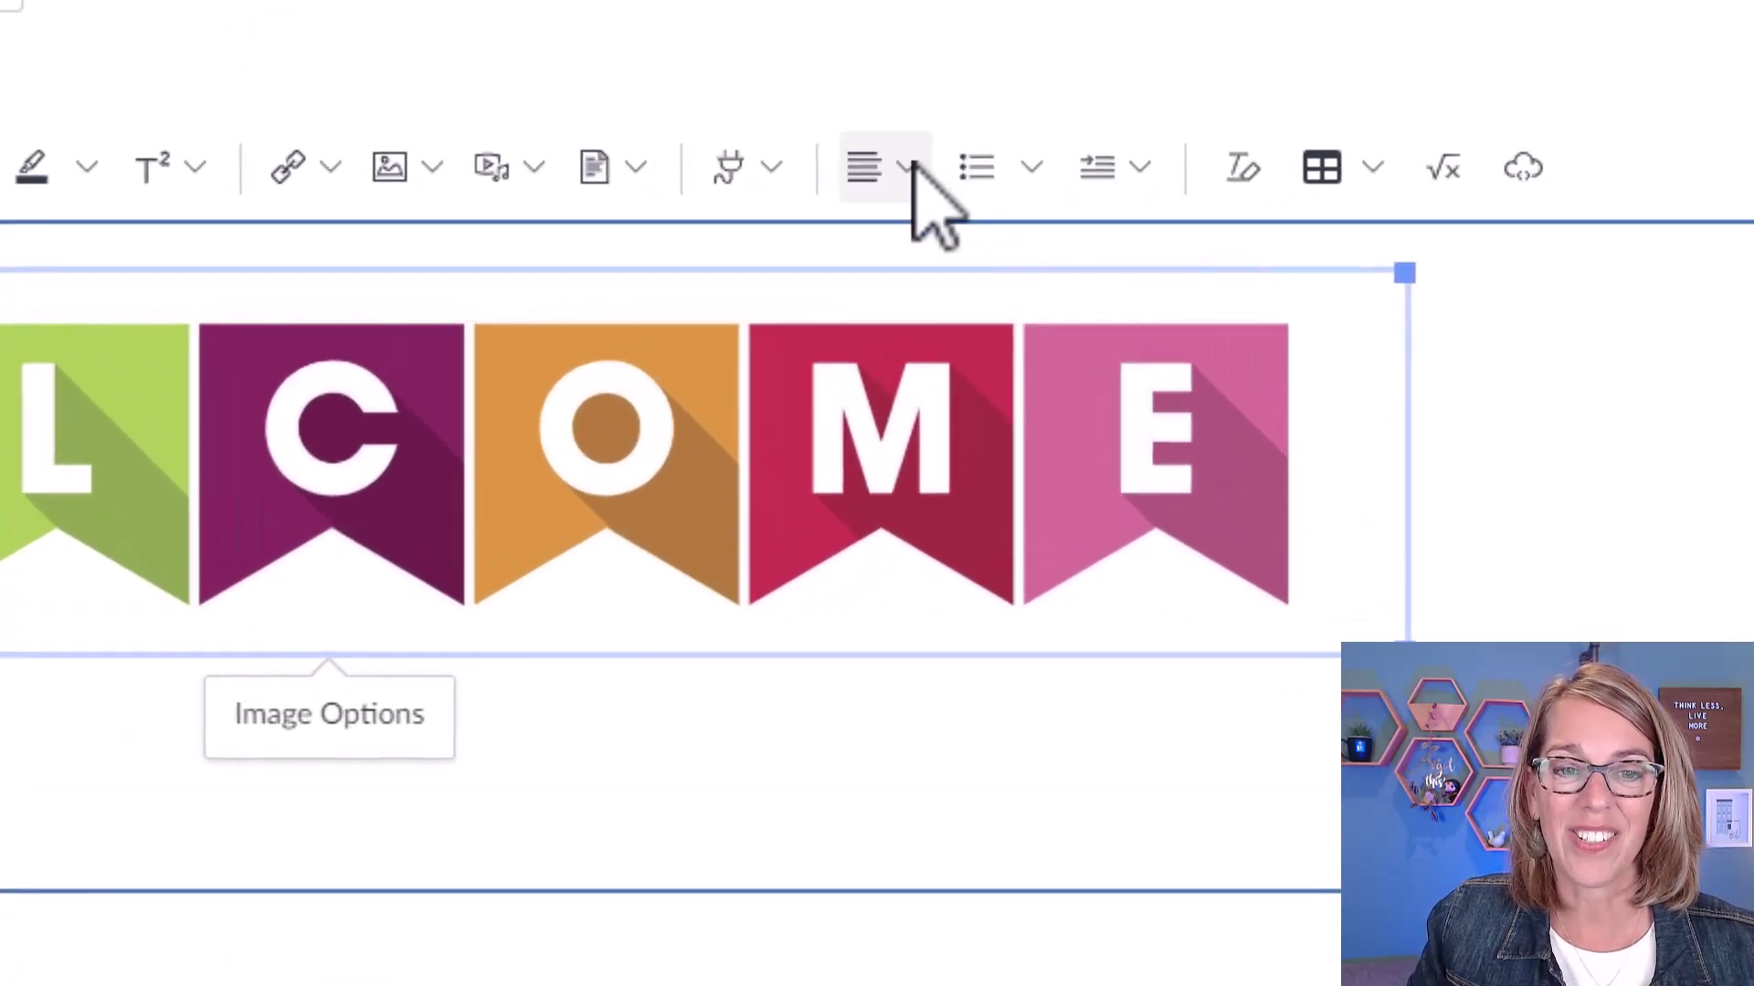
{"action": "left_click", "coordinate": [907, 166]}
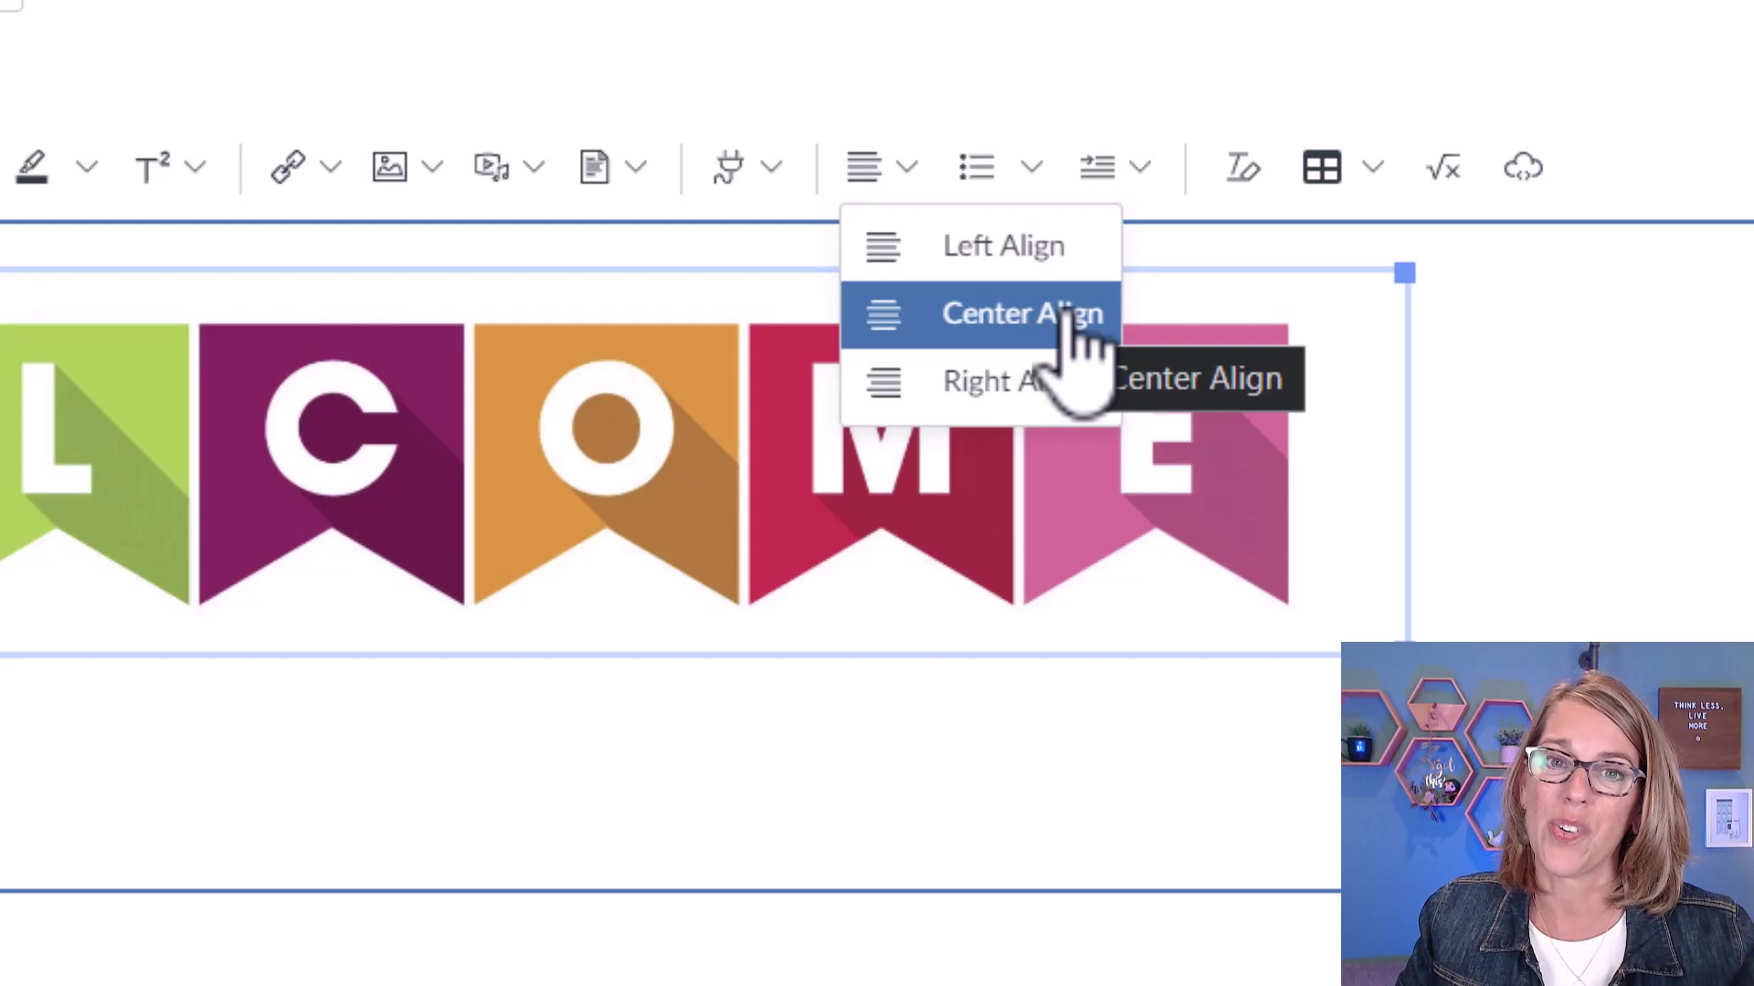
{"action": "left_click", "coordinate": [1076, 312]}
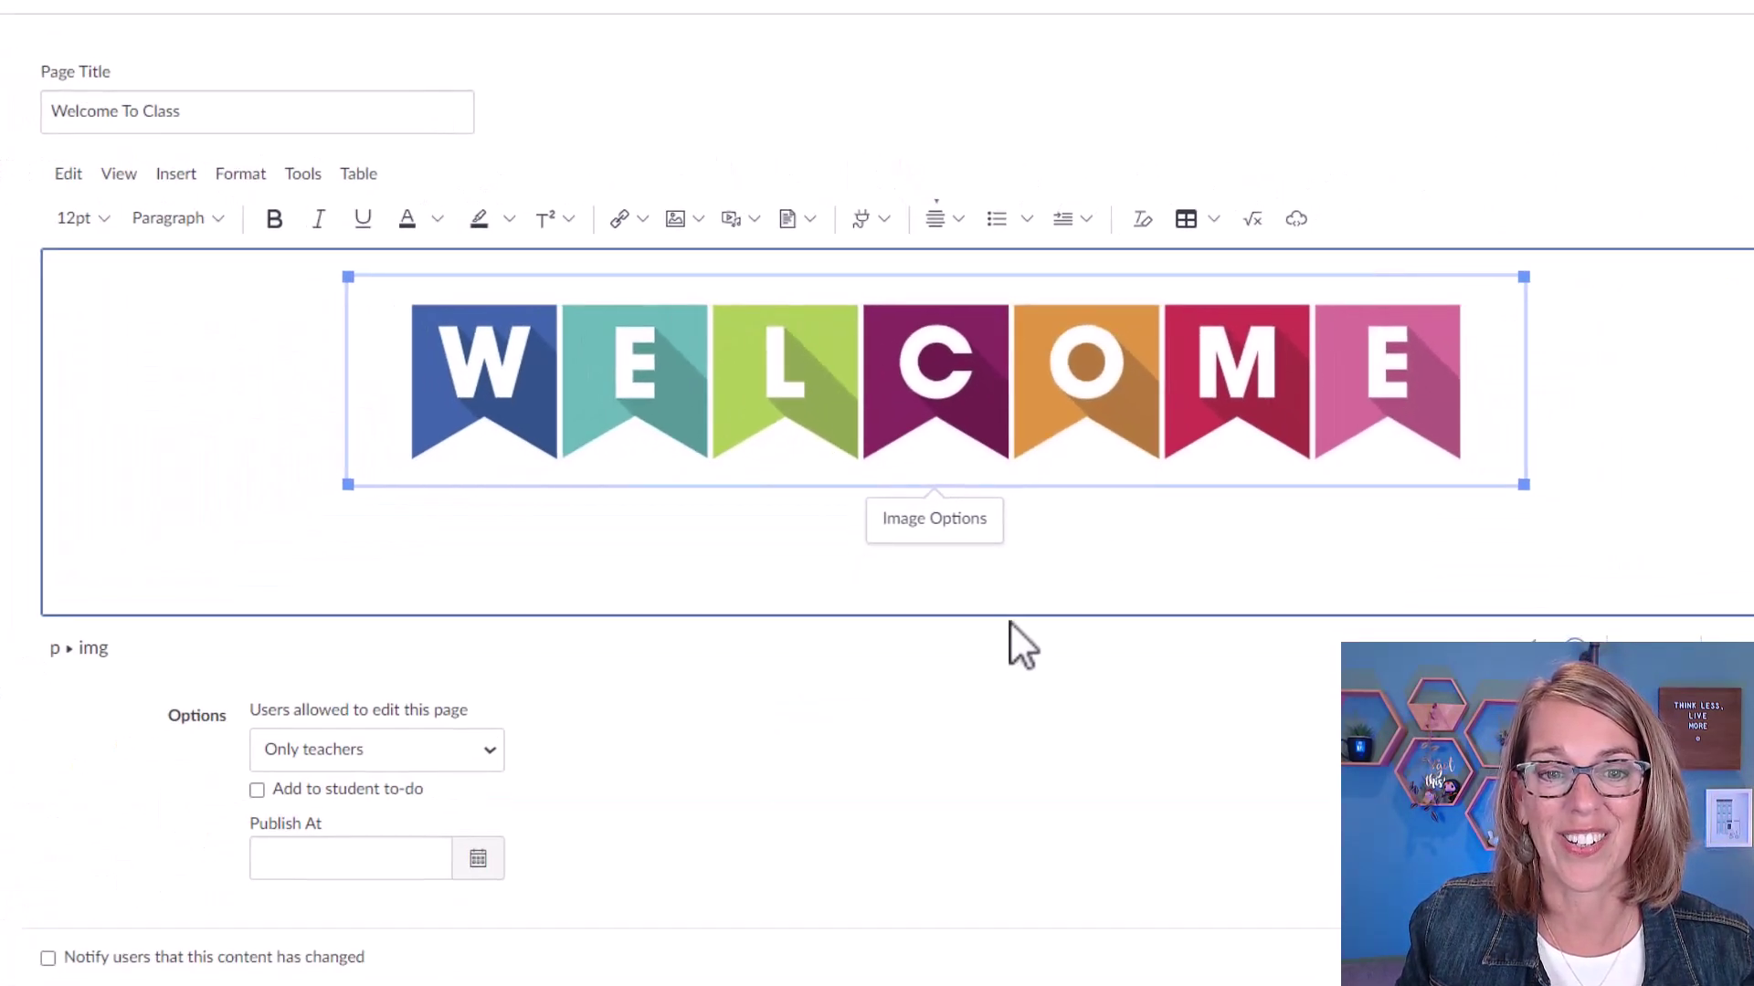
Add a centred Heading 2 'Welcome To Statistics' below the banner, then begin a new paragraph.
{"action": "left_click", "coordinate": [1575, 402]}
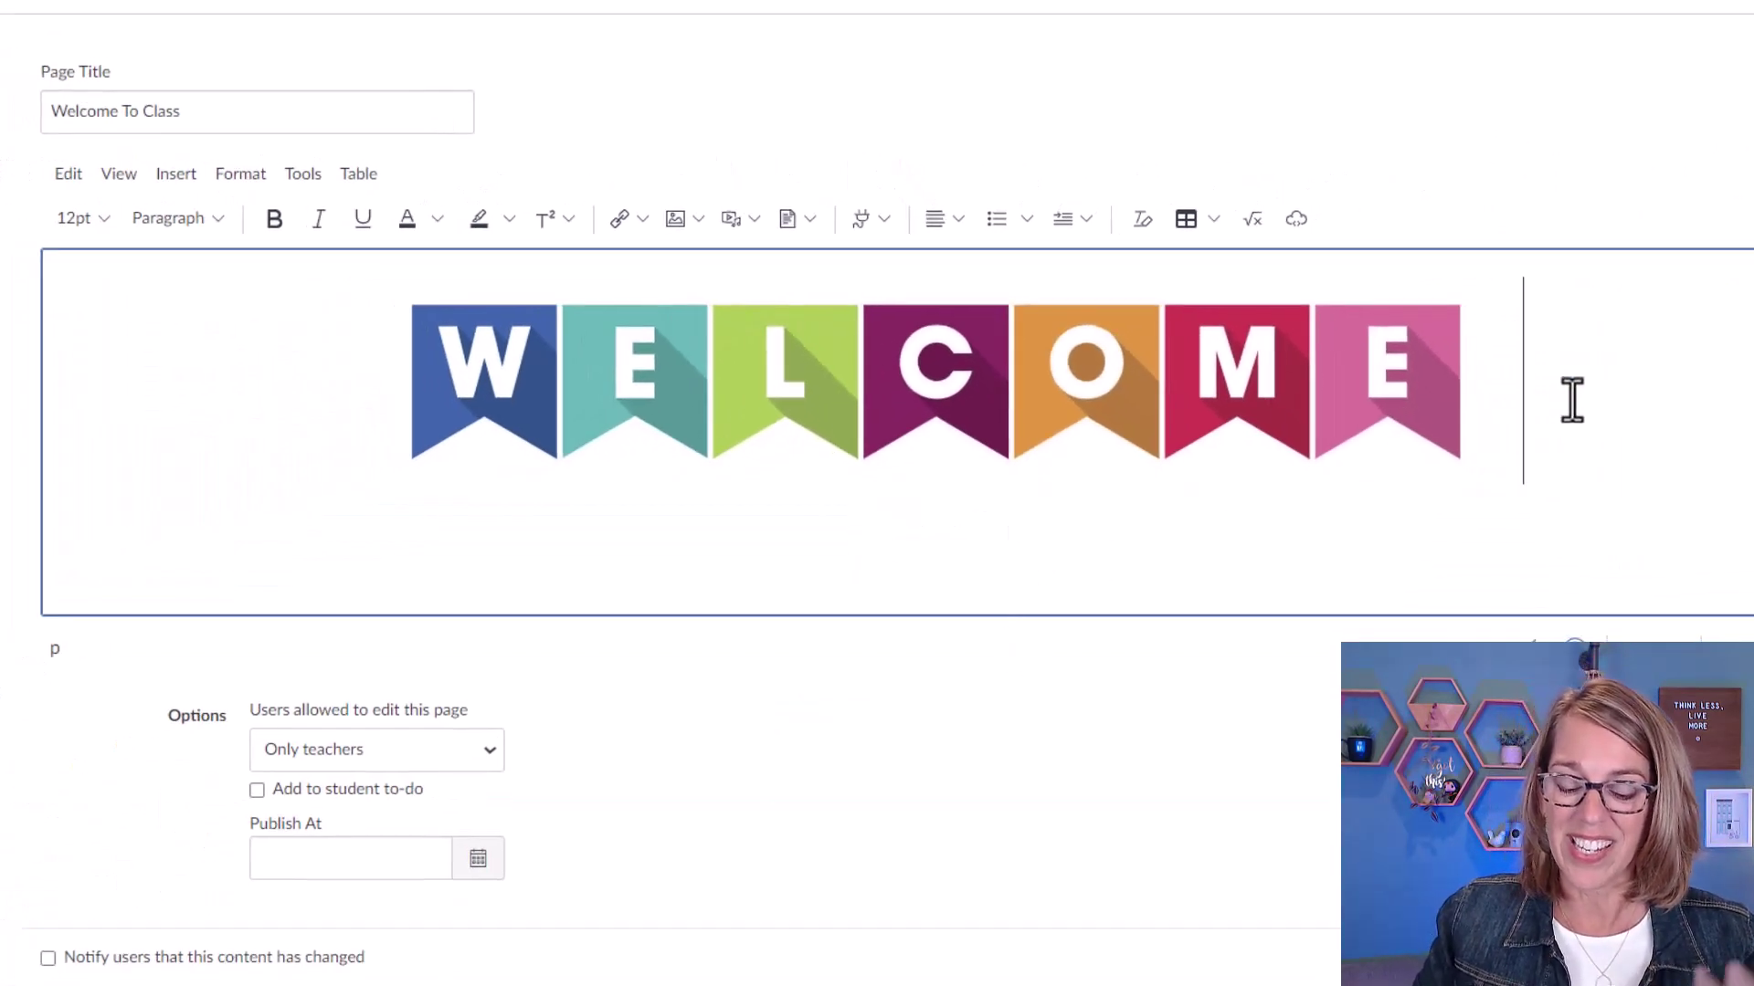
{"action": "key", "text": "Return"}
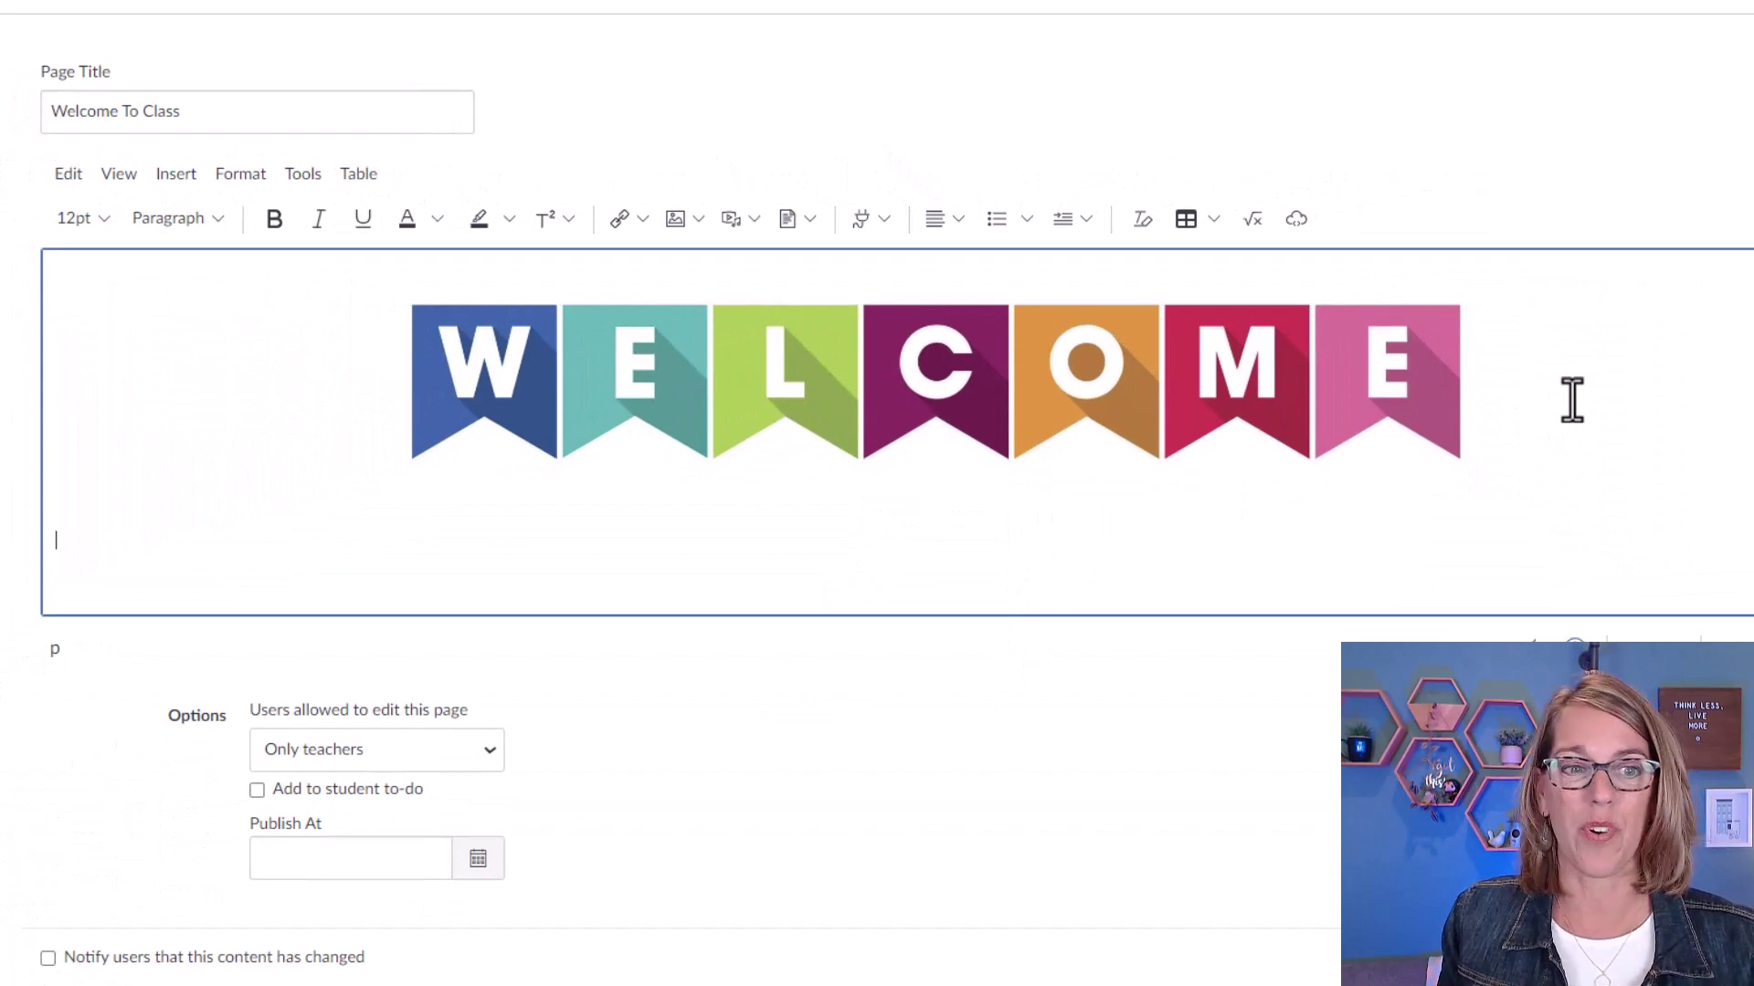
{"action": "left_click", "coordinate": [946, 217]}
{"action": "left_click", "coordinate": [995, 302]}
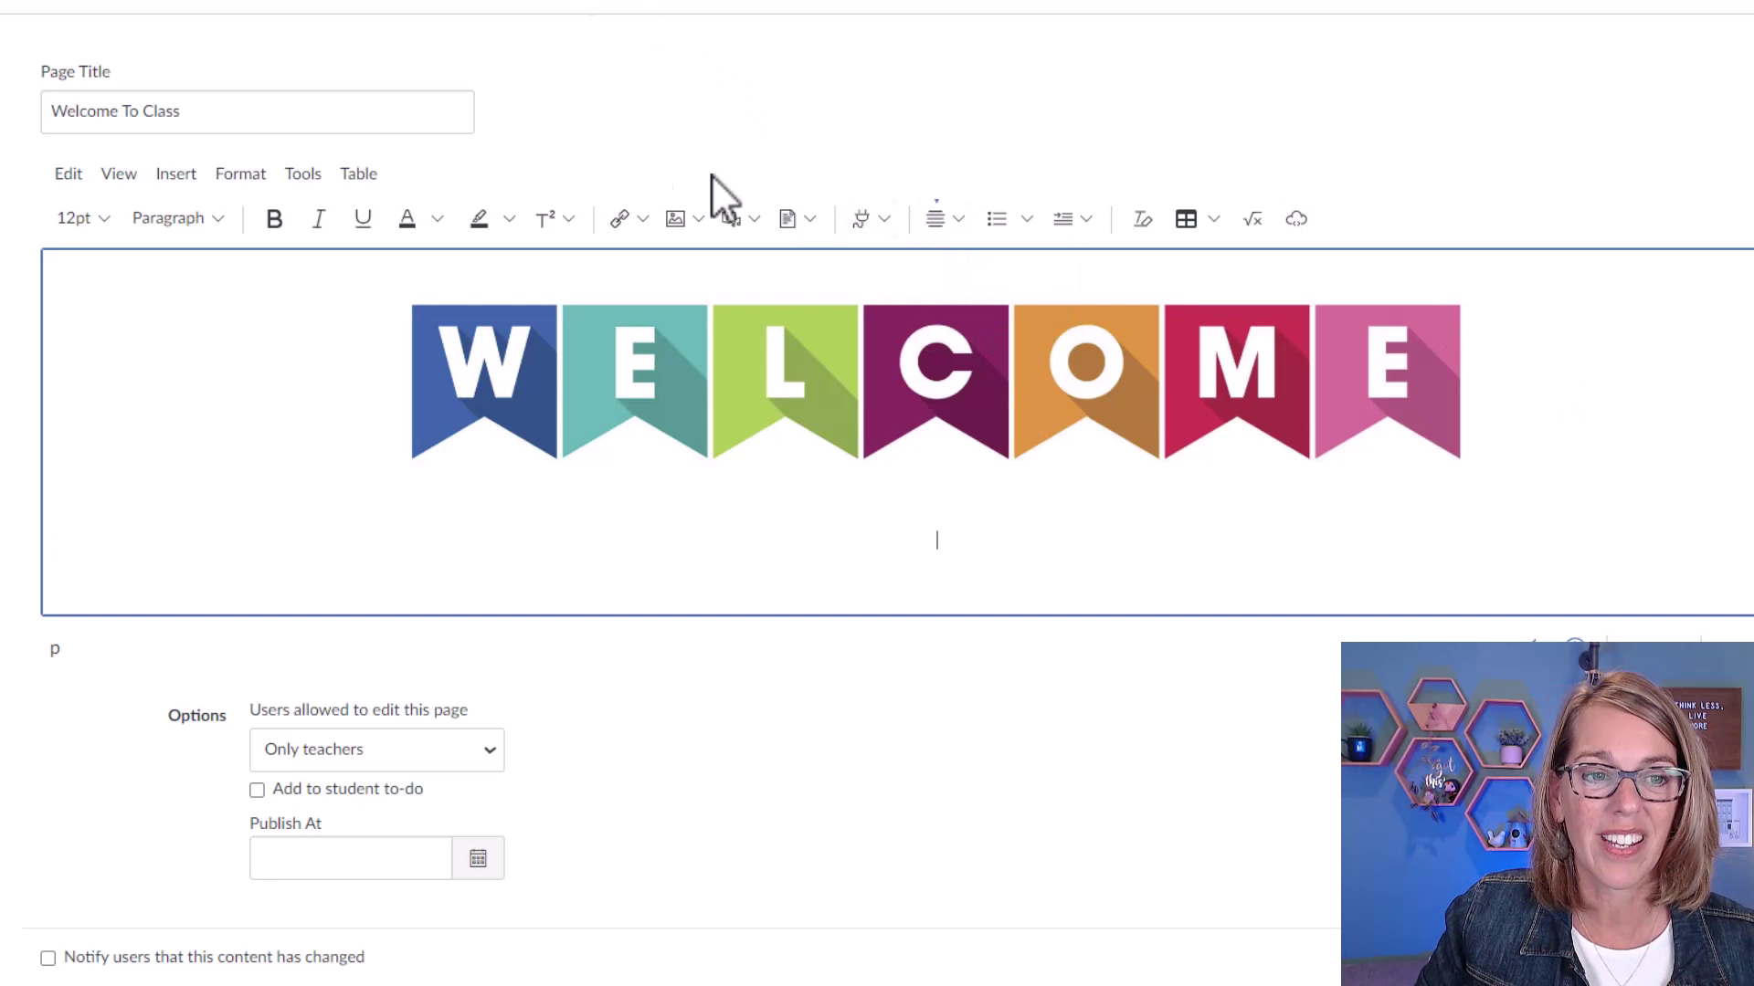
{"action": "left_click", "coordinate": [223, 219]}
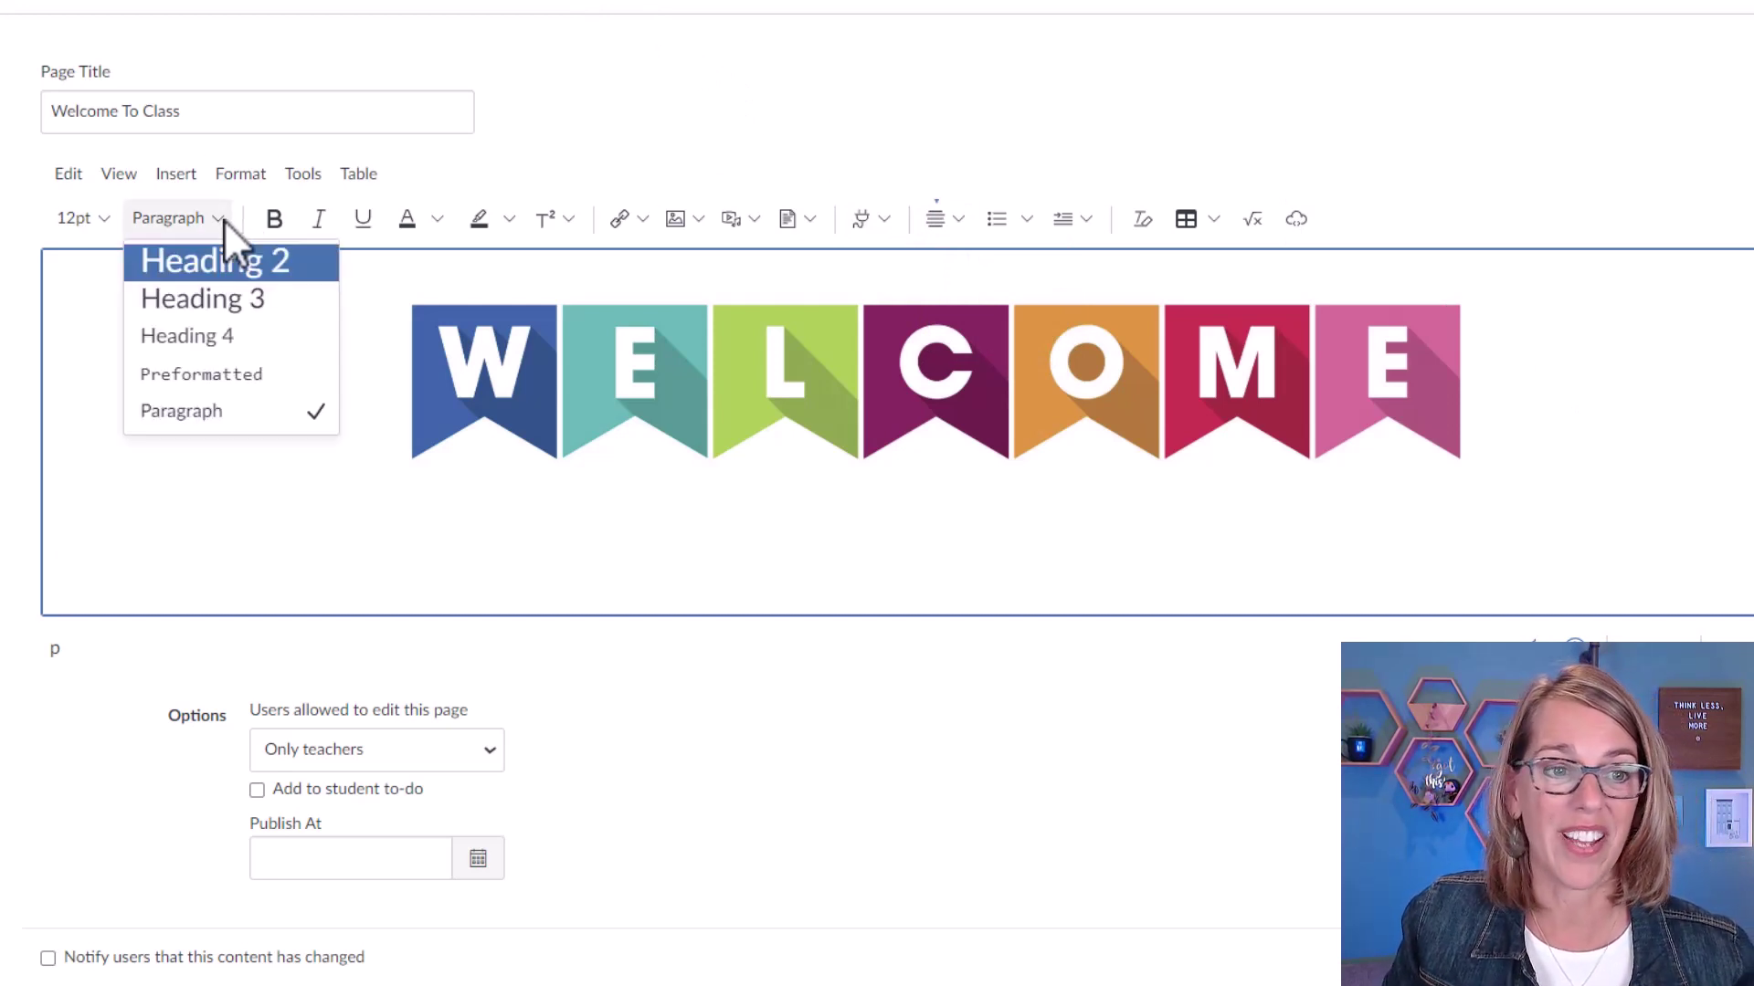
{"action": "left_click", "coordinate": [269, 272]}
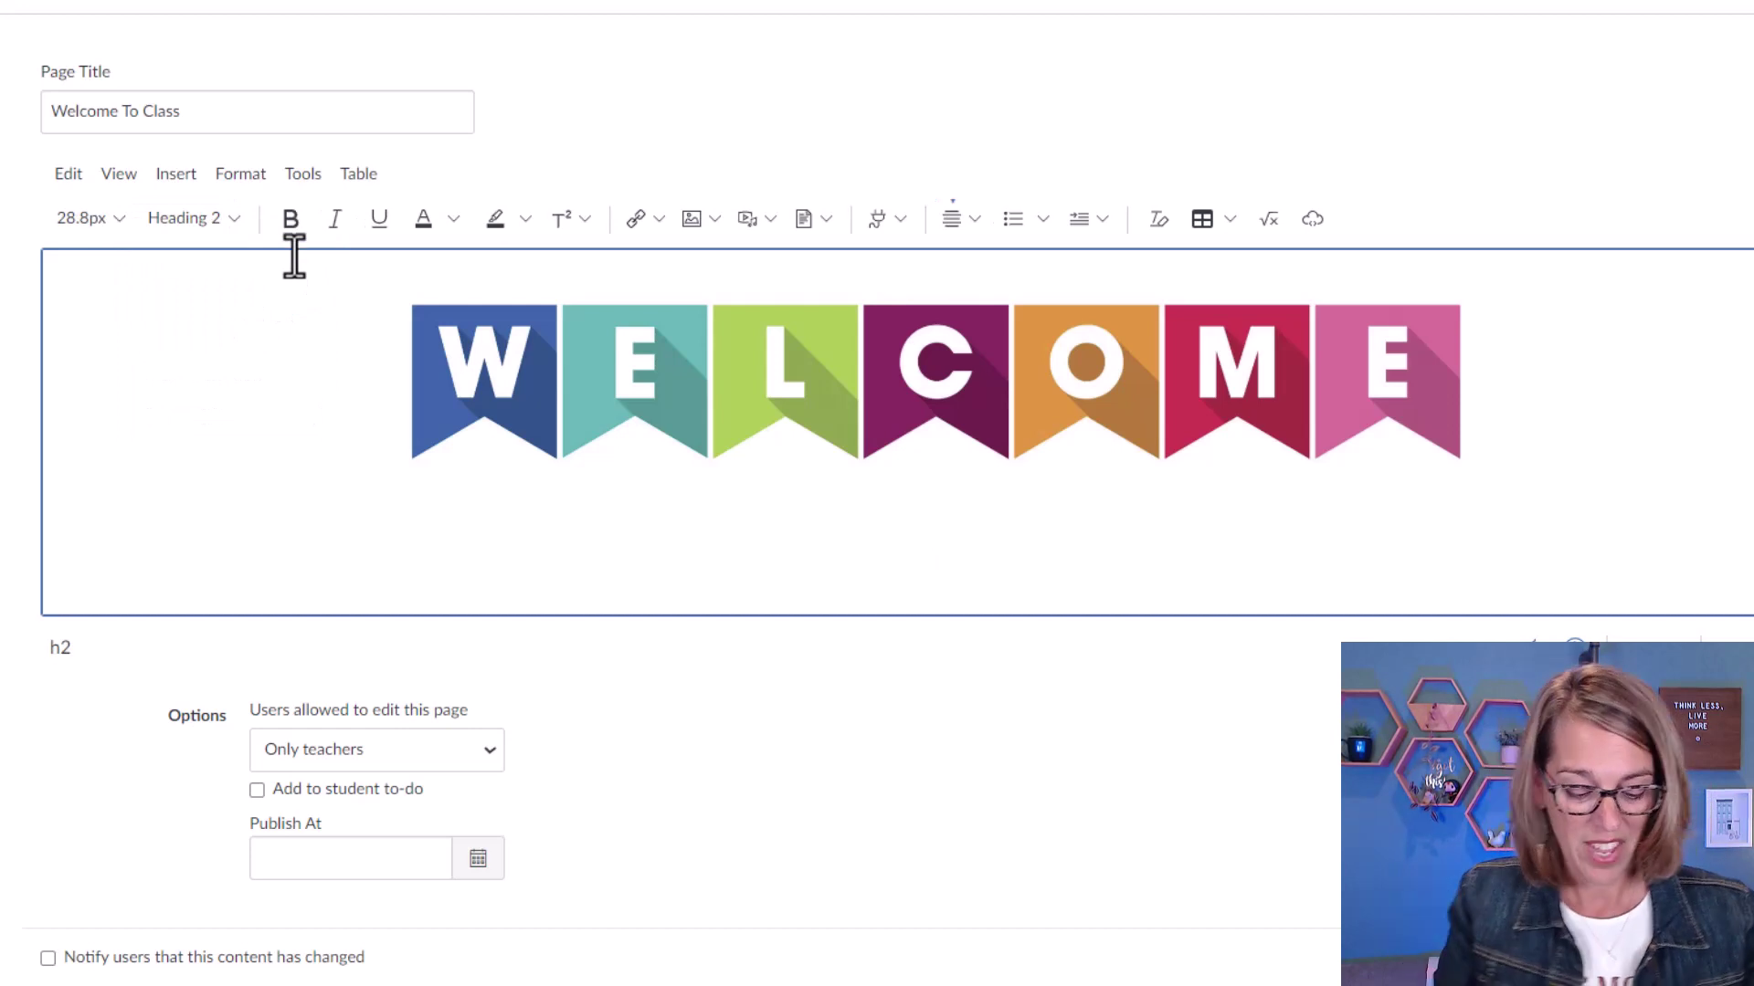
{"action": "type", "text": "Welcome To"}
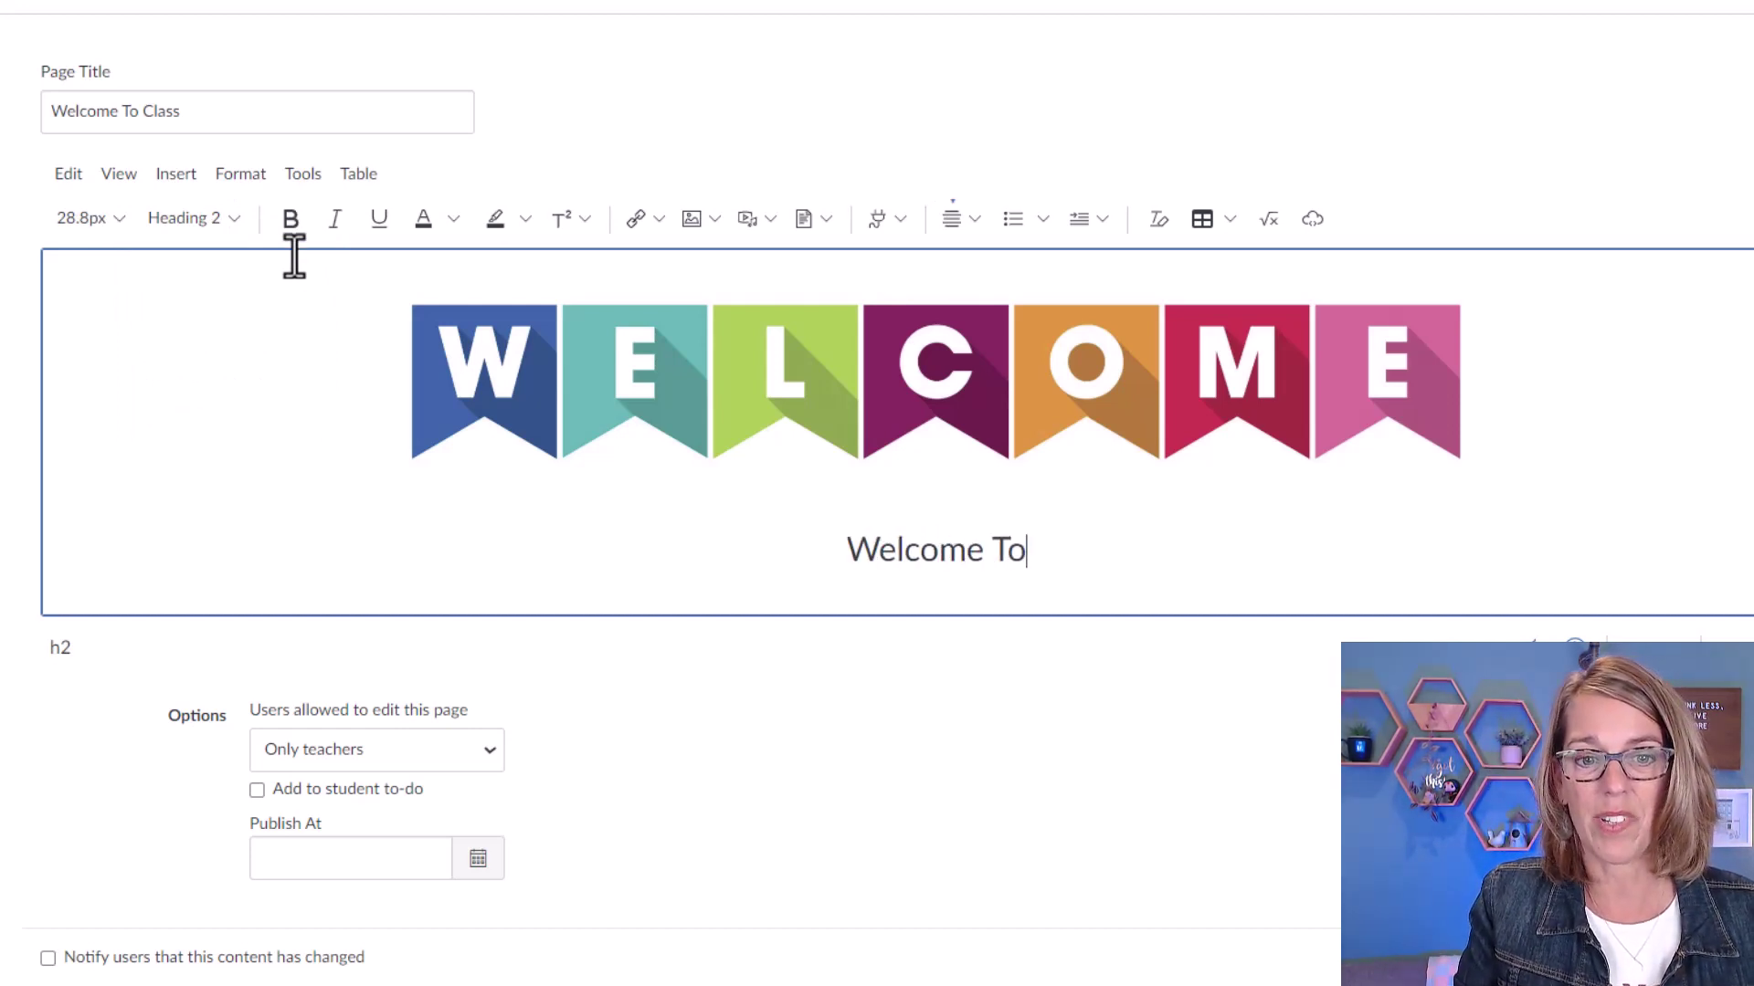
{"action": "type", "text": " Statistics"}
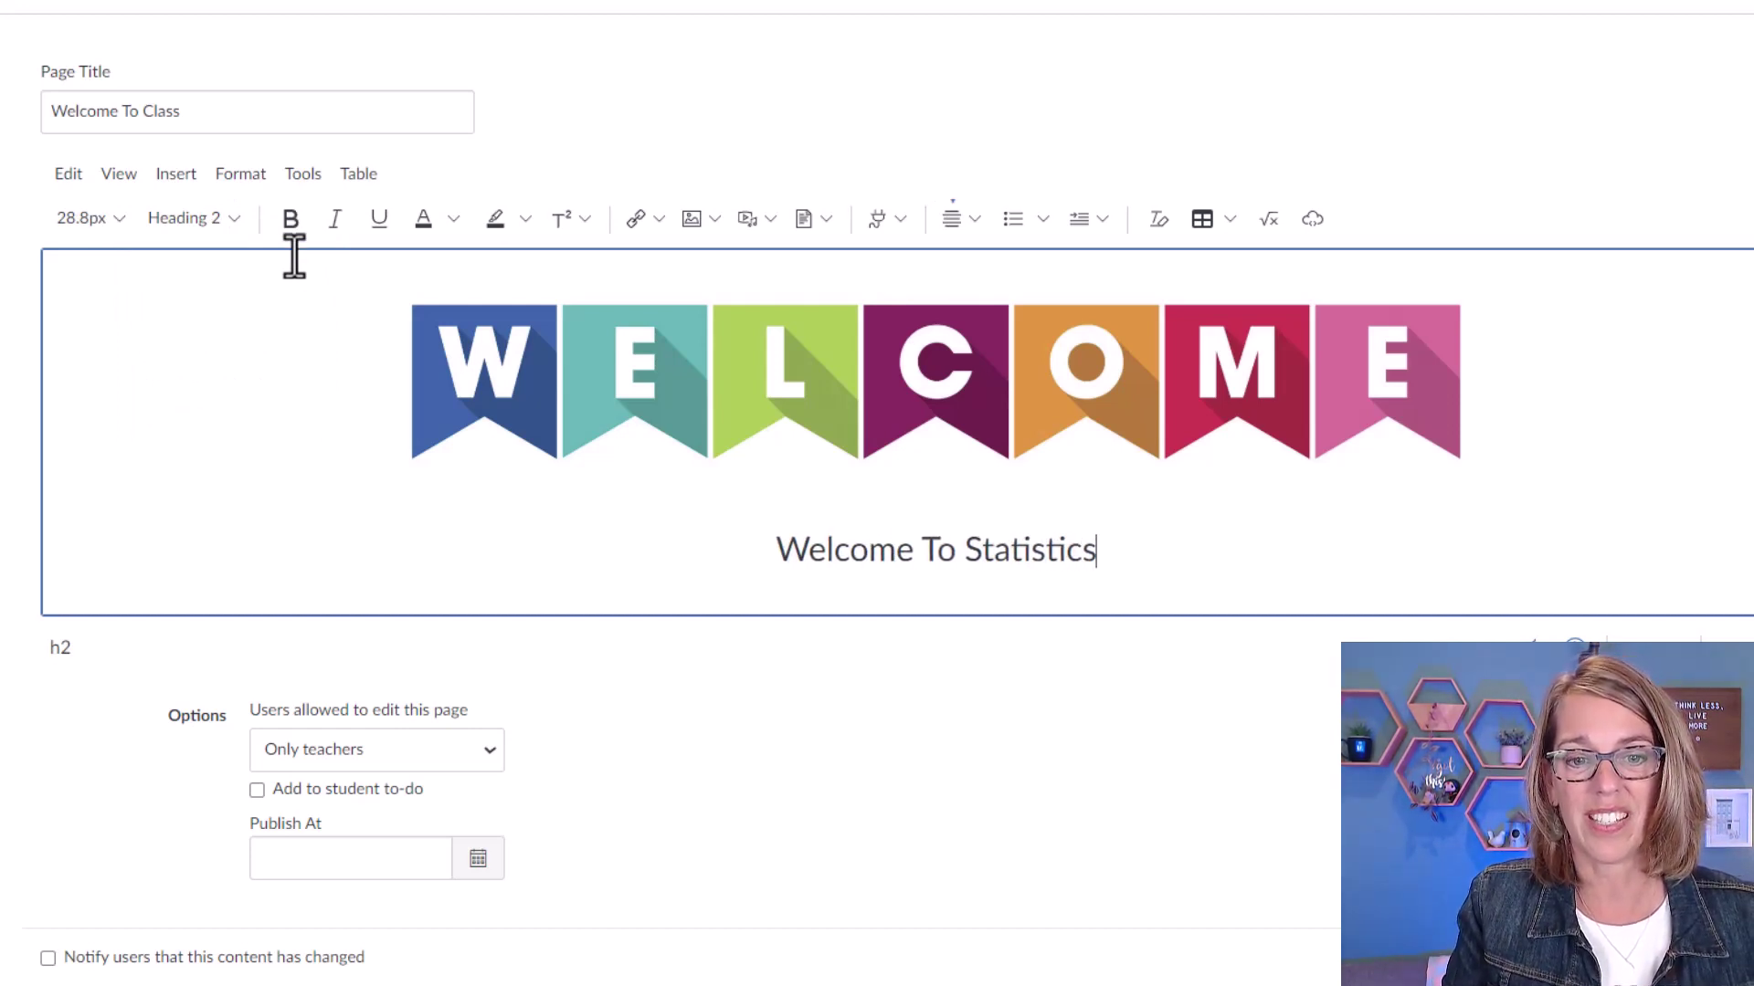
{"action": "key", "text": "Return"}
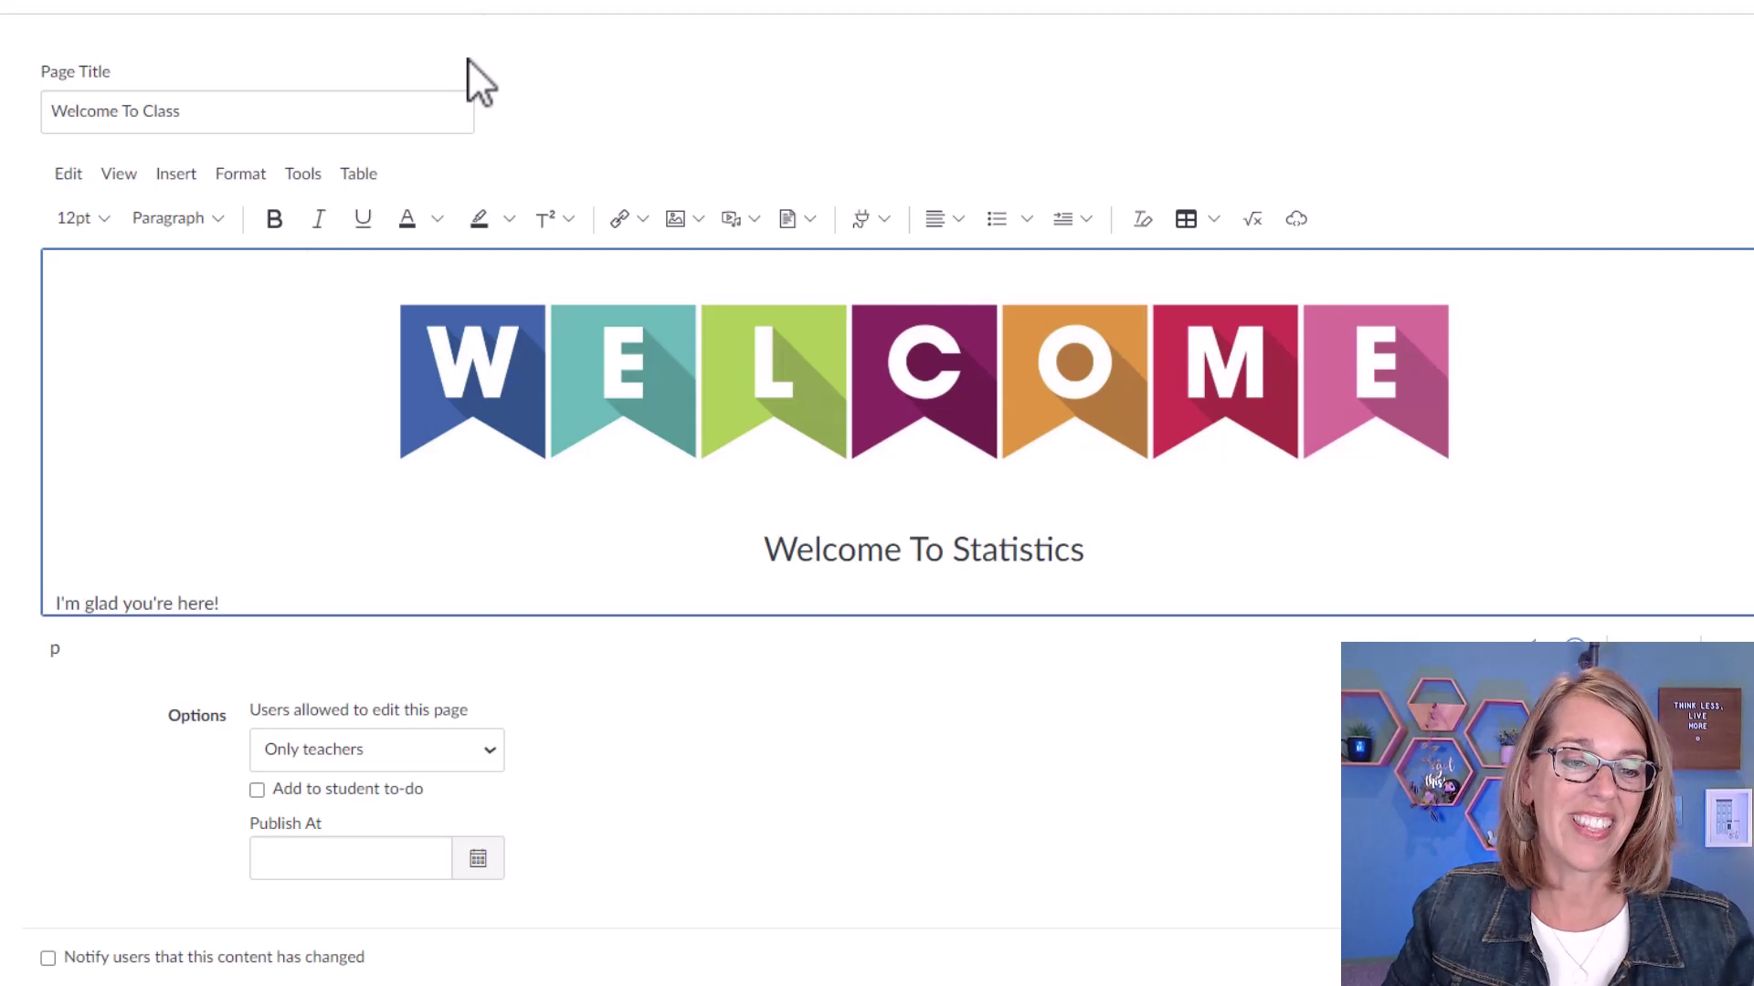
Centre the 'I'm glad you're here!' line and set it to 18pt.
{"action": "left_click_drag", "start_coordinate": [282, 615], "coordinate": [43, 578]}
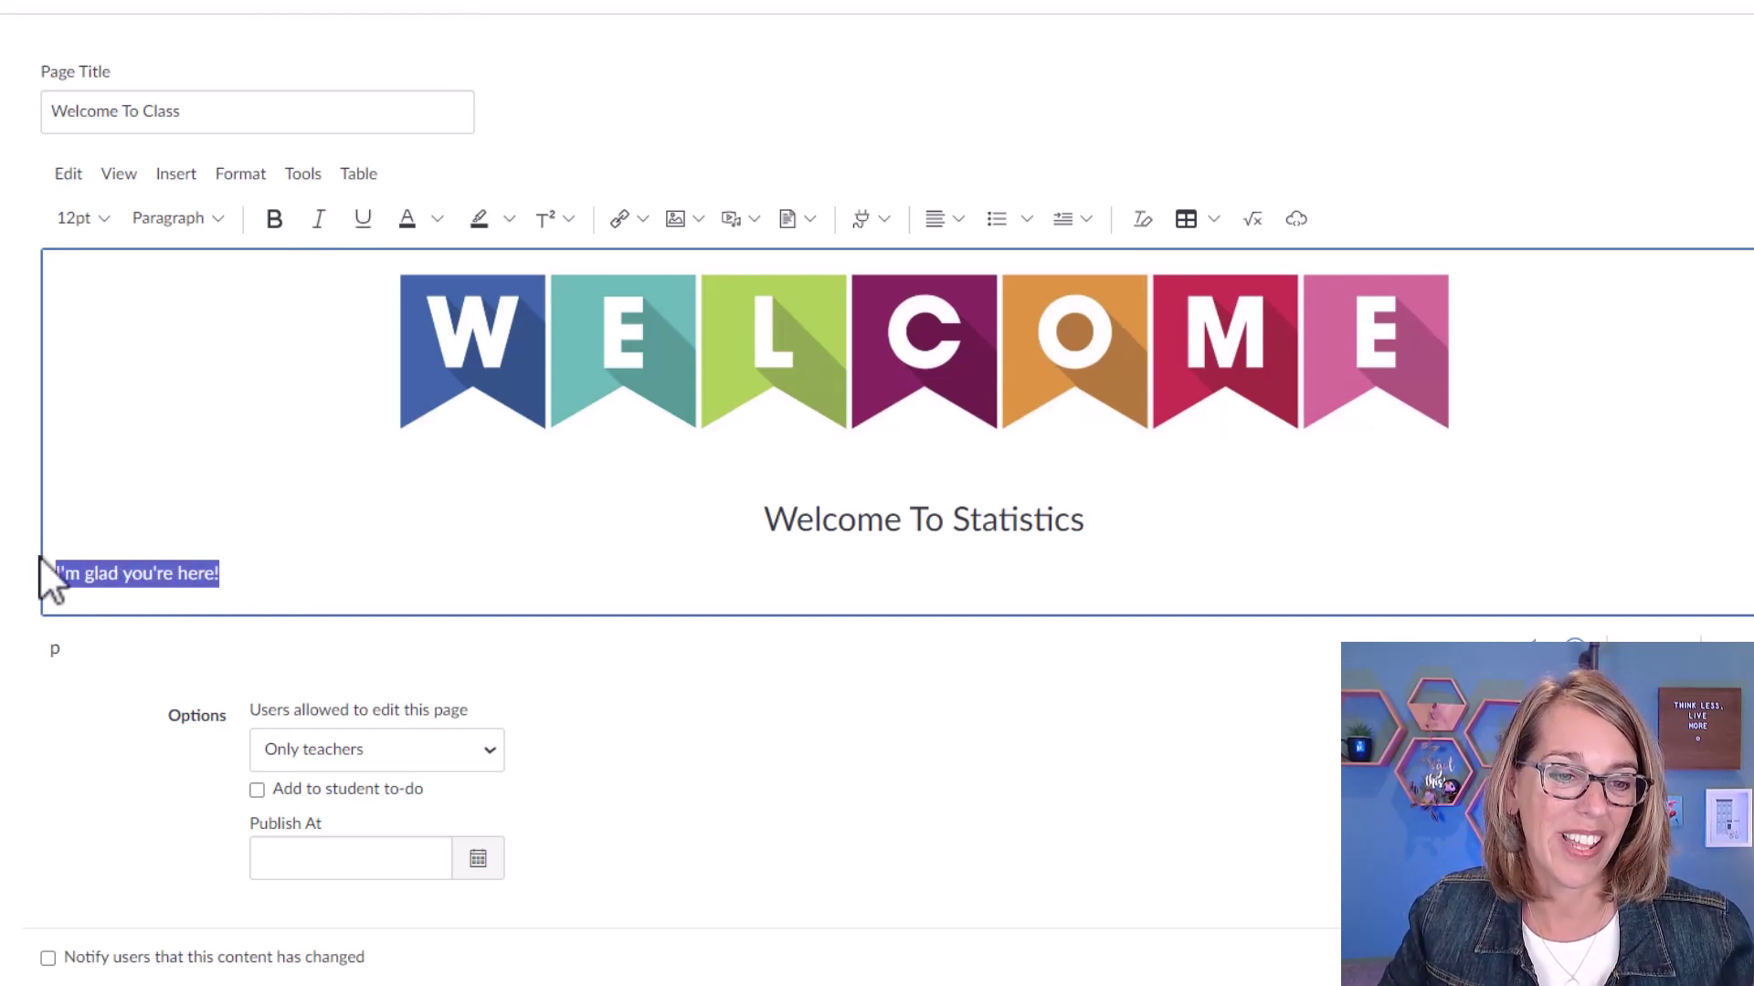
{"action": "left_click", "coordinate": [954, 219]}
{"action": "left_click", "coordinate": [1014, 301]}
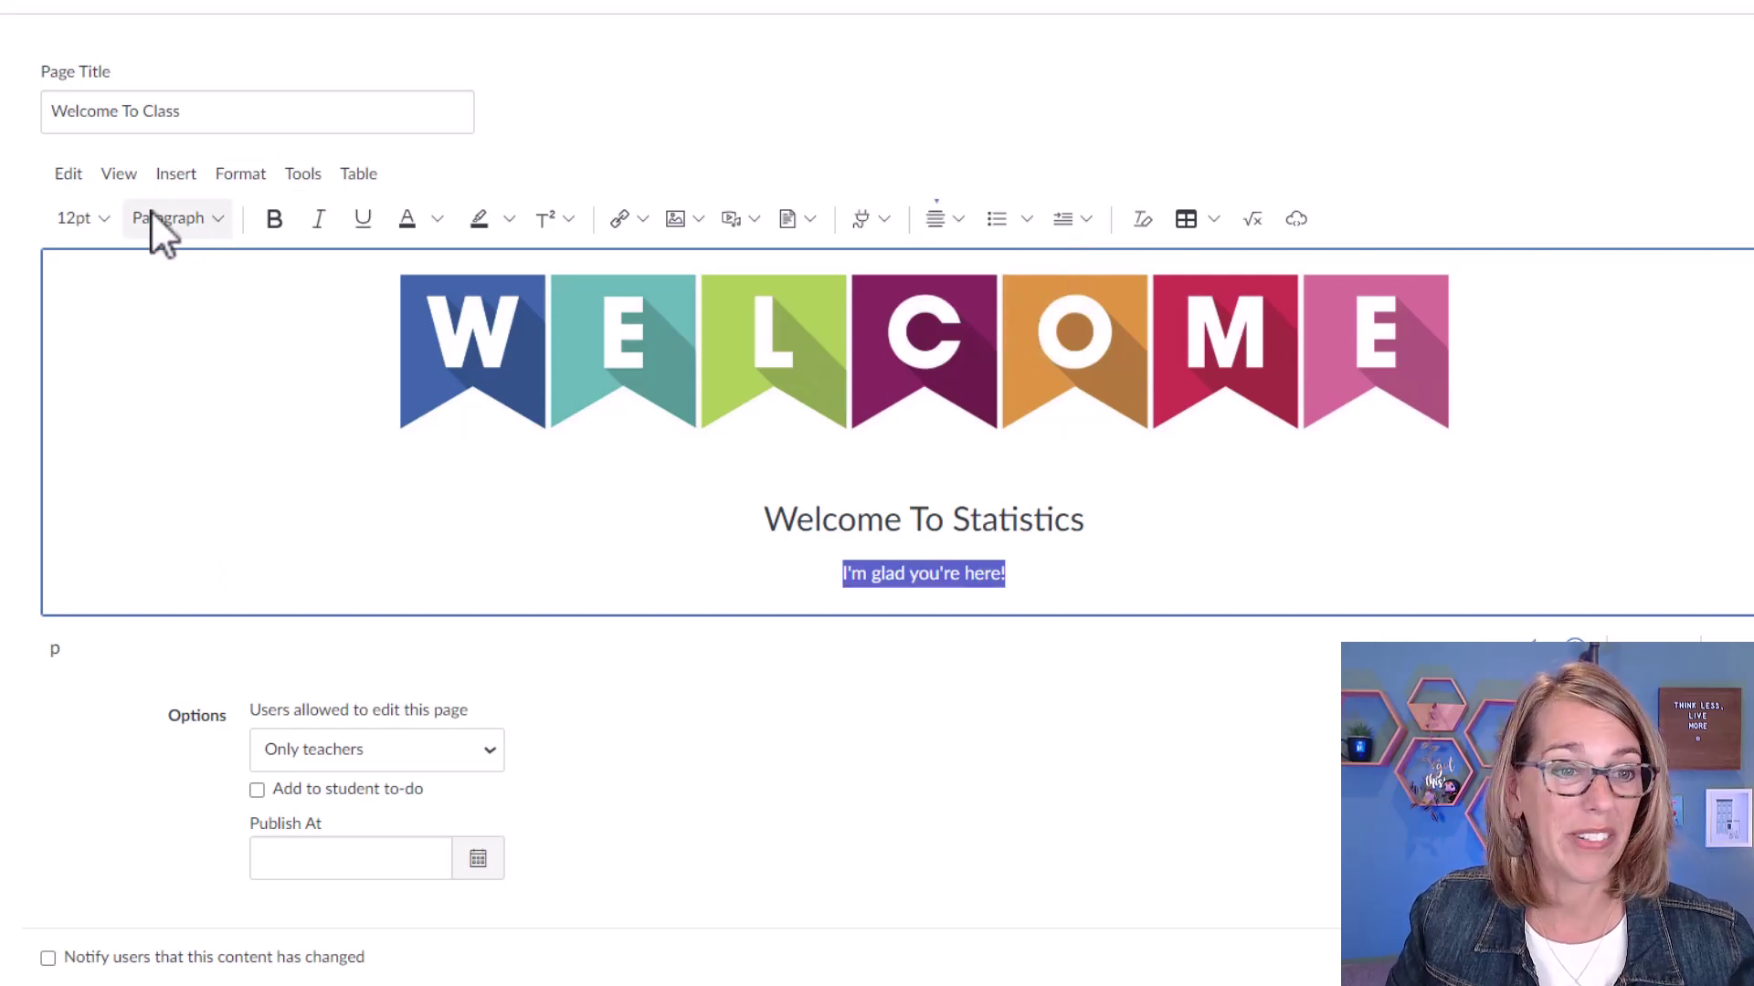
{"action": "left_click", "coordinate": [102, 220]}
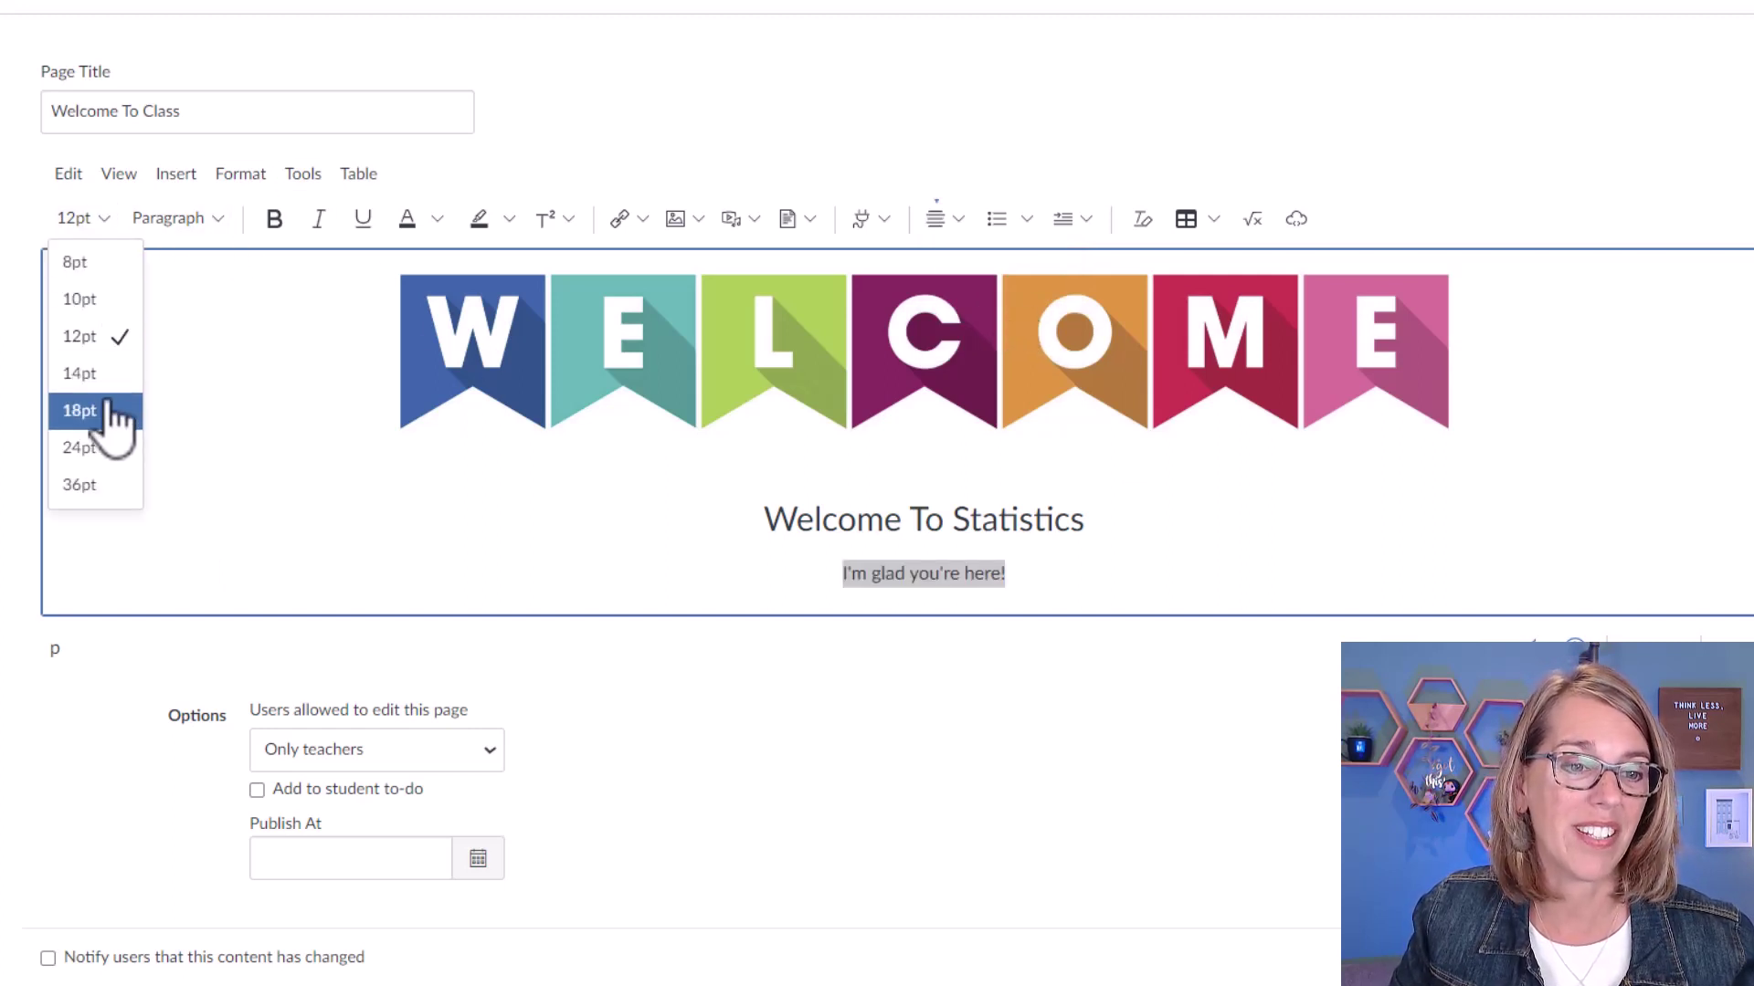
{"action": "left_click", "coordinate": [108, 411]}
Enlarge the 'Welcome To Statistics' heading to 36pt.
{"action": "left_click", "coordinate": [1107, 527]}
{"action": "left_click_drag", "start_coordinate": [1107, 527], "coordinate": [743, 512]}
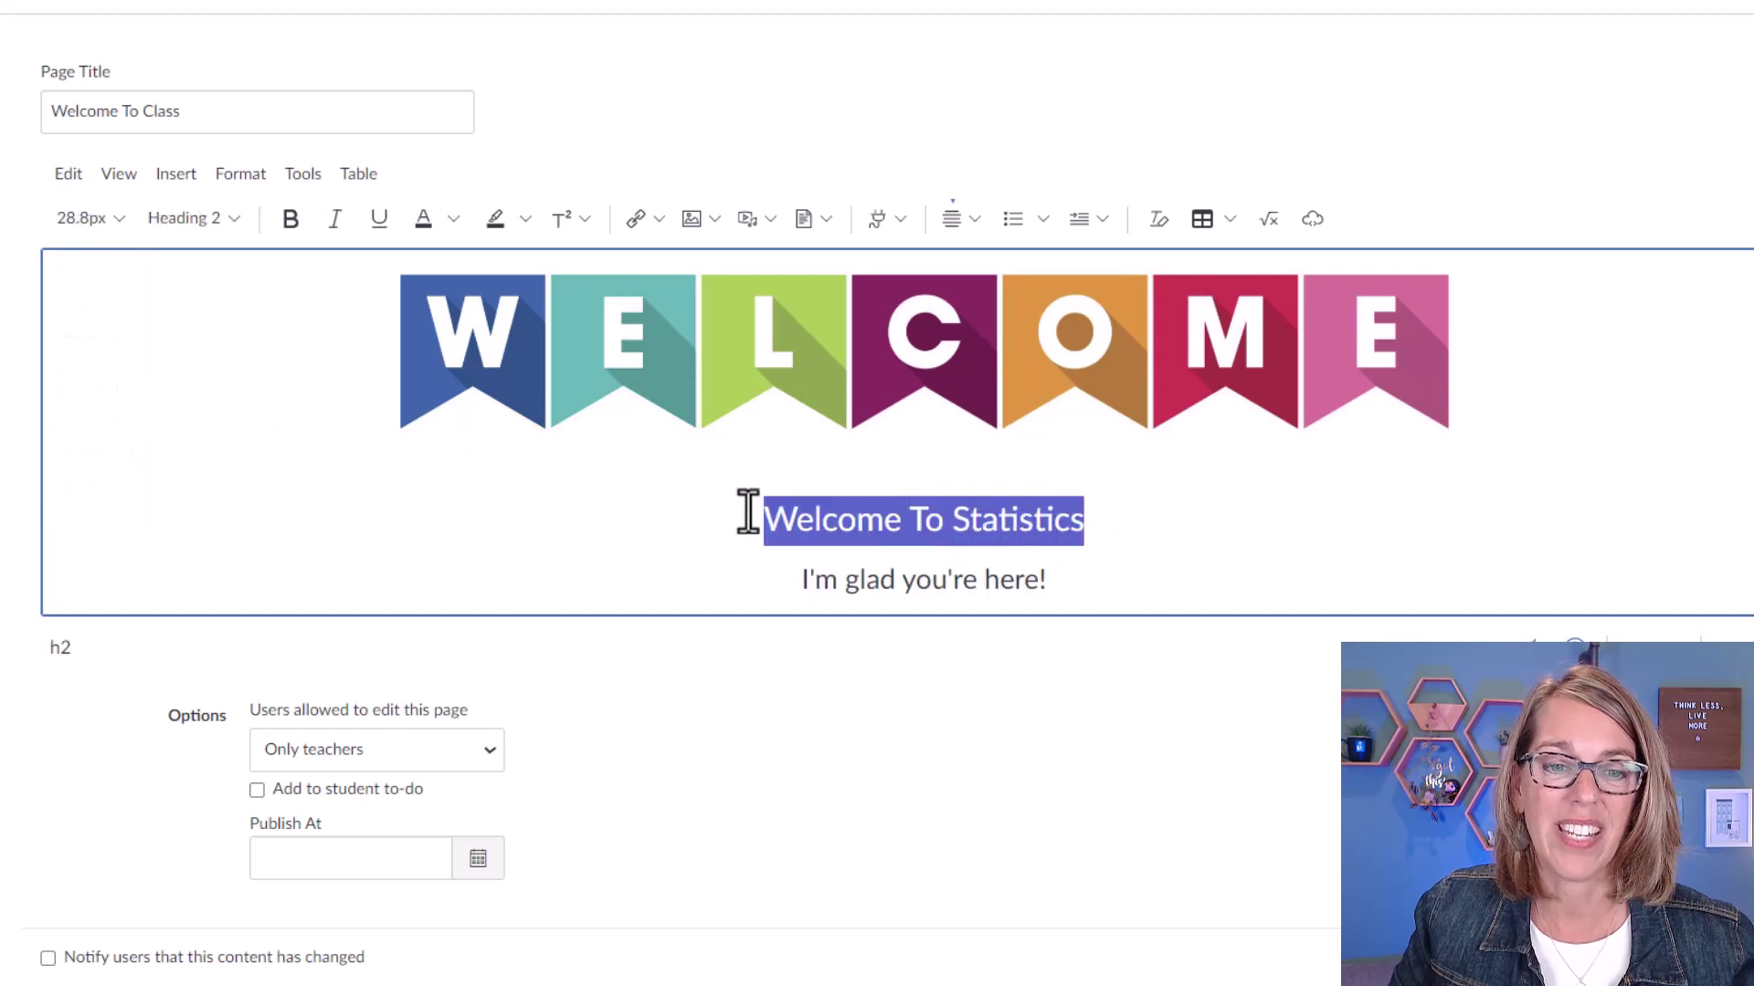
{"action": "left_click", "coordinate": [112, 229]}
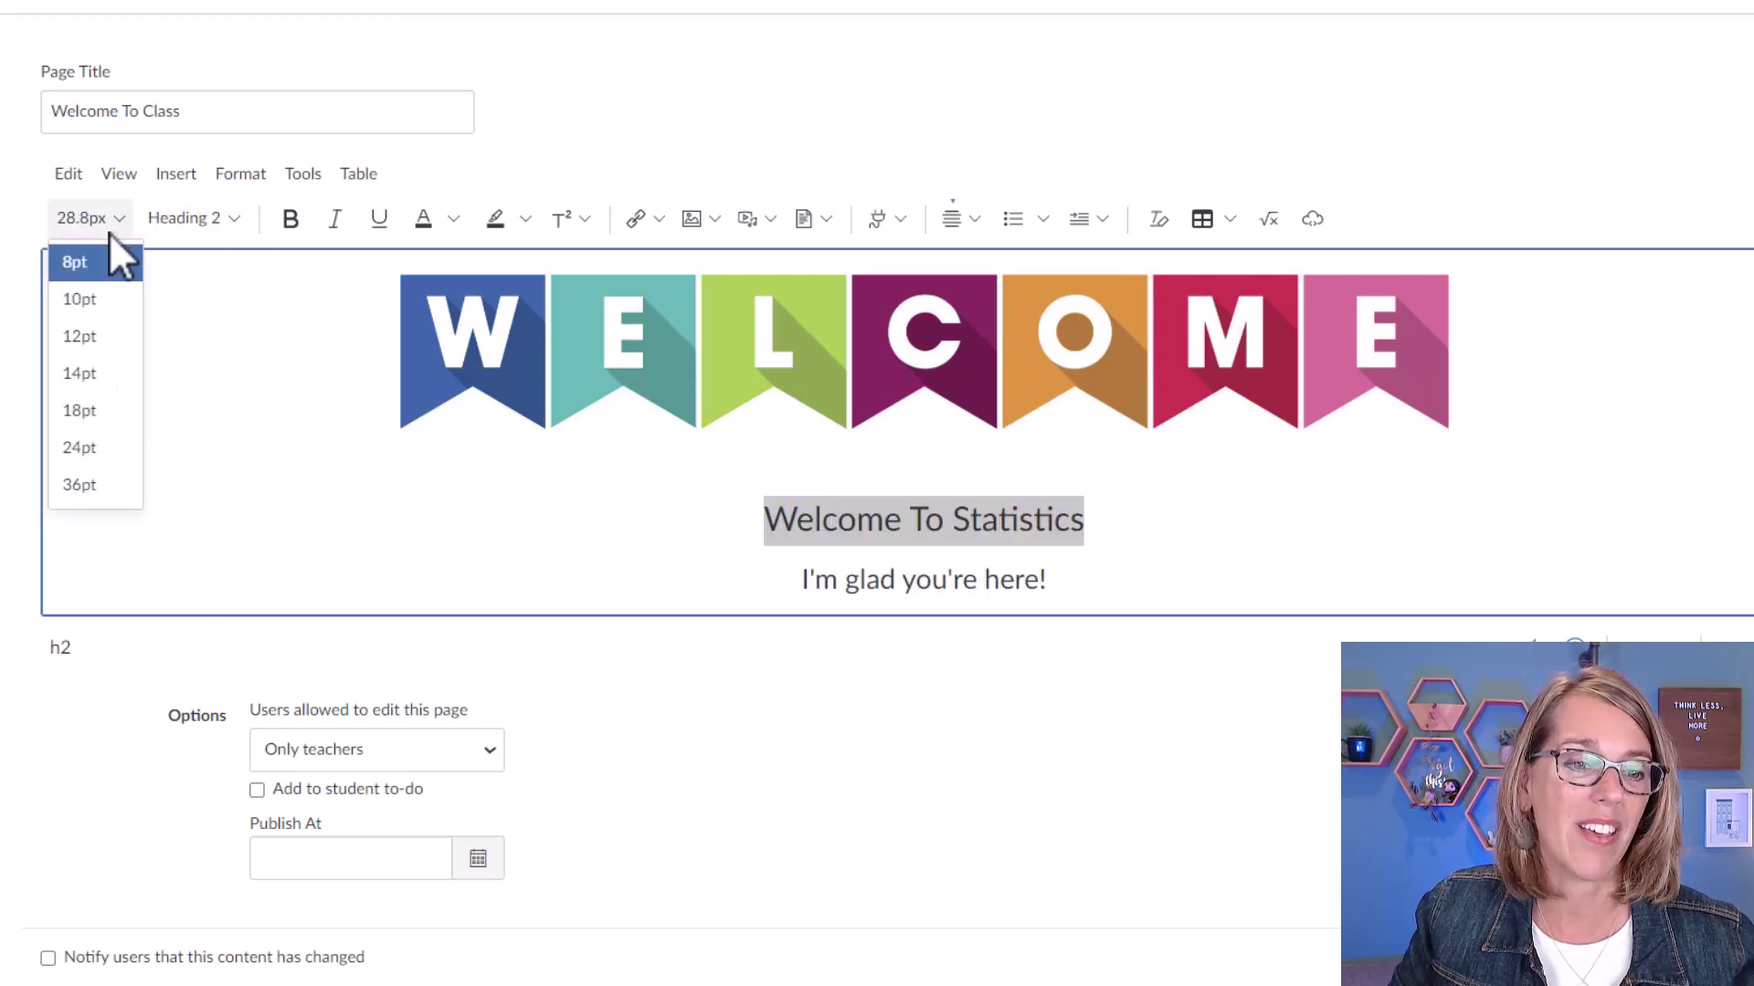
{"action": "scroll", "coordinate": [106, 389], "scroll_direction": "down", "scroll_amount": 1}
{"action": "left_click", "coordinate": [91, 426]}
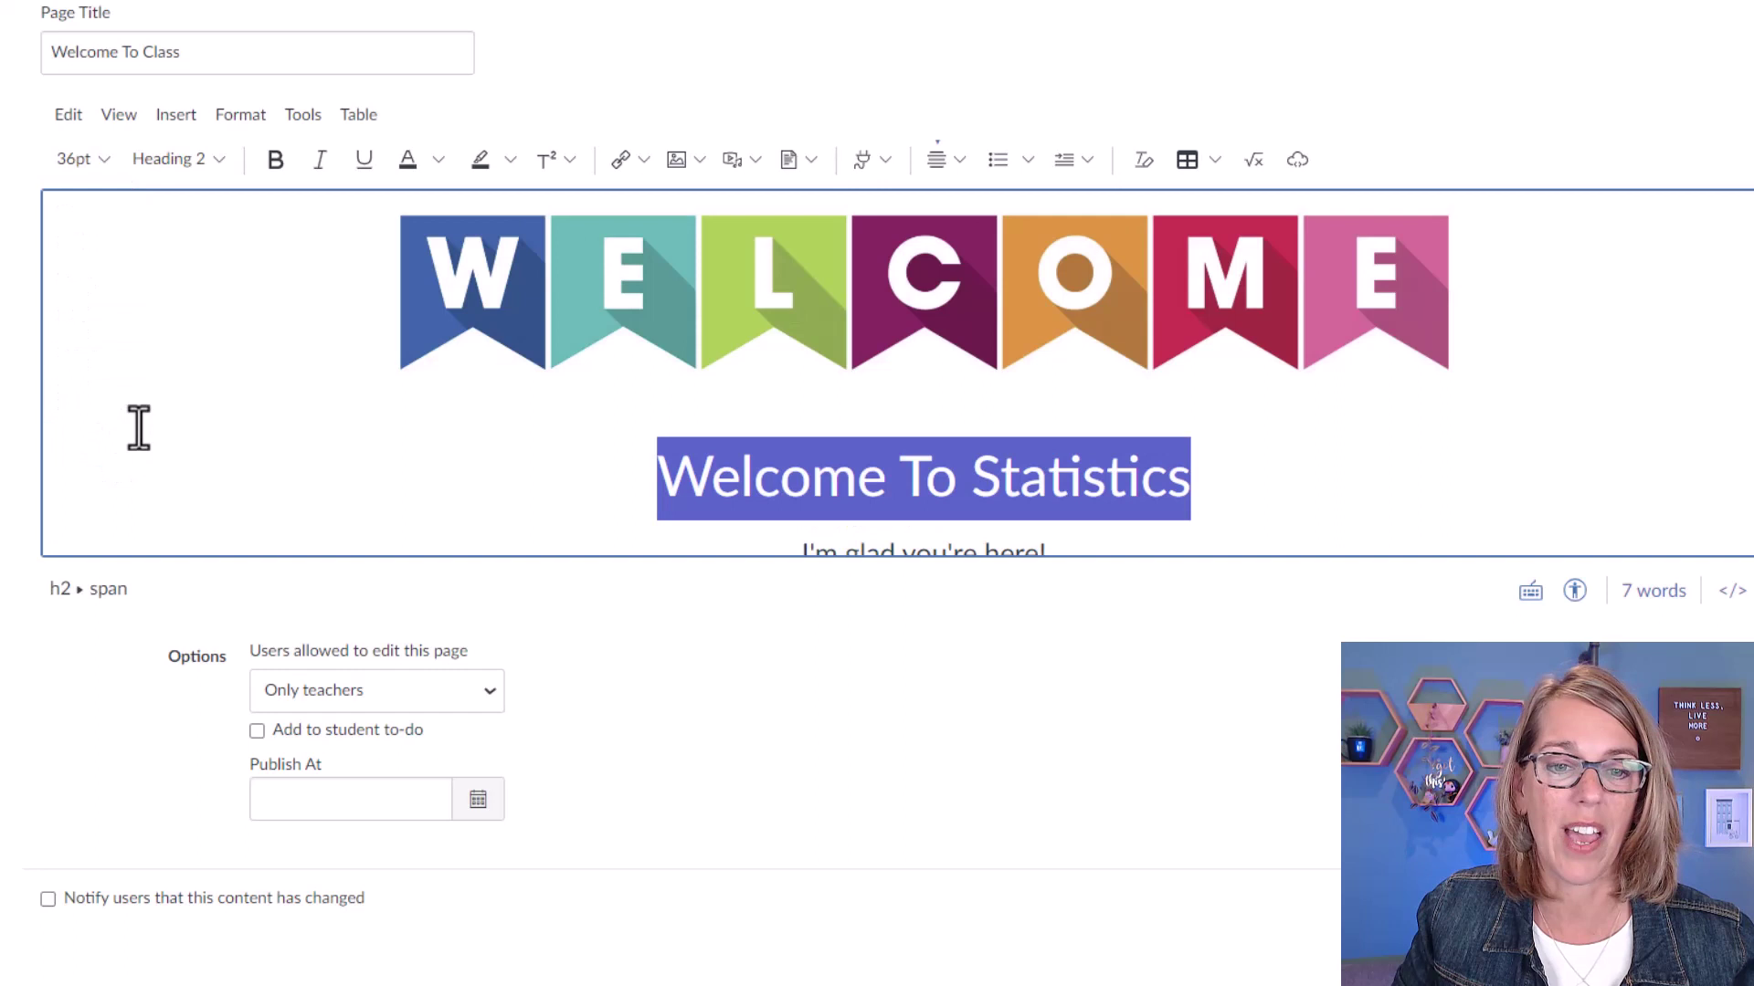
{"action": "scroll", "coordinate": [1308, 457], "scroll_direction": "down", "scroll_amount": 1}
{"action": "left_click", "coordinate": [1175, 497]}
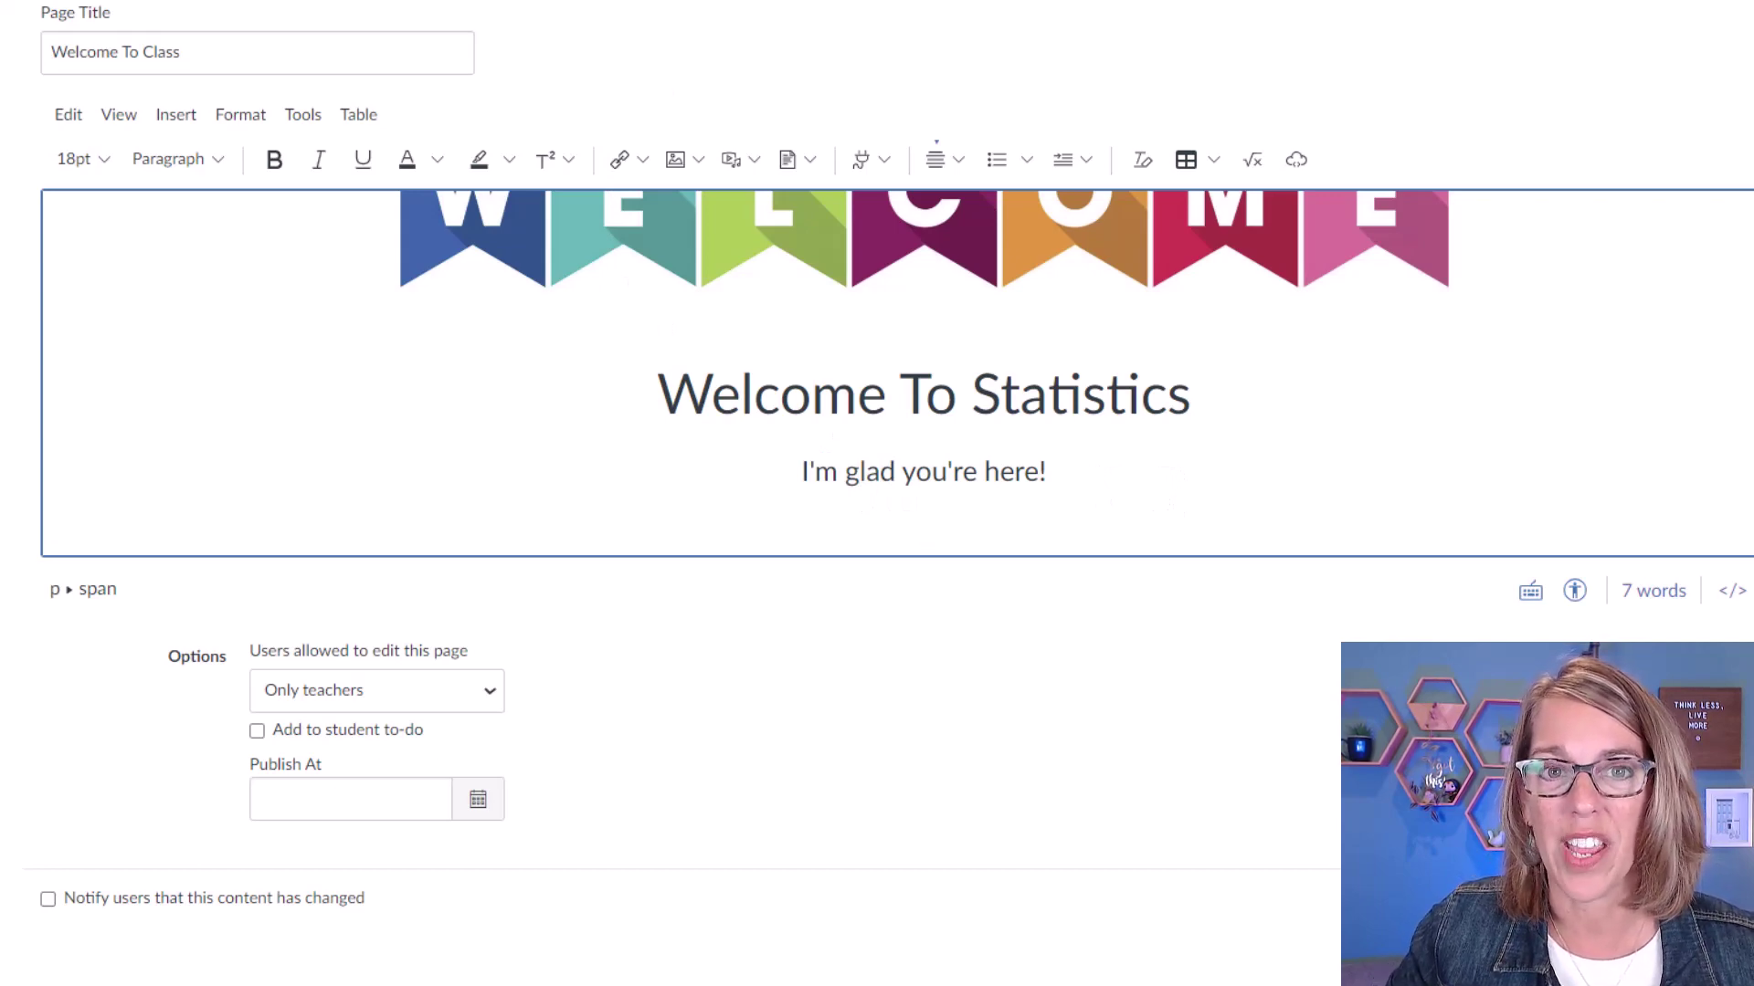
Search 'google drawing' in a new tab and start a blank Untitled Google Drawings document.
{"action": "left_click", "coordinate": [965, 20]}
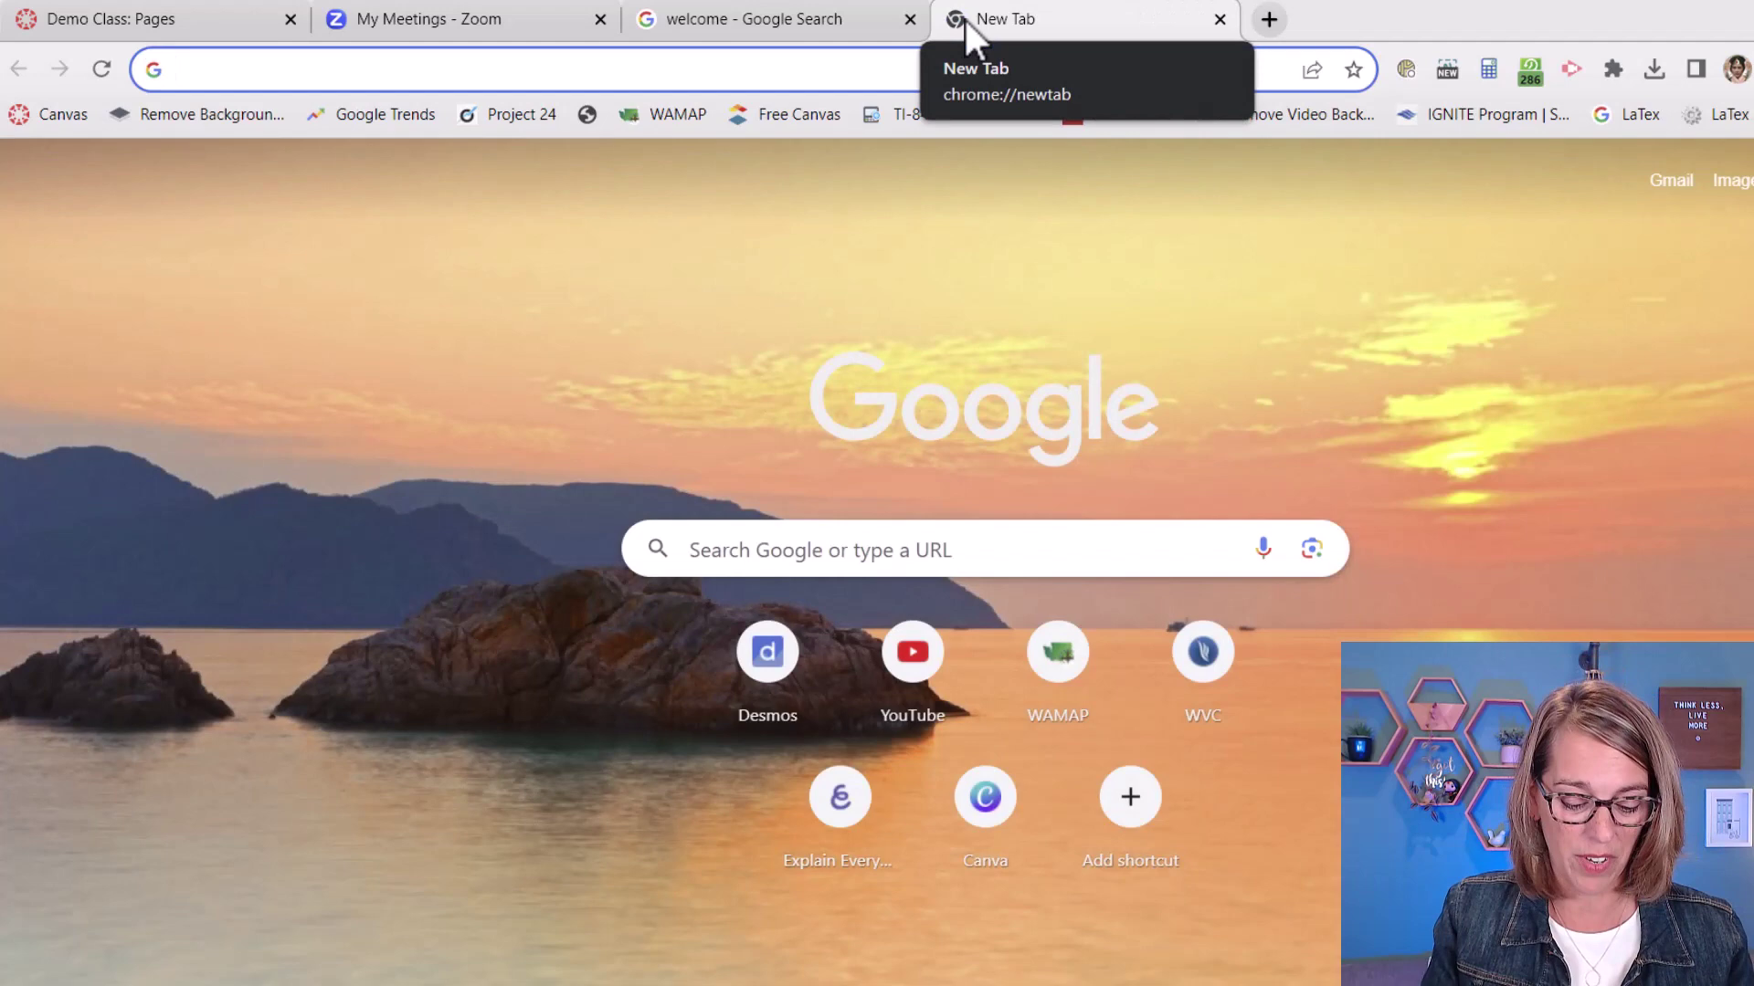
{"action": "type", "text": "google draw"}
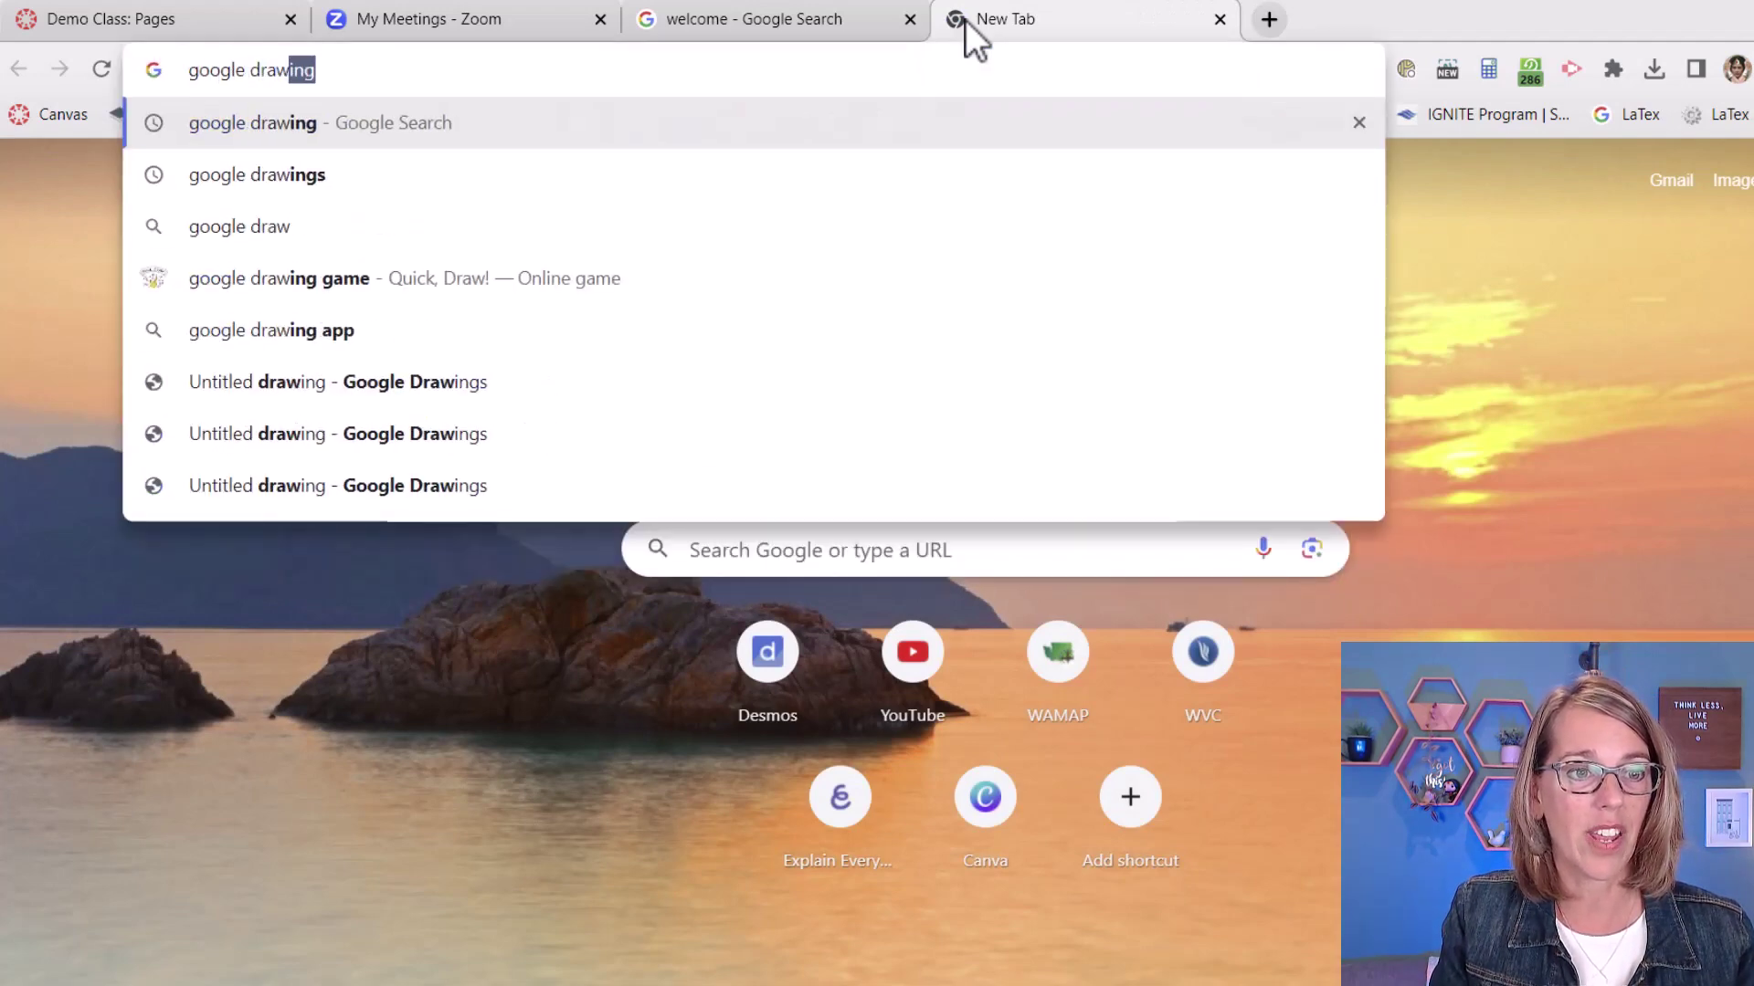
{"action": "type", "text": "ing"}
{"action": "key", "text": "Return"}
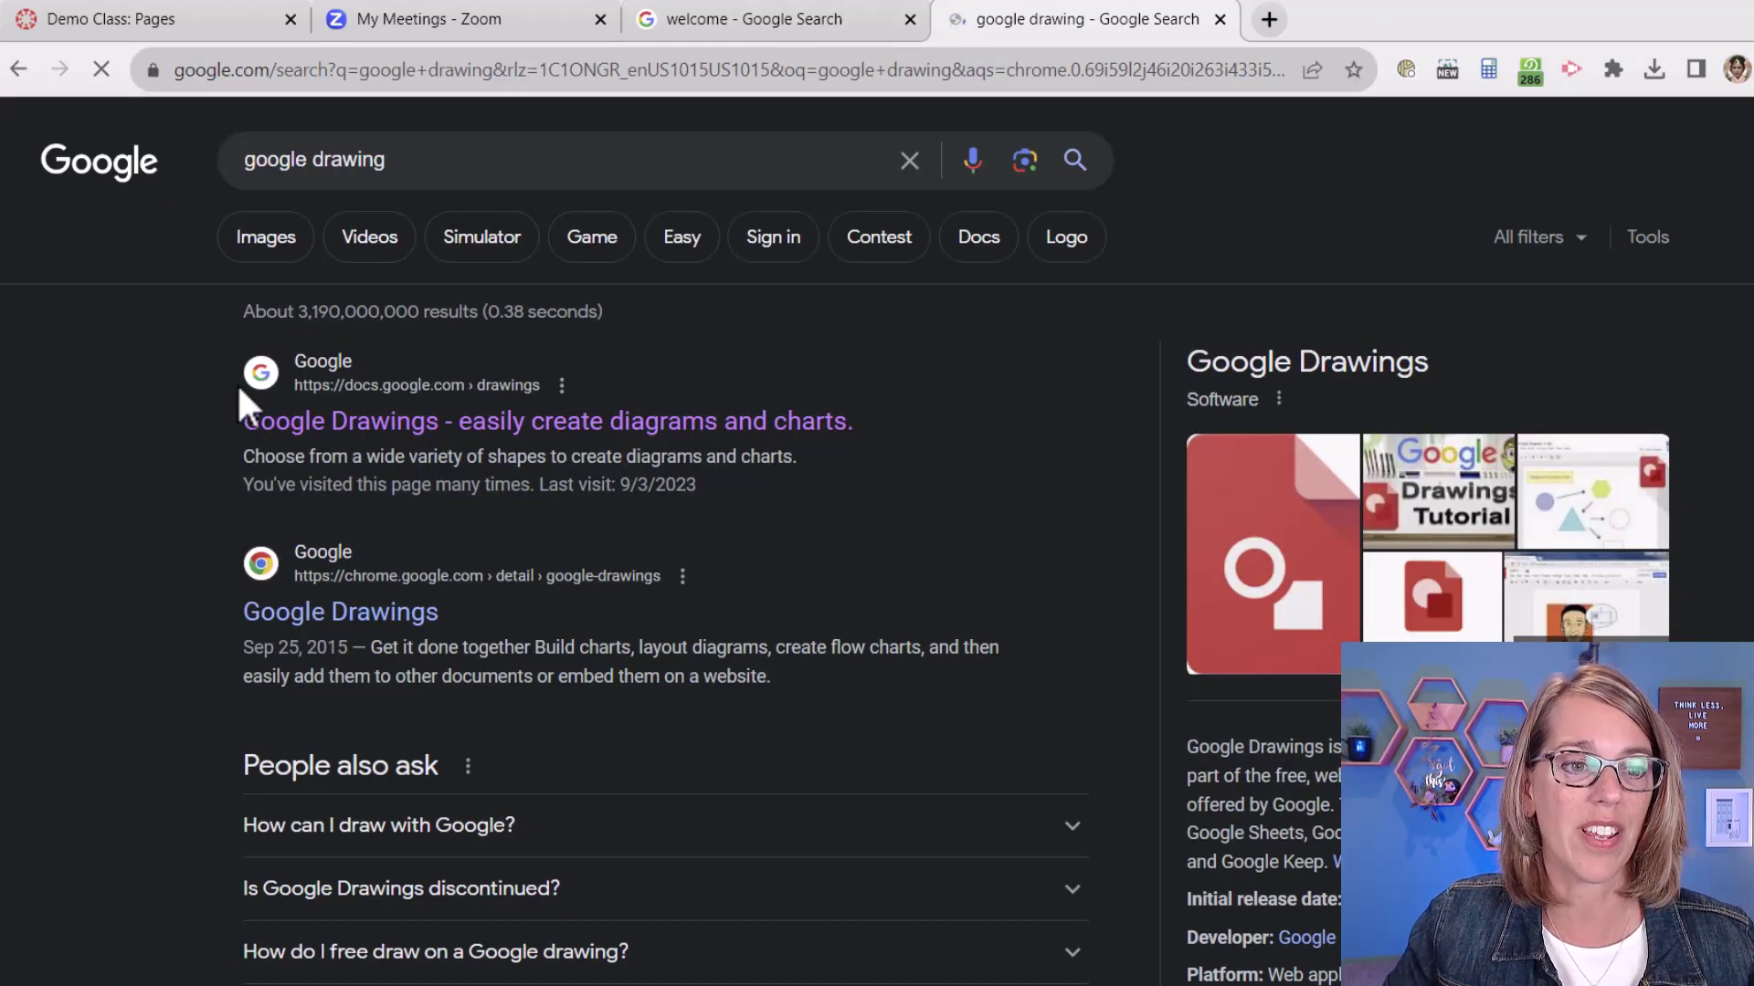
{"action": "left_click", "coordinate": [438, 426]}
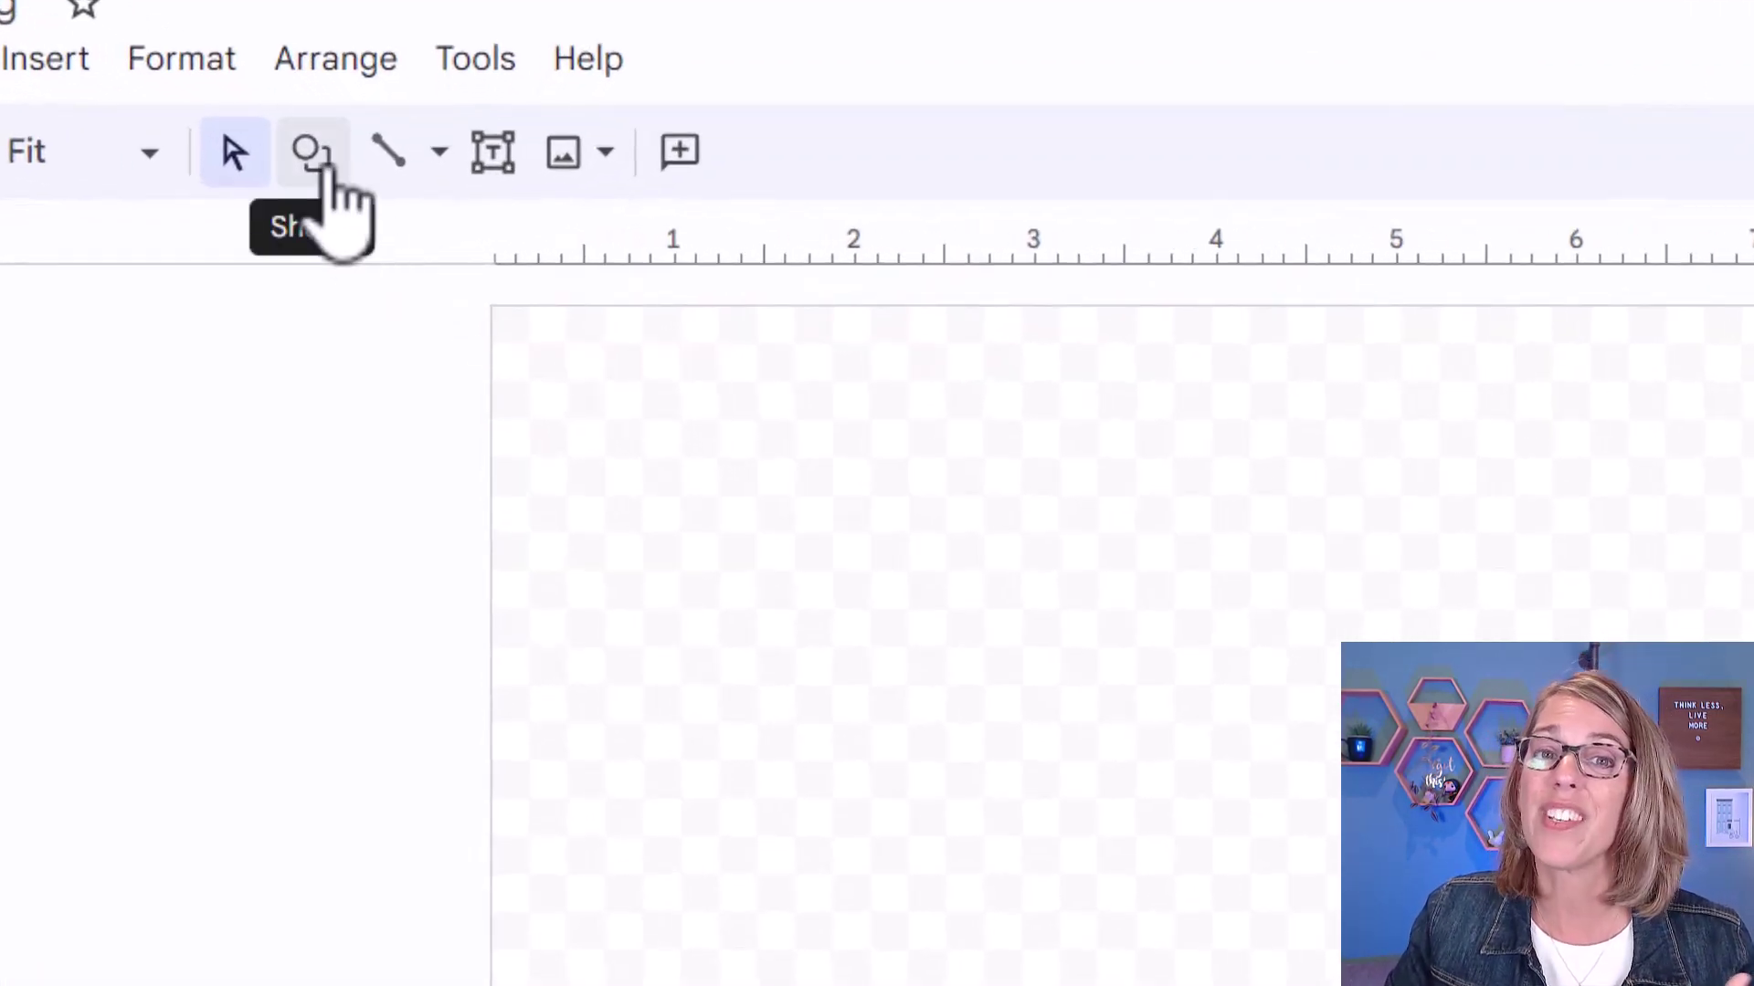
Insert a Rounded Rectangle shape spanning the upper-left area of the canvas.
{"action": "left_click", "coordinate": [327, 172]}
{"action": "mouse_move", "coordinate": [403, 243]}
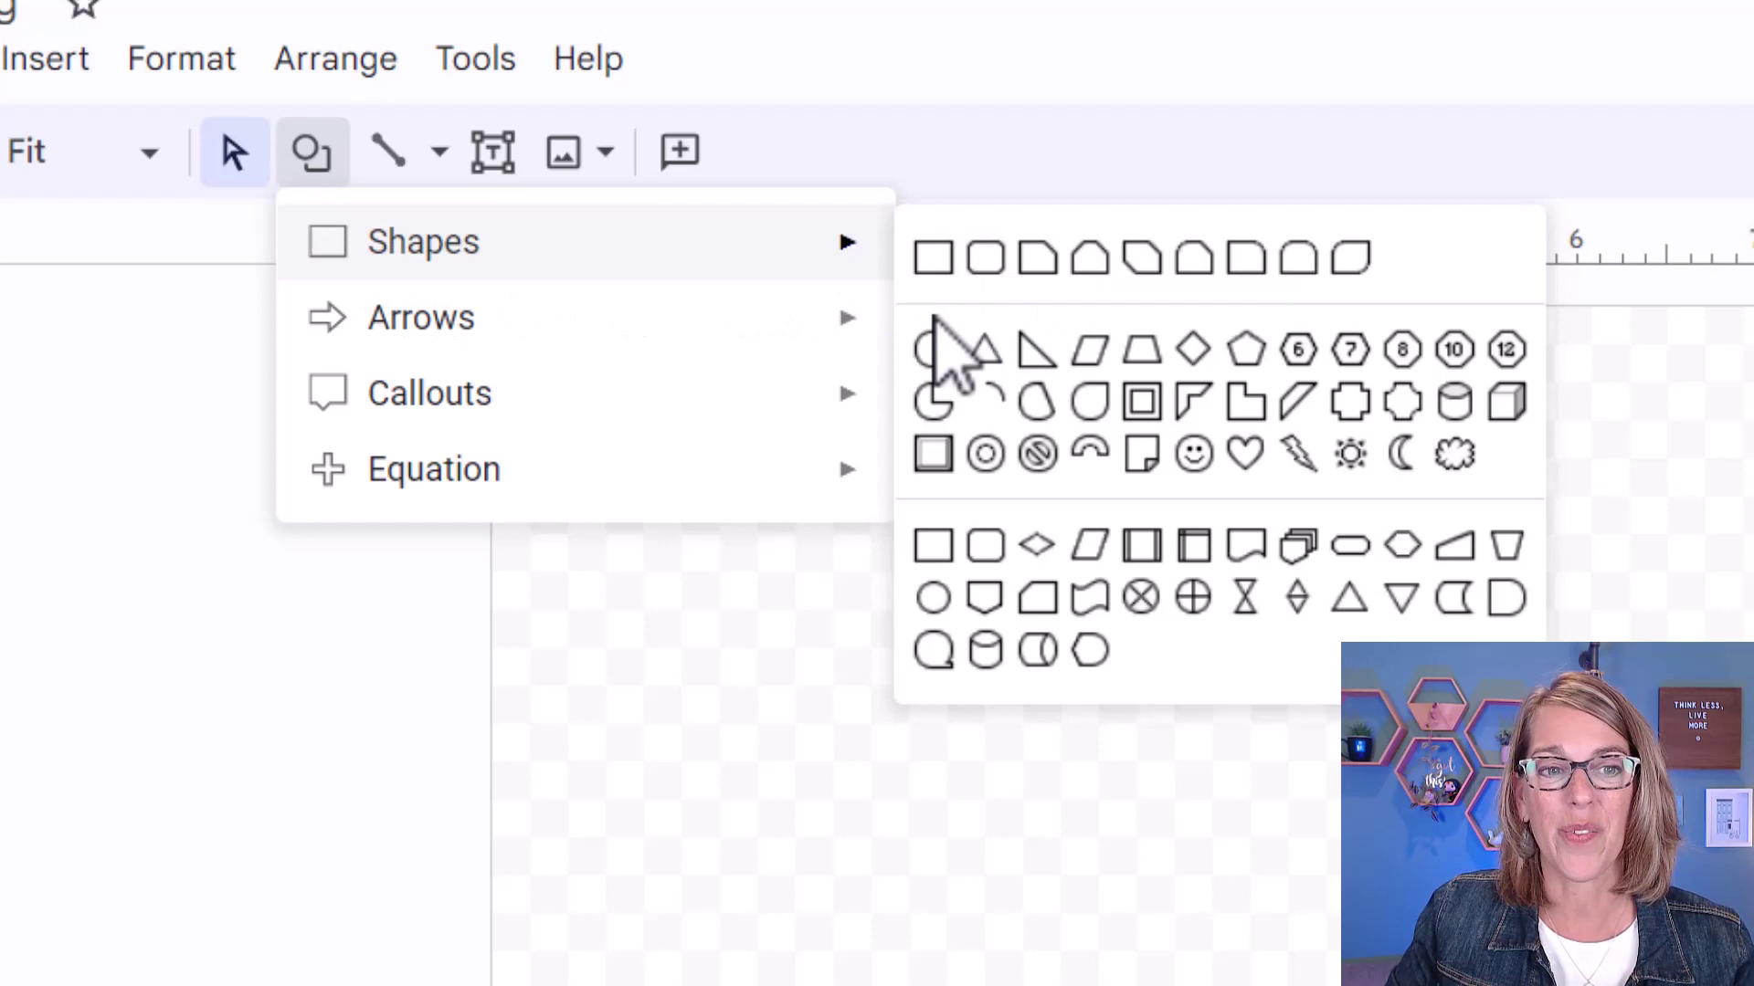
{"action": "left_click", "coordinate": [987, 264]}
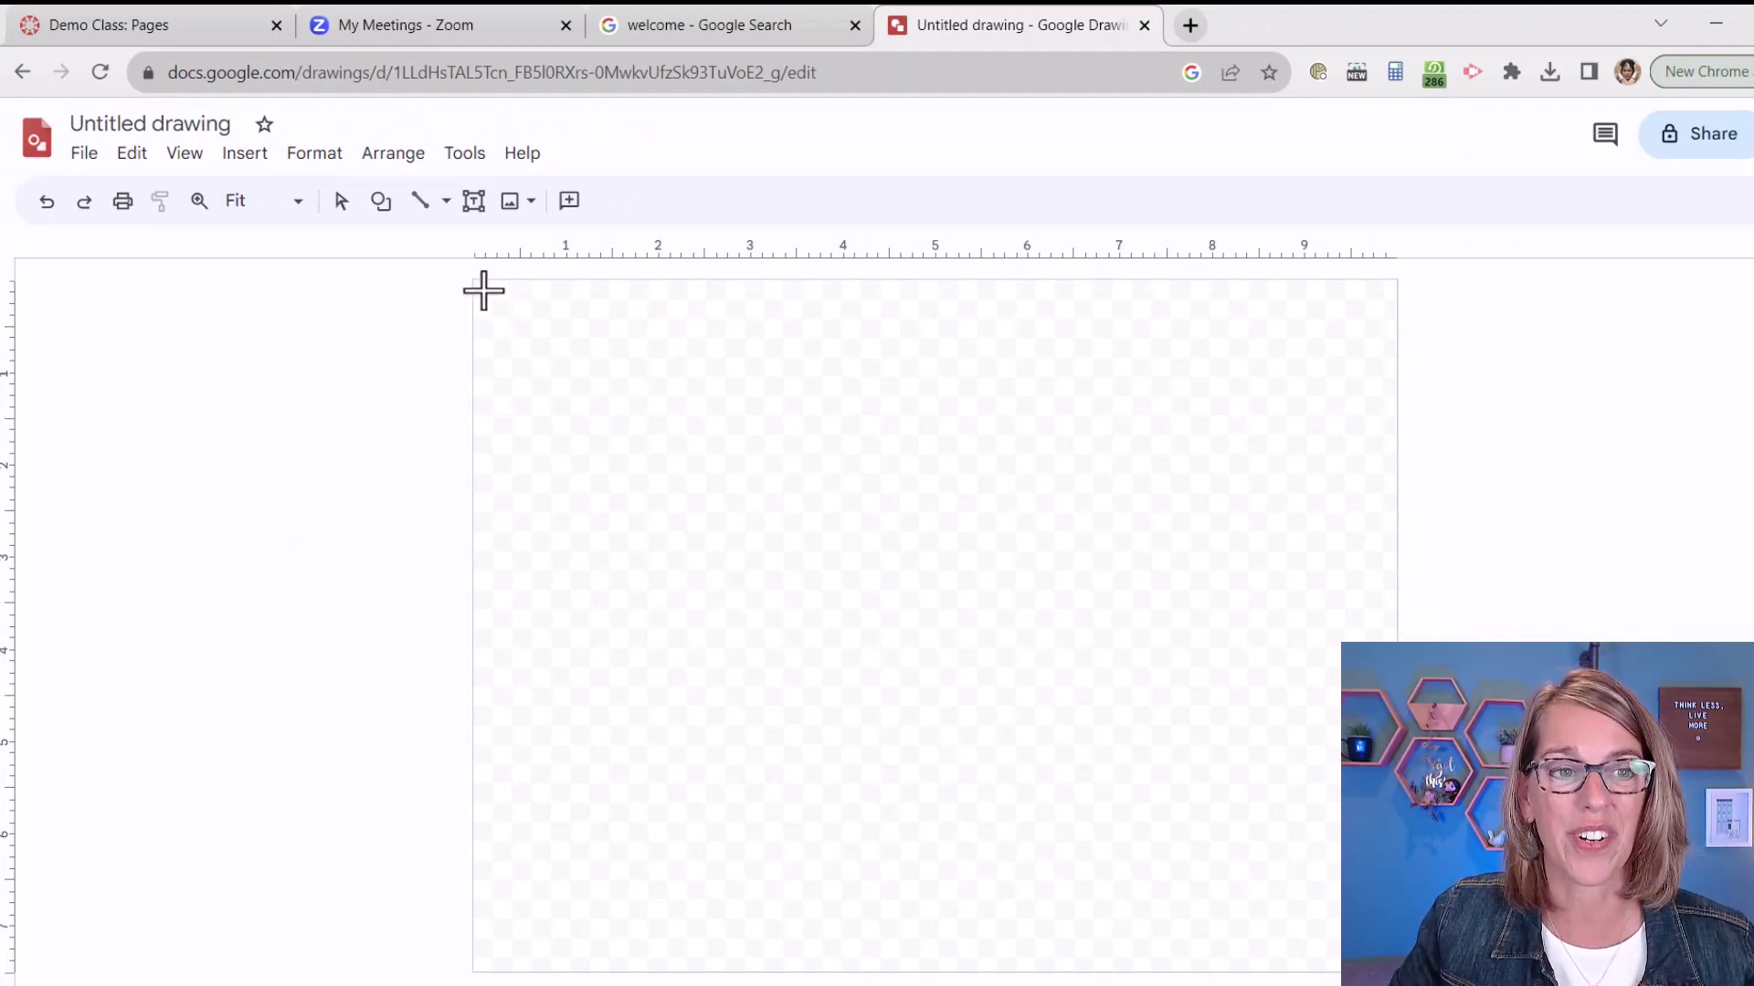
{"action": "left_click_drag", "start_coordinate": [485, 291], "coordinate": [1091, 549]}
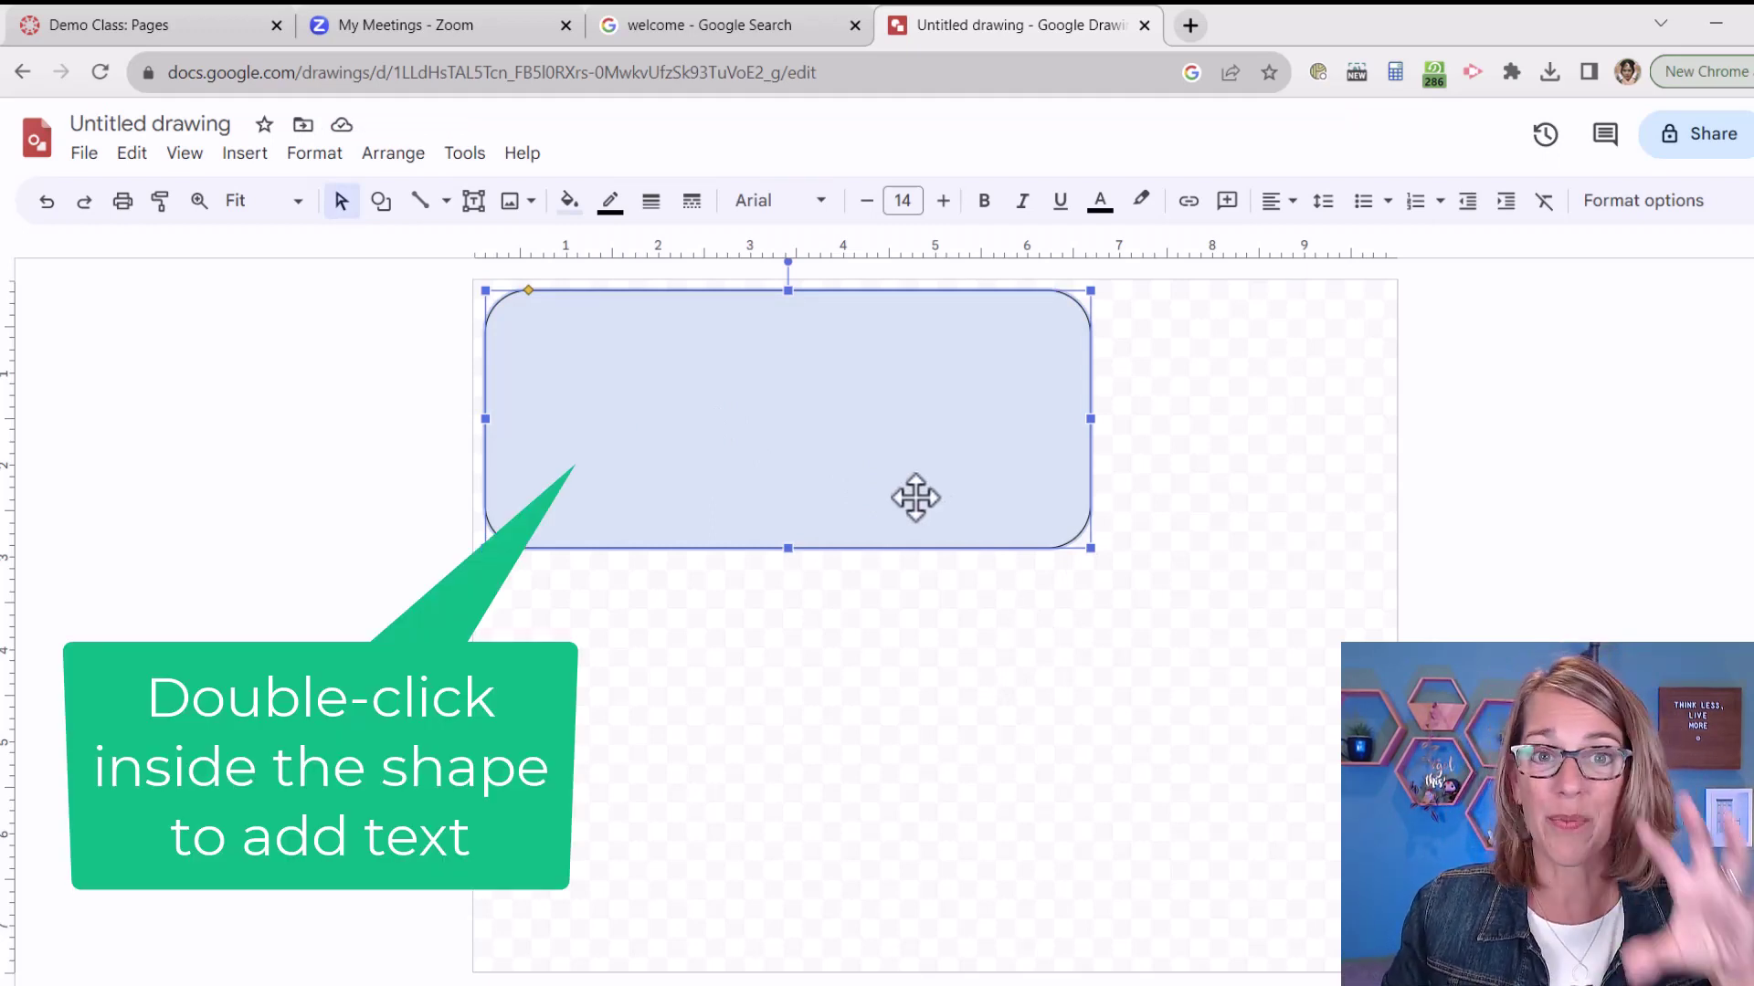
Type 'START HERE' inside the rounded rectangle, then select that text.
{"action": "double_click", "coordinate": [788, 429]}
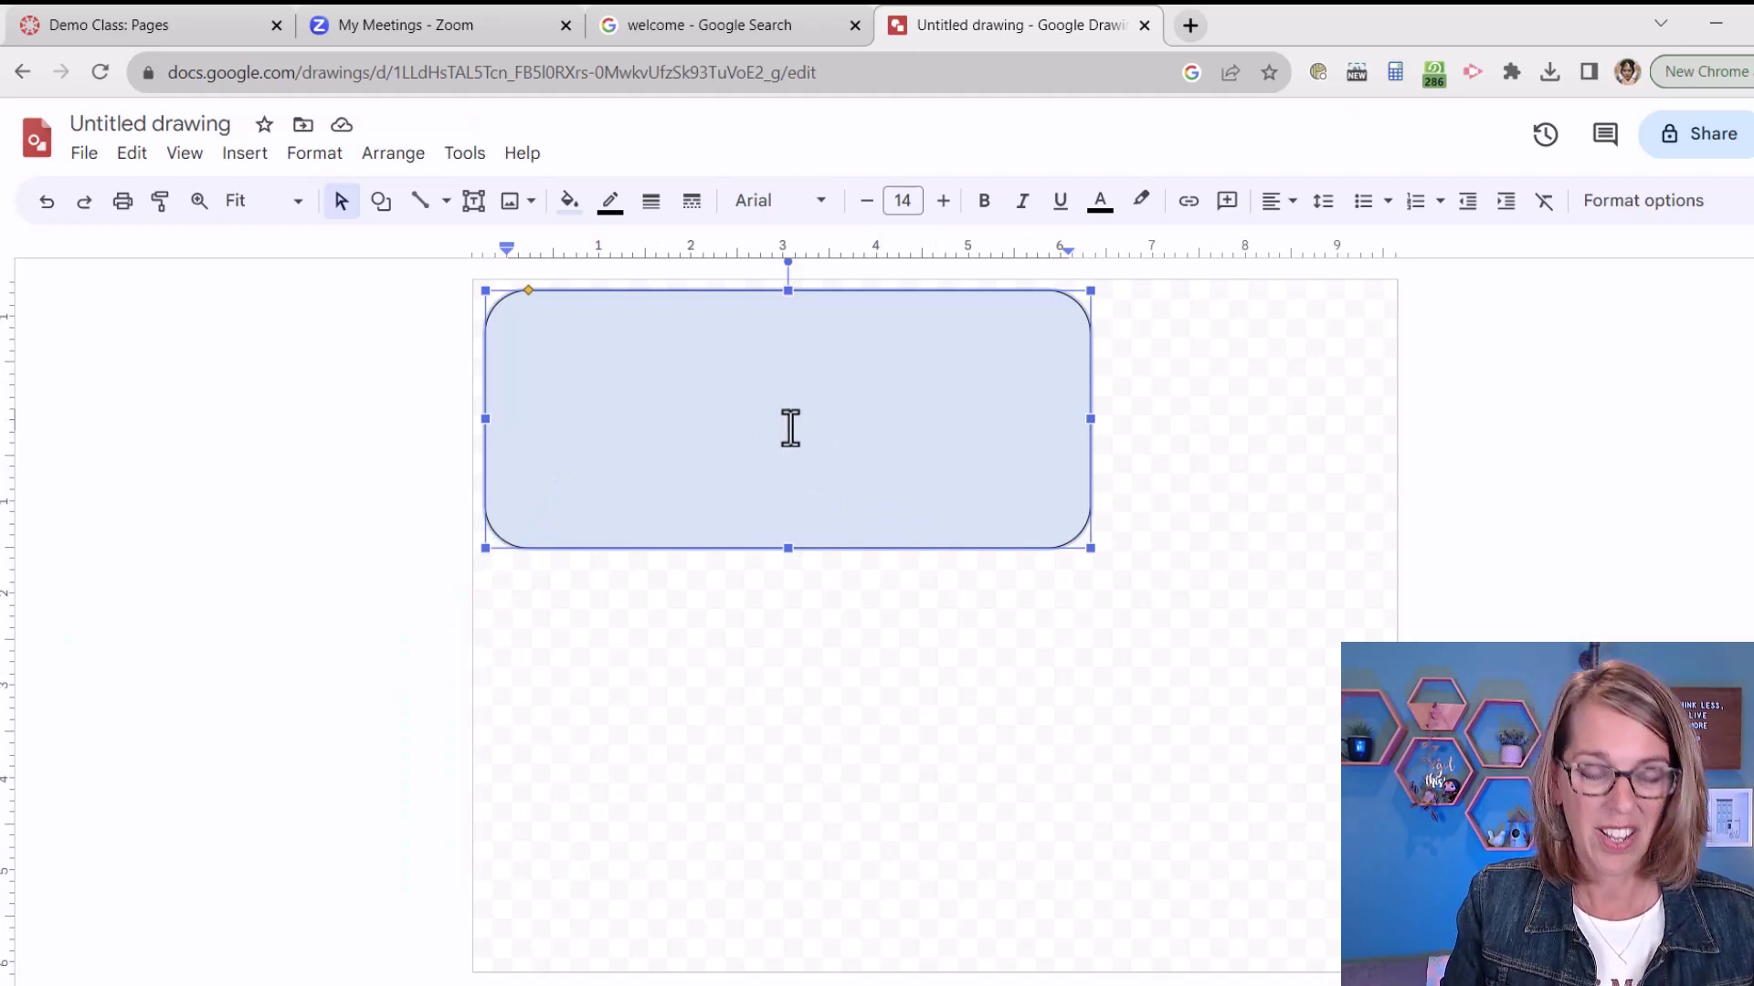
{"action": "type", "text": "START HERE"}
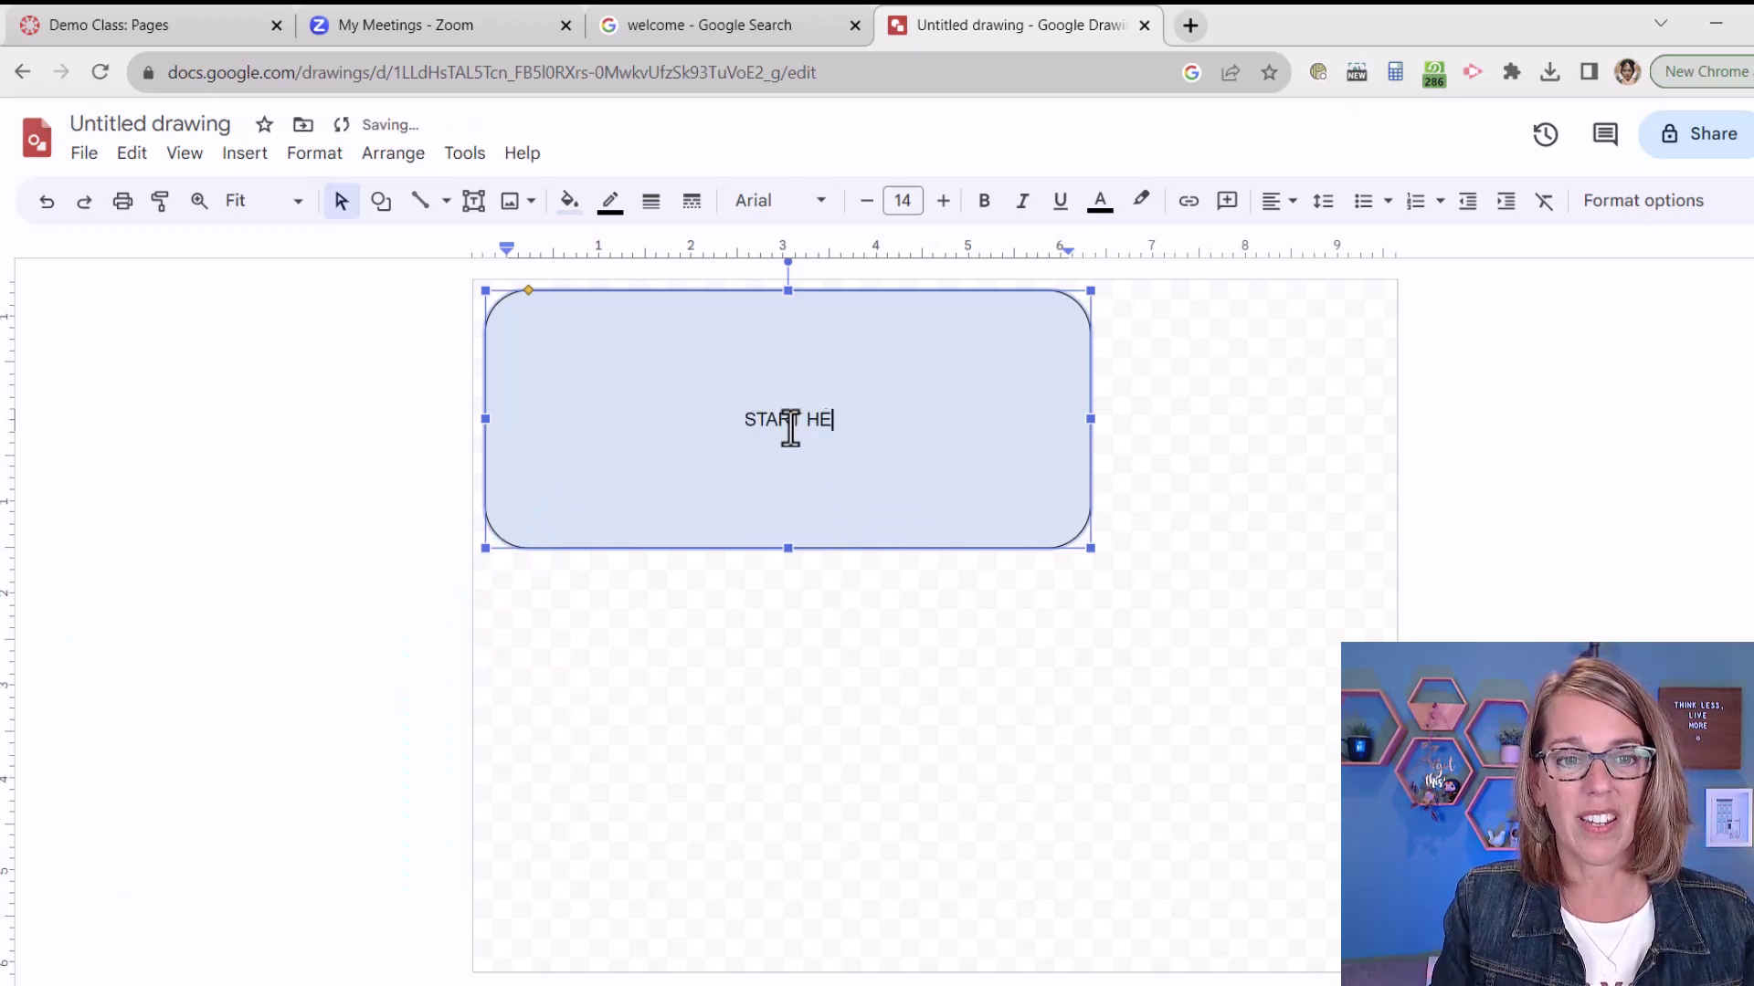
{"action": "left_click", "coordinate": [1004, 638]}
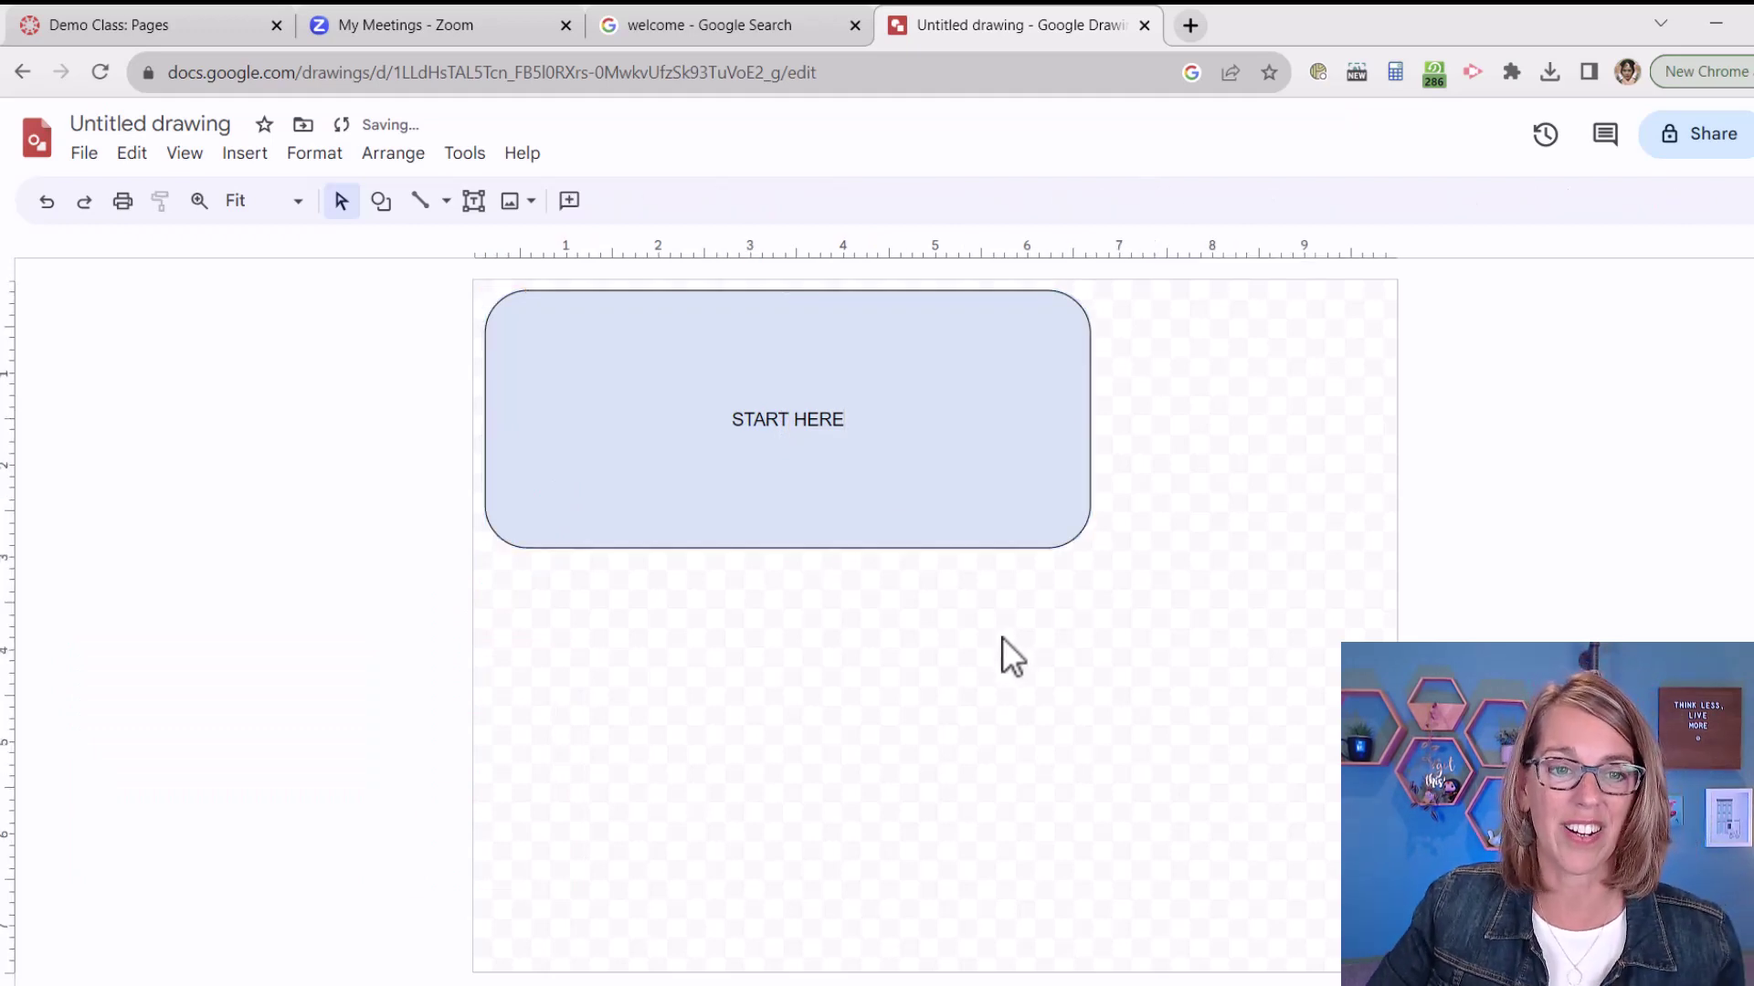
{"action": "left_click", "coordinate": [831, 418]}
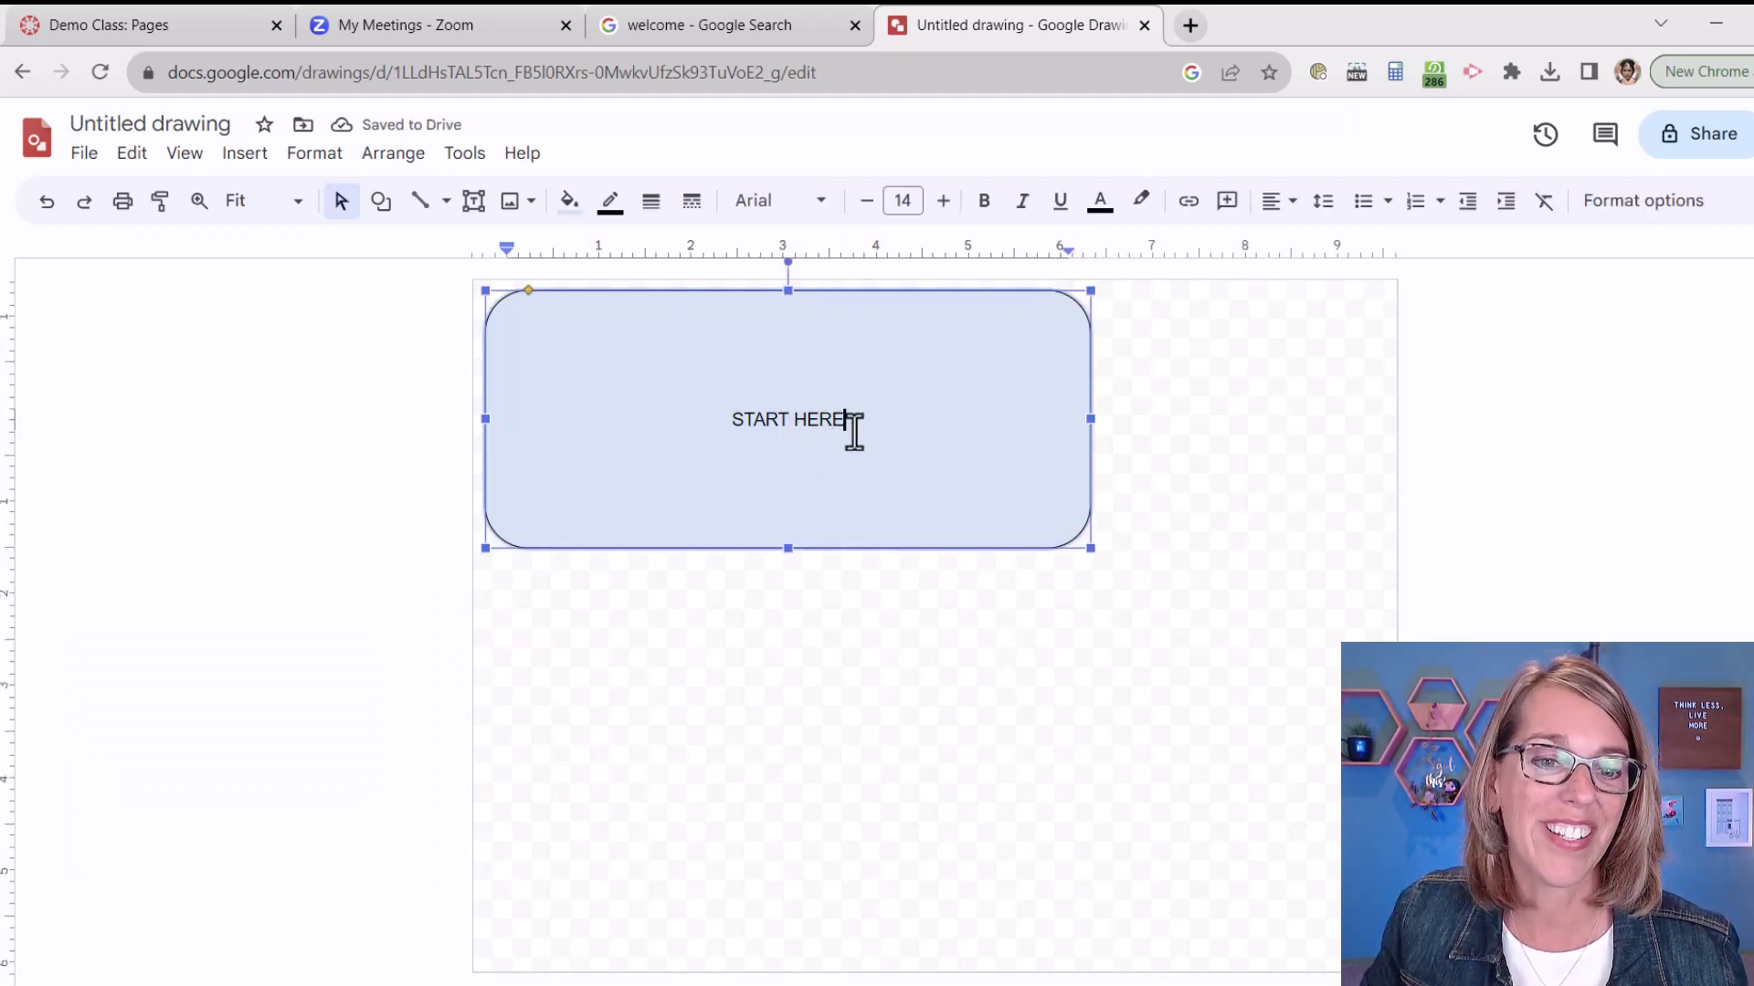
{"action": "left_click_drag", "start_coordinate": [849, 424], "coordinate": [730, 430]}
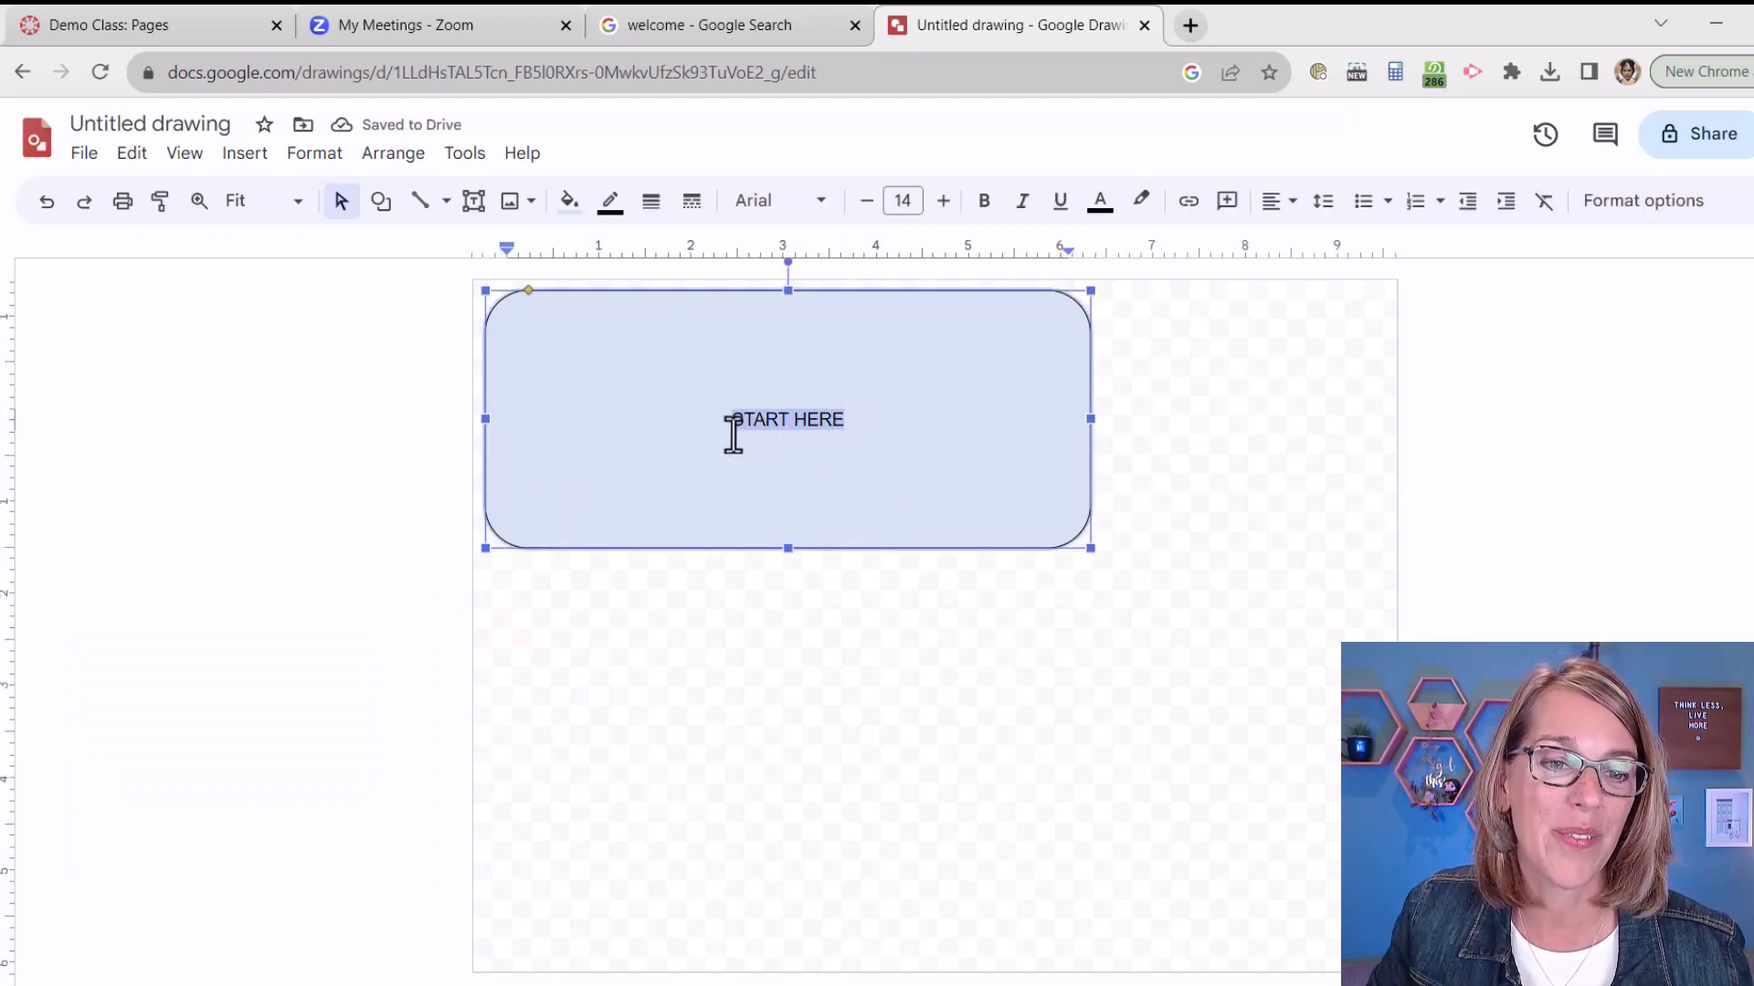
Change the START HERE text to the Patrick Hand font at size 60.
{"action": "left_click", "coordinate": [822, 203]}
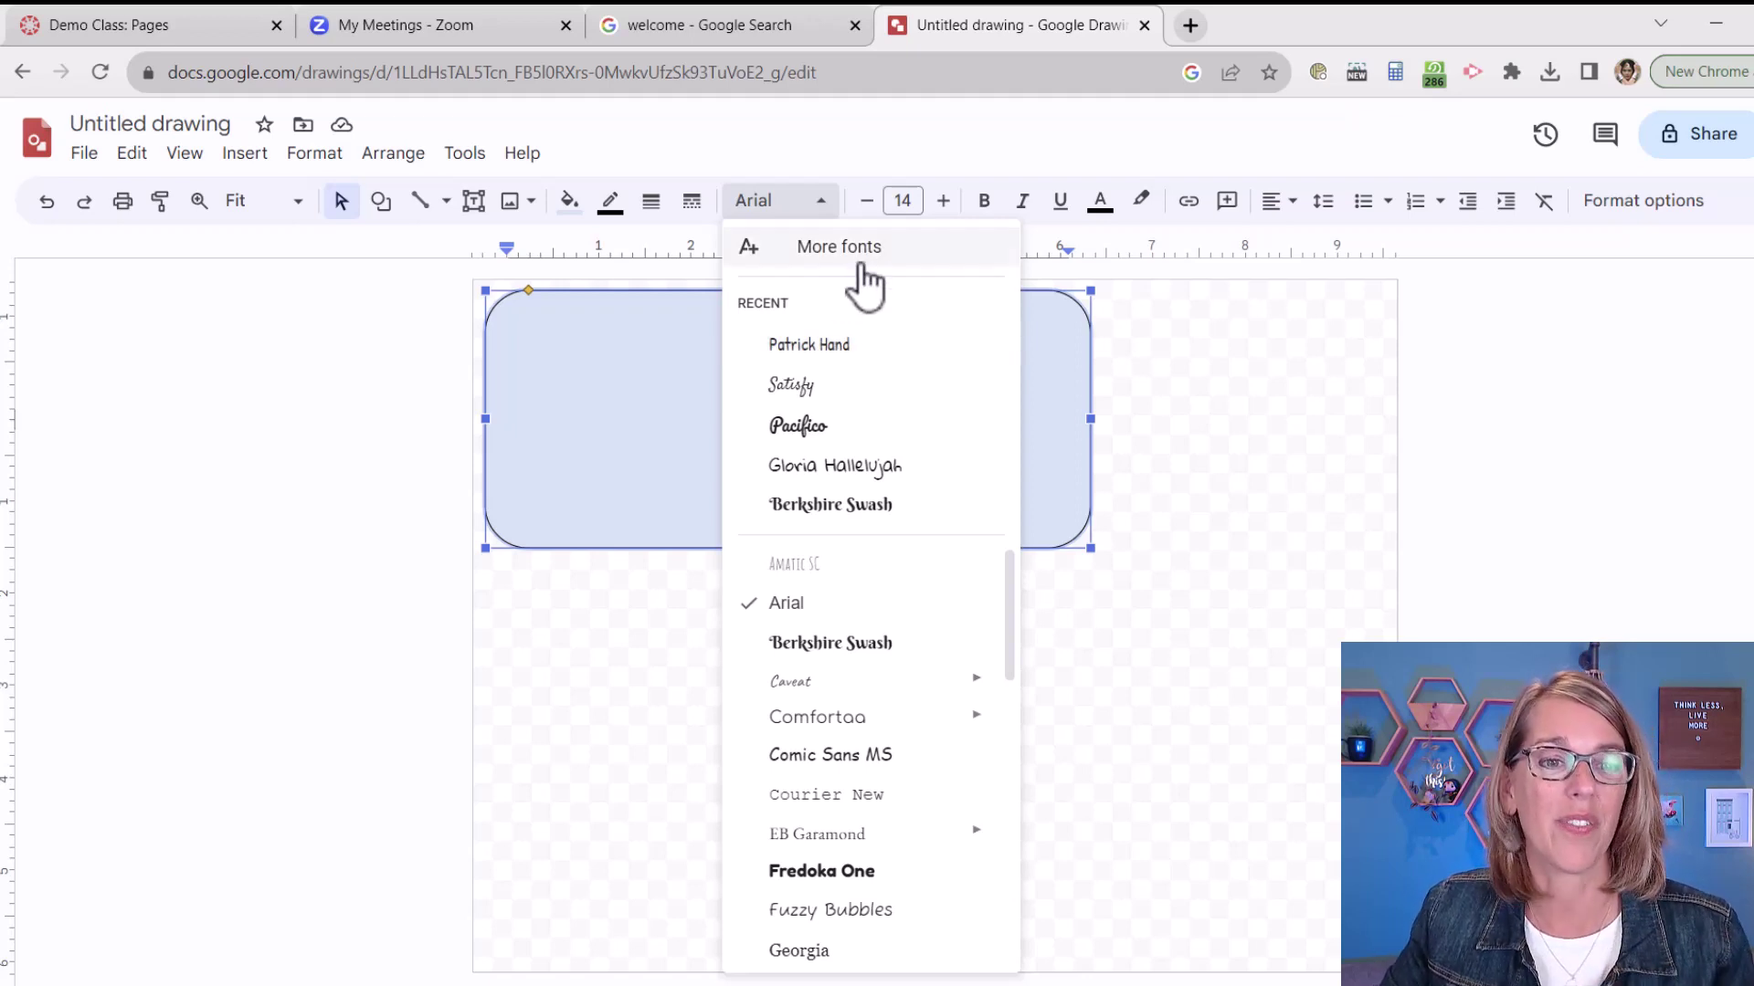
{"action": "left_click", "coordinate": [834, 350]}
{"action": "left_click", "coordinate": [902, 200]}
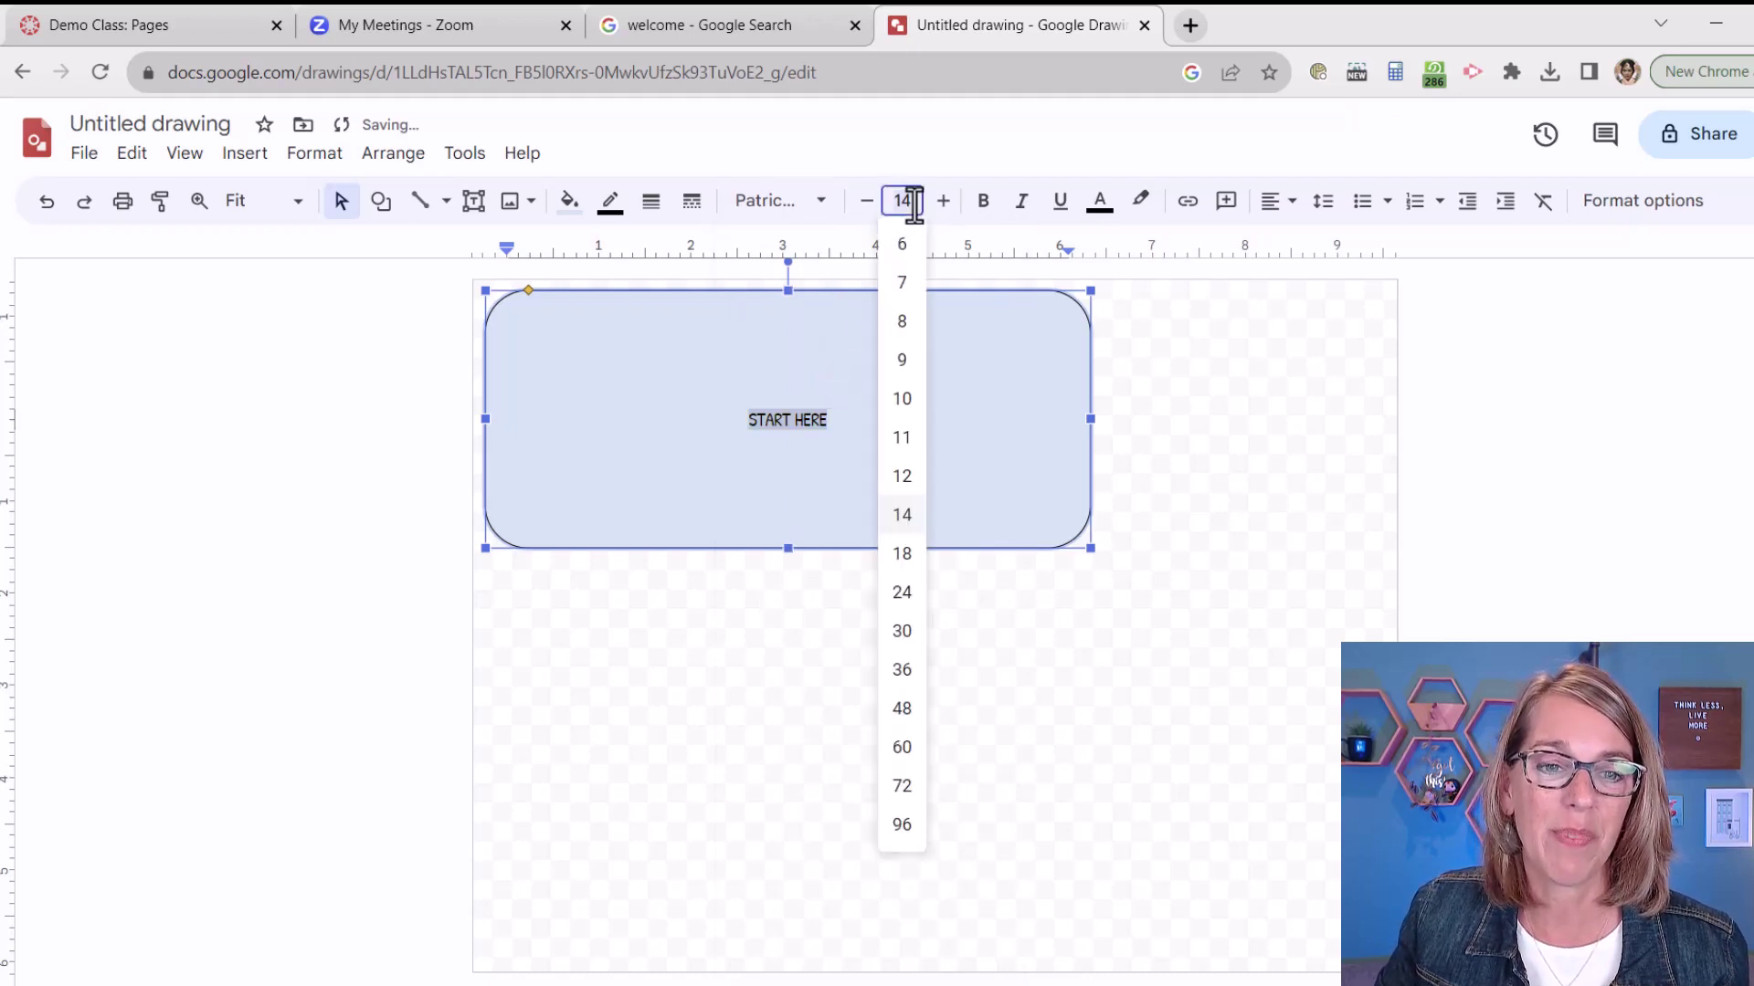
{"action": "left_click", "coordinate": [903, 747]}
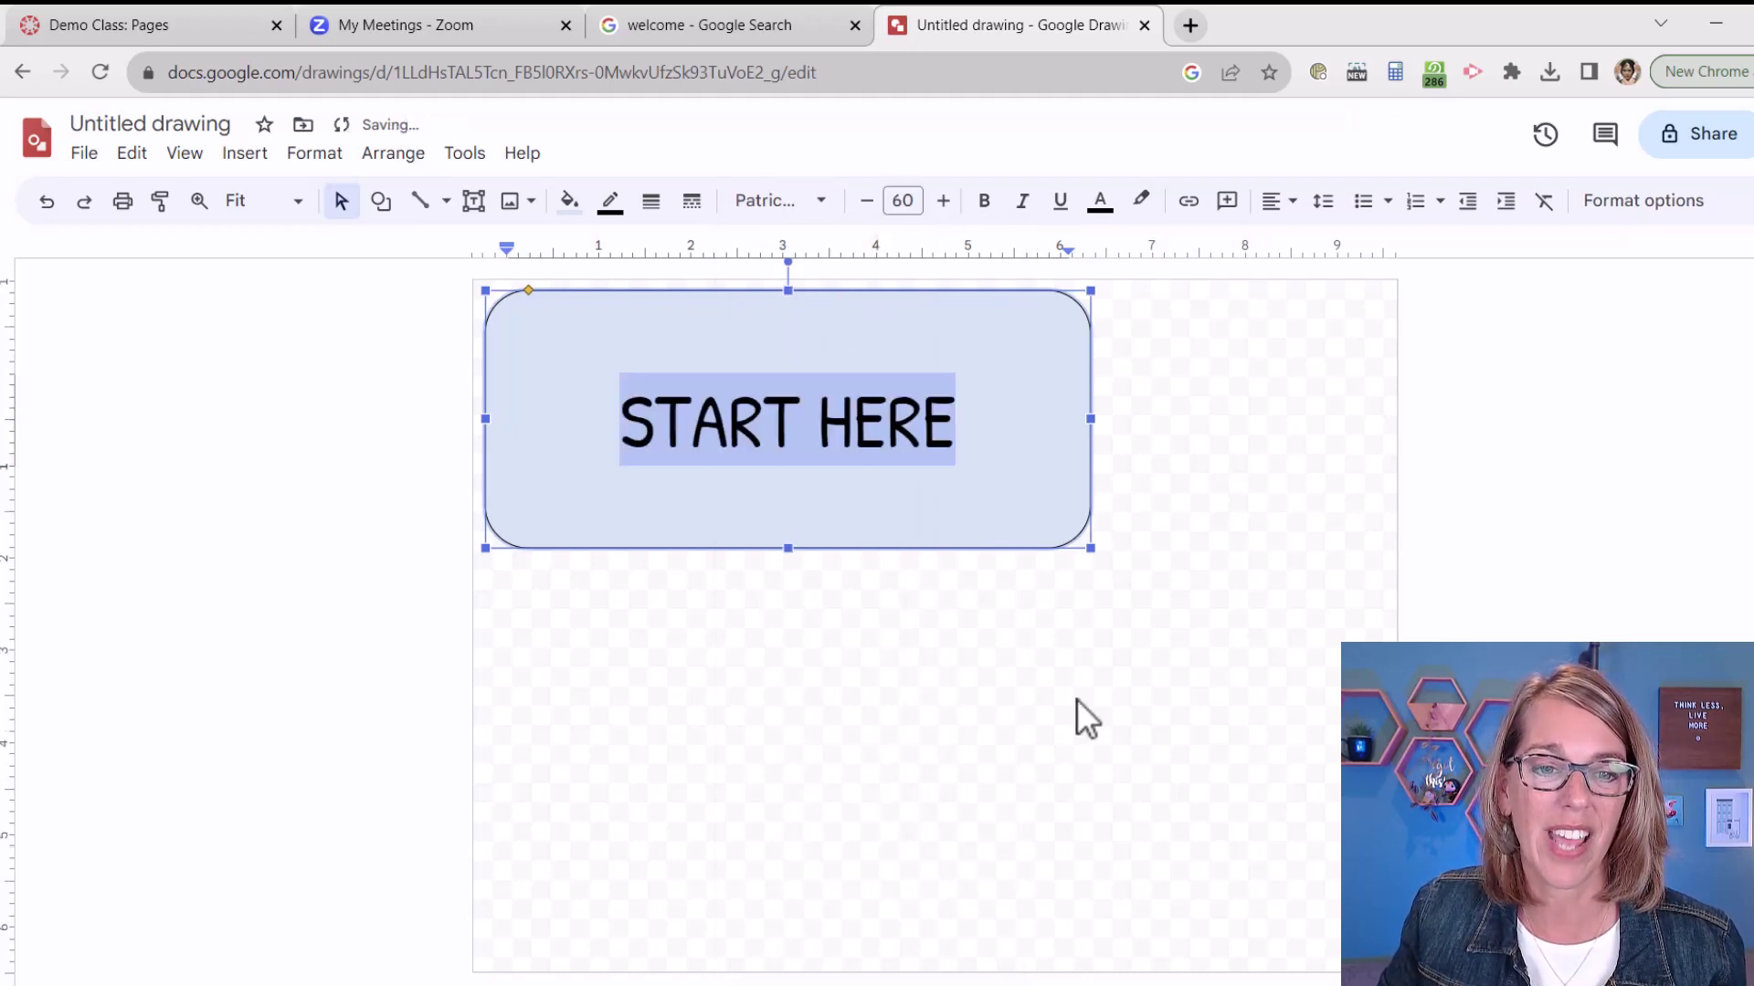
{"action": "left_click", "coordinate": [1208, 630]}
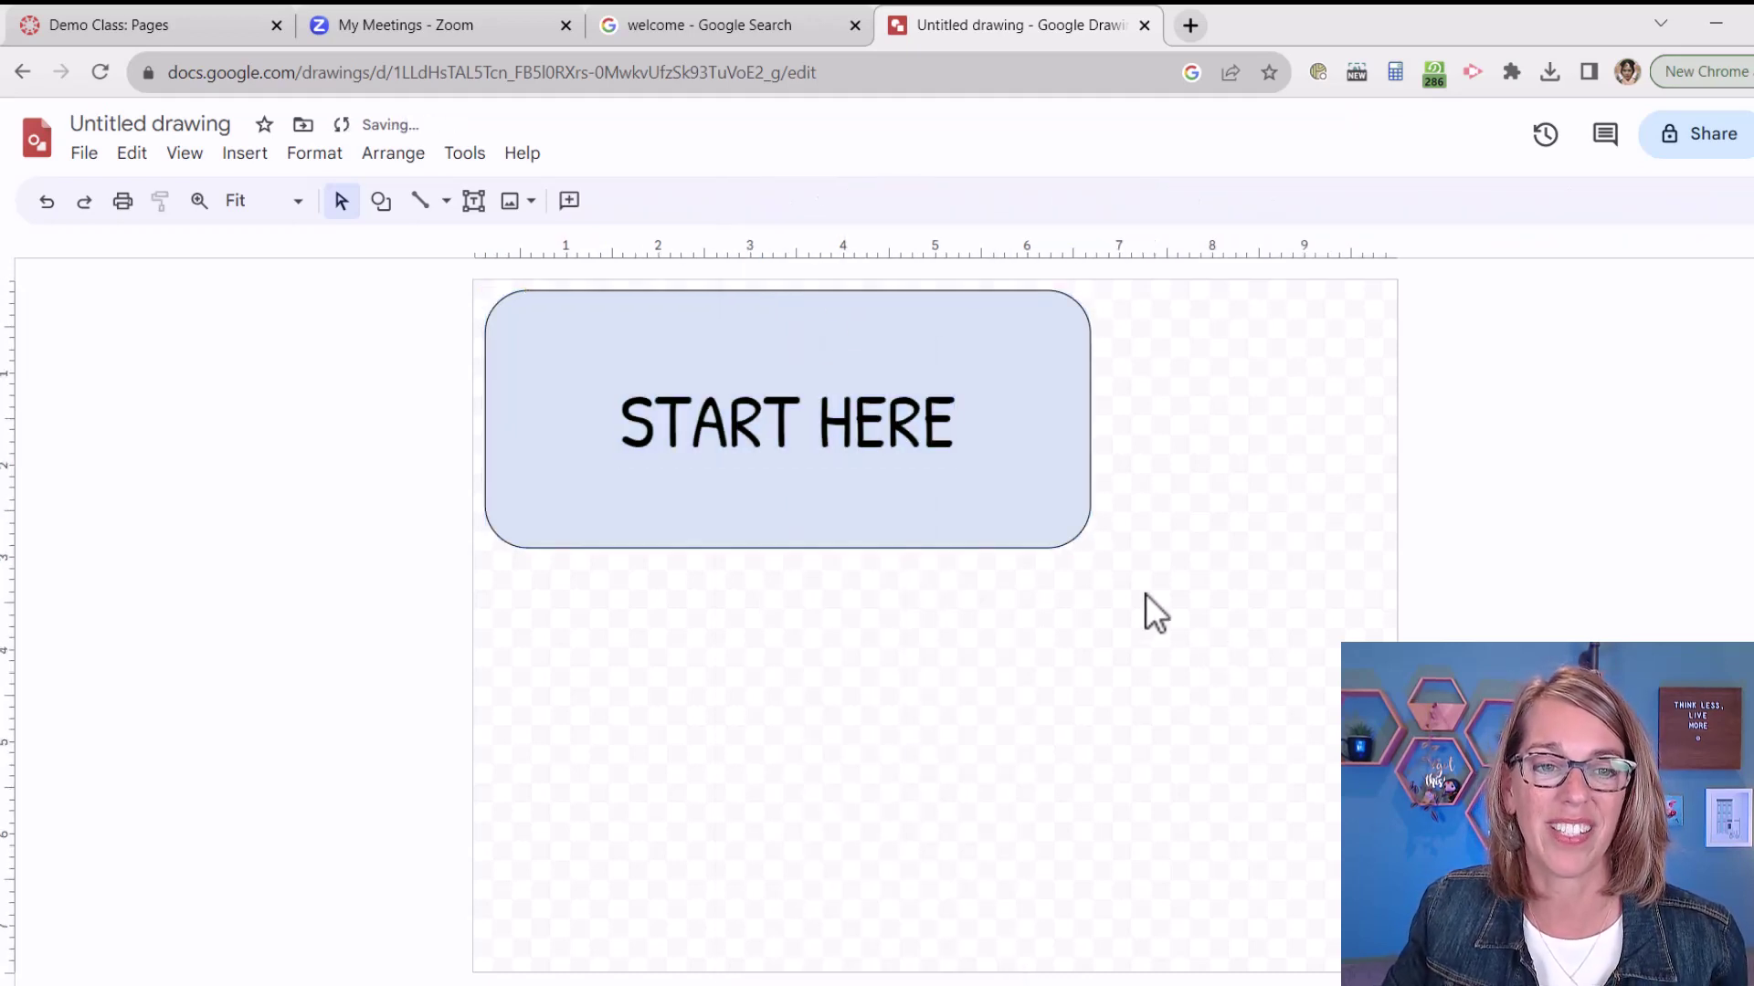
Fill the rounded rectangle pale green and crop the canvas tightly around the button.
{"action": "left_click", "coordinate": [1034, 484]}
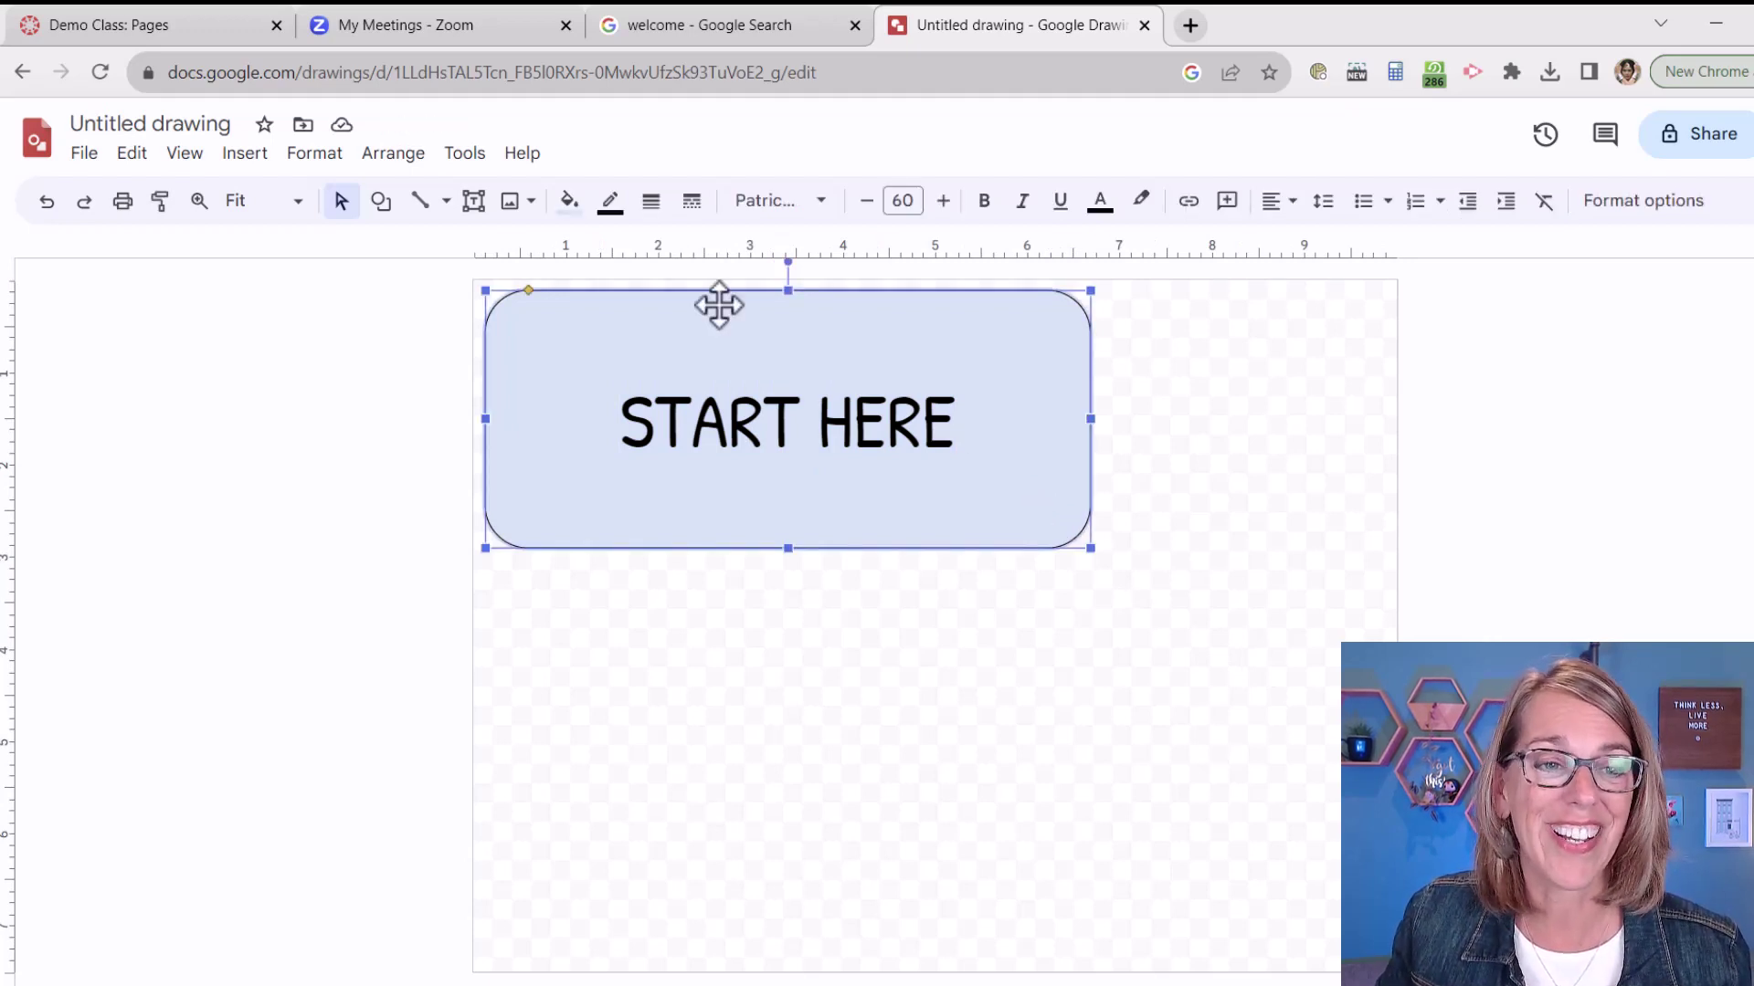
{"action": "left_click", "coordinate": [568, 212]}
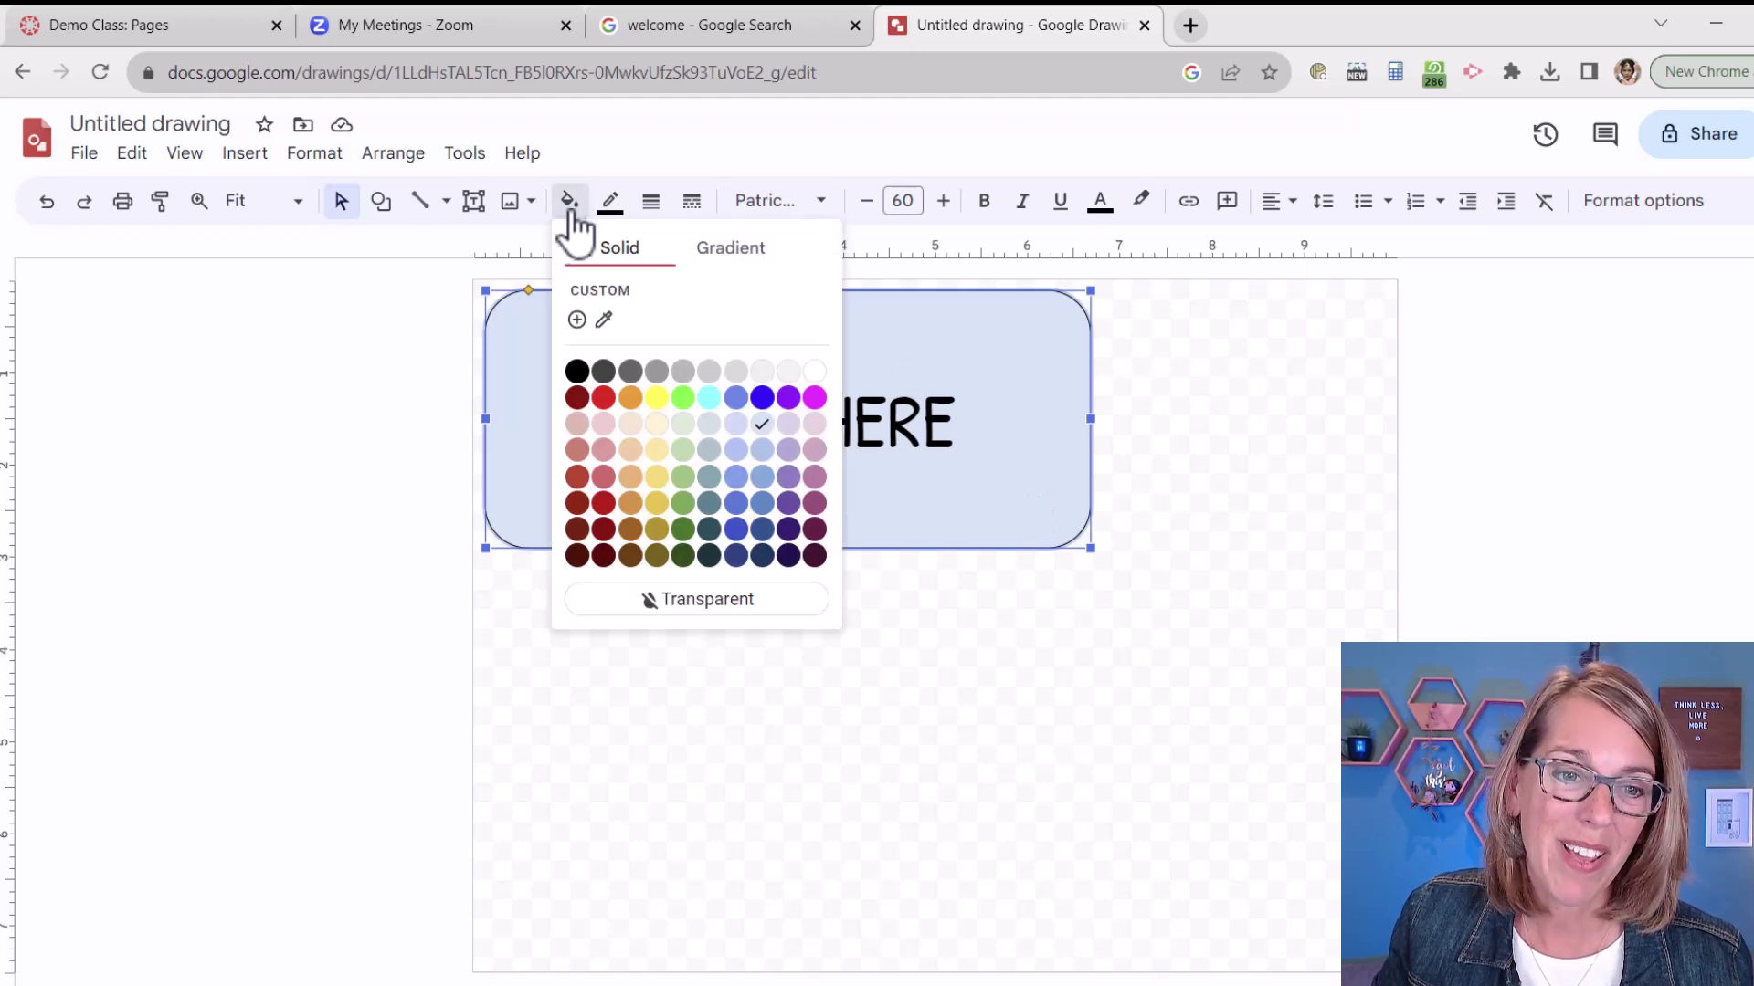
{"action": "left_click", "coordinate": [691, 426]}
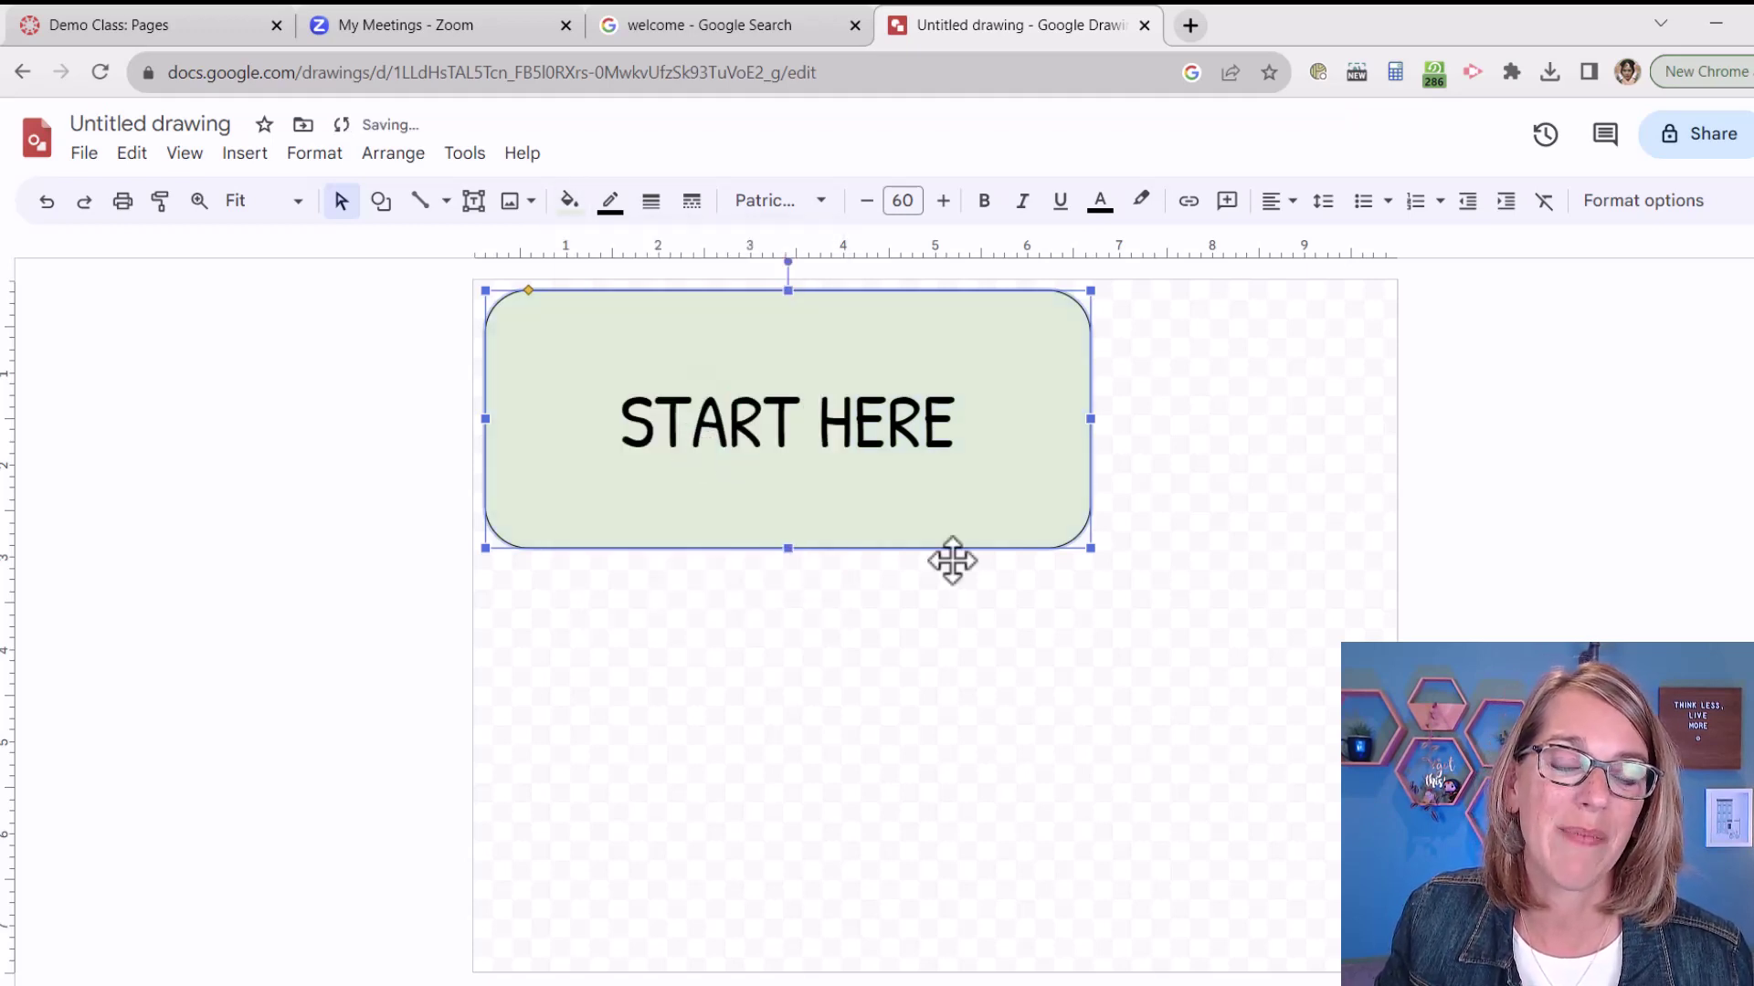
{"action": "left_click", "coordinate": [1093, 677]}
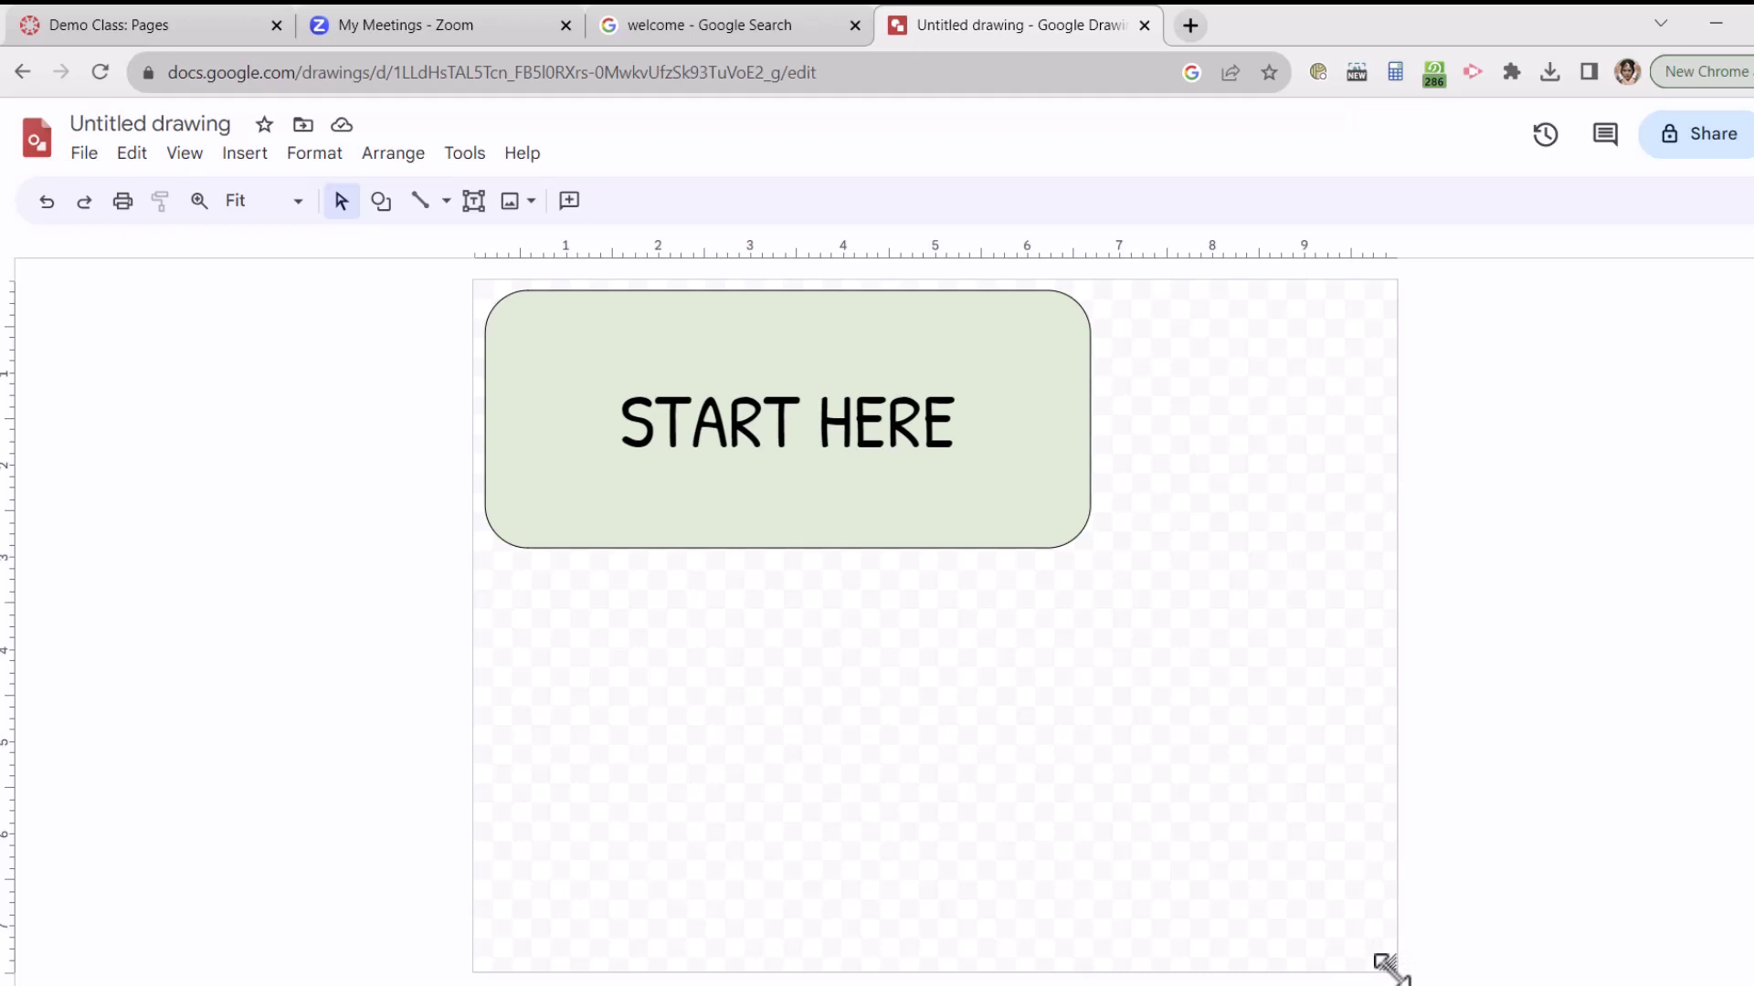
{"action": "mouse_move", "coordinate": [1389, 967]}
{"action": "left_mouse_down"}
{"action": "mouse_move", "coordinate": [1264, 720]}
{"action": "mouse_move", "coordinate": [1159, 579]}
{"action": "mouse_move", "coordinate": [1100, 559]}
{"action": "left_mouse_up"}
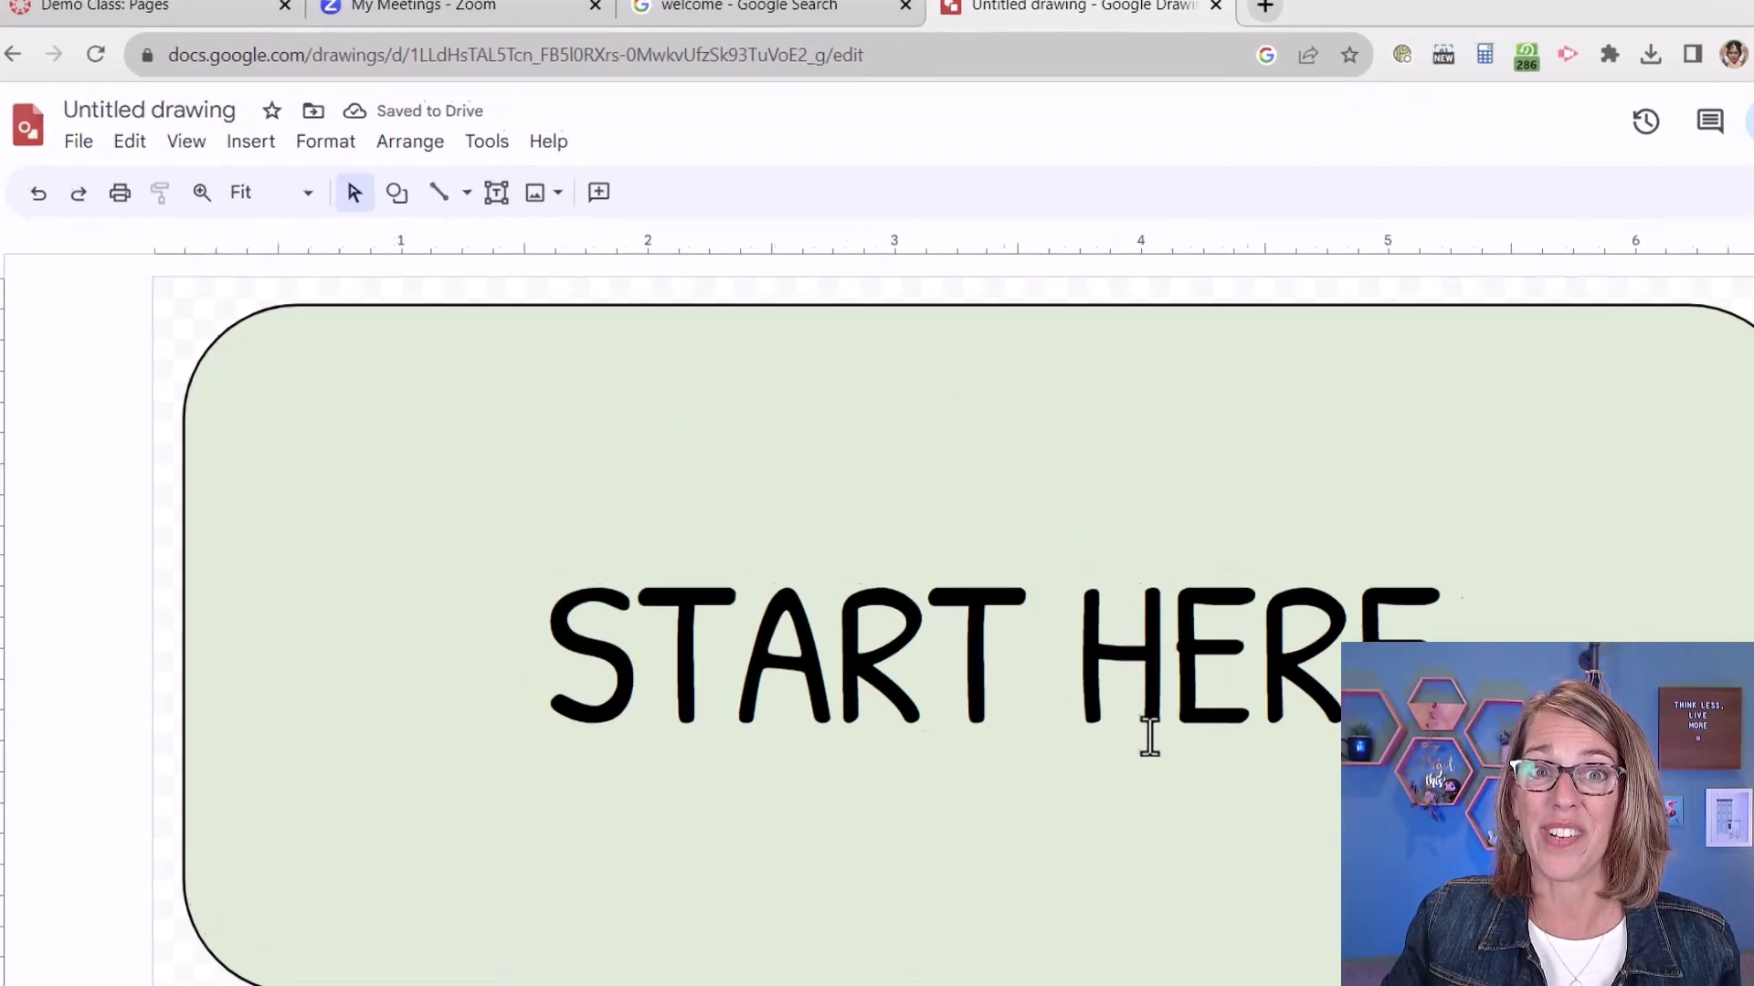
Download the START HERE drawing as a PNG, confirm its title, and return to the Canvas editor.
{"action": "left_click", "coordinate": [75, 143]}
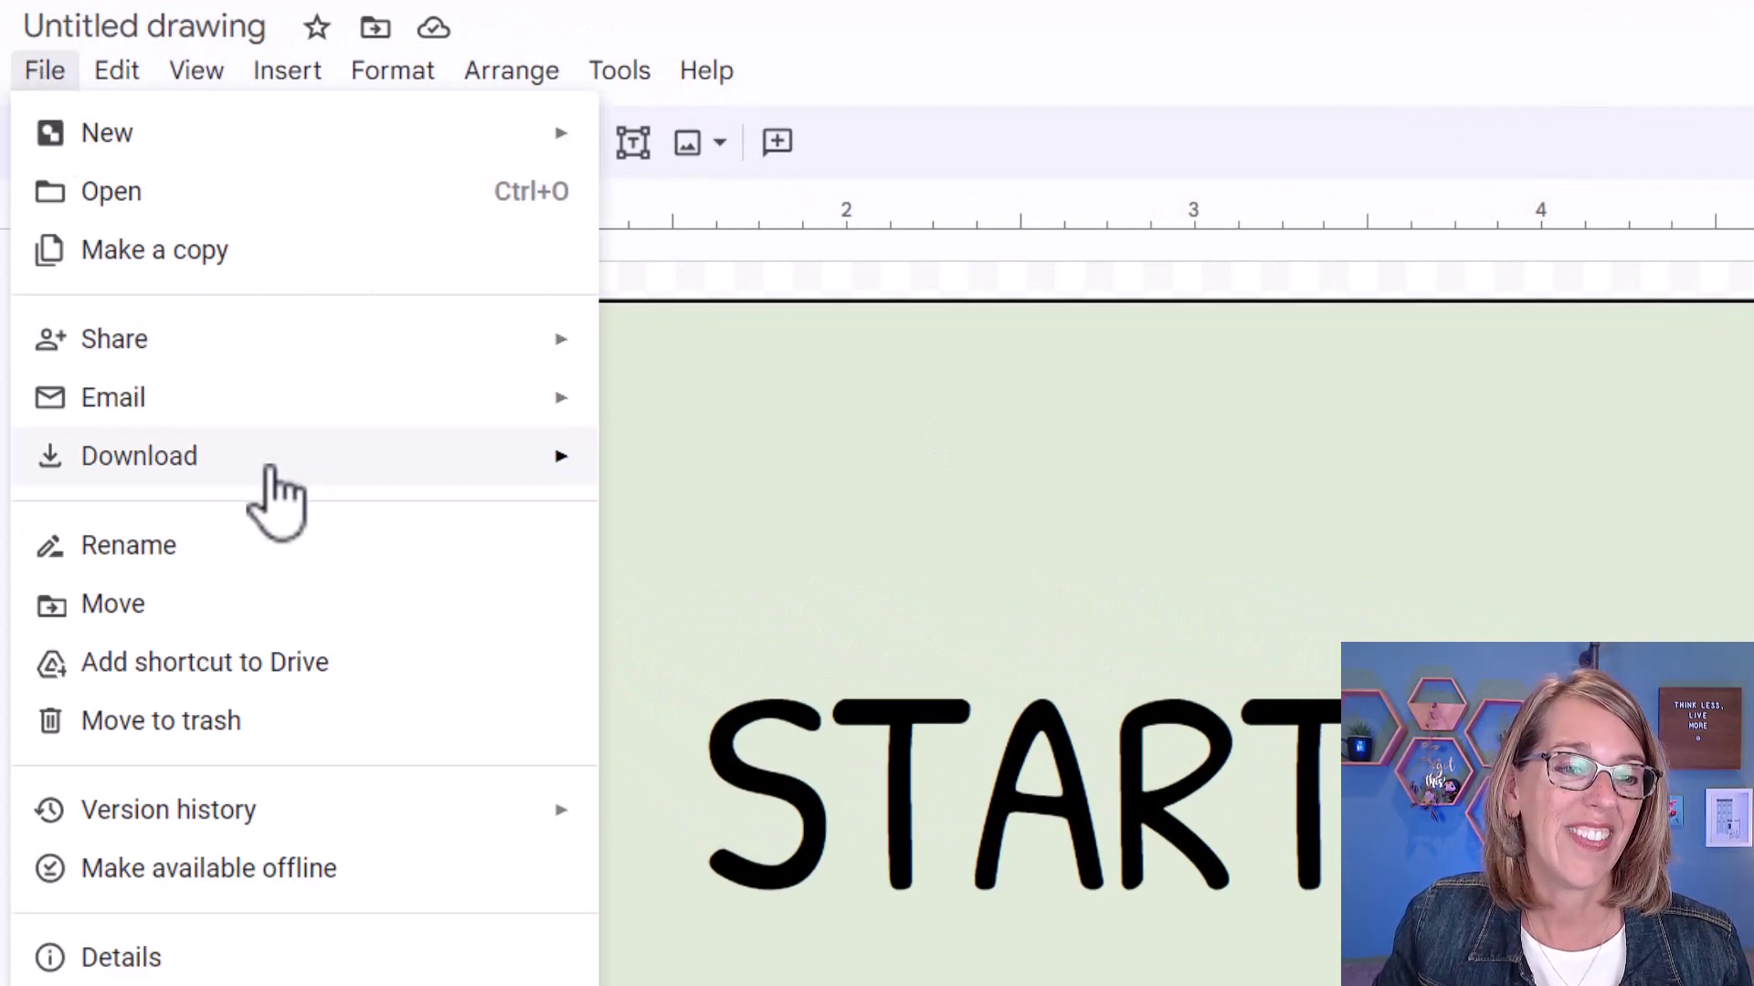
{"action": "mouse_move", "coordinate": [271, 470]}
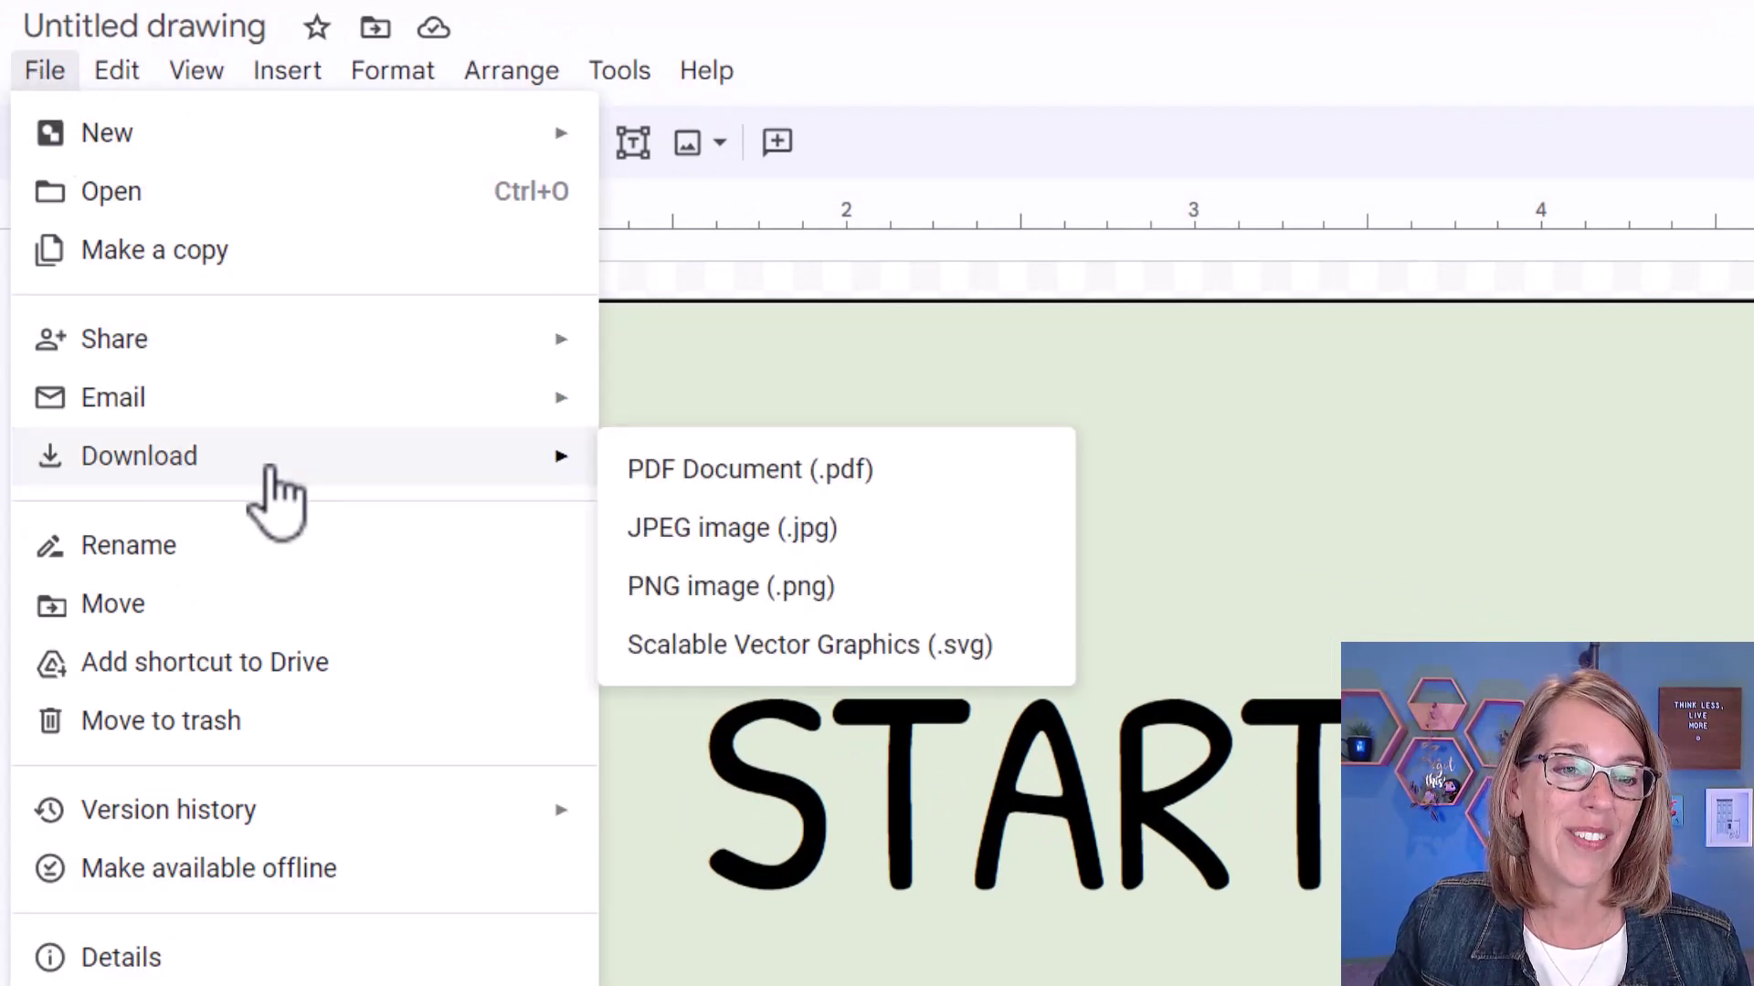
{"action": "left_click", "coordinate": [751, 589]}
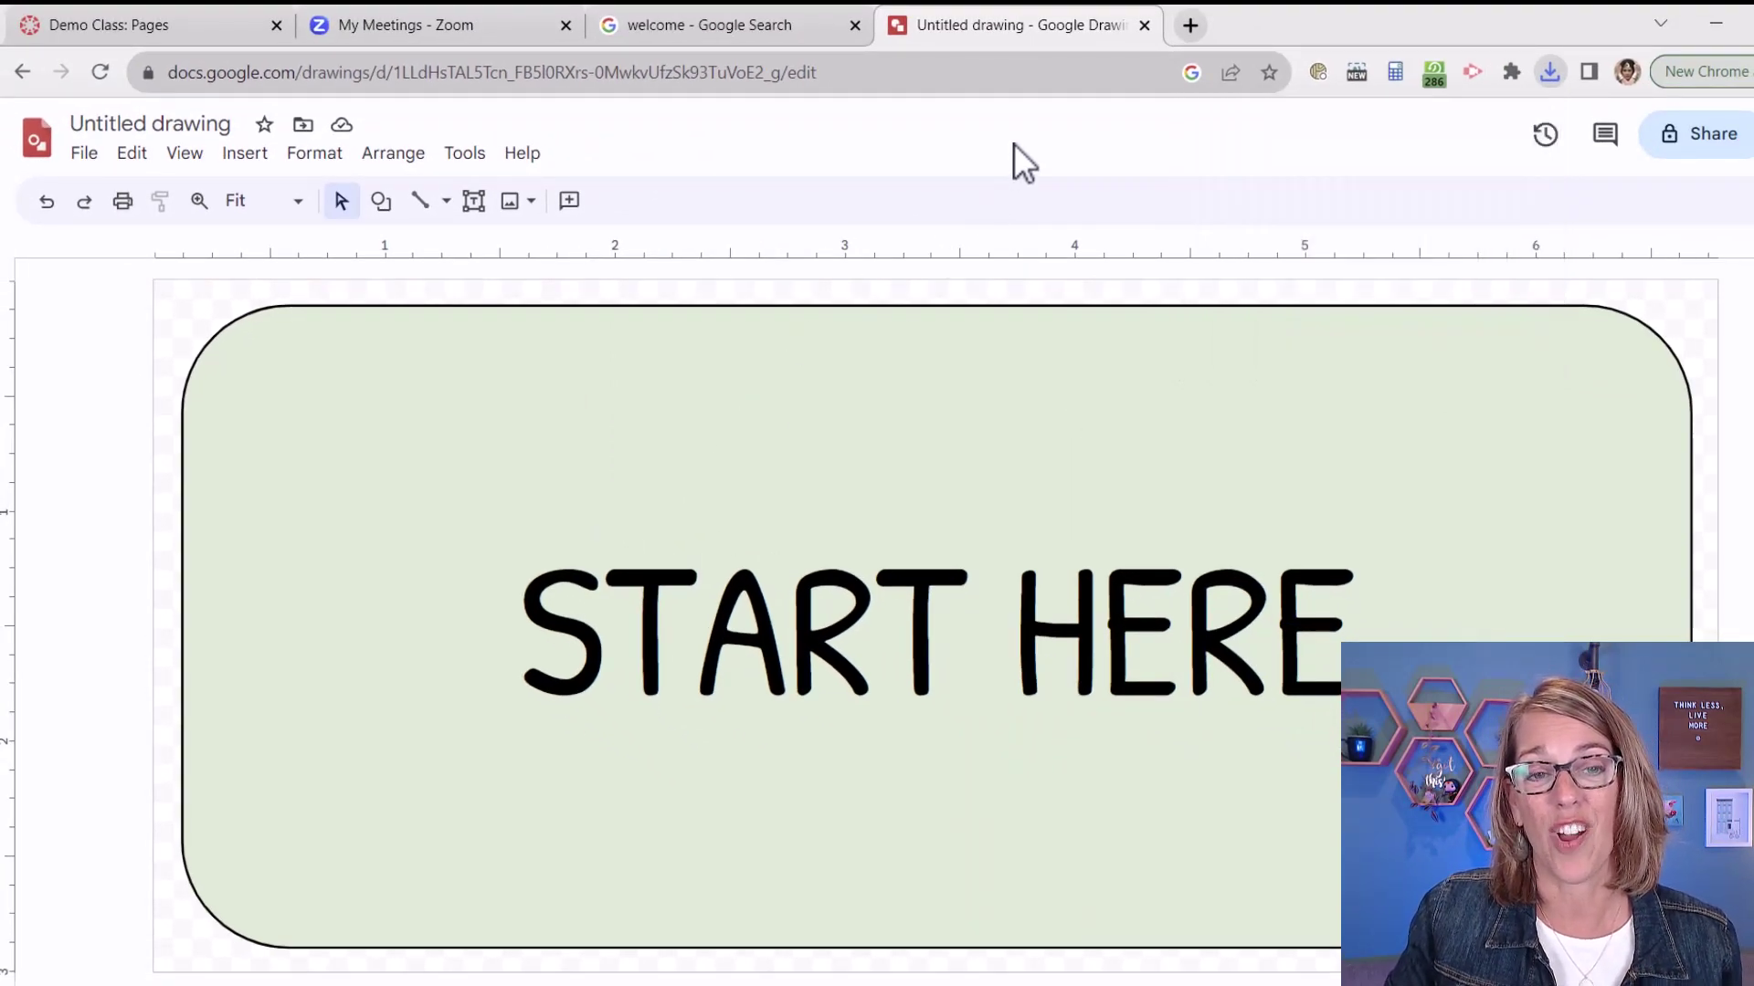
{"action": "left_click", "coordinate": [96, 124]}
{"action": "key", "text": "Return"}
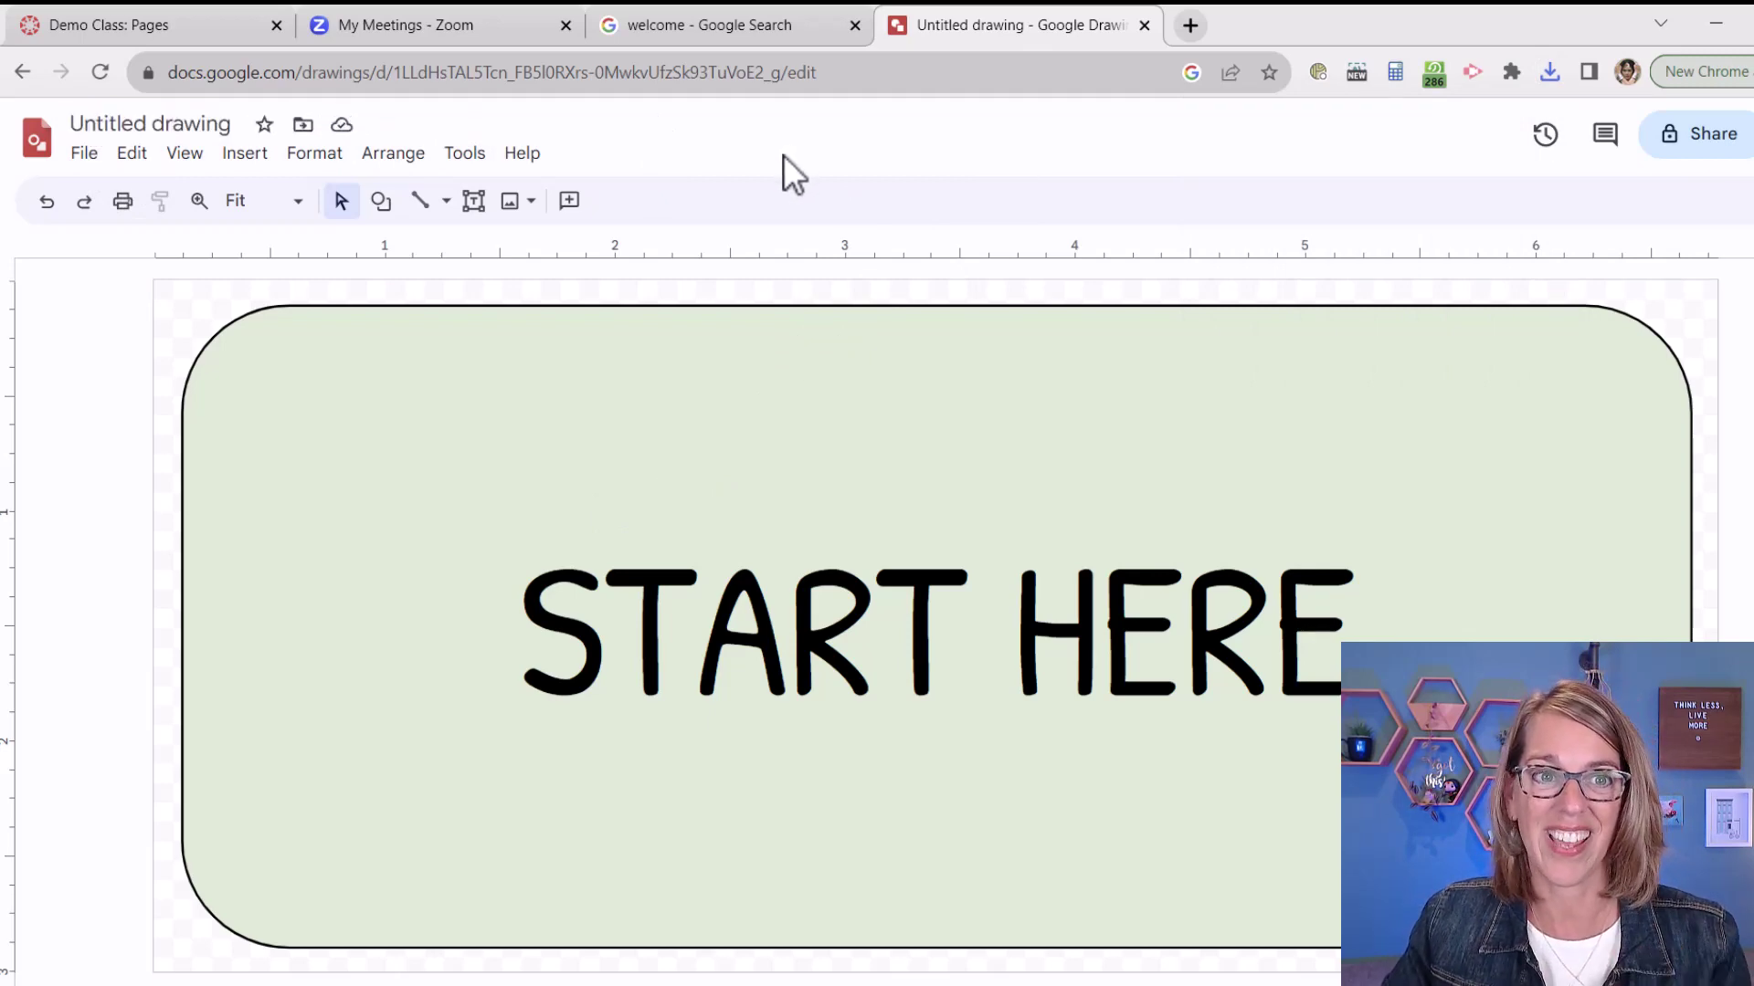
{"action": "left_click", "coordinate": [118, 24]}
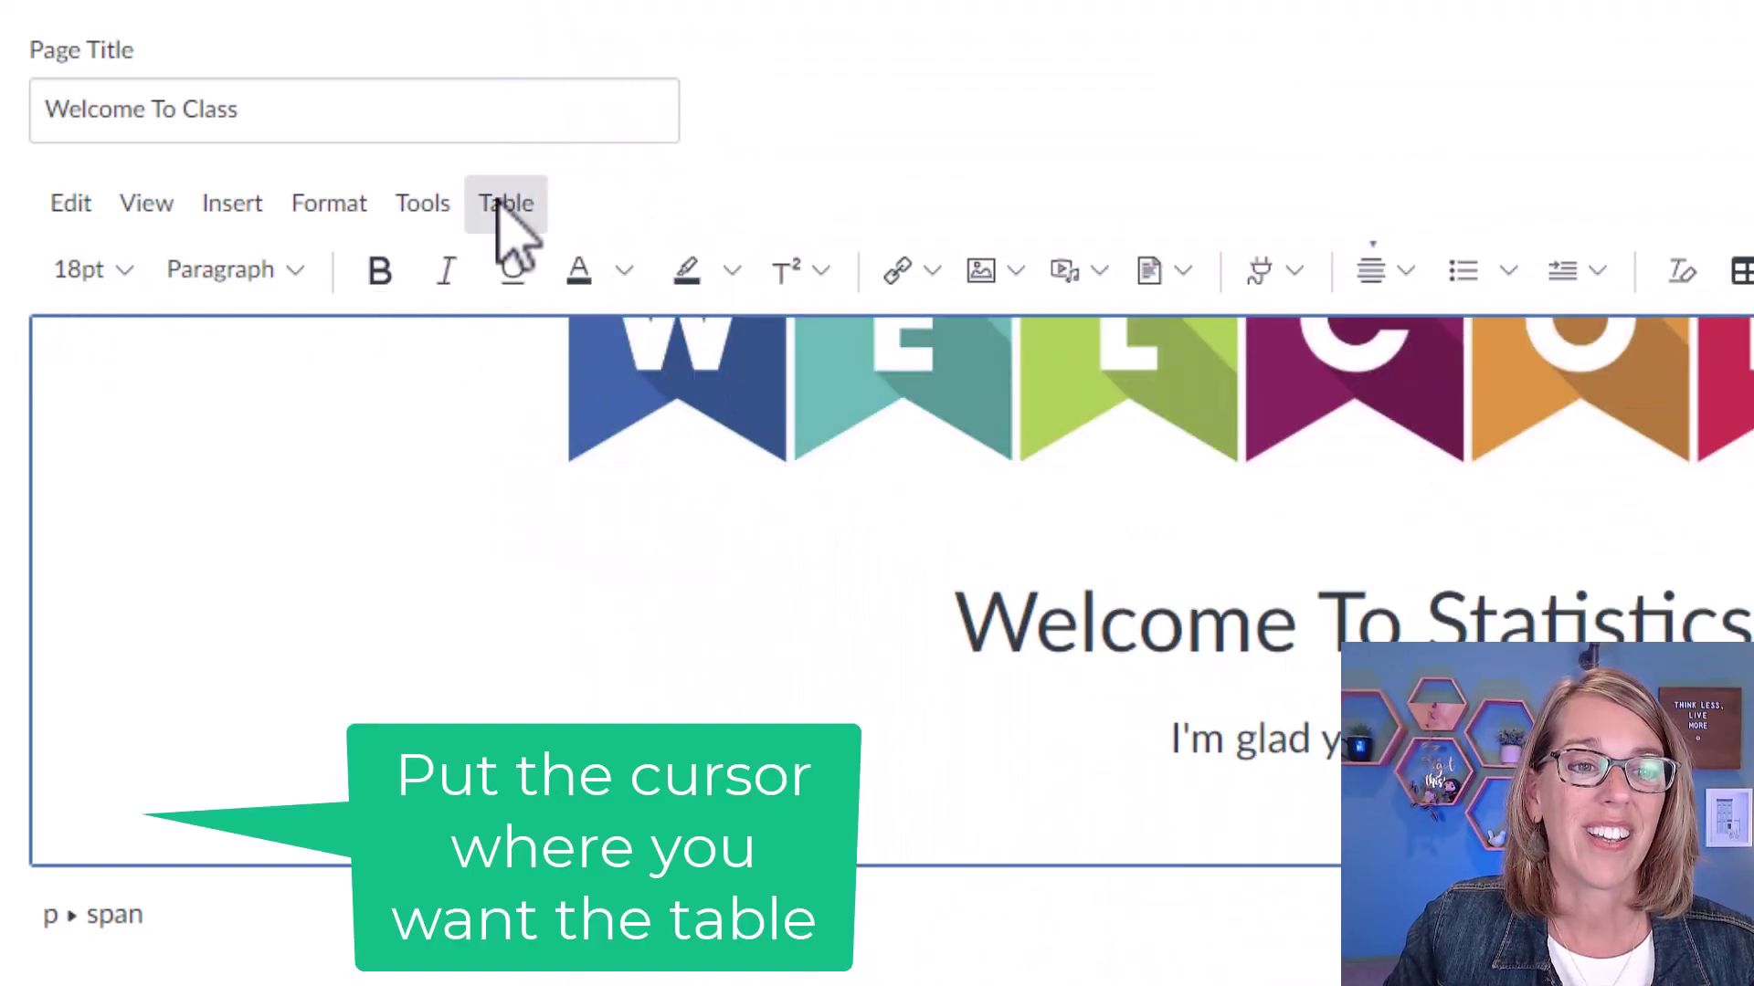
Insert a 3x1 table from the Table menu below the heading and greeting.
{"action": "left_click", "coordinate": [500, 203]}
{"action": "mouse_move", "coordinate": [551, 273]}
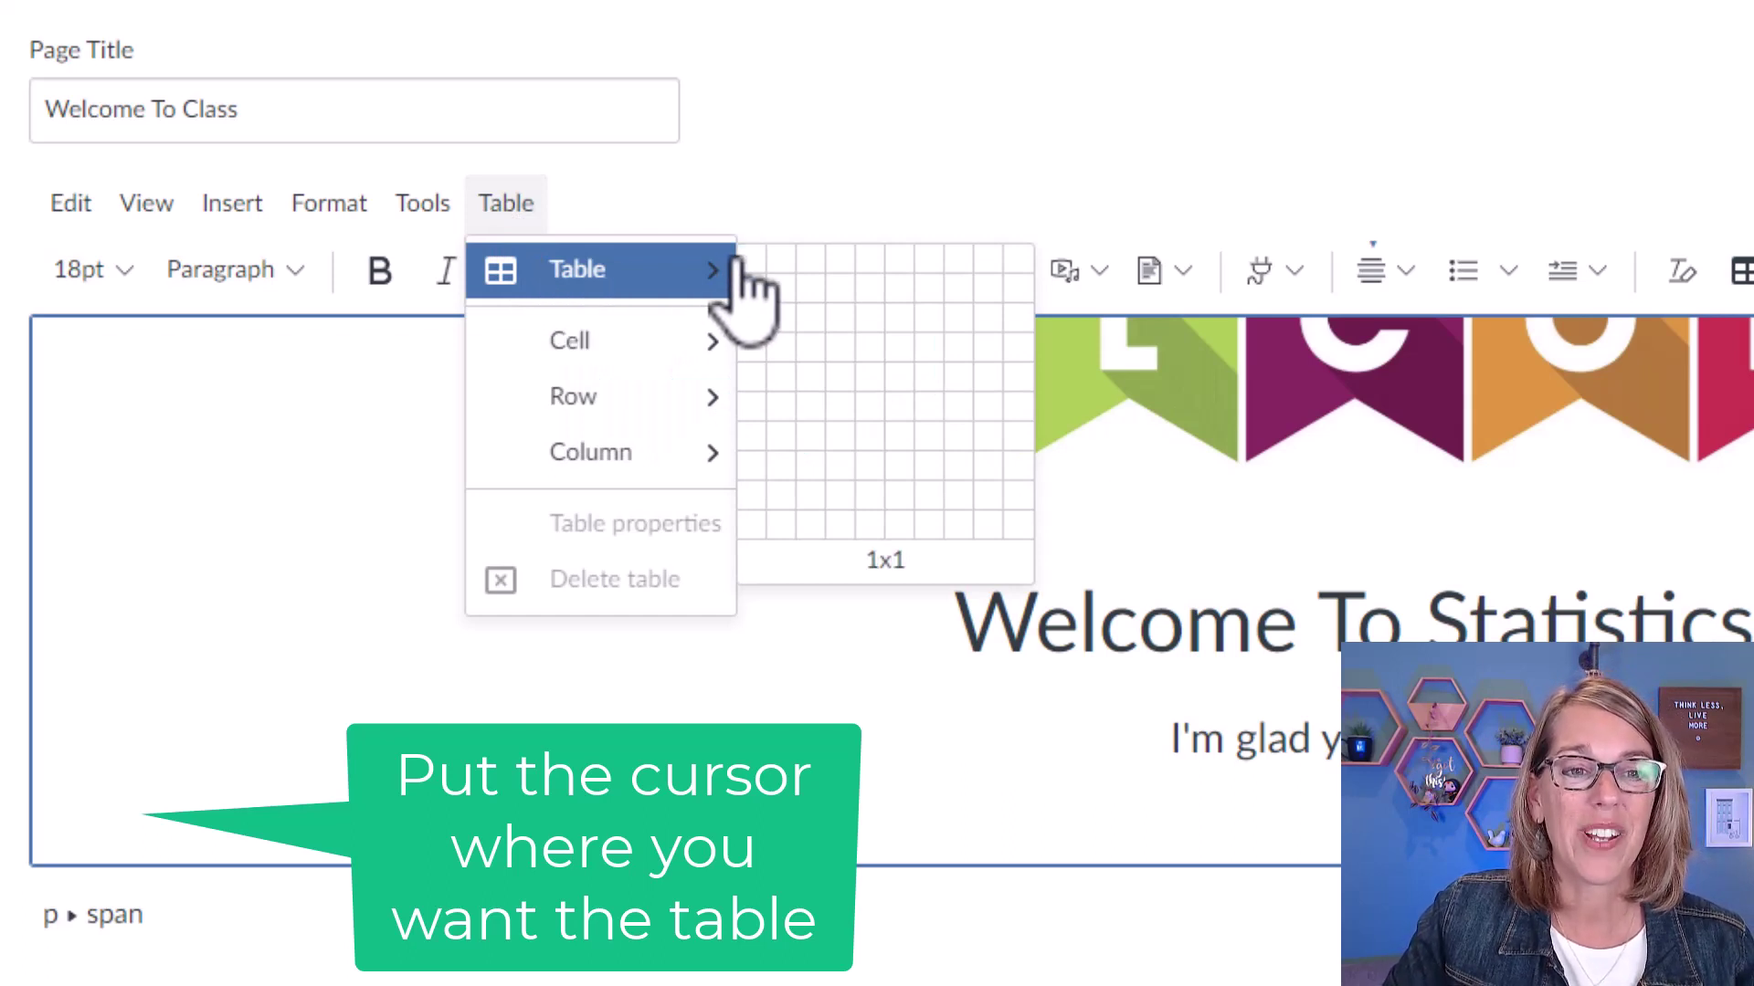
{"action": "left_click", "coordinate": [803, 259]}
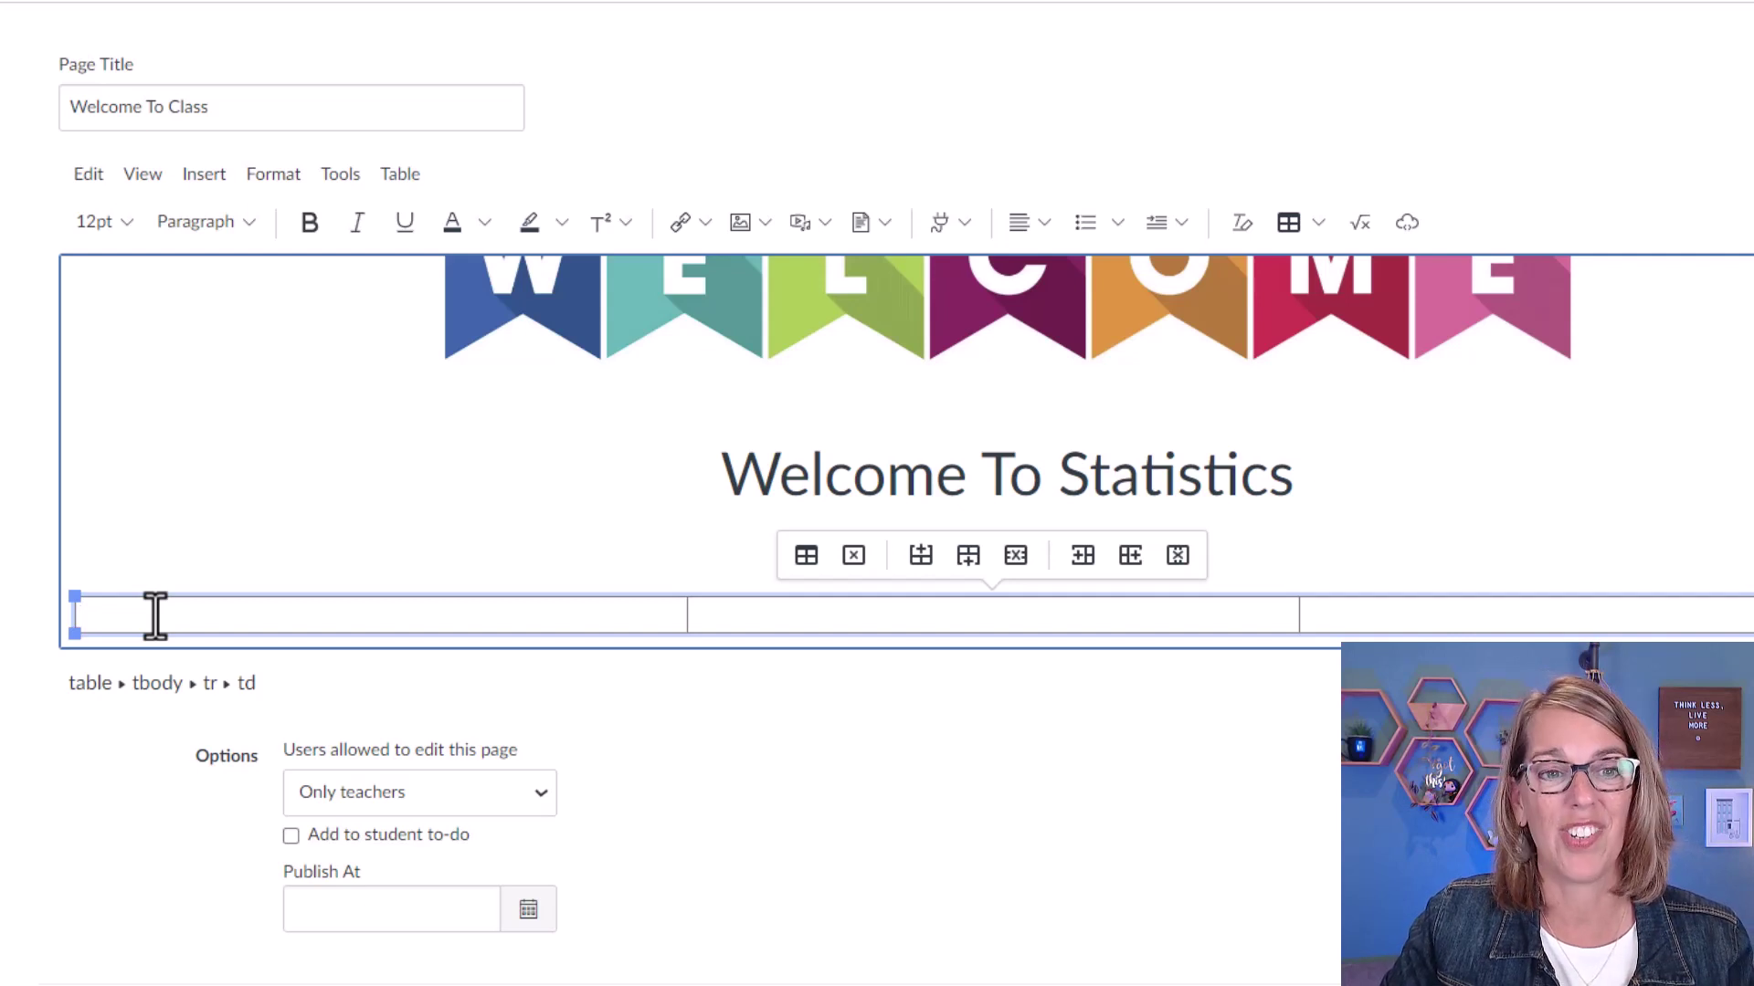
Open the Upload Image dialog through Insert > Image > Upload Image.
{"action": "left_click", "coordinate": [742, 225]}
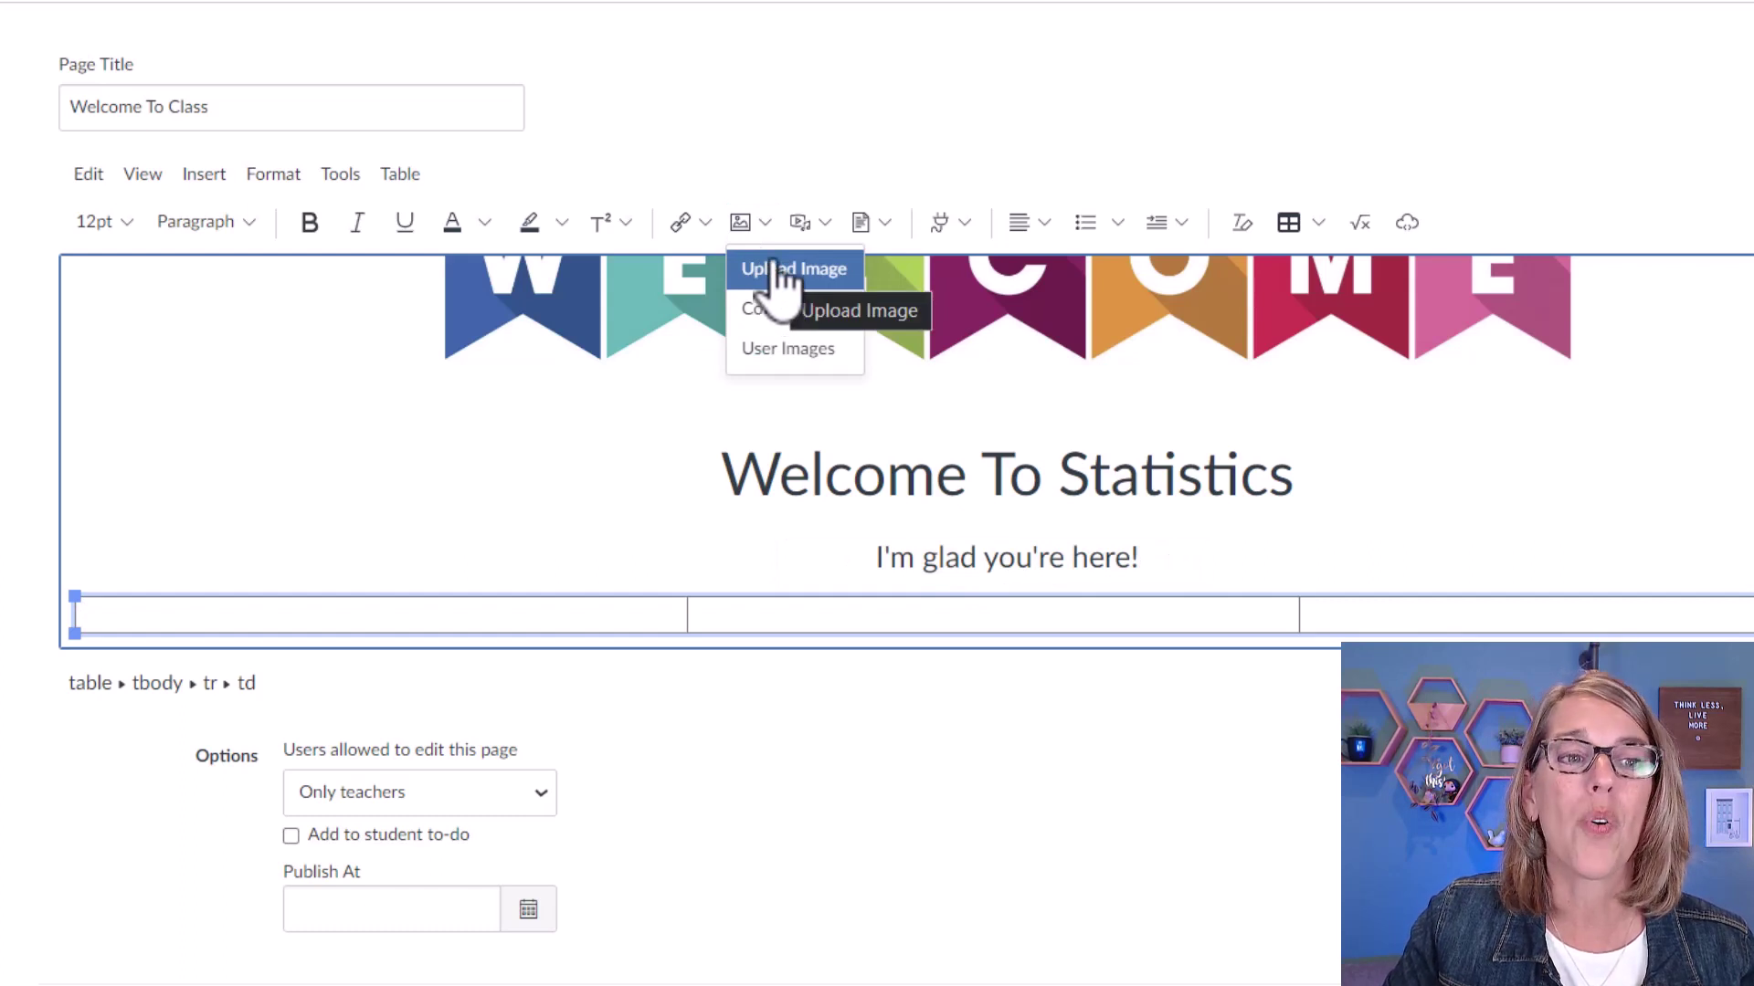
{"action": "left_click", "coordinate": [211, 170]}
{"action": "mouse_move", "coordinate": [279, 263]}
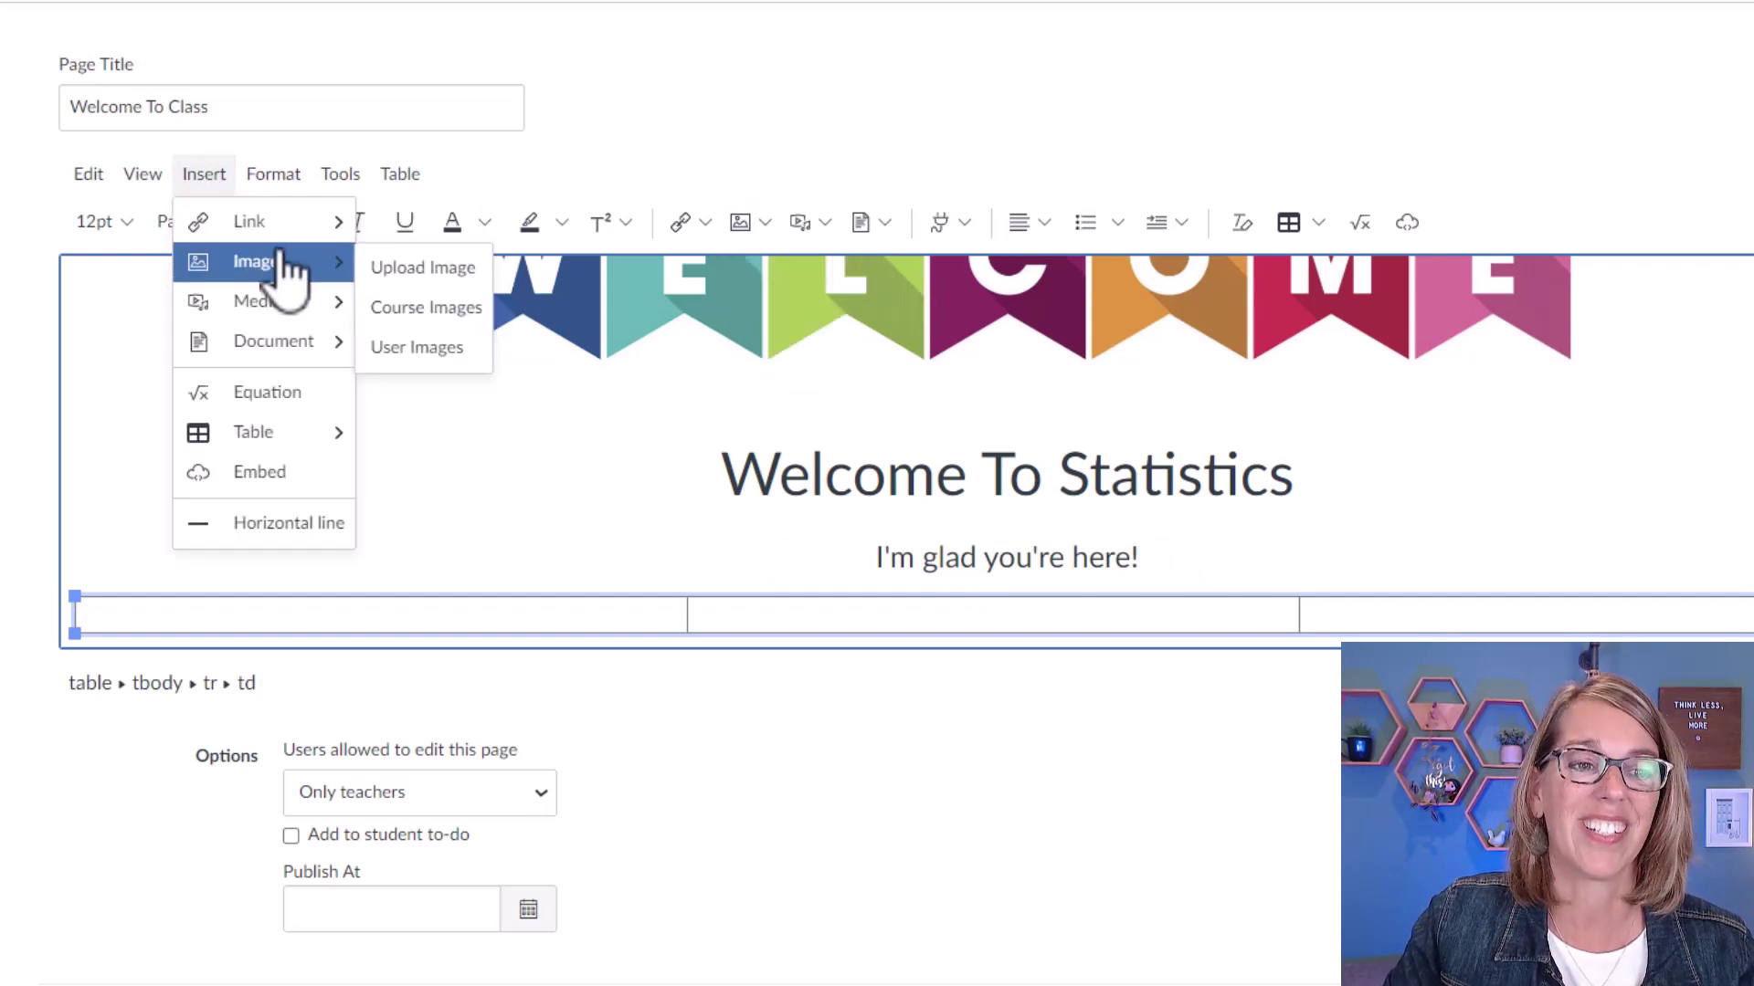
{"action": "left_click", "coordinate": [441, 274]}
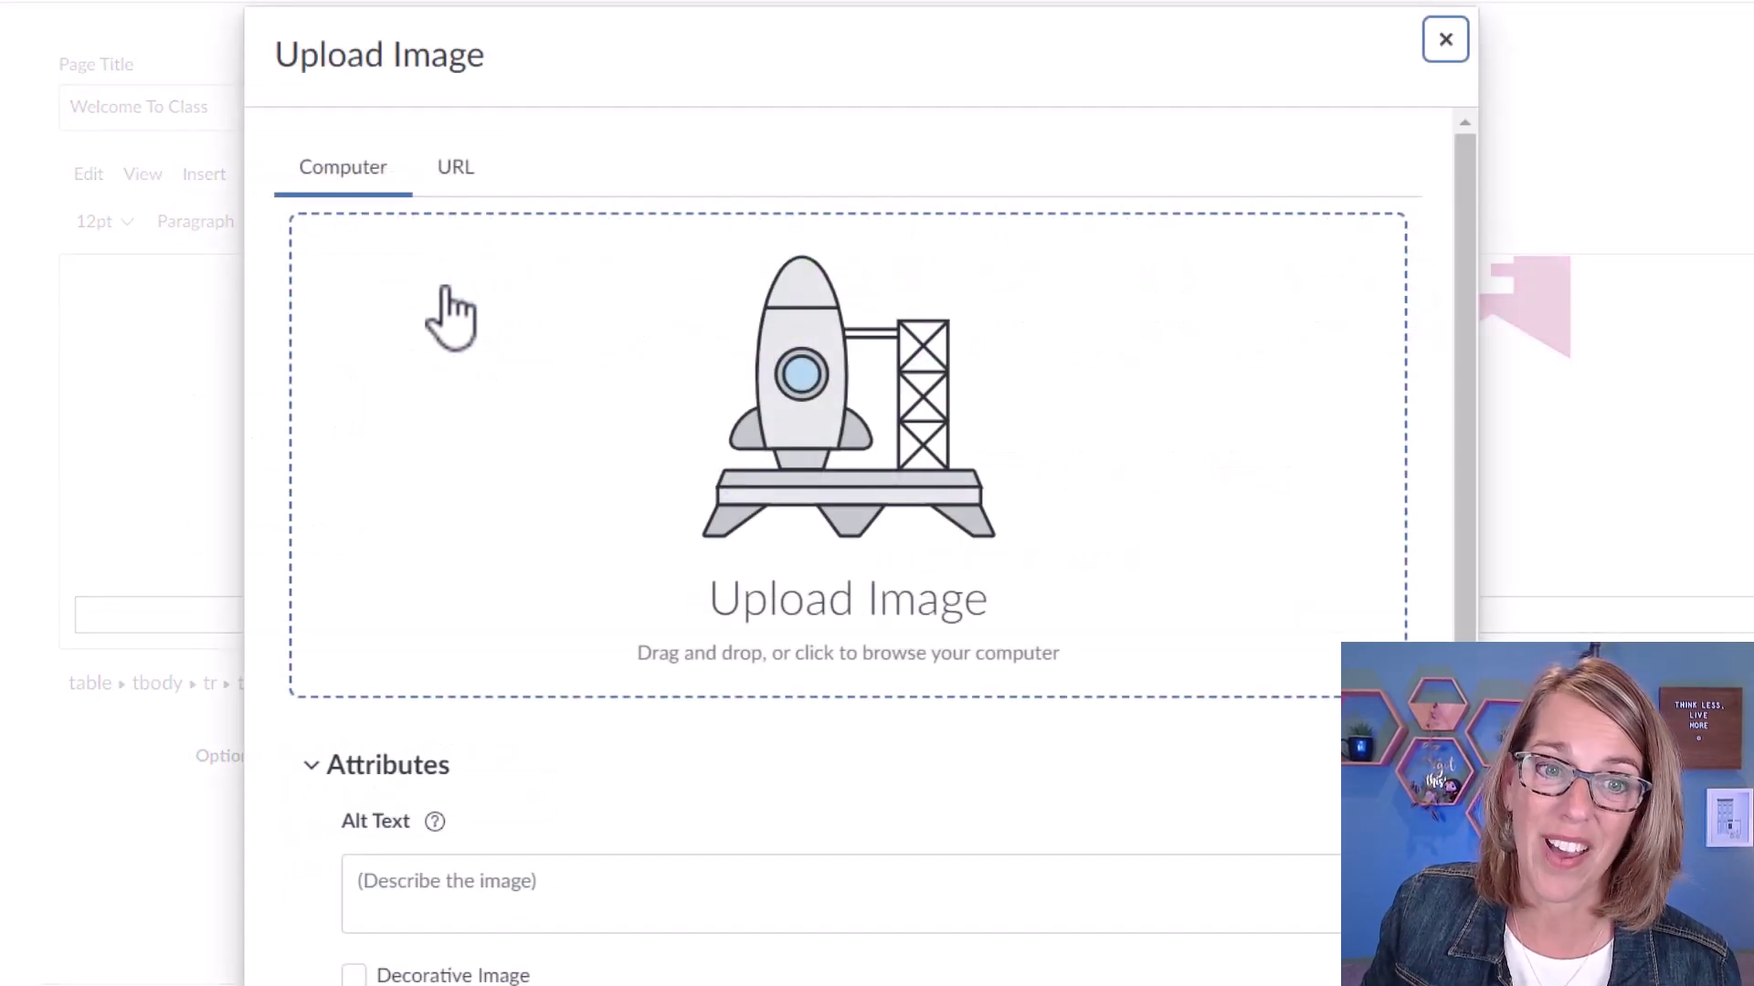
Upload Untitled drawing (12).png and give it the alt text 'Click here to get started'.
{"action": "left_click", "coordinate": [631, 375]}
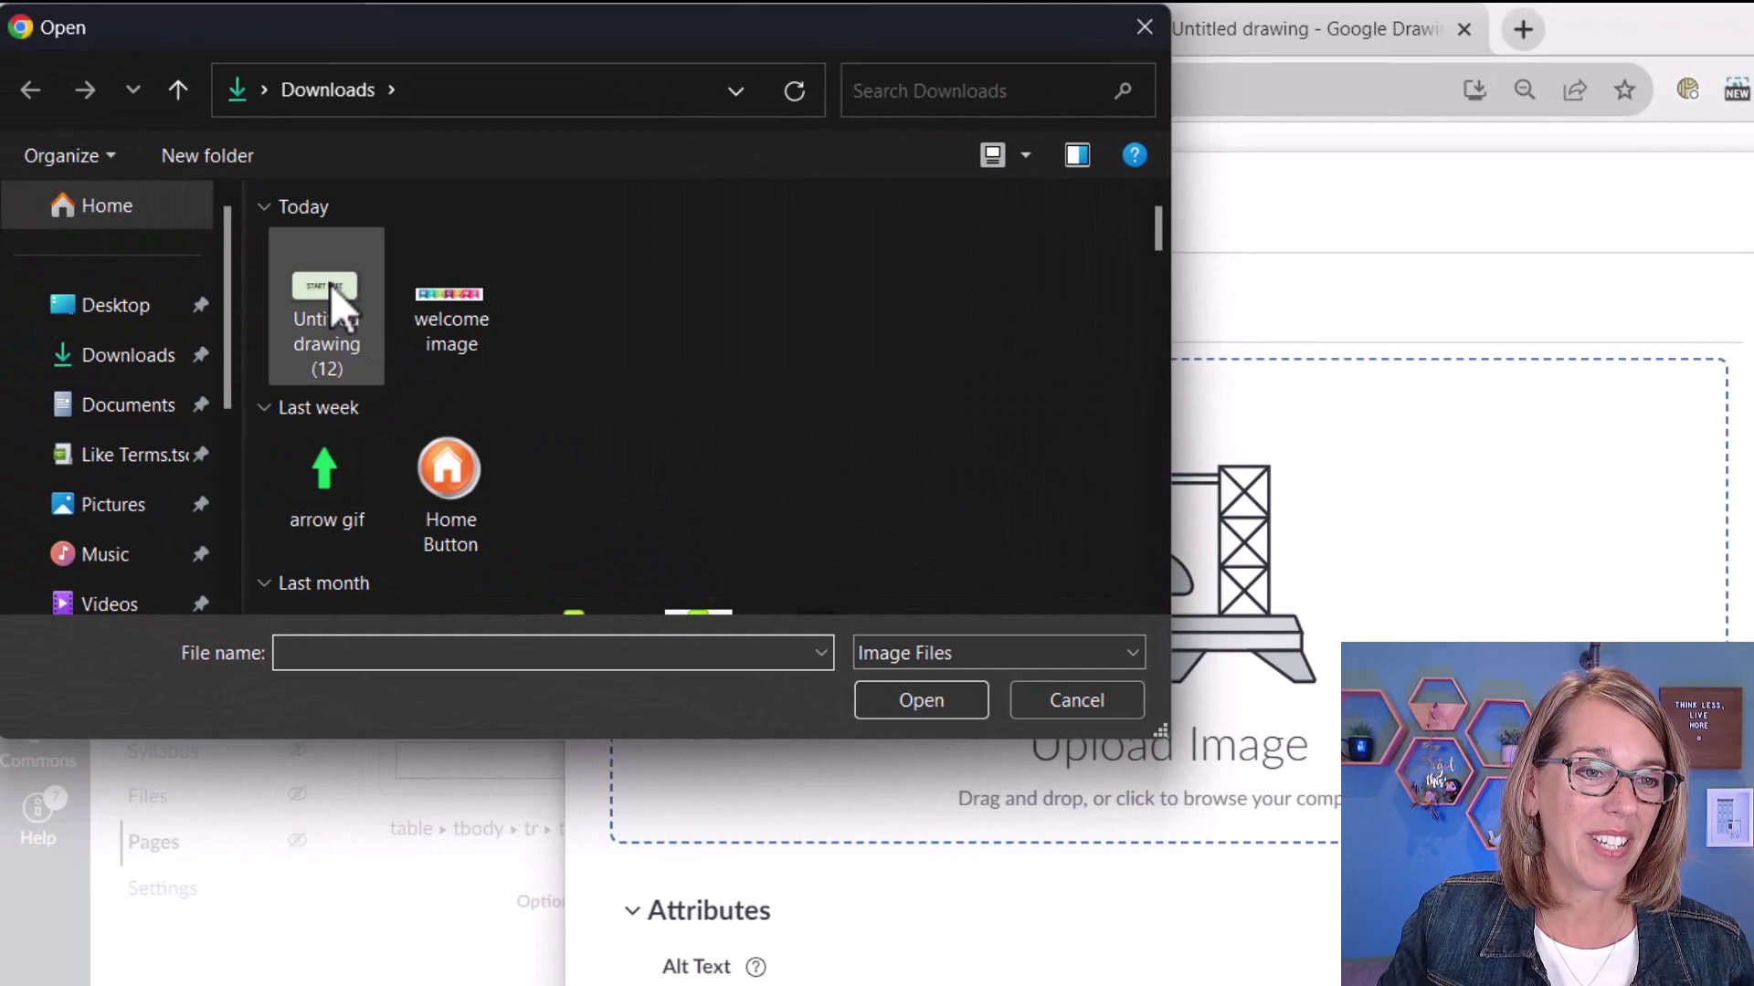
{"action": "left_click", "coordinate": [331, 287]}
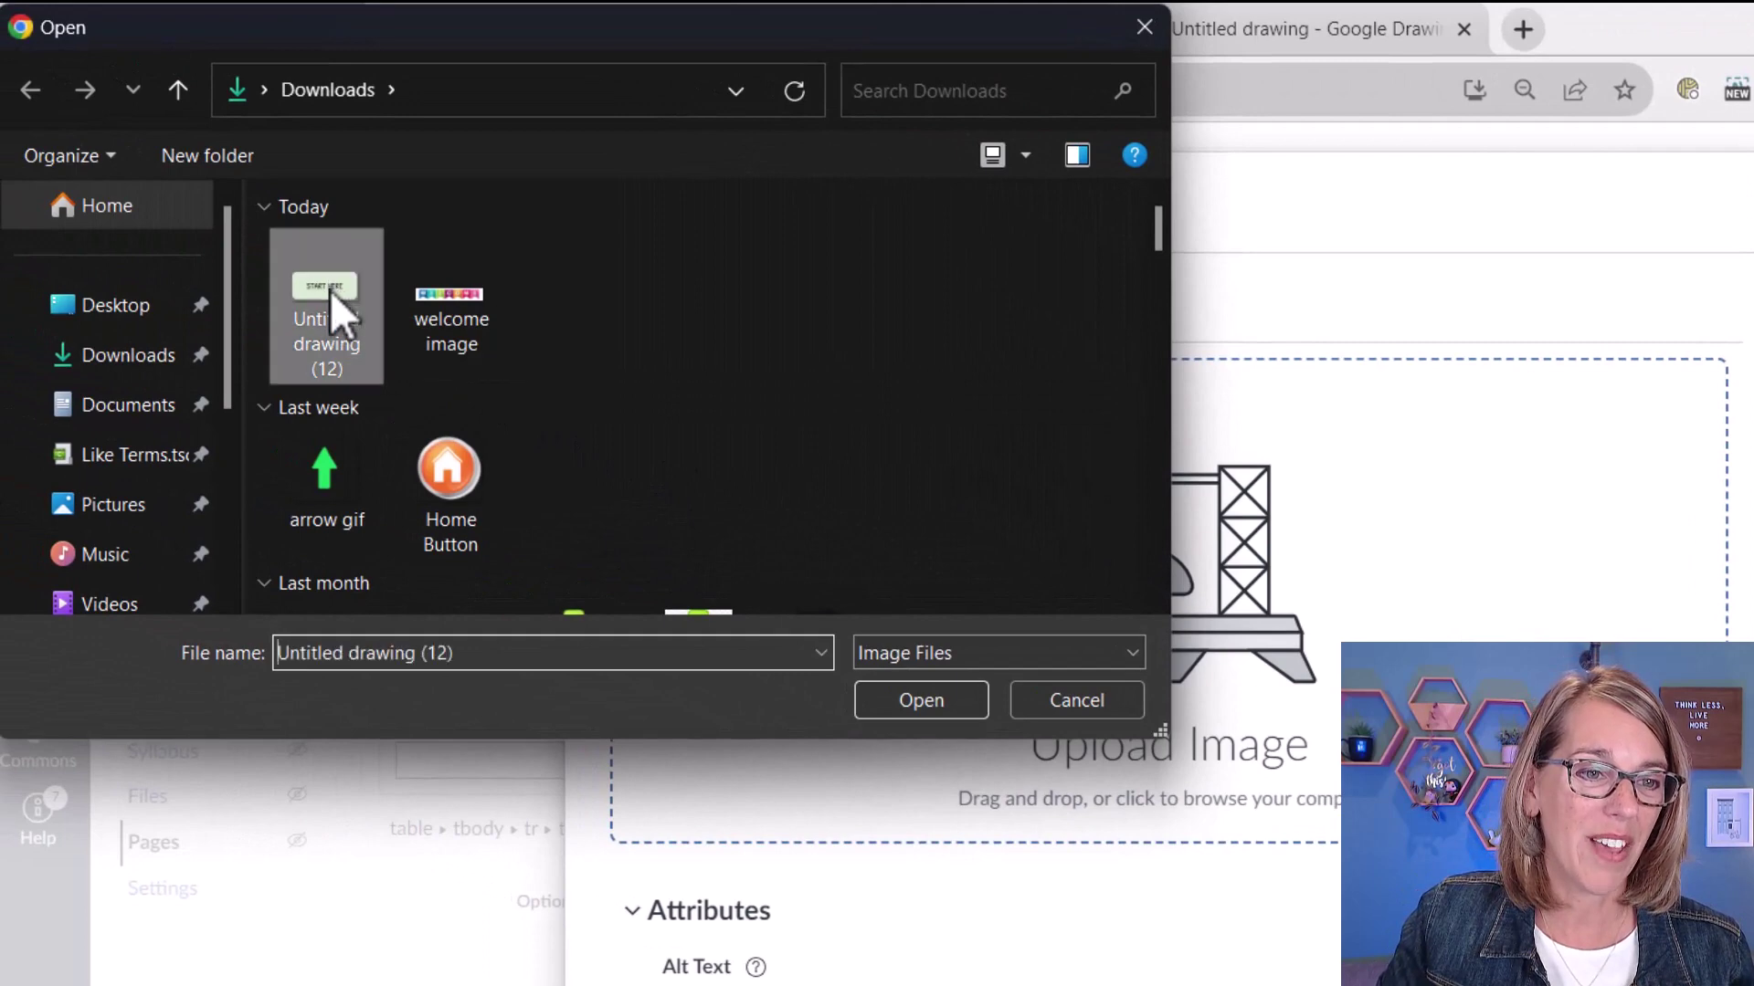
{"action": "left_click", "coordinate": [923, 701]}
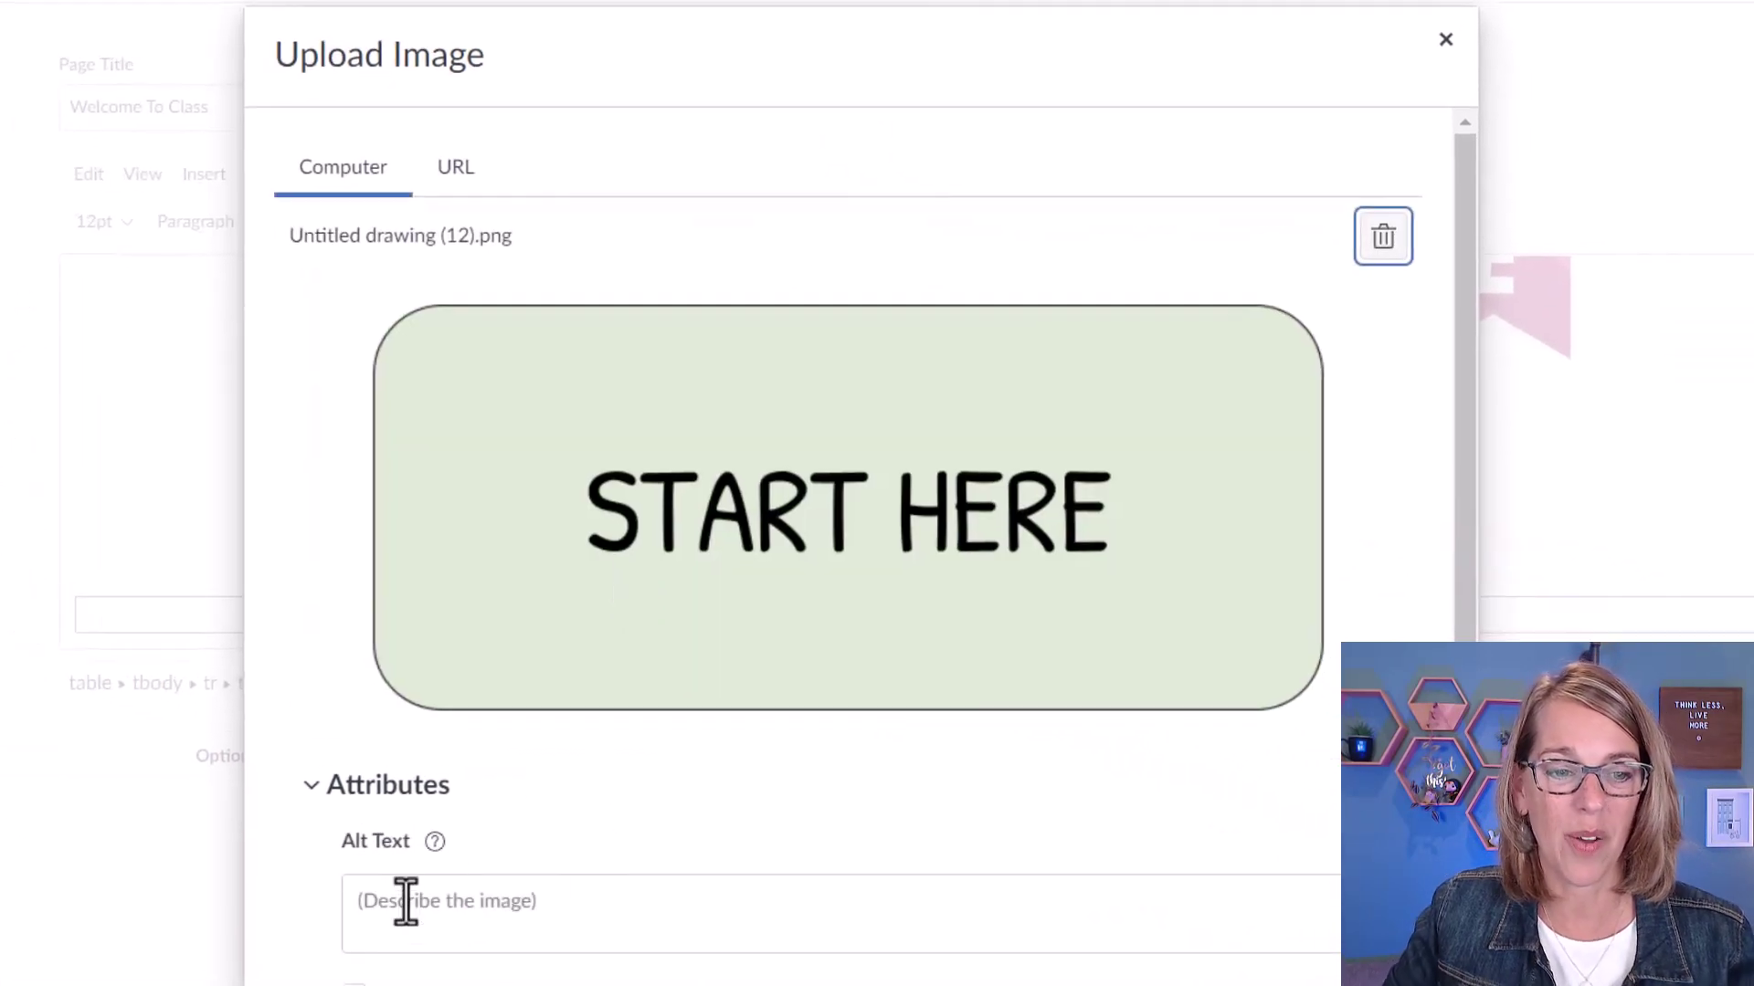
{"action": "left_click", "coordinate": [406, 901]}
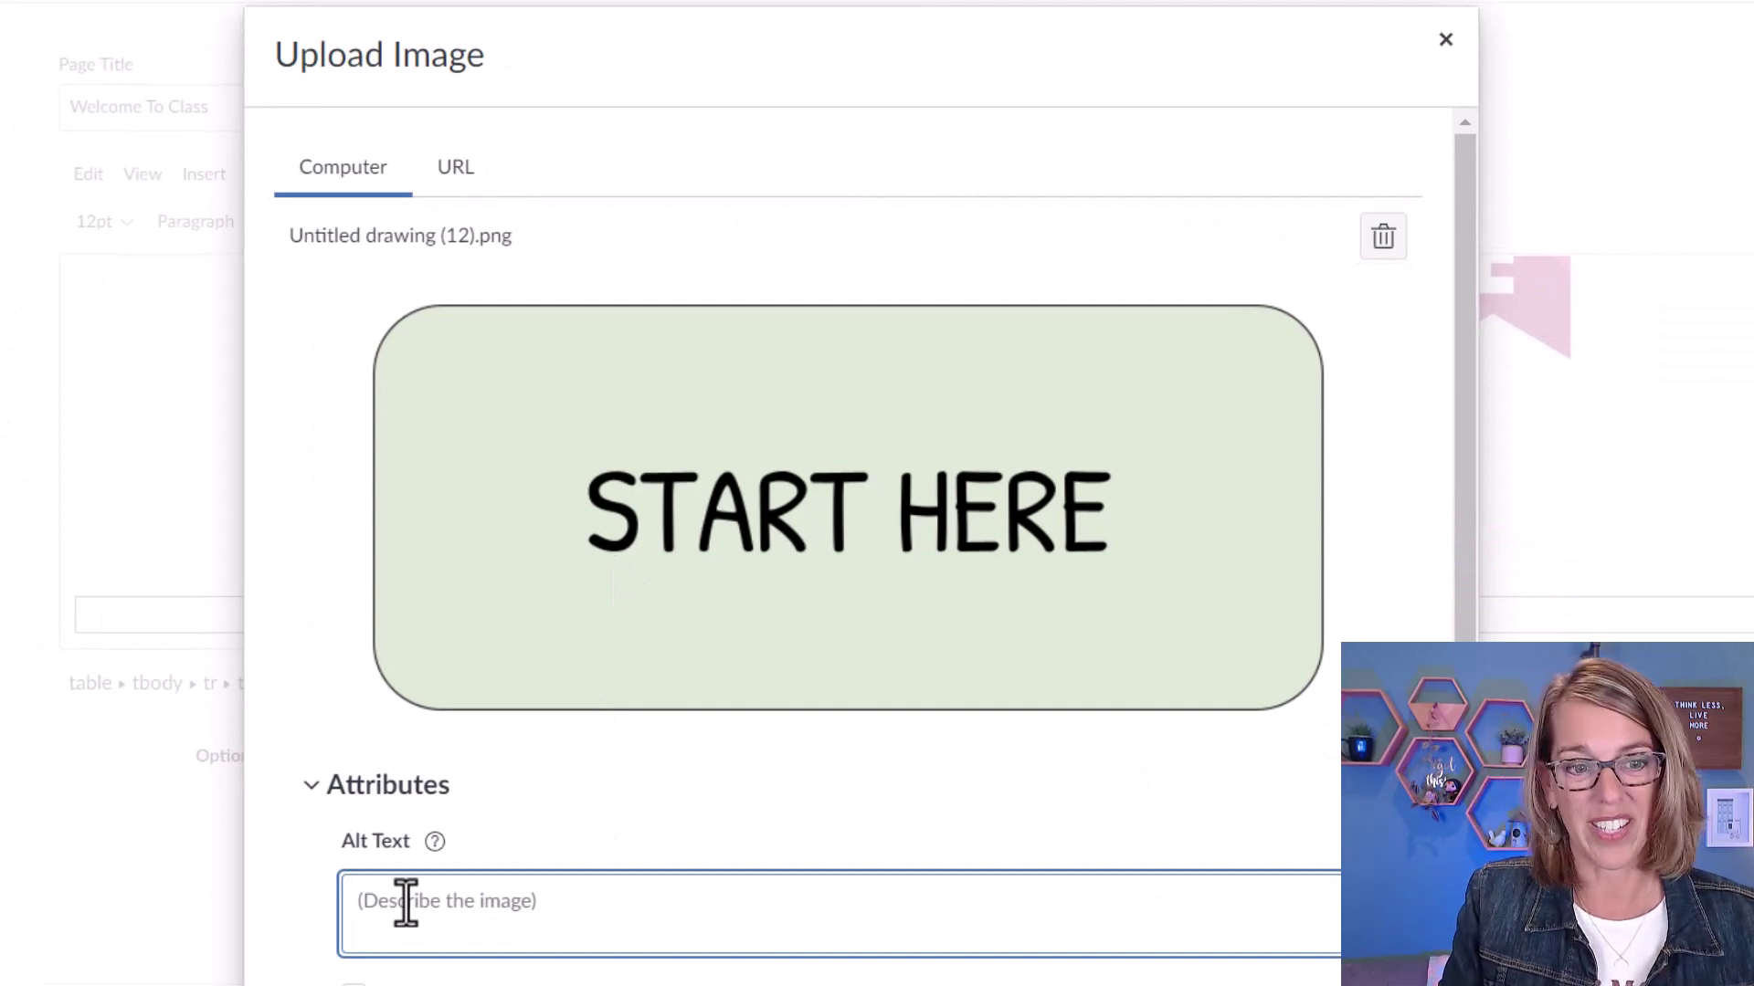
{"action": "type", "text": "Click here "}
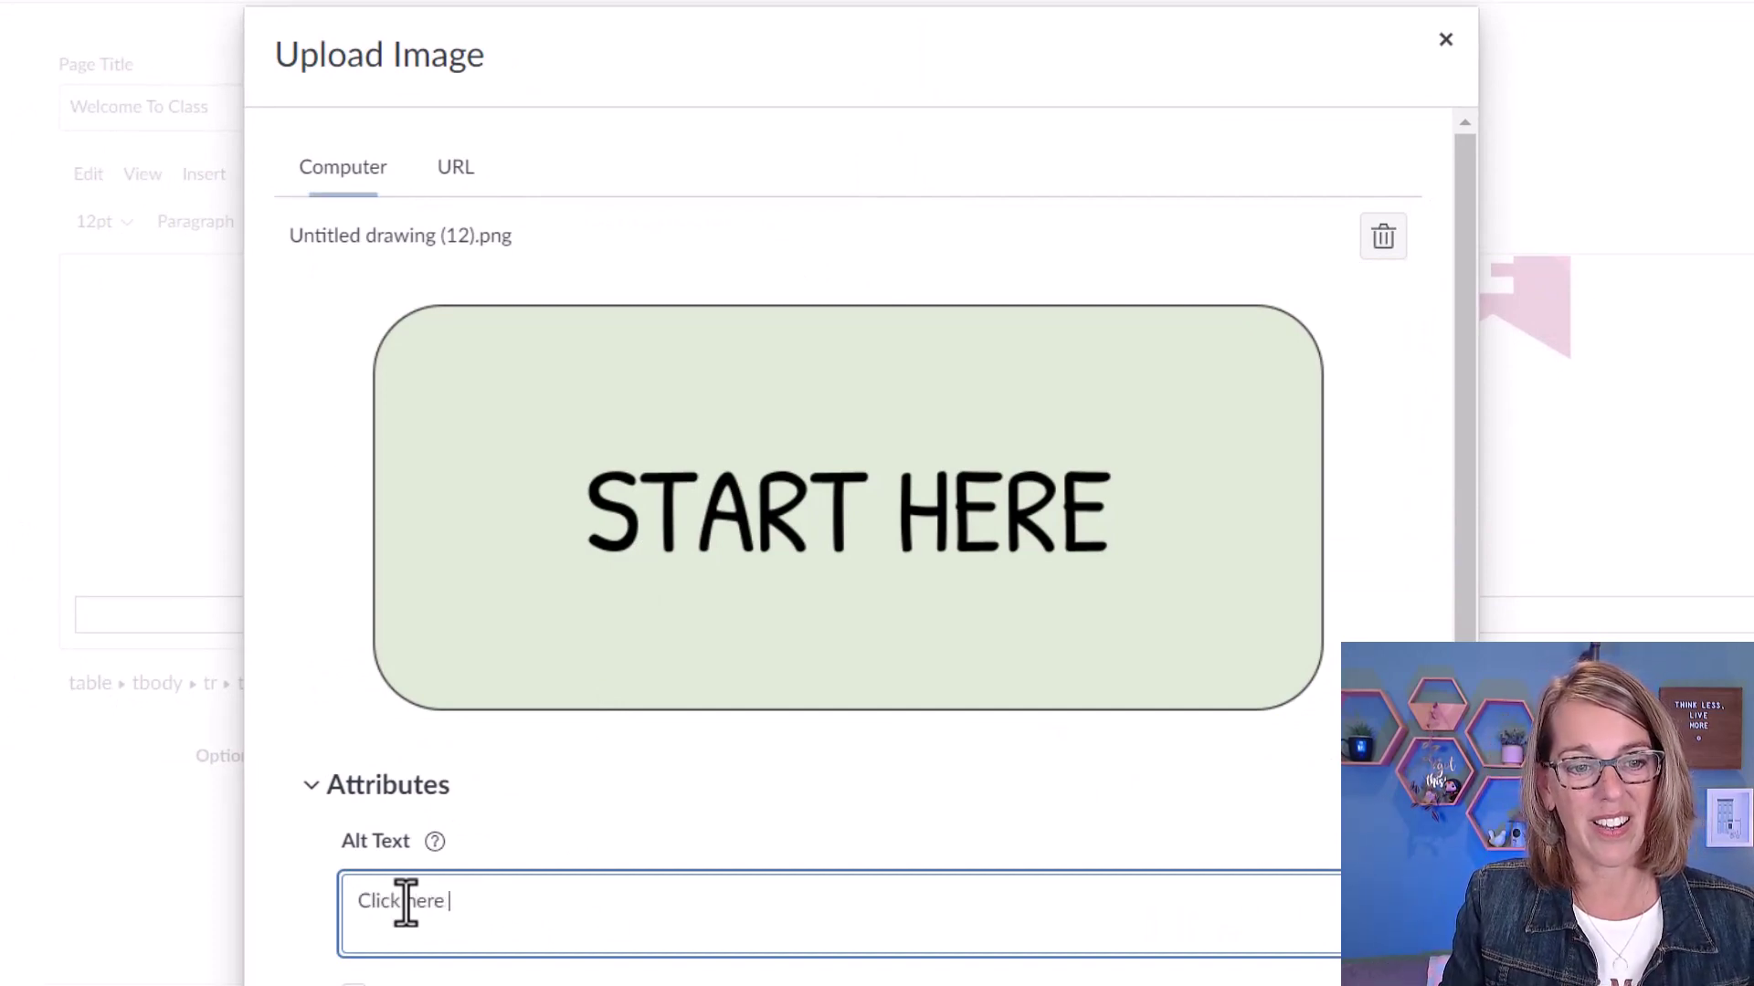
{"action": "type", "text": "to get started"}
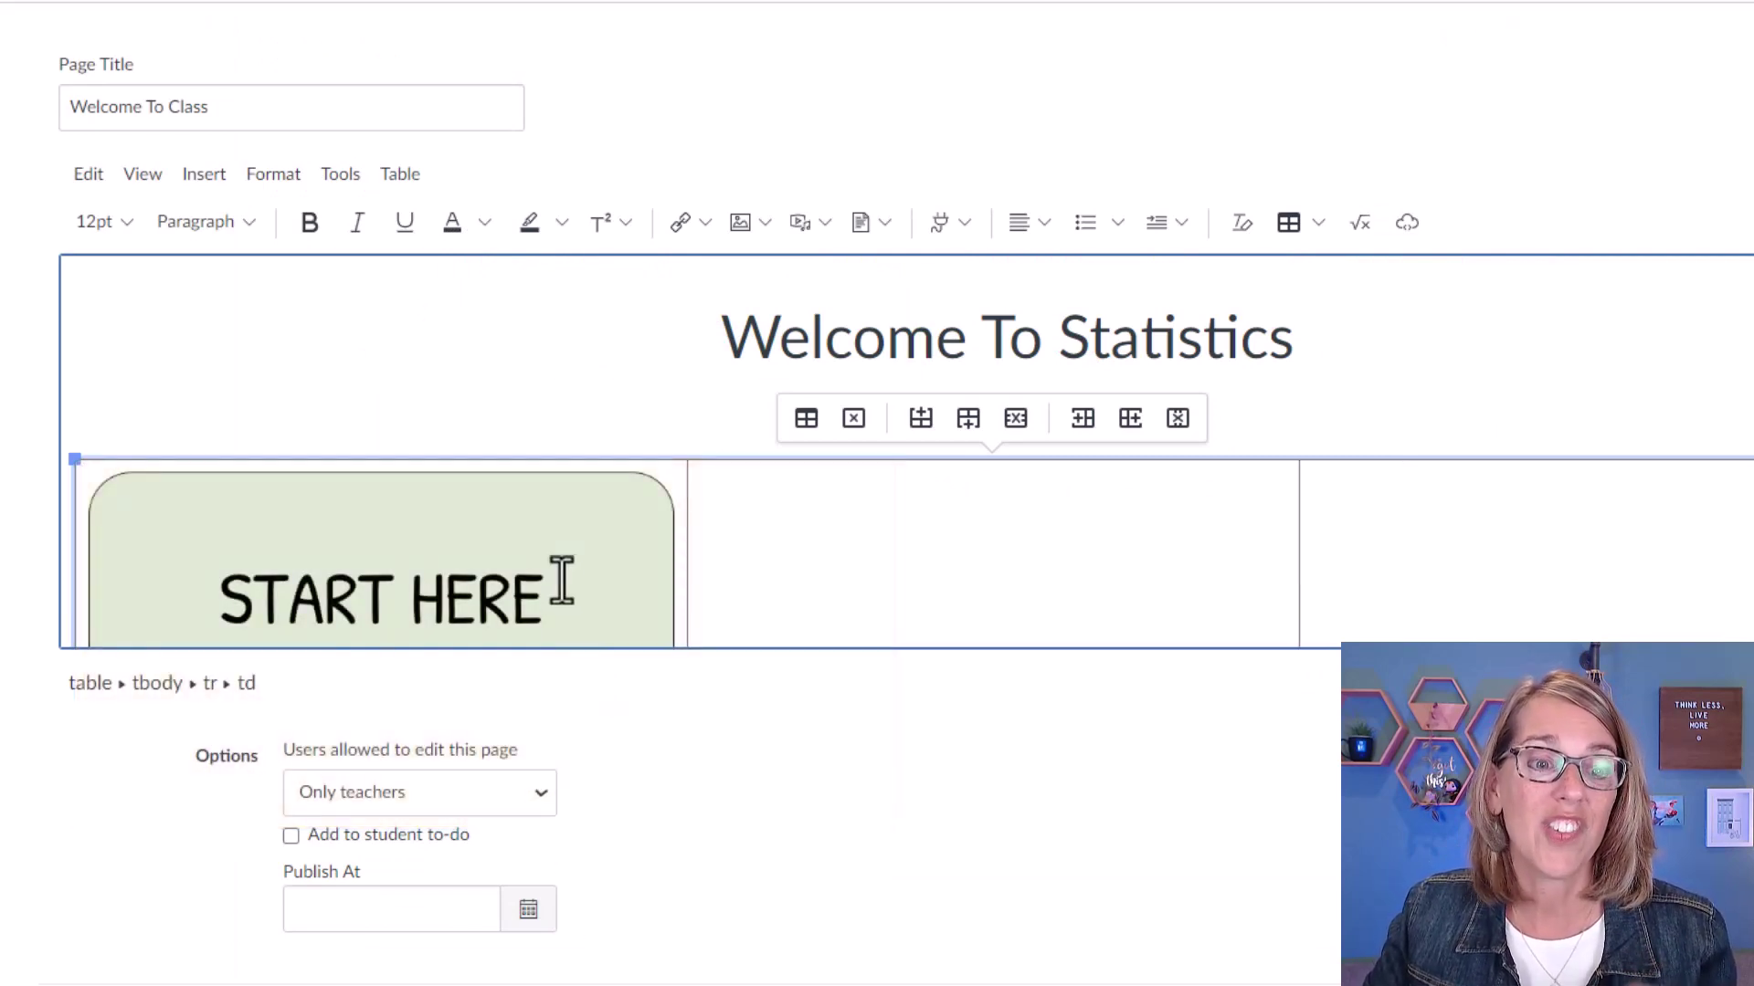
{"action": "left_click", "coordinate": [555, 584]}
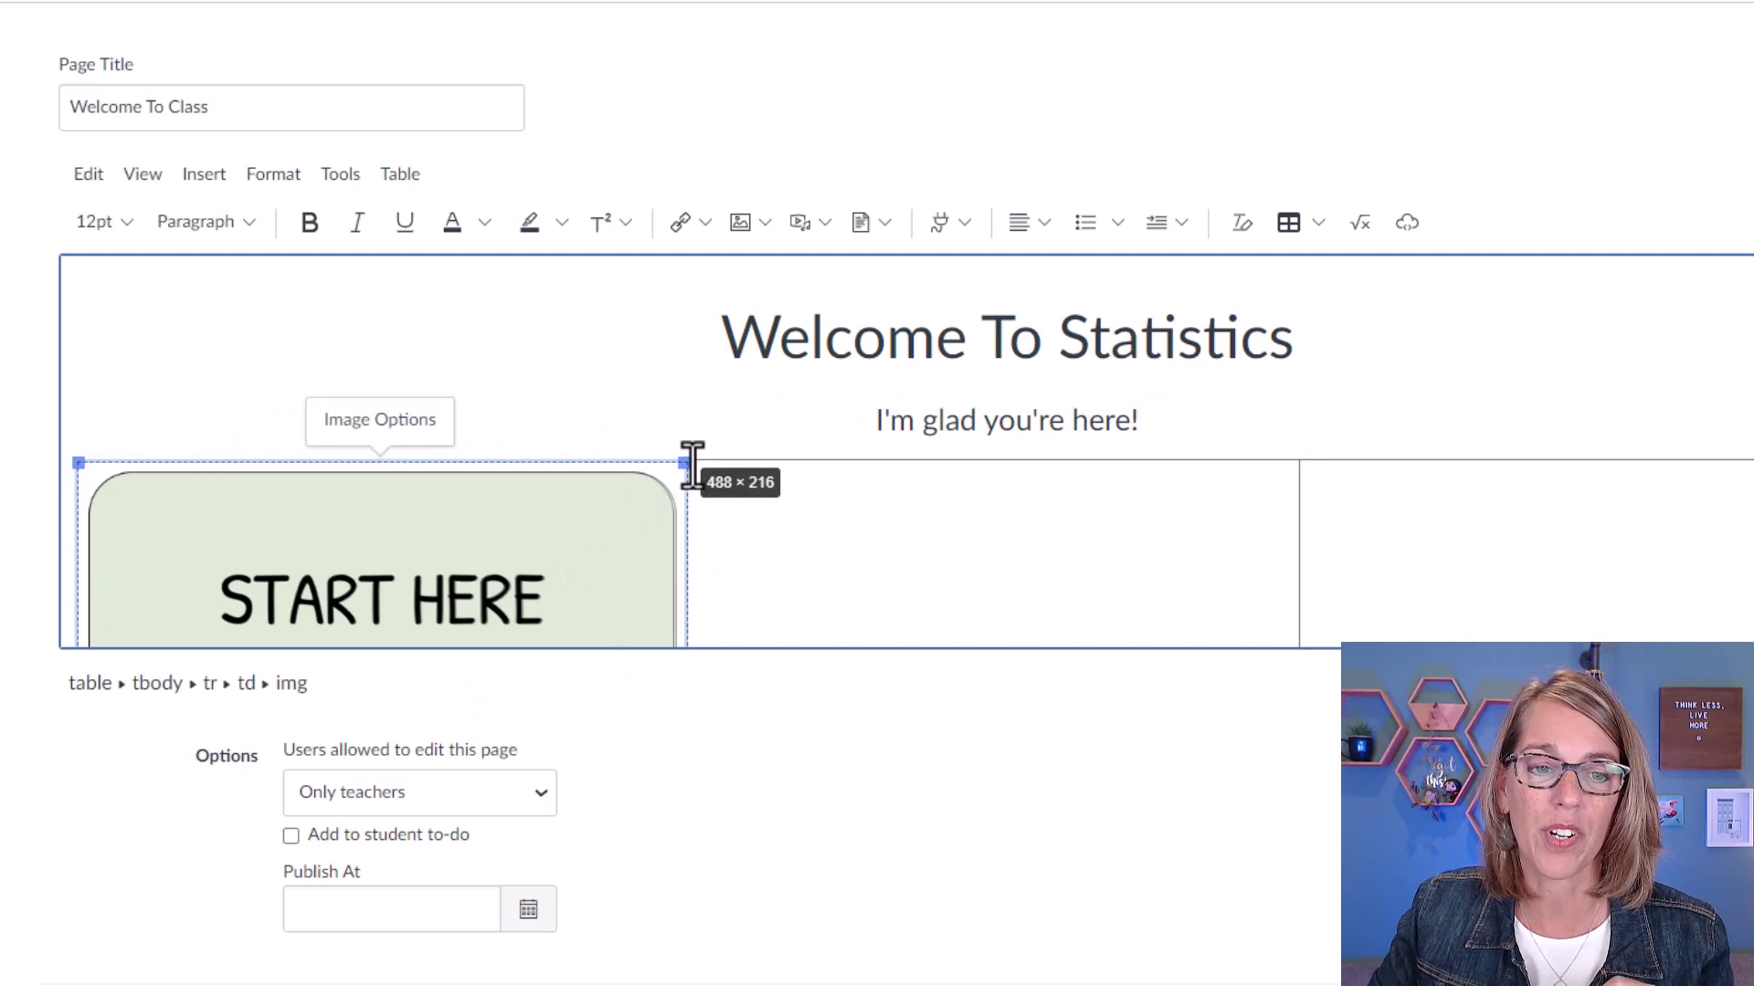
{"action": "mouse_move", "coordinate": [692, 463]}
{"action": "left_mouse_down"}
{"action": "mouse_move", "coordinate": [799, 420]}
{"action": "mouse_move", "coordinate": [685, 466]}
{"action": "left_mouse_up"}
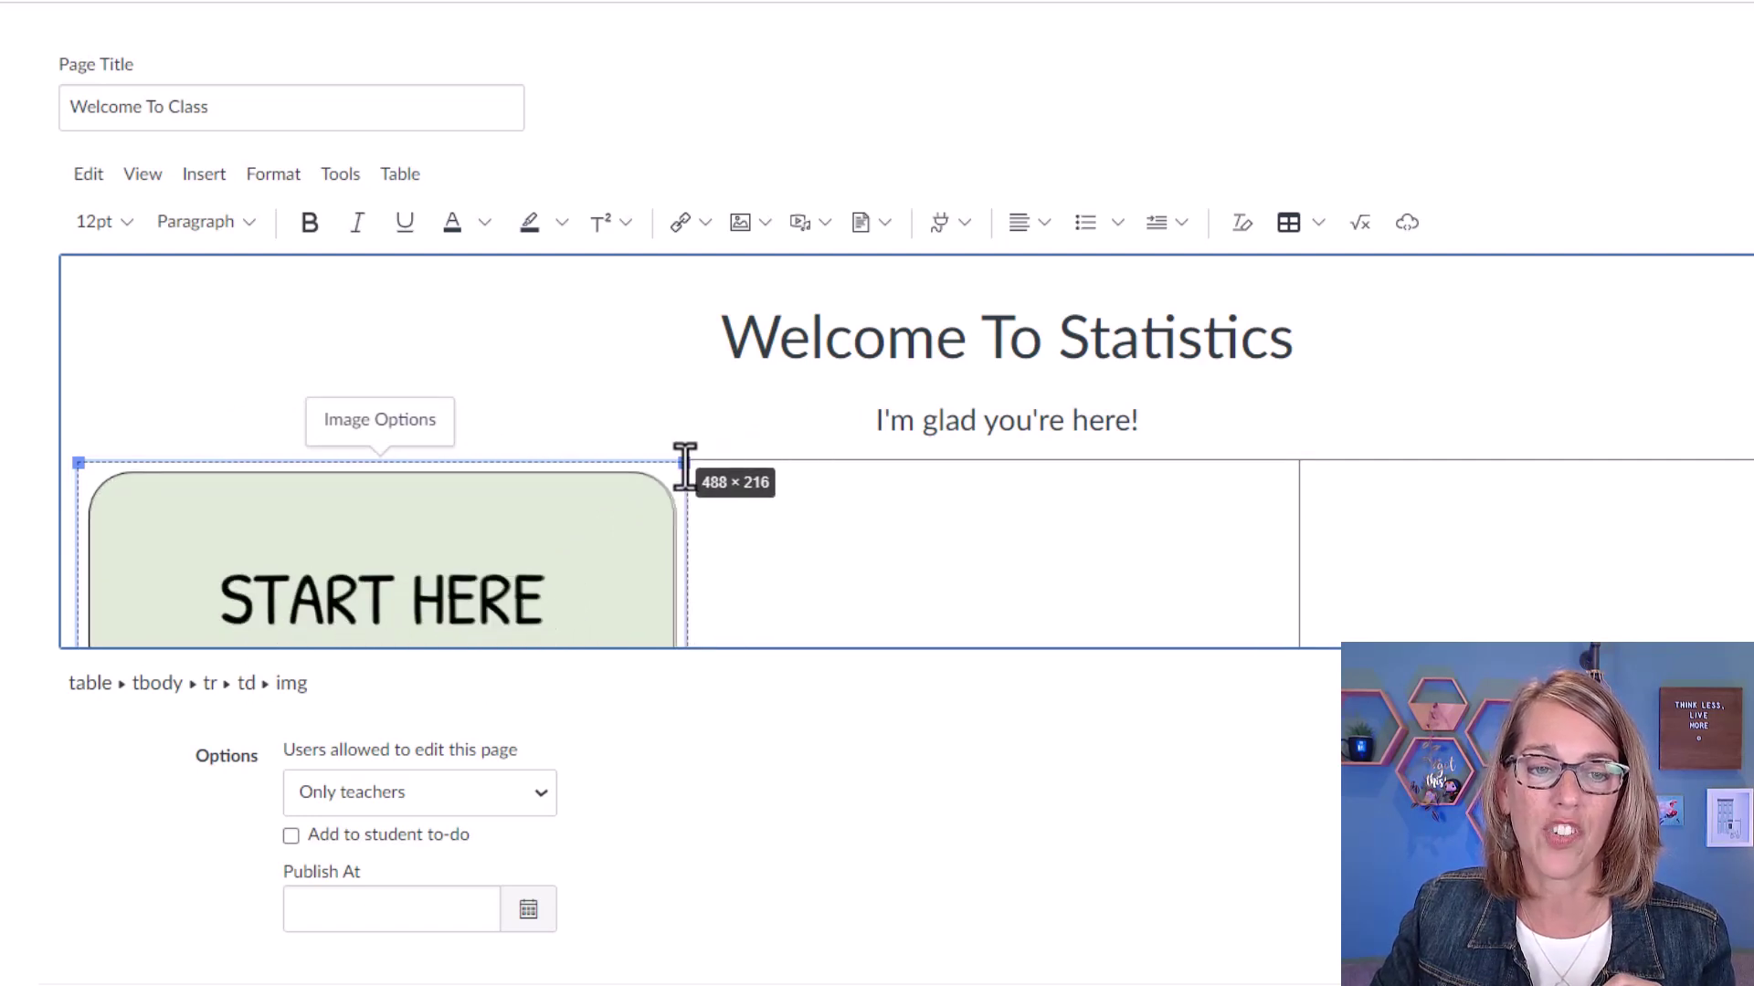
{"action": "left_click", "coordinate": [1078, 587]}
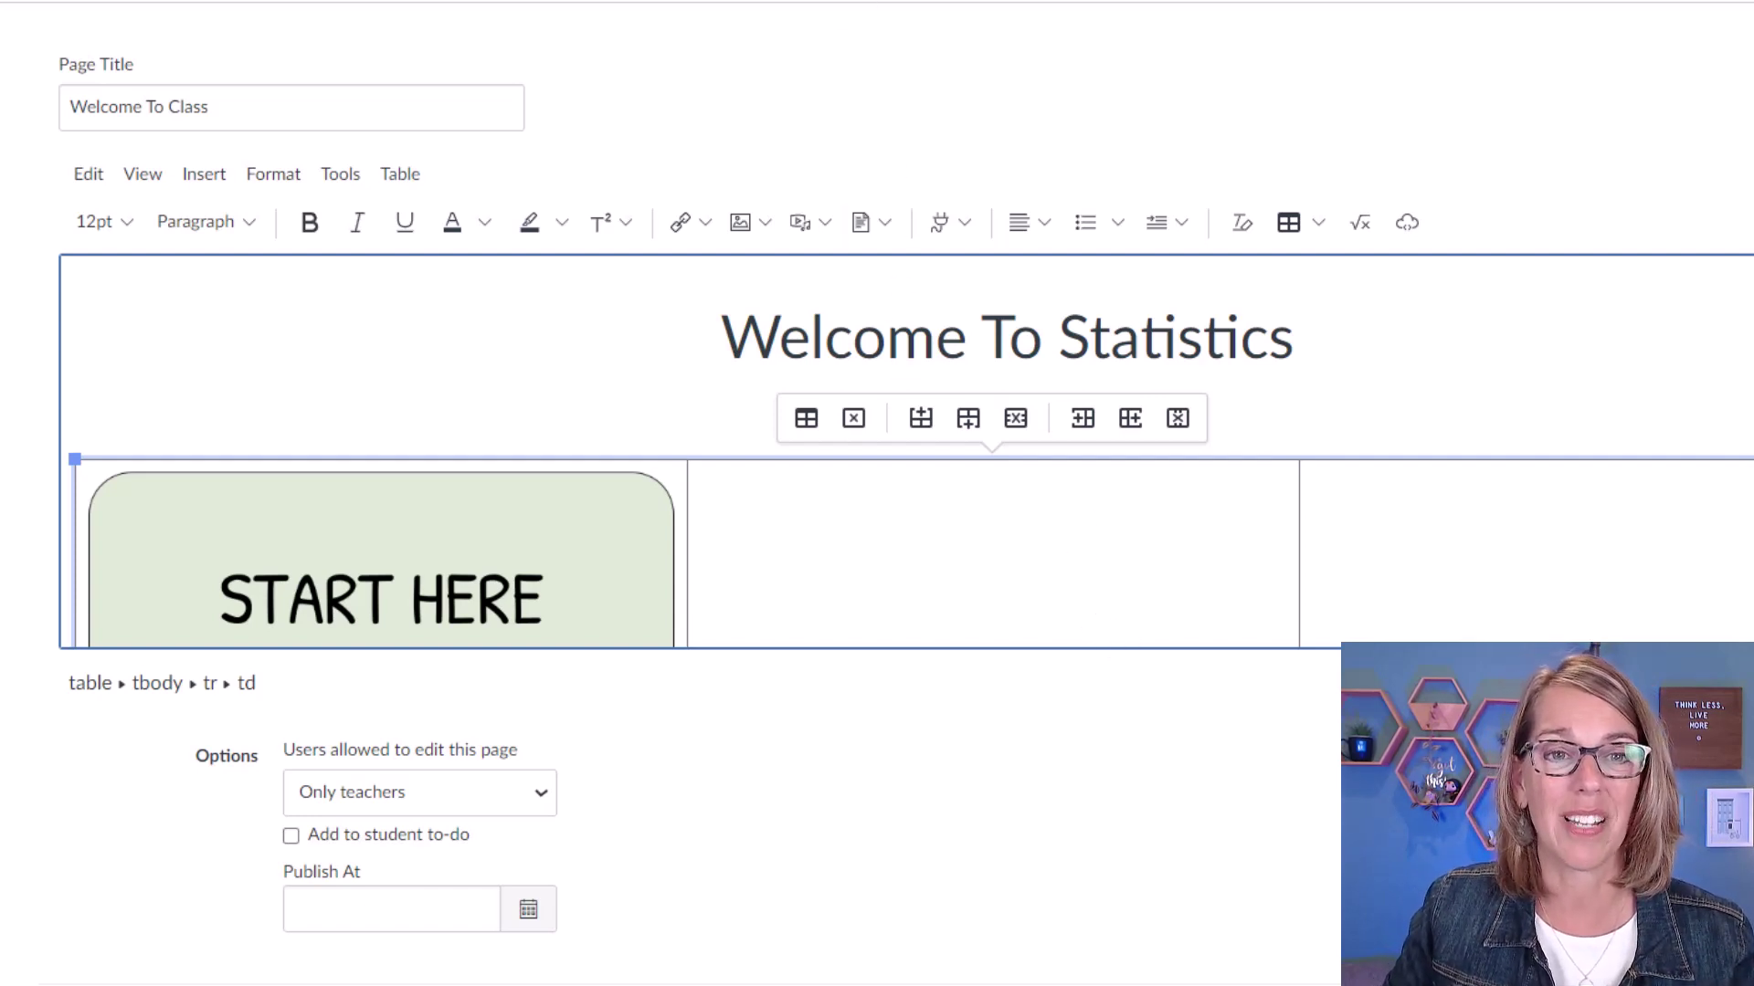
Change the button's label from START HERE to 'Class Syllabus'.
{"action": "left_click", "coordinate": [967, 31]}
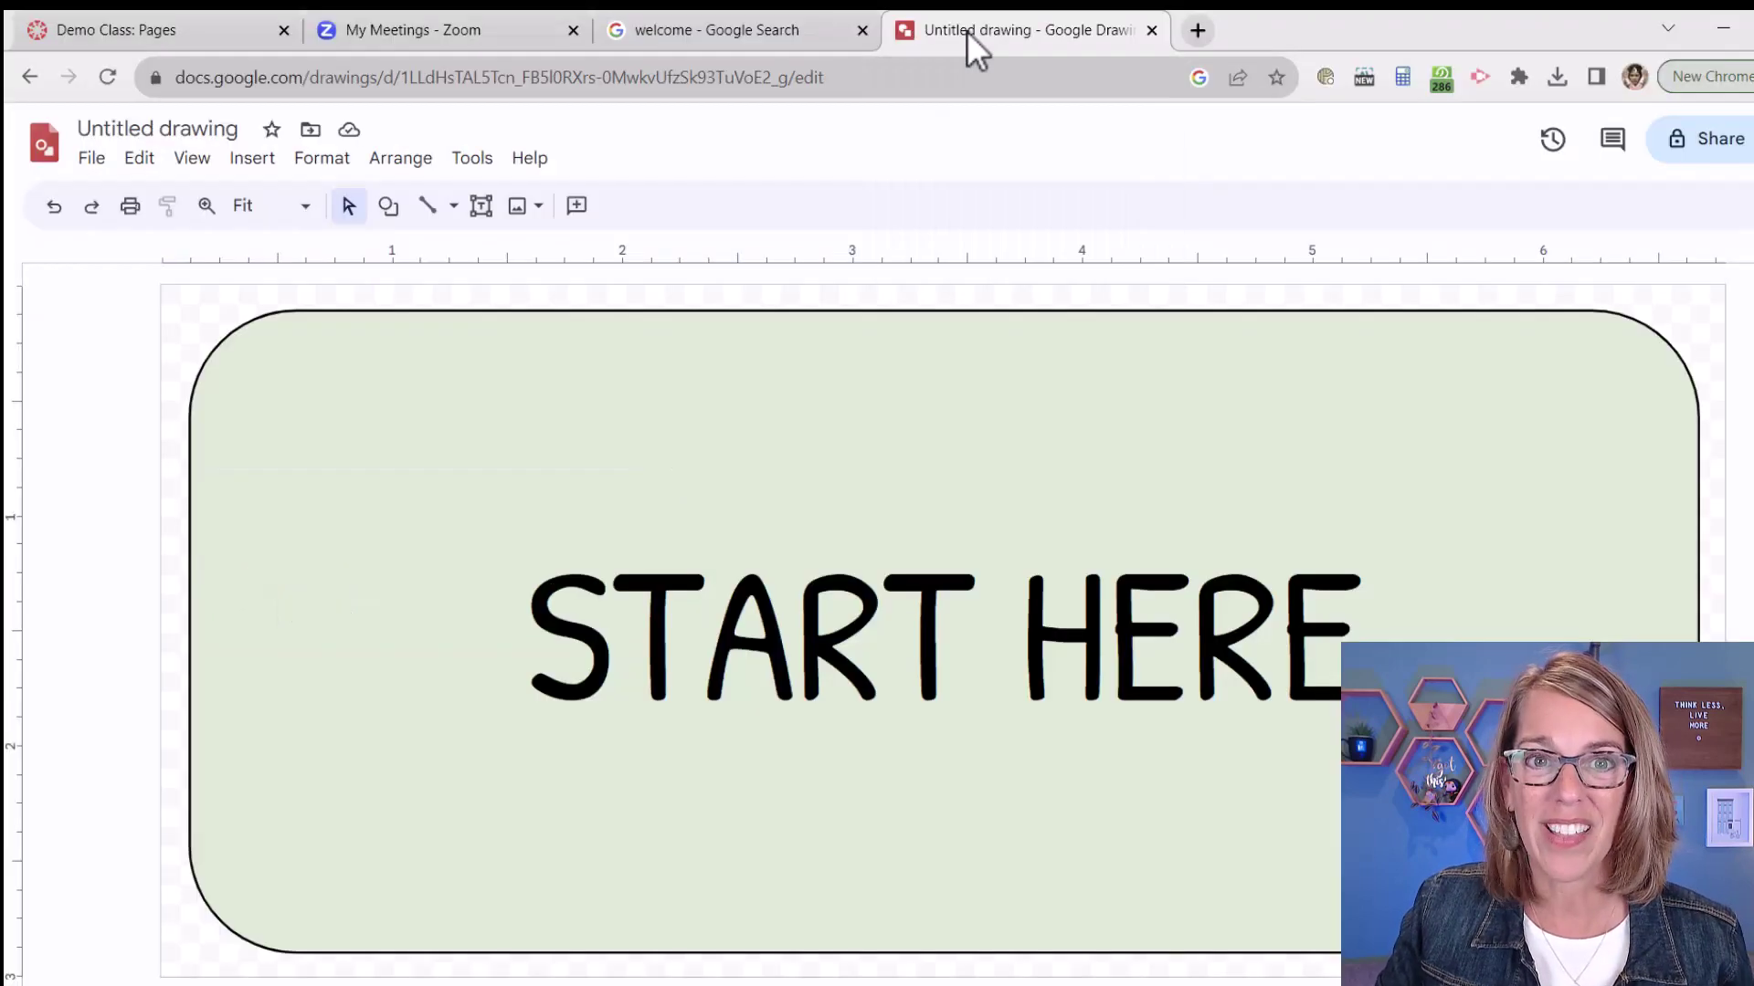
{"action": "left_click", "coordinate": [892, 656]}
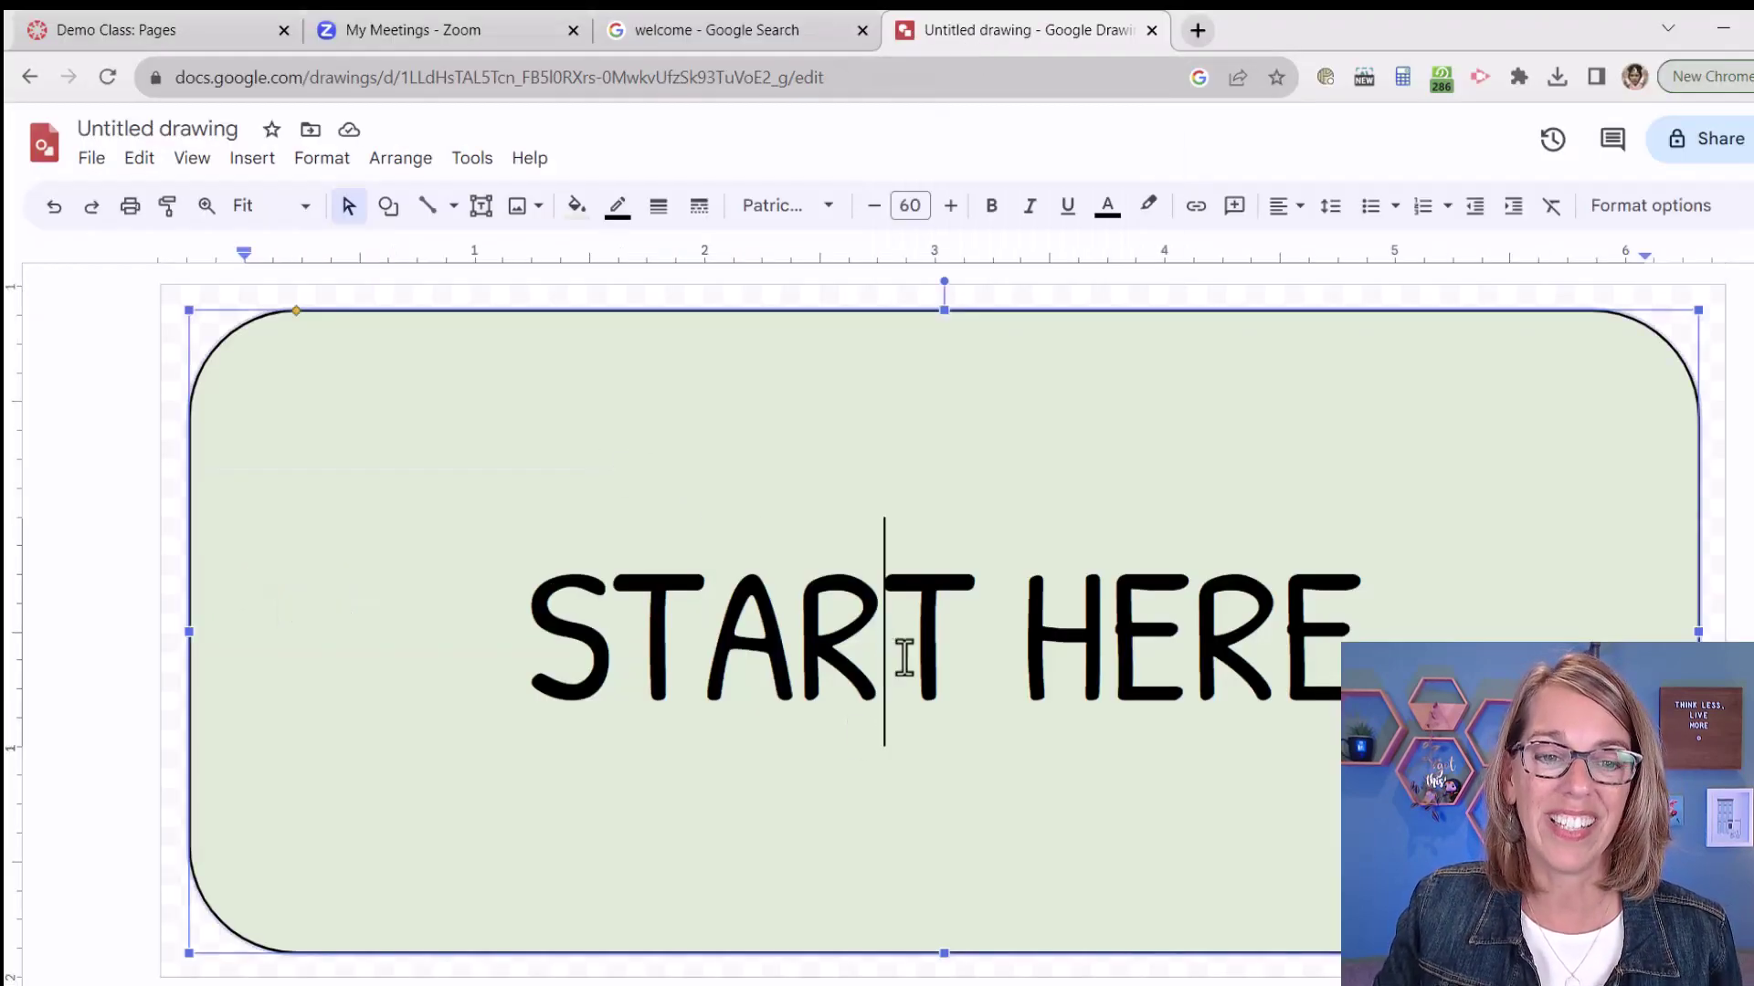
{"action": "left_click_drag", "start_coordinate": [1365, 658], "coordinate": [559, 681]}
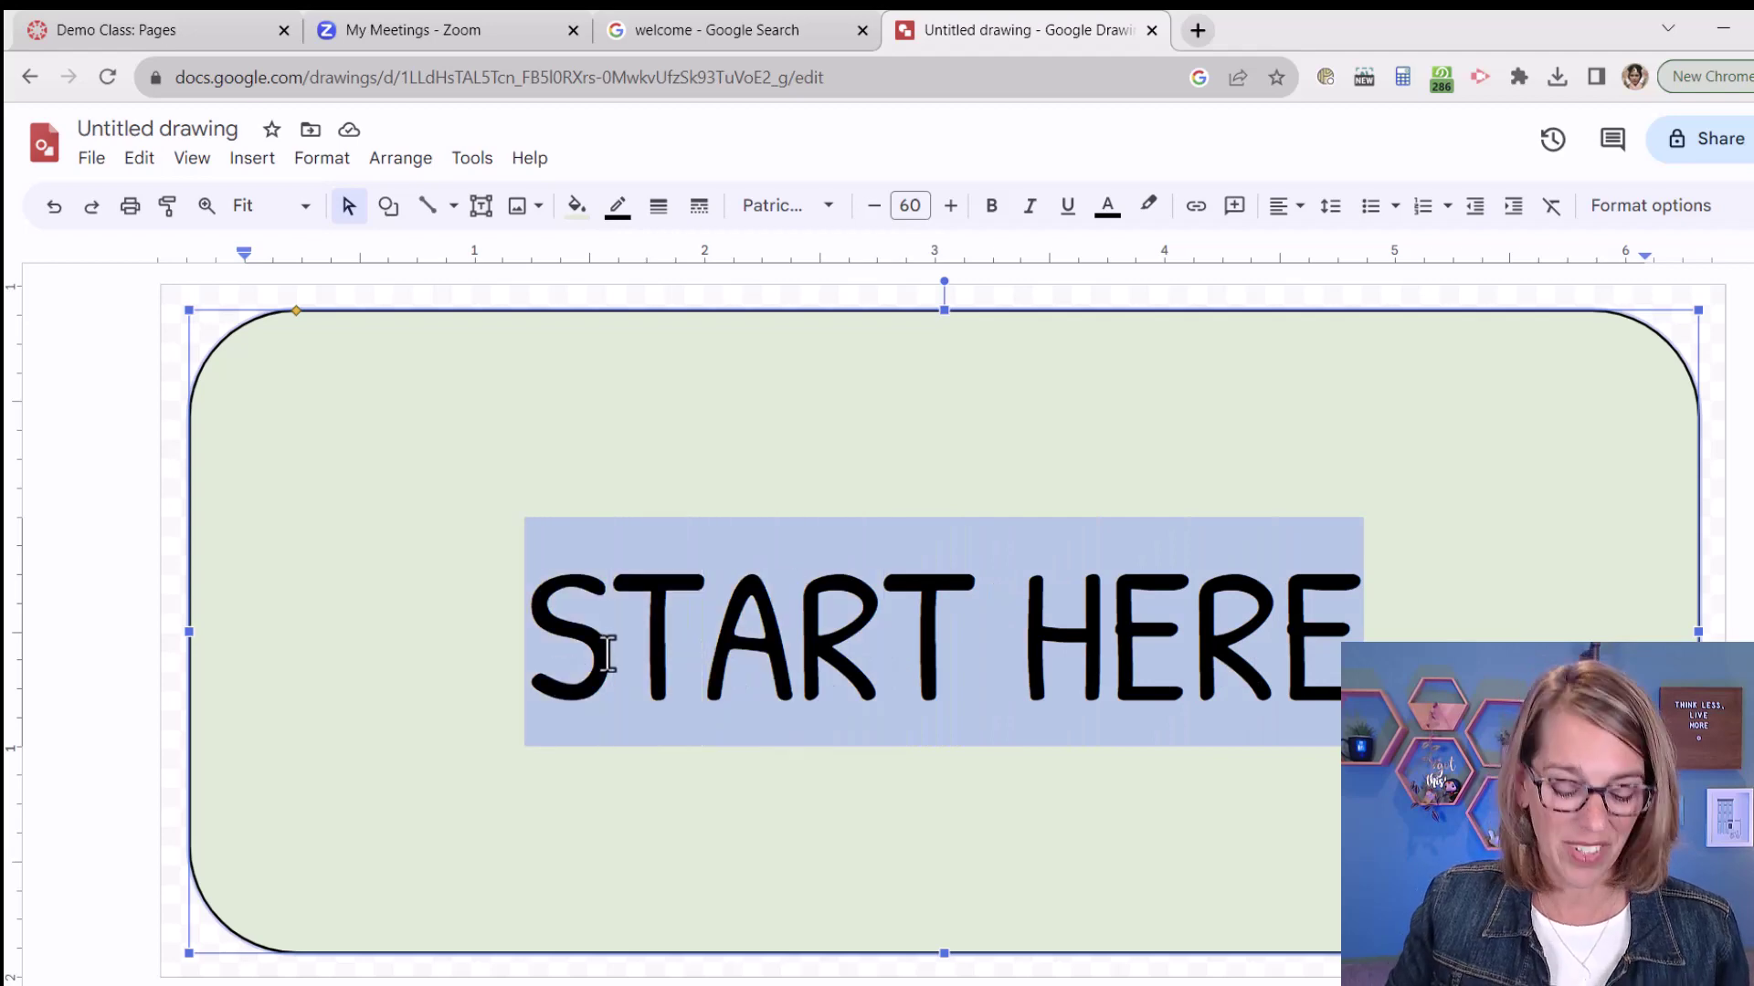
{"action": "type", "text": "Class Syllabus"}
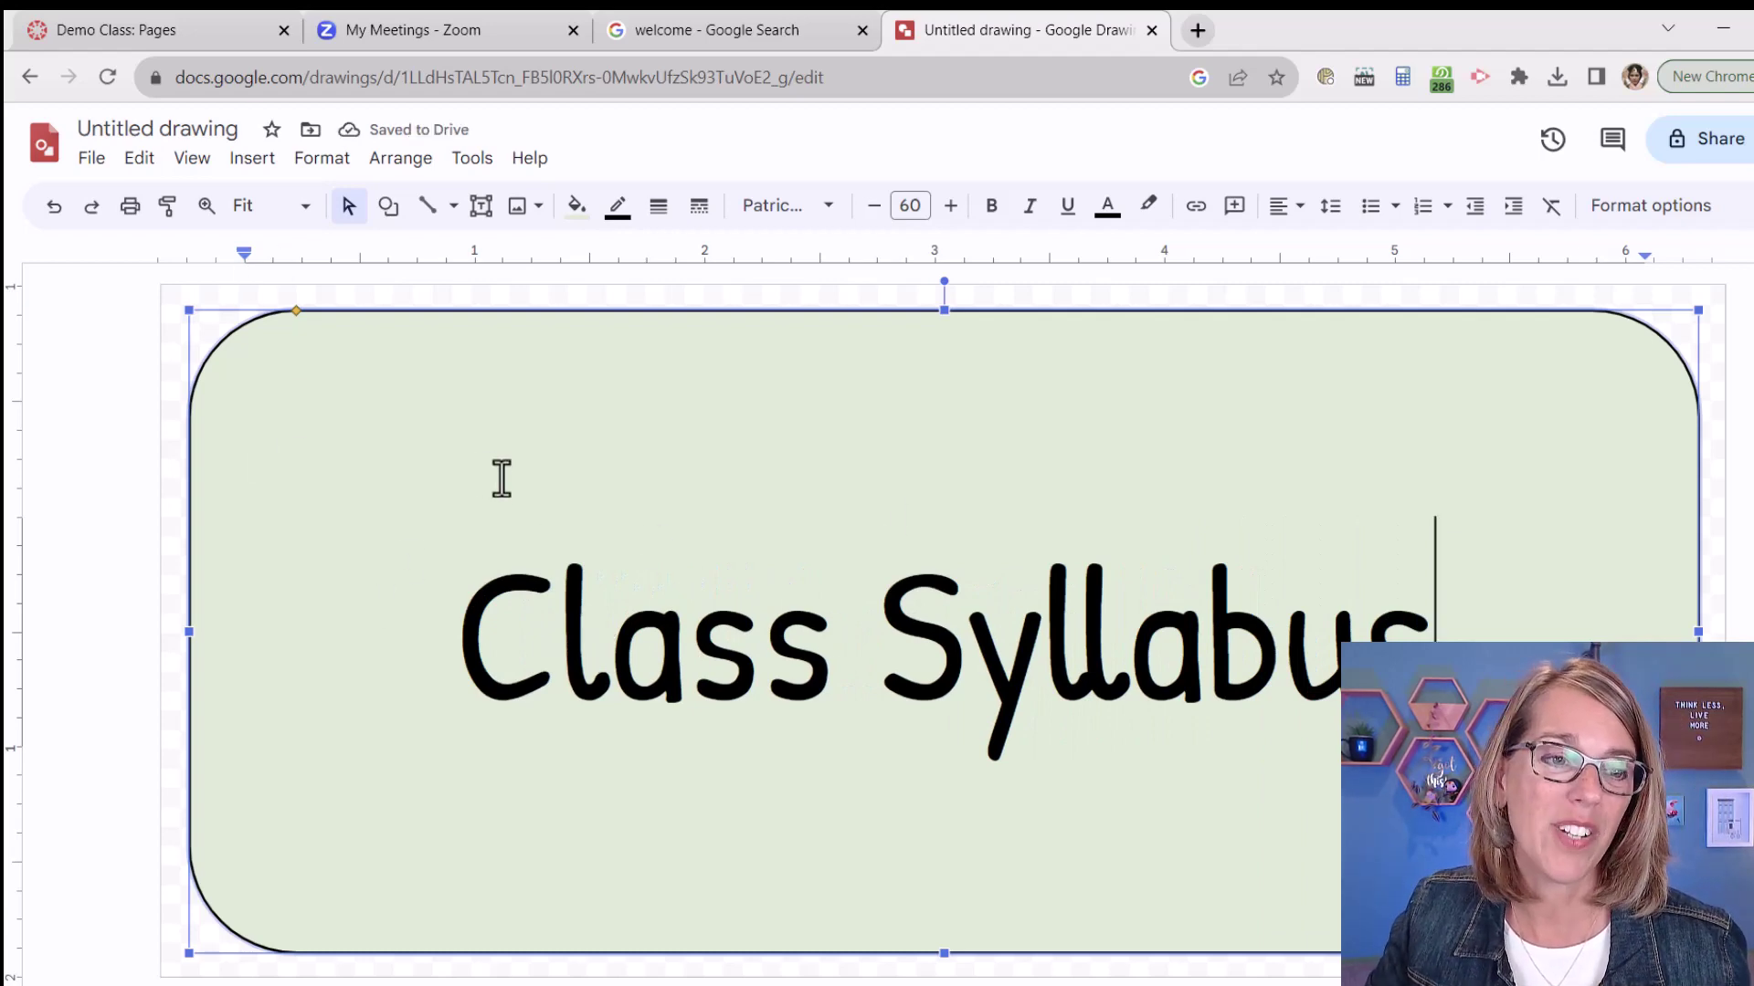
{"action": "key", "text": "Home"}
{"action": "key", "text": "Escape"}
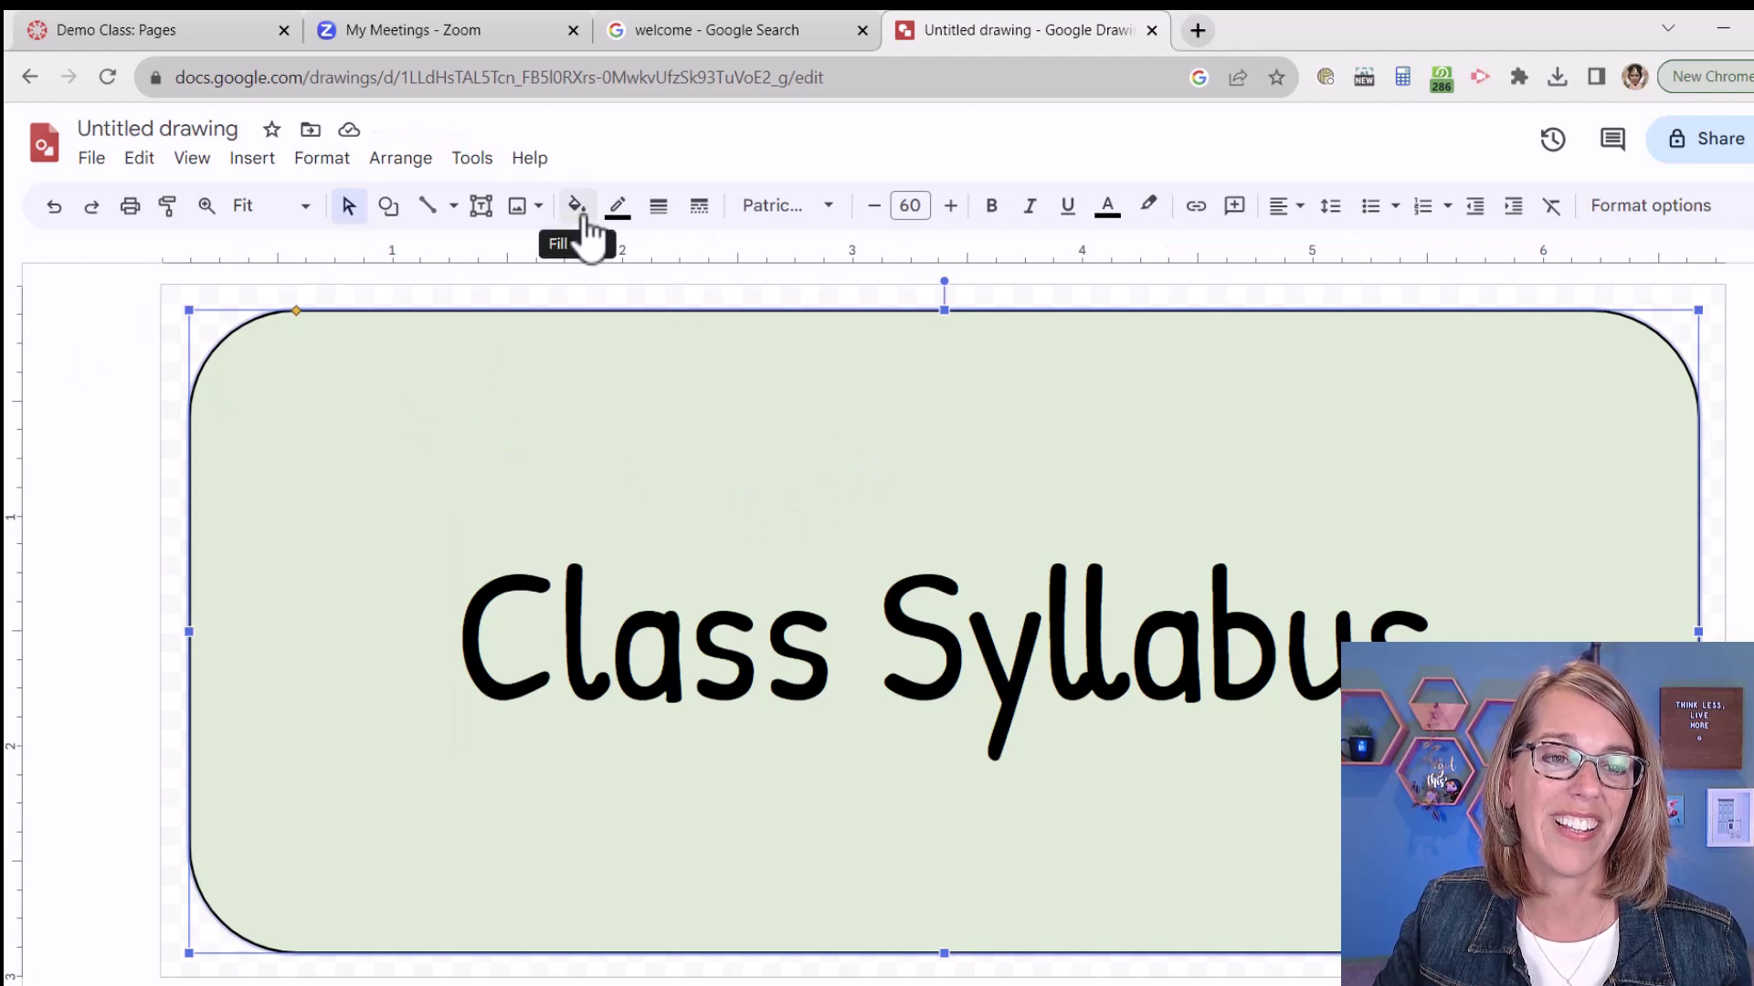
Fill the button pale cream and download the drawing as a PNG image.
{"action": "left_click", "coordinate": [578, 210]}
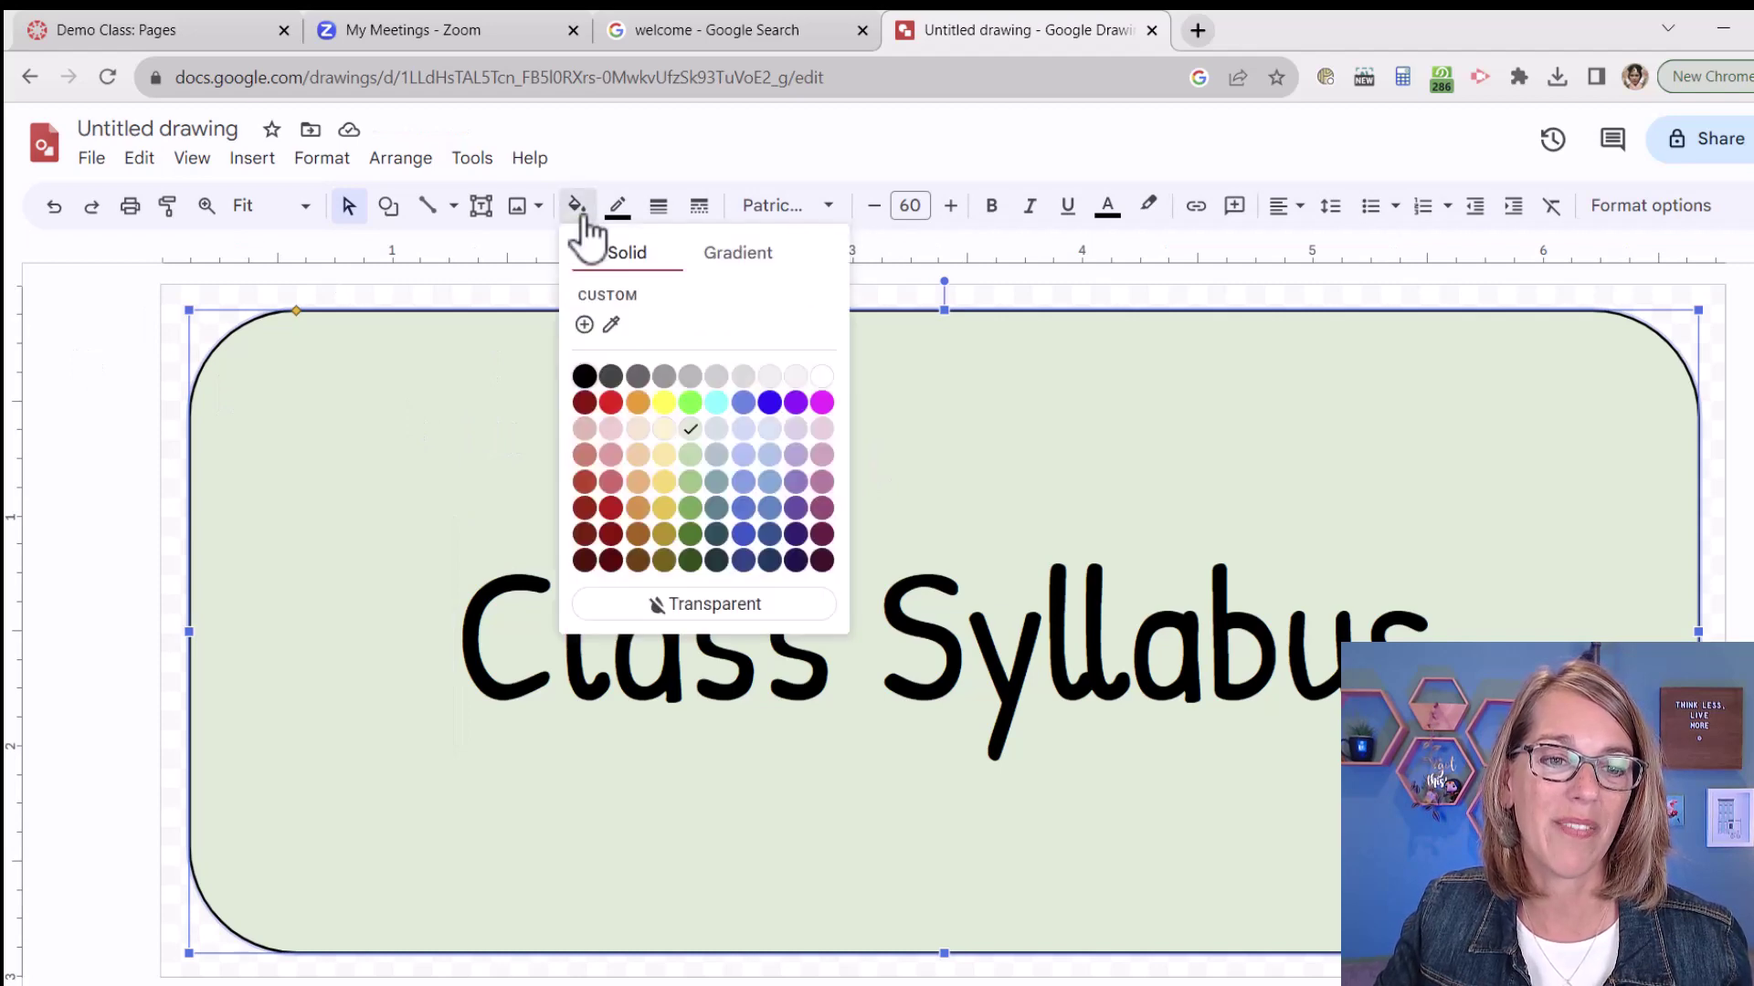
{"action": "left_click", "coordinate": [664, 429]}
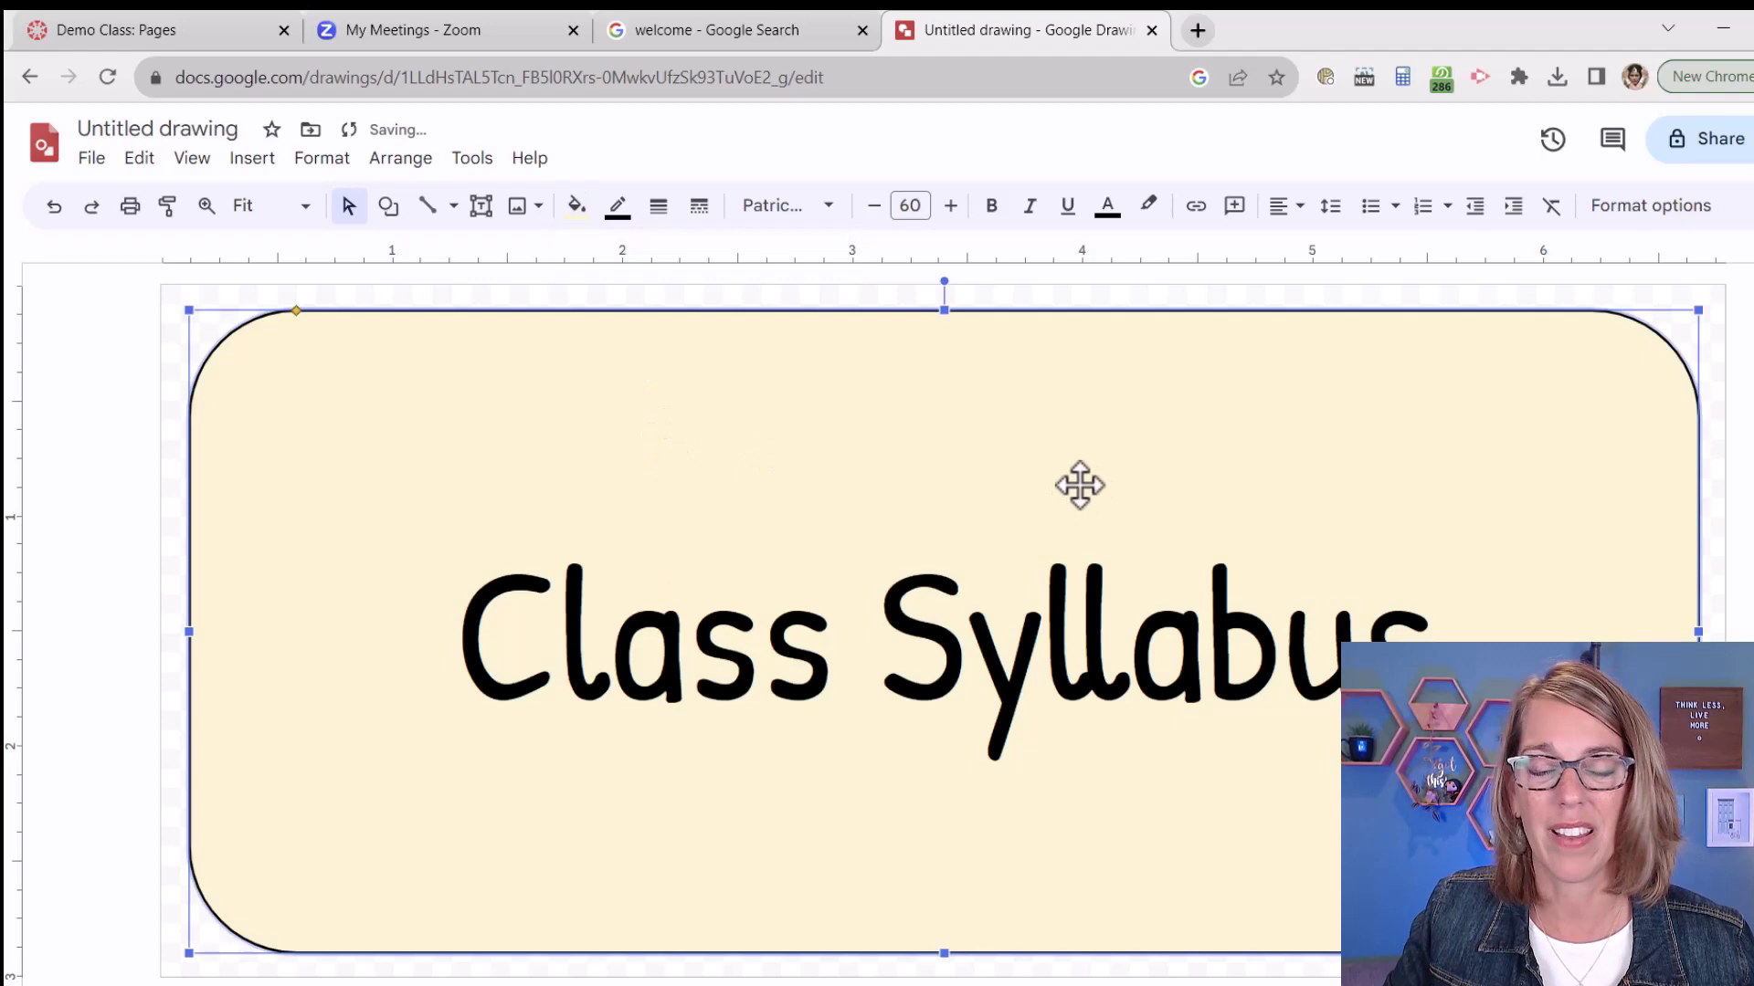
{"action": "left_click", "coordinate": [1710, 594]}
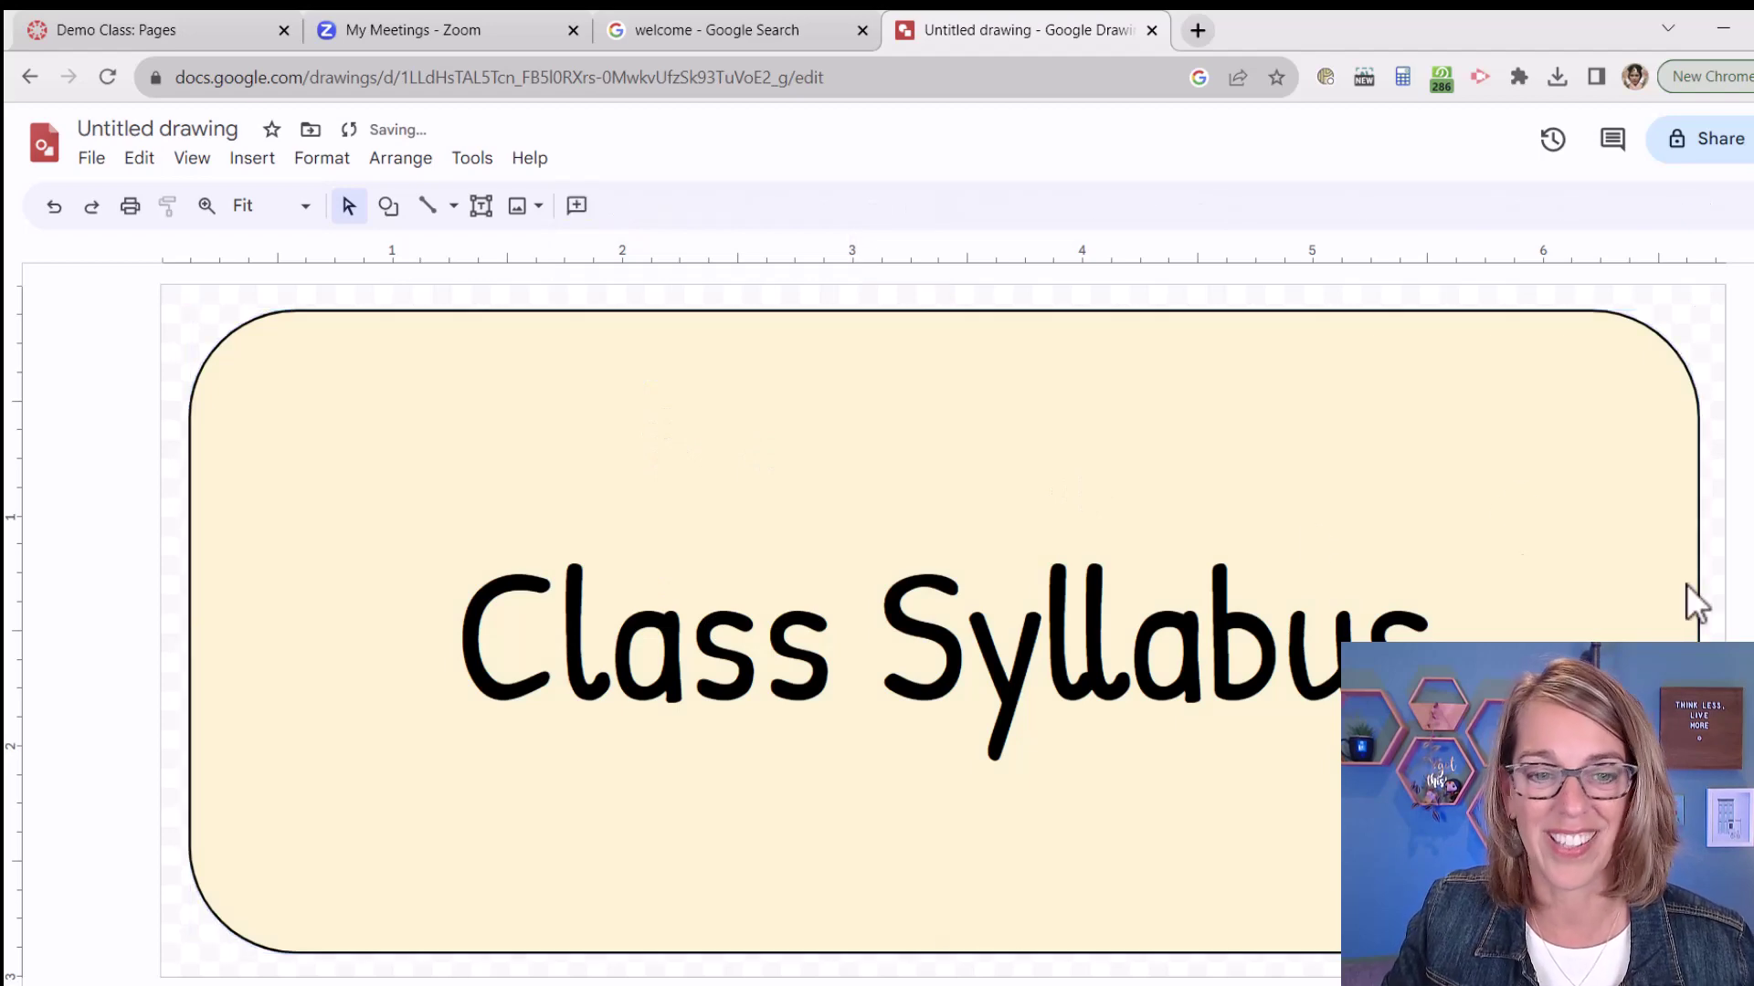
{"action": "left_click", "coordinate": [100, 168]}
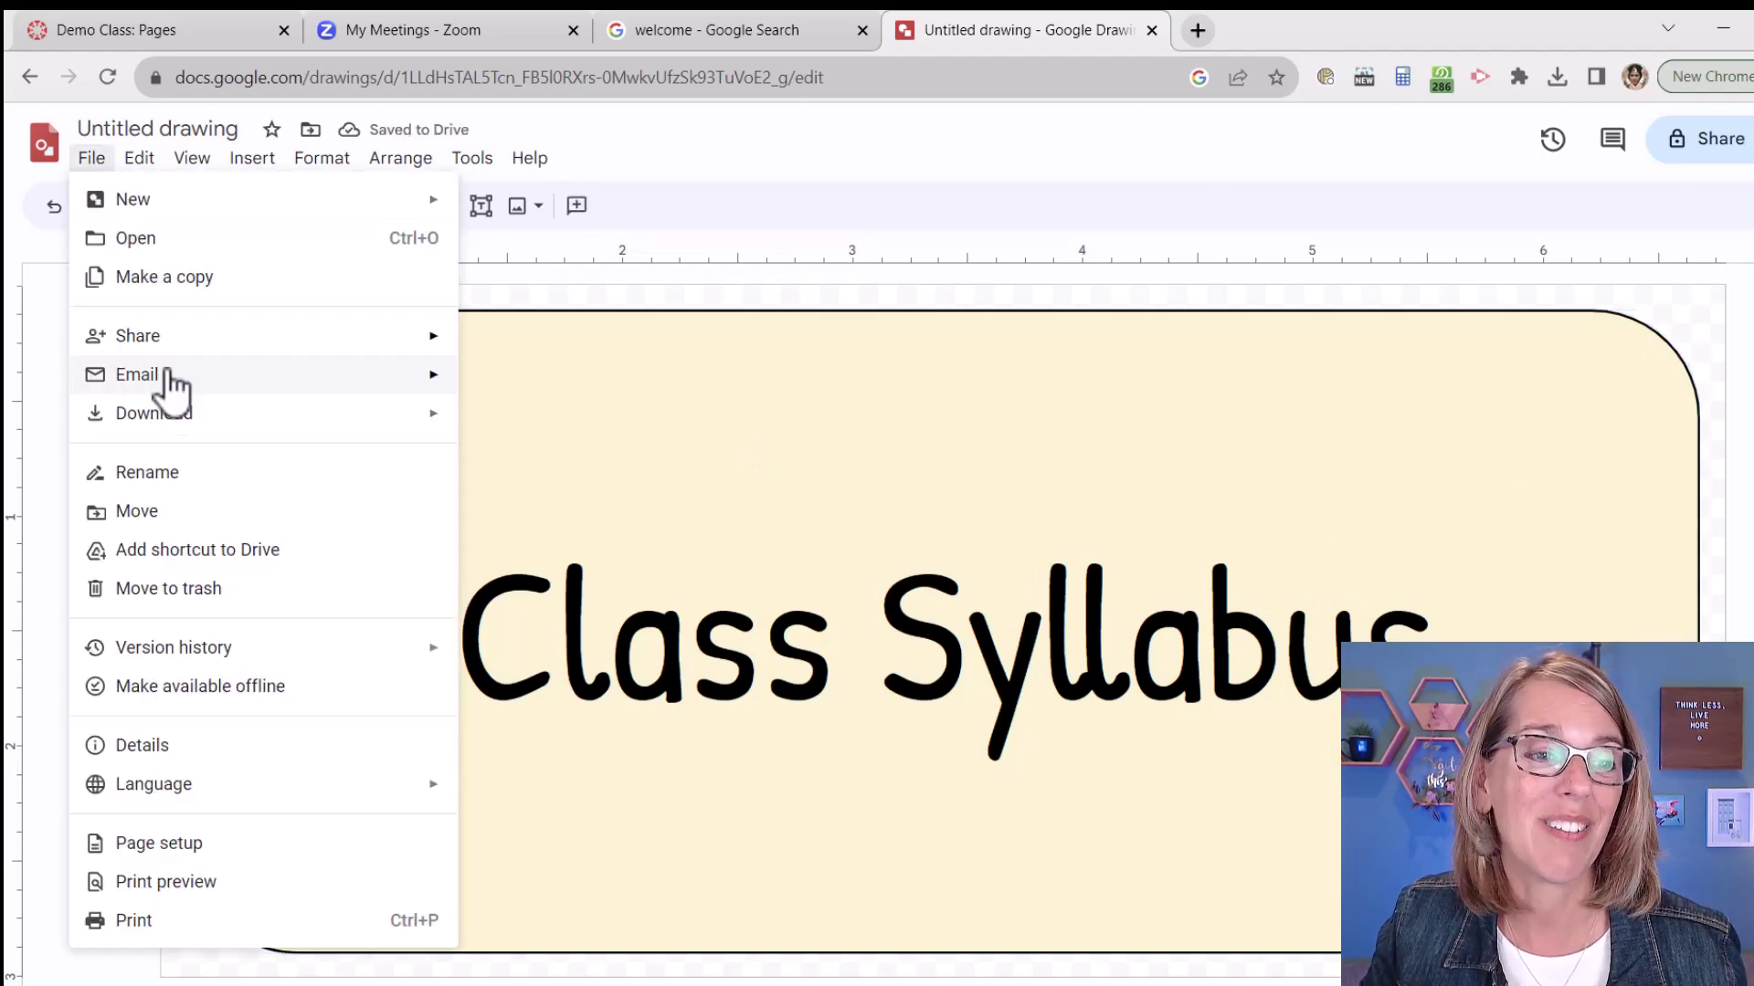
{"action": "mouse_move", "coordinate": [190, 424]}
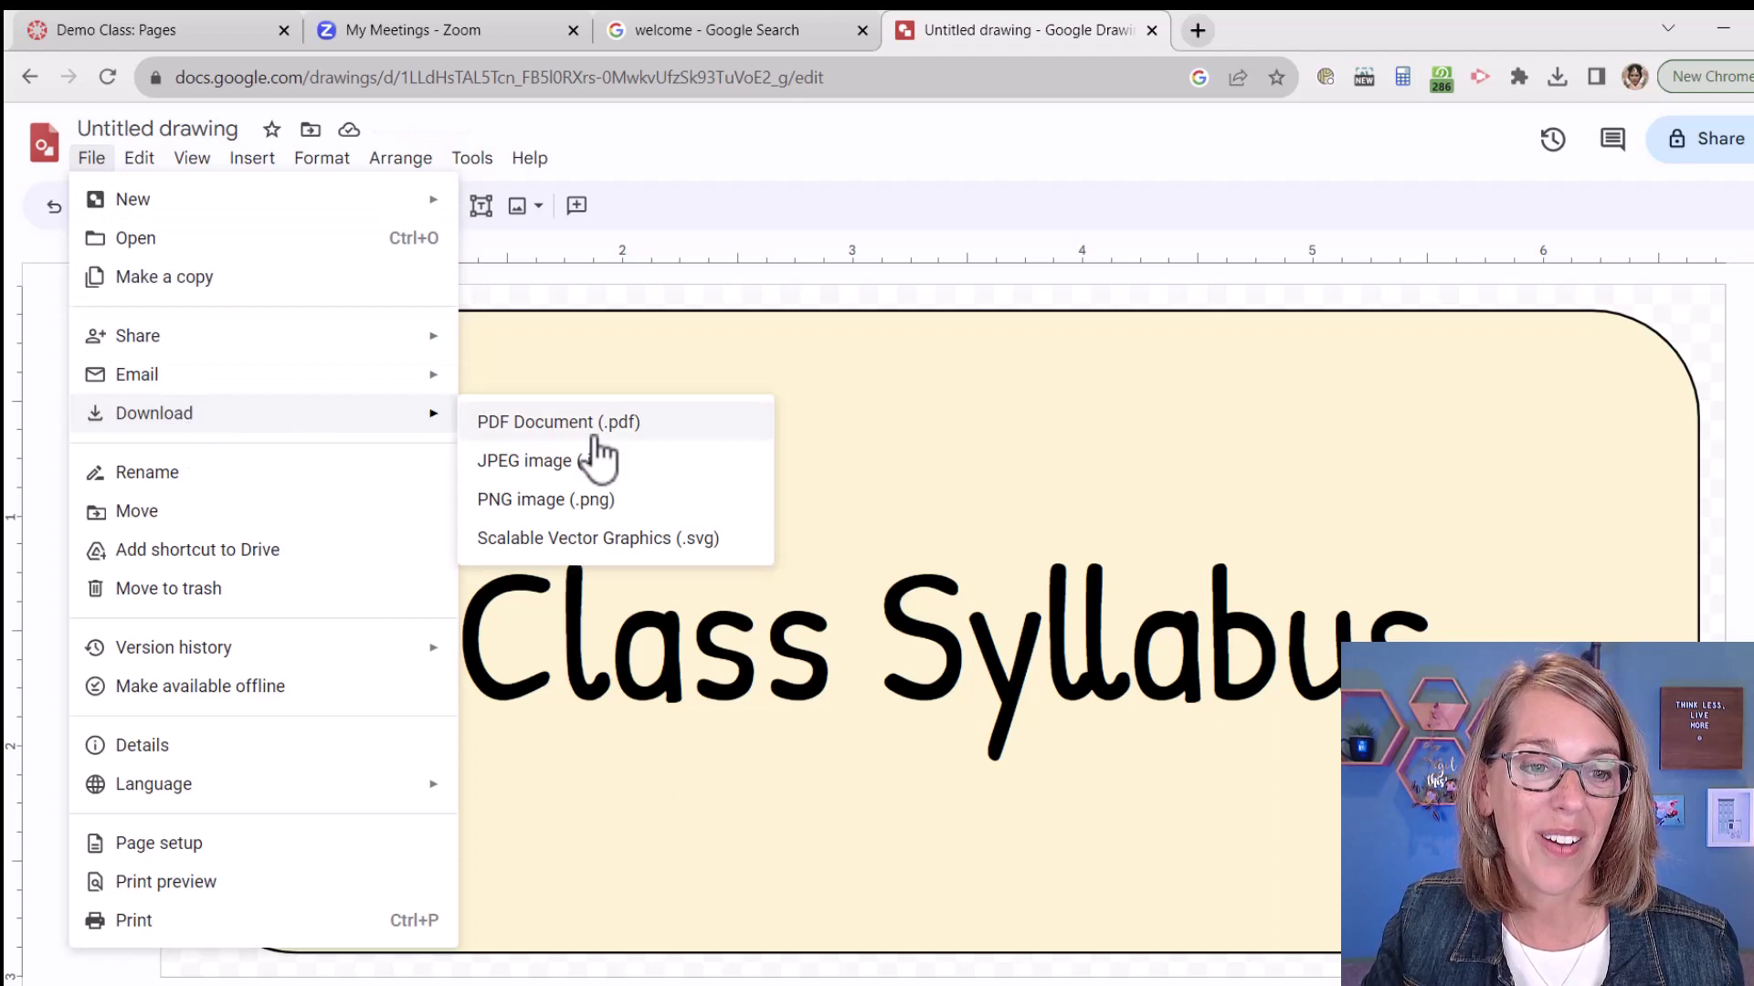
{"action": "left_click", "coordinate": [595, 504]}
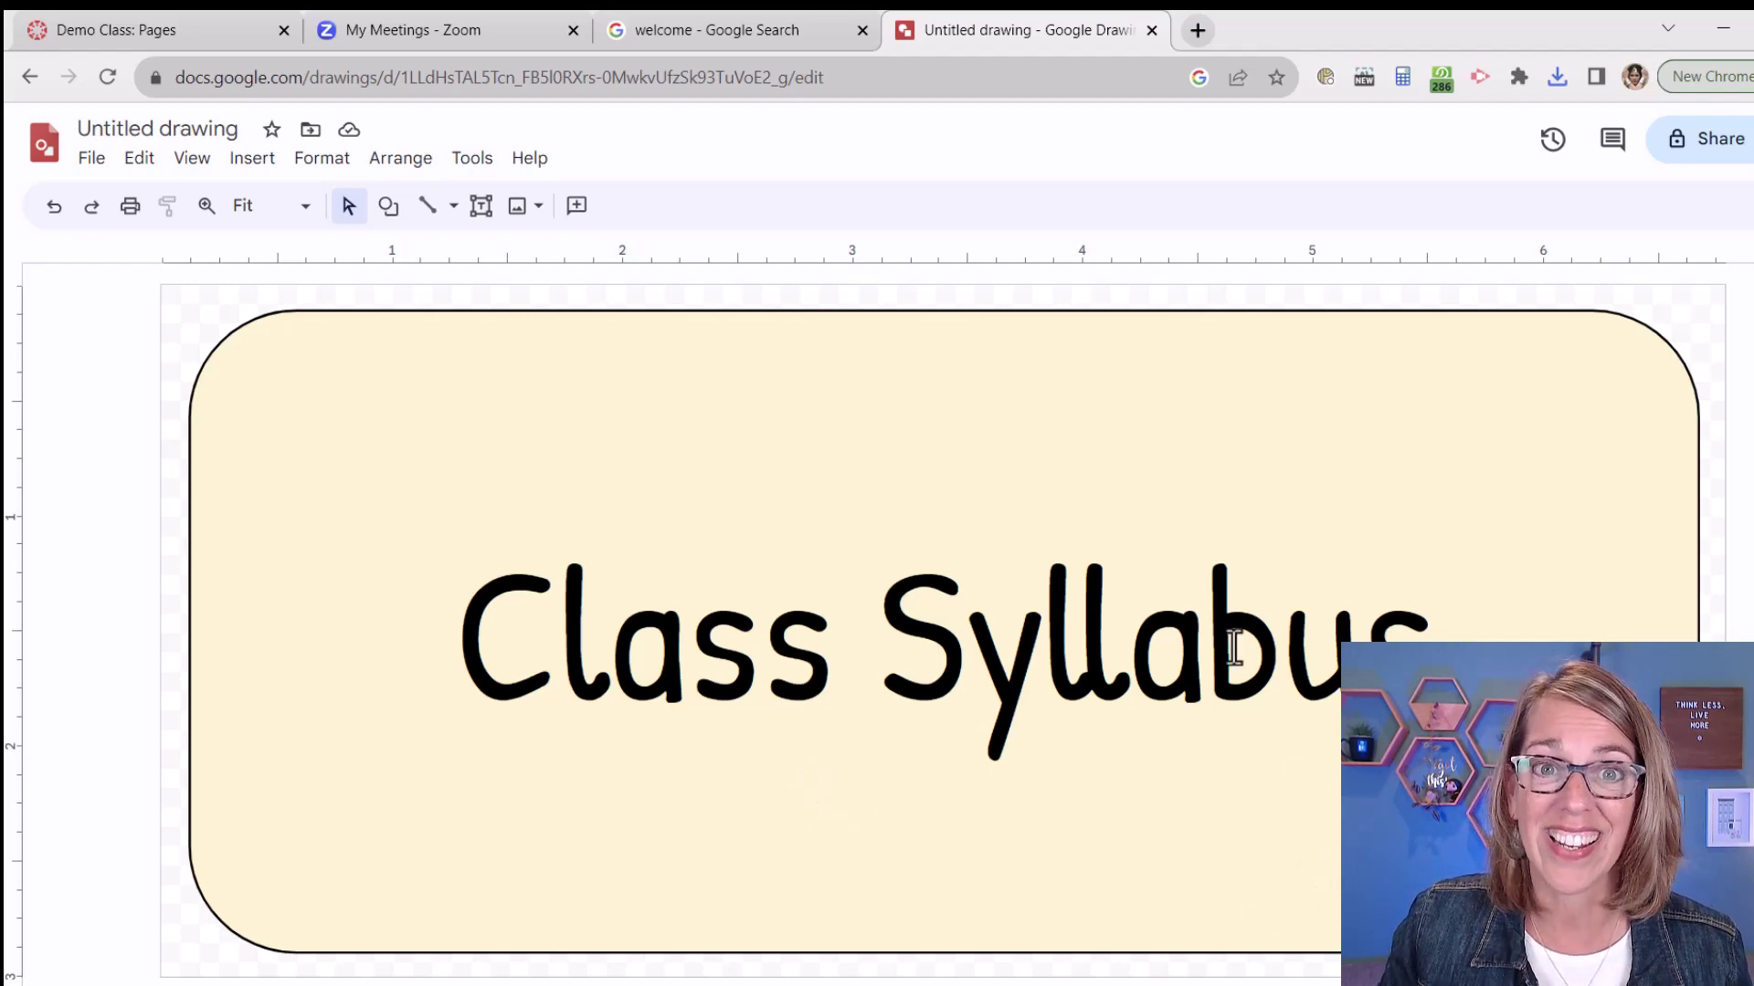
Back in Canvas, start an image upload with the cursor in the second table cell.
{"action": "left_click", "coordinate": [130, 26]}
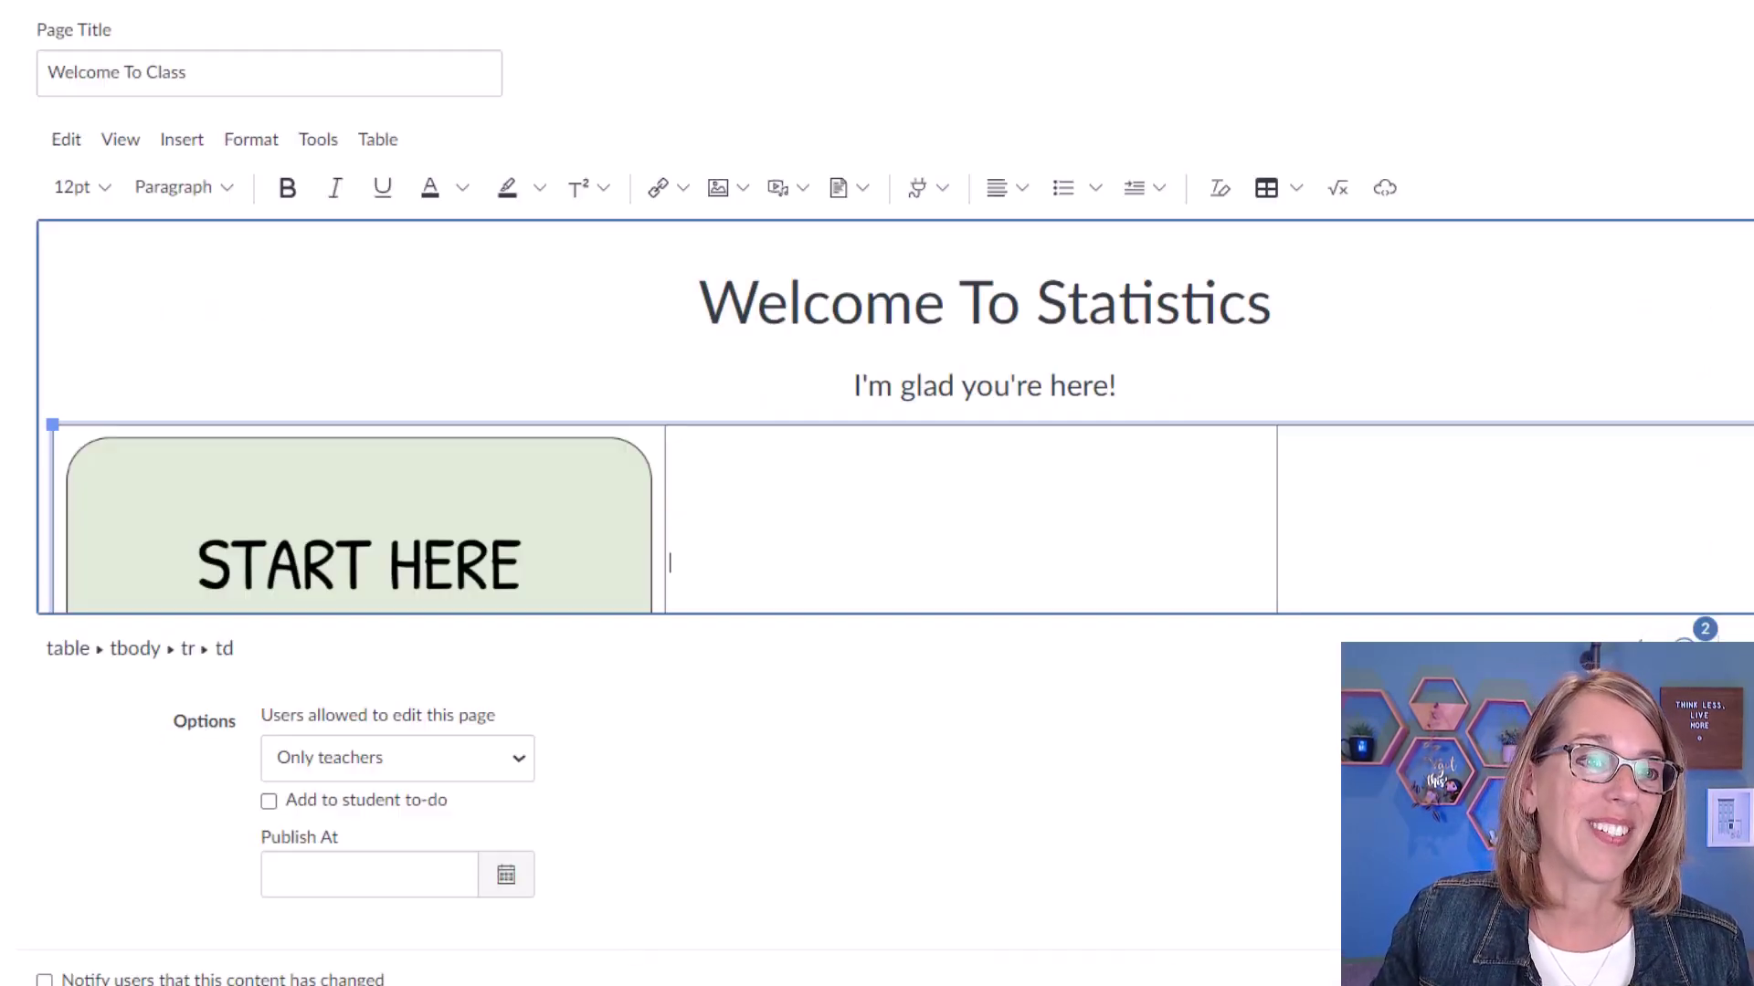
{"action": "left_click", "coordinate": [790, 523]}
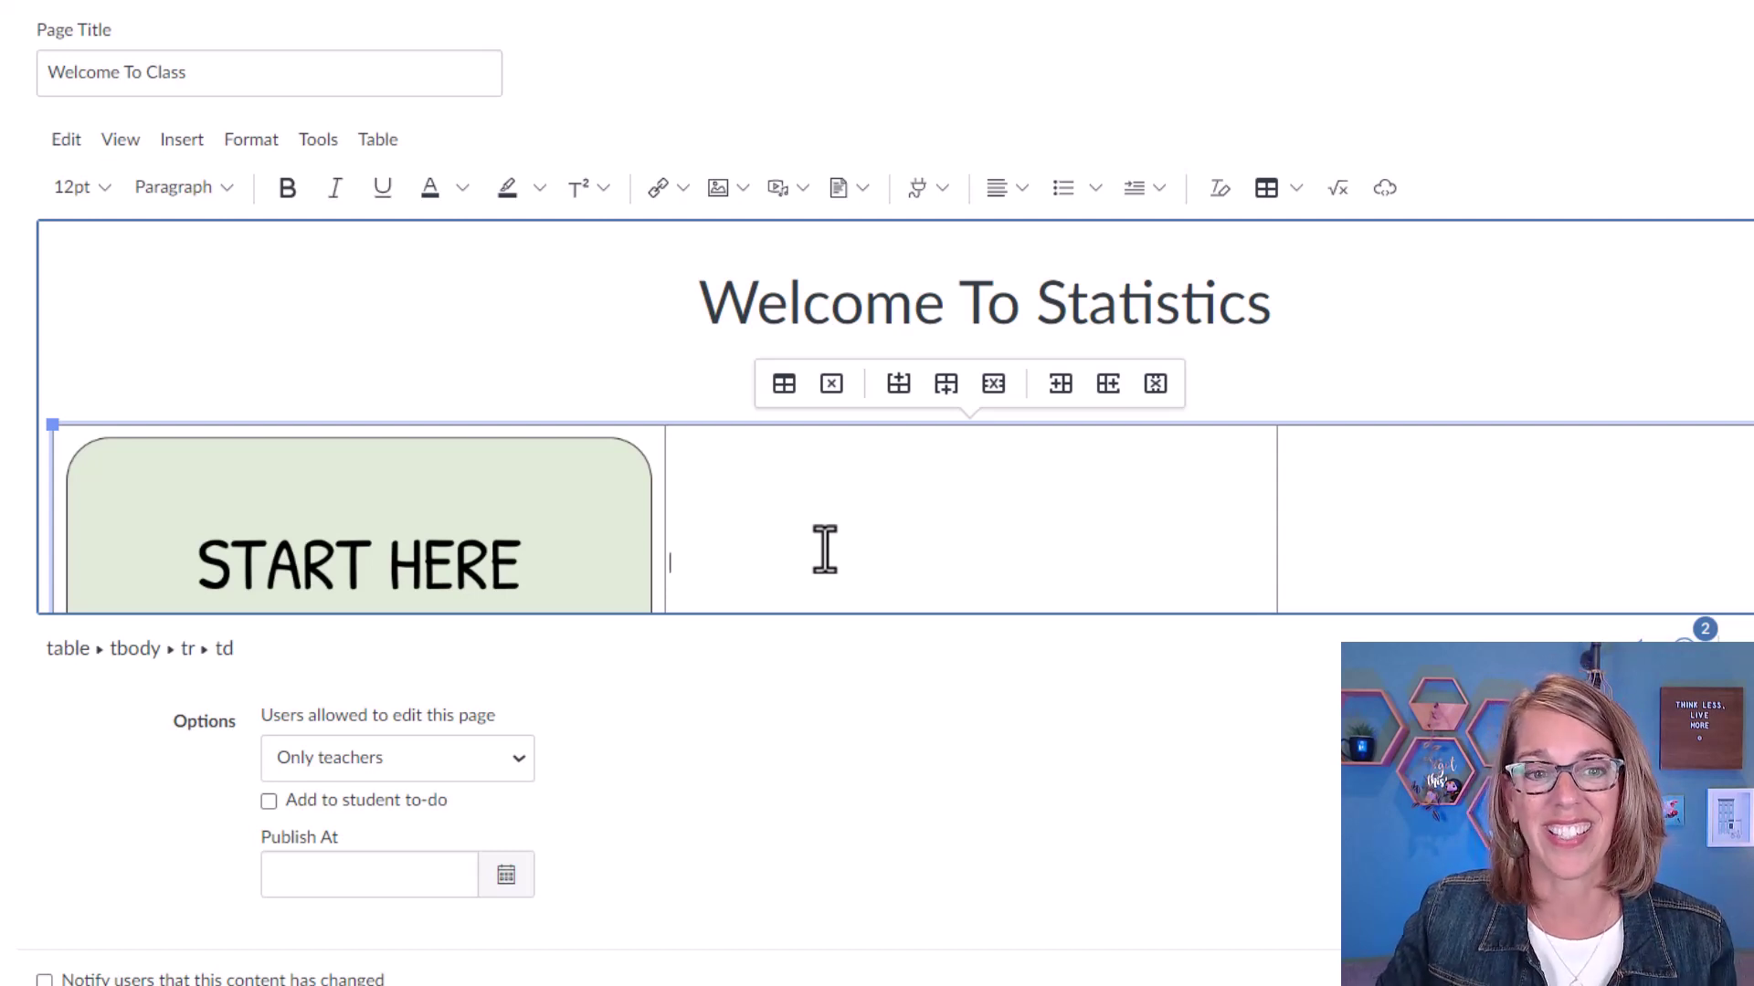
{"action": "left_click", "coordinate": [747, 192]}
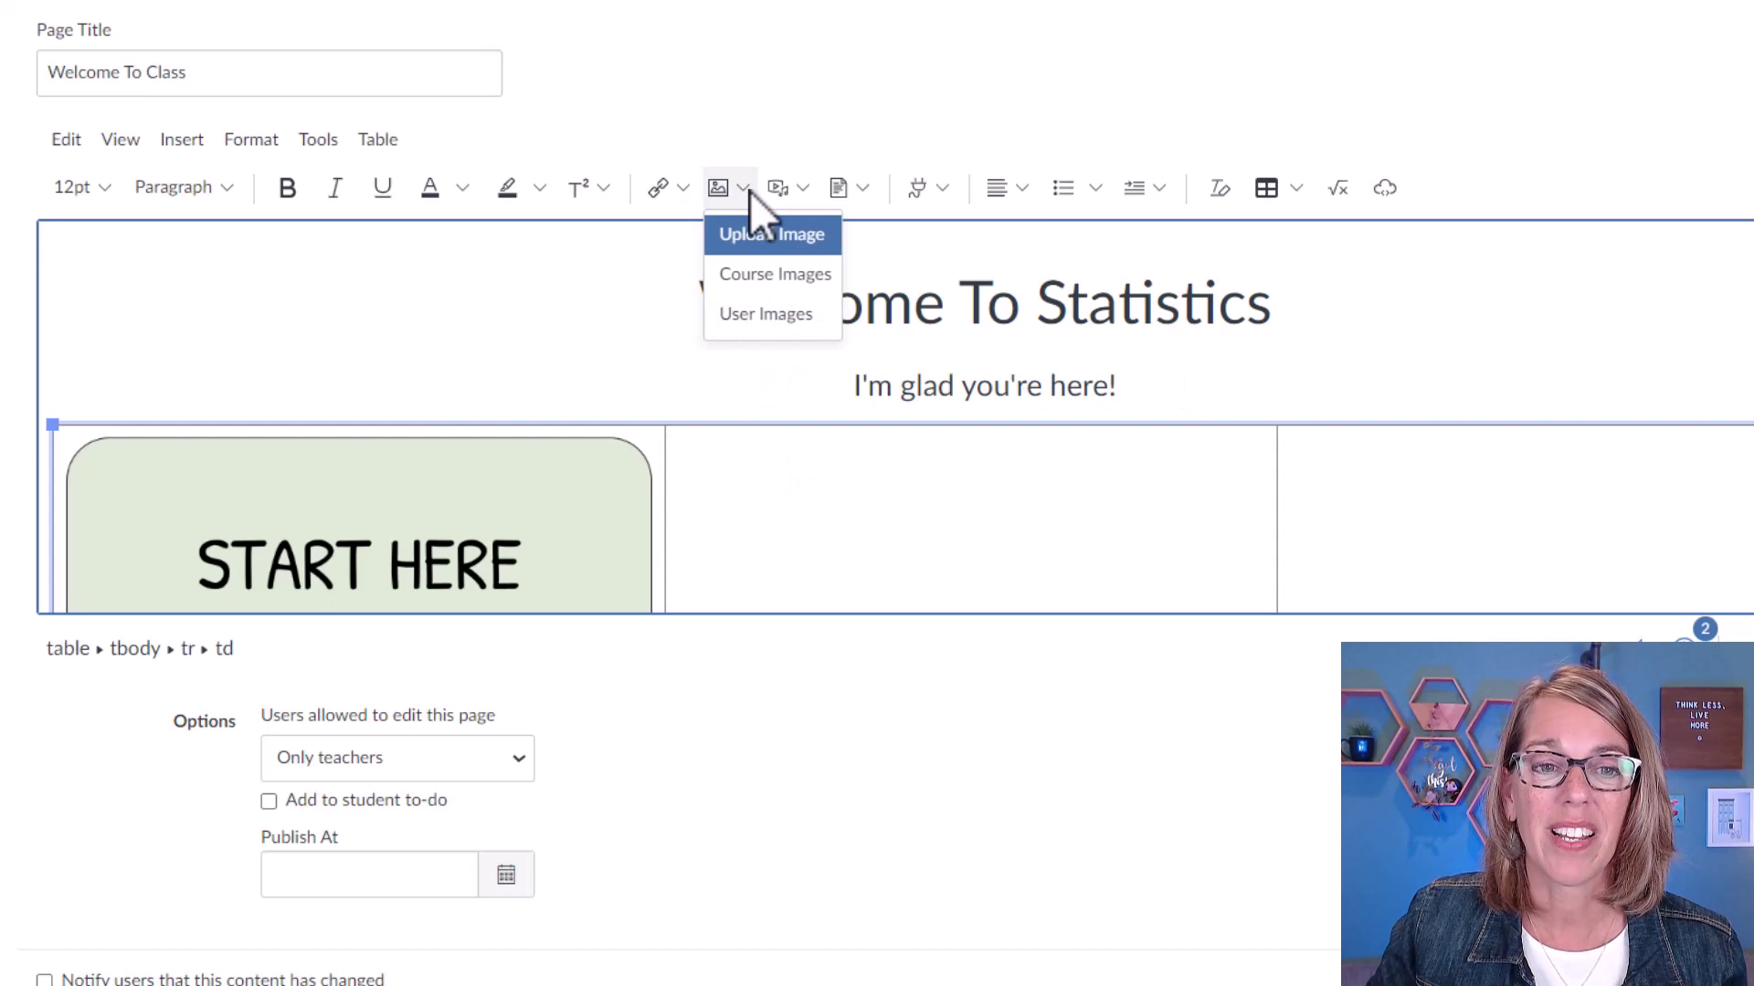
{"action": "left_click", "coordinate": [773, 236]}
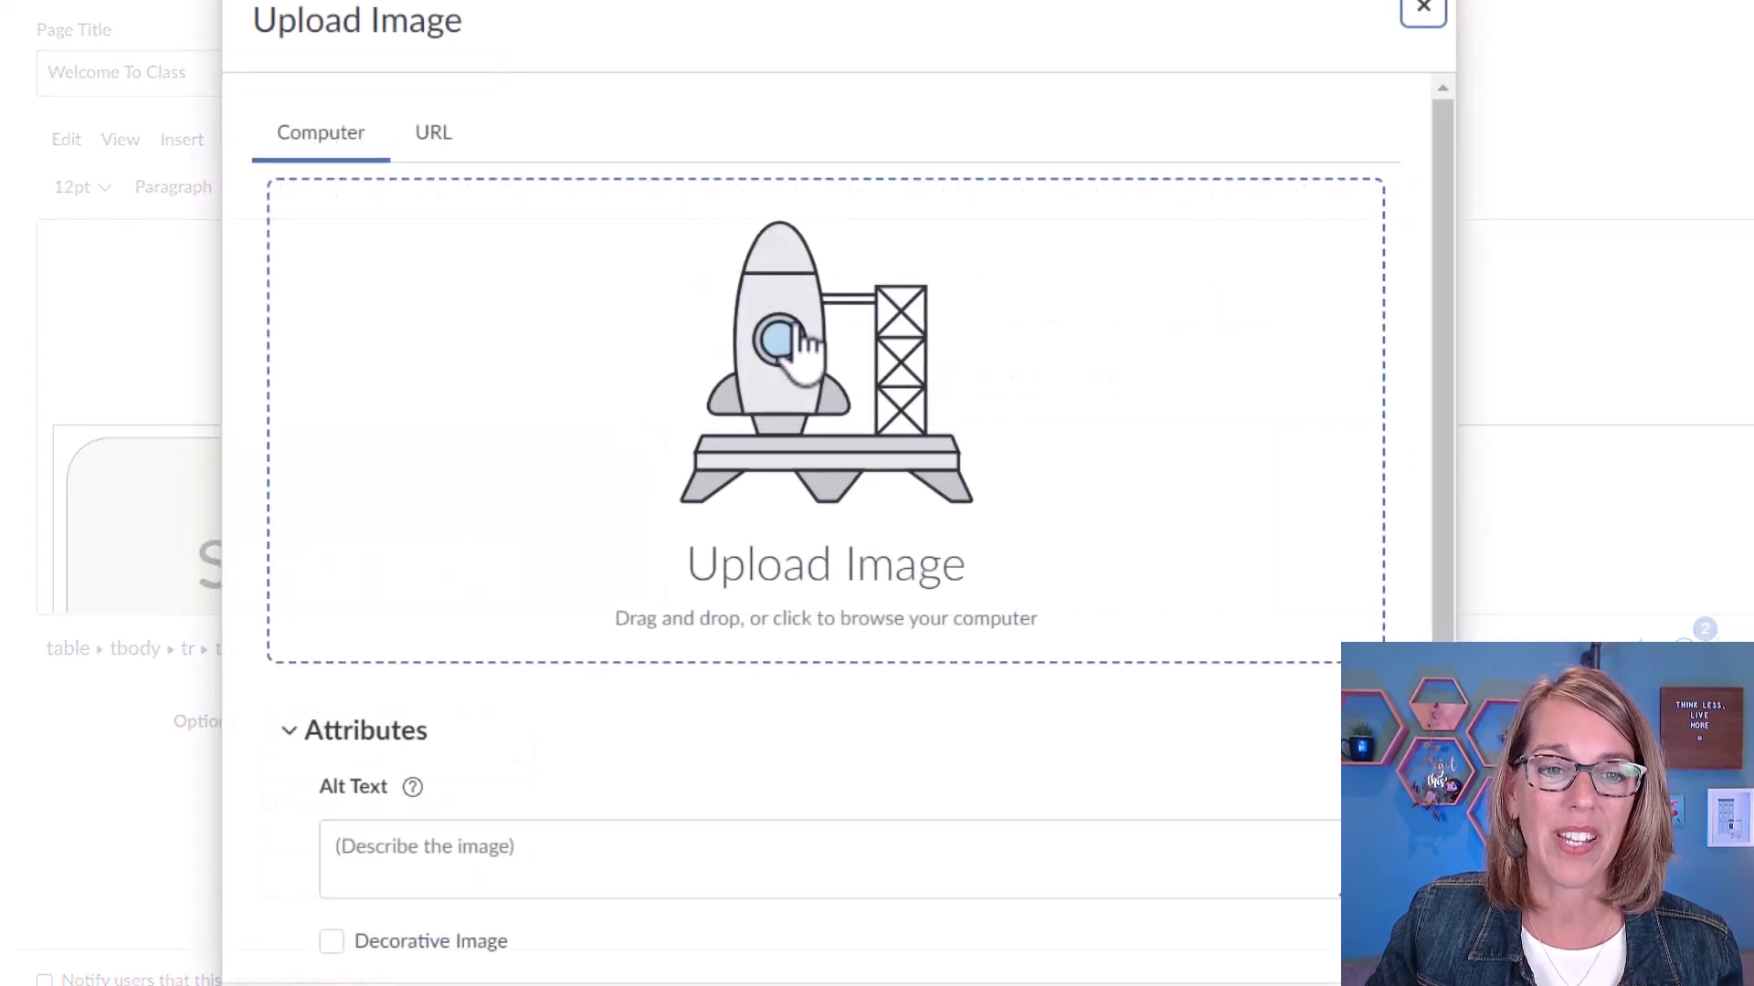
Upload Untitled drawing (13).png with alt text 'Click for syllabus' and insert it.
{"action": "left_click", "coordinate": [825, 402]}
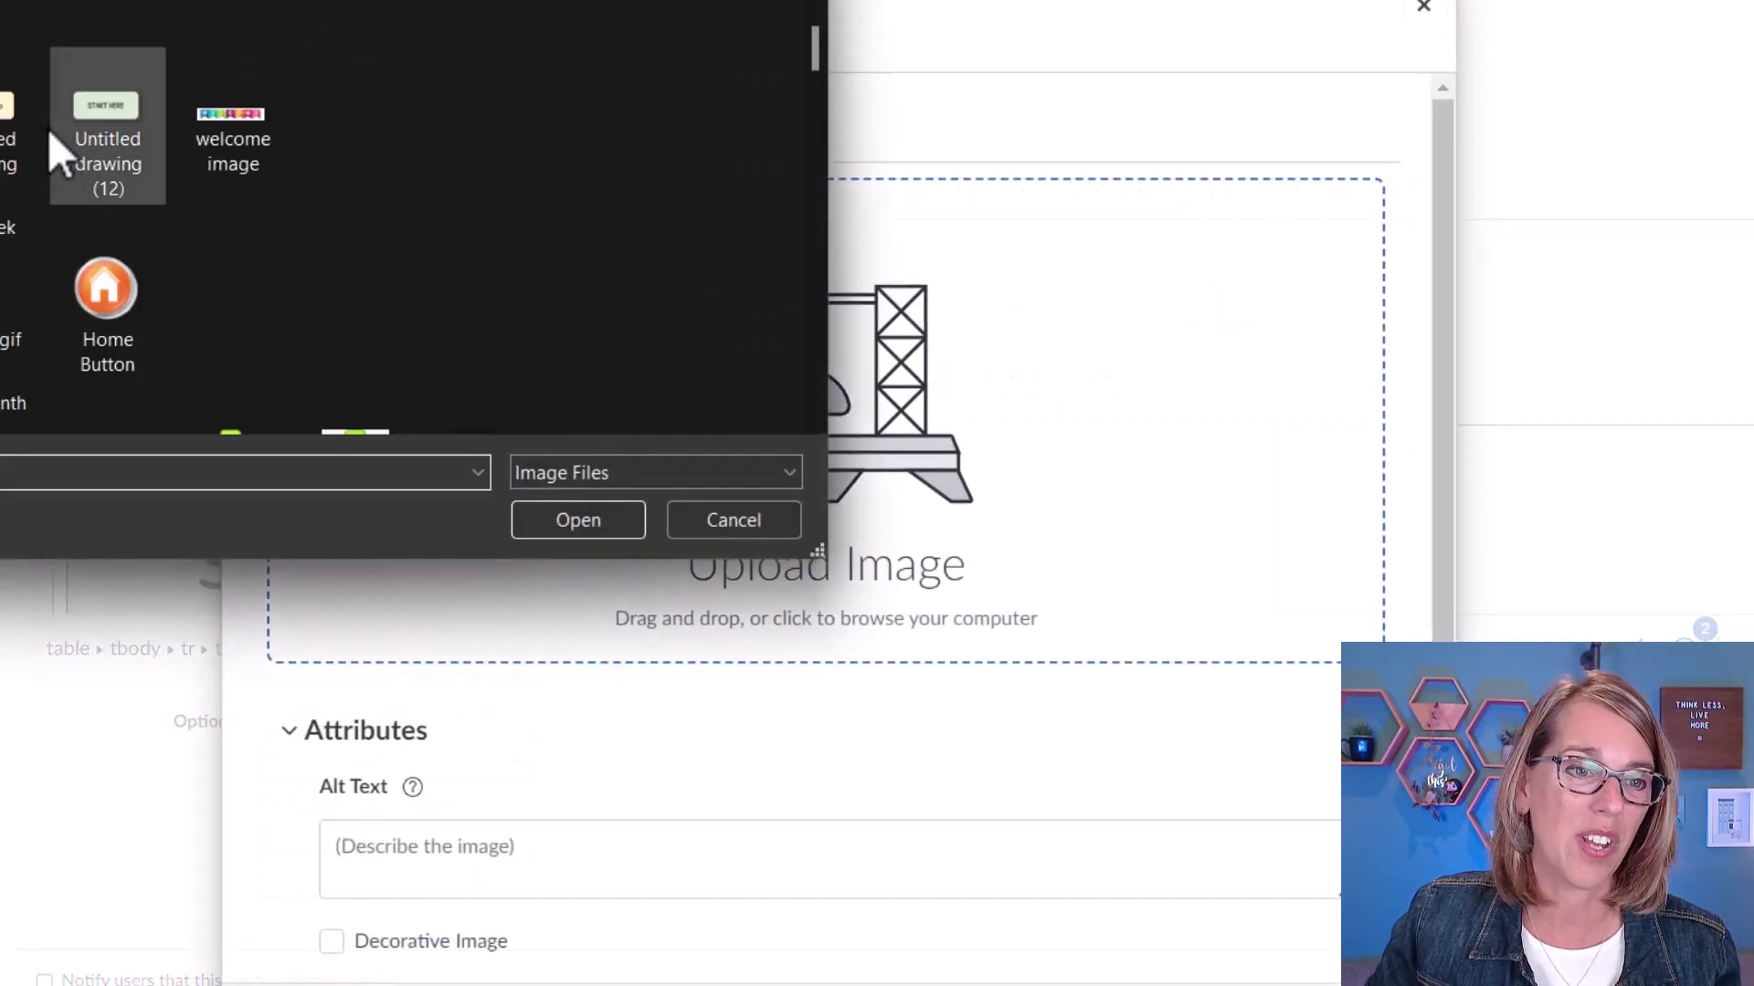
{"action": "left_click", "coordinate": [4, 119]}
{"action": "left_click", "coordinate": [602, 517]}
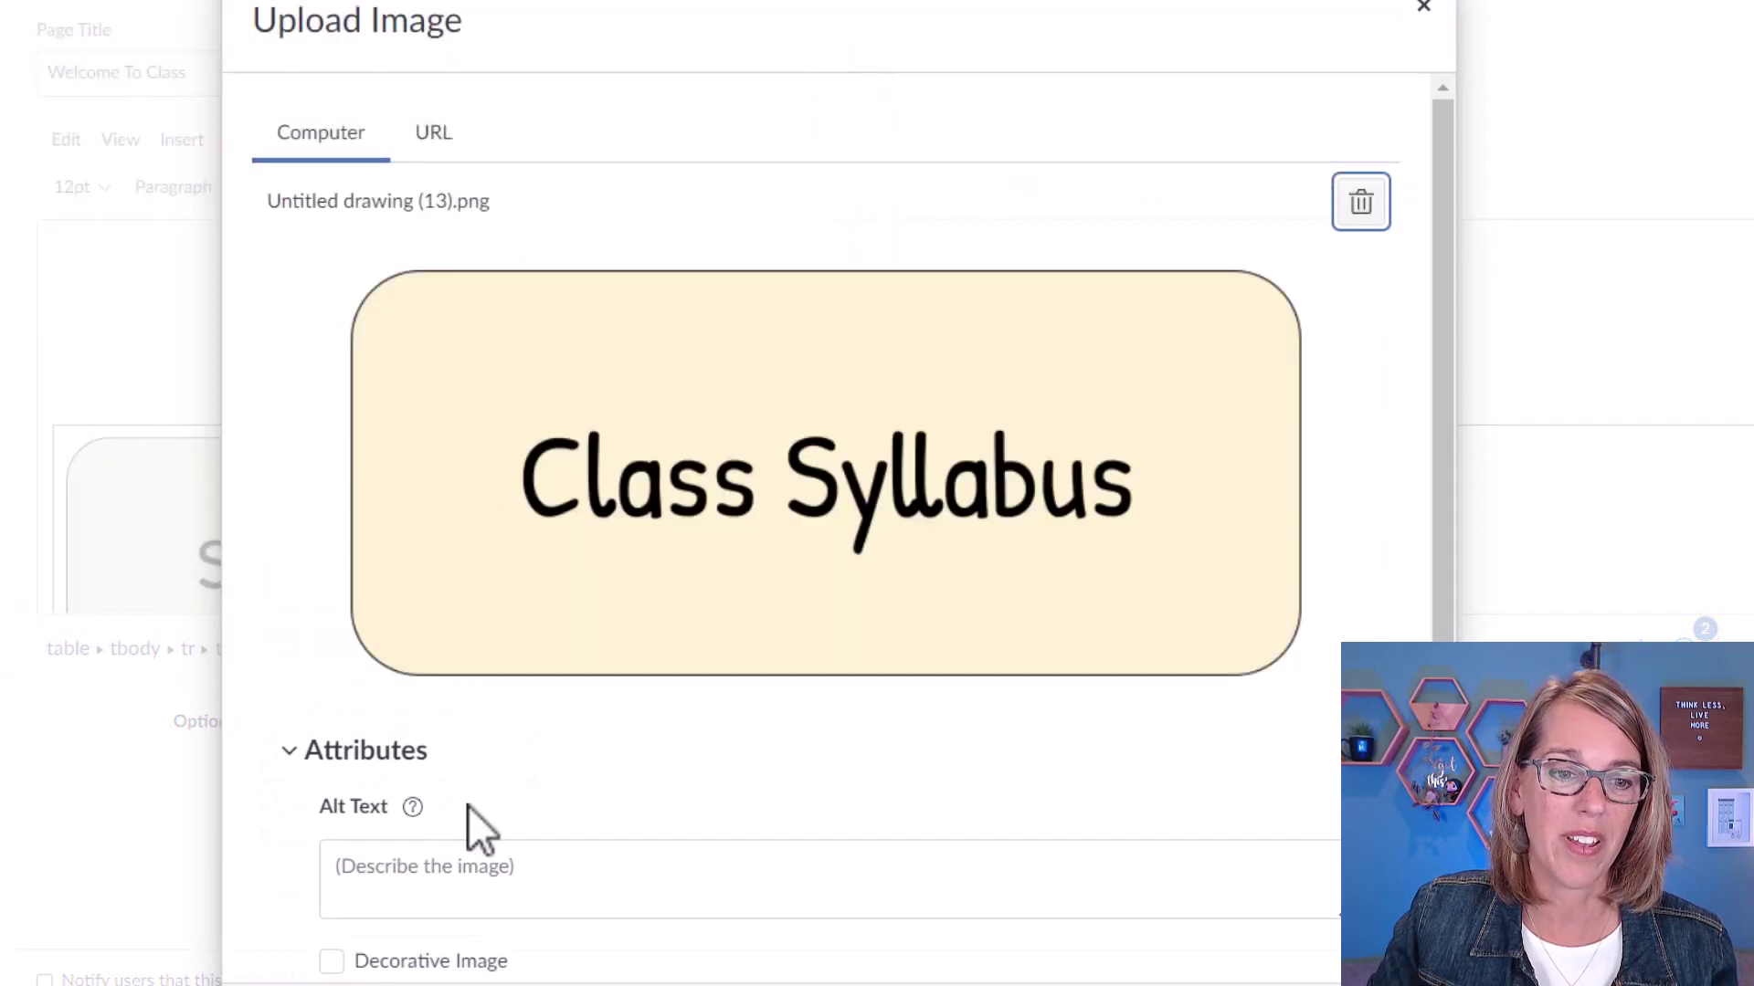
{"action": "left_click", "coordinate": [400, 863]}
{"action": "type", "text": "Click fo"}
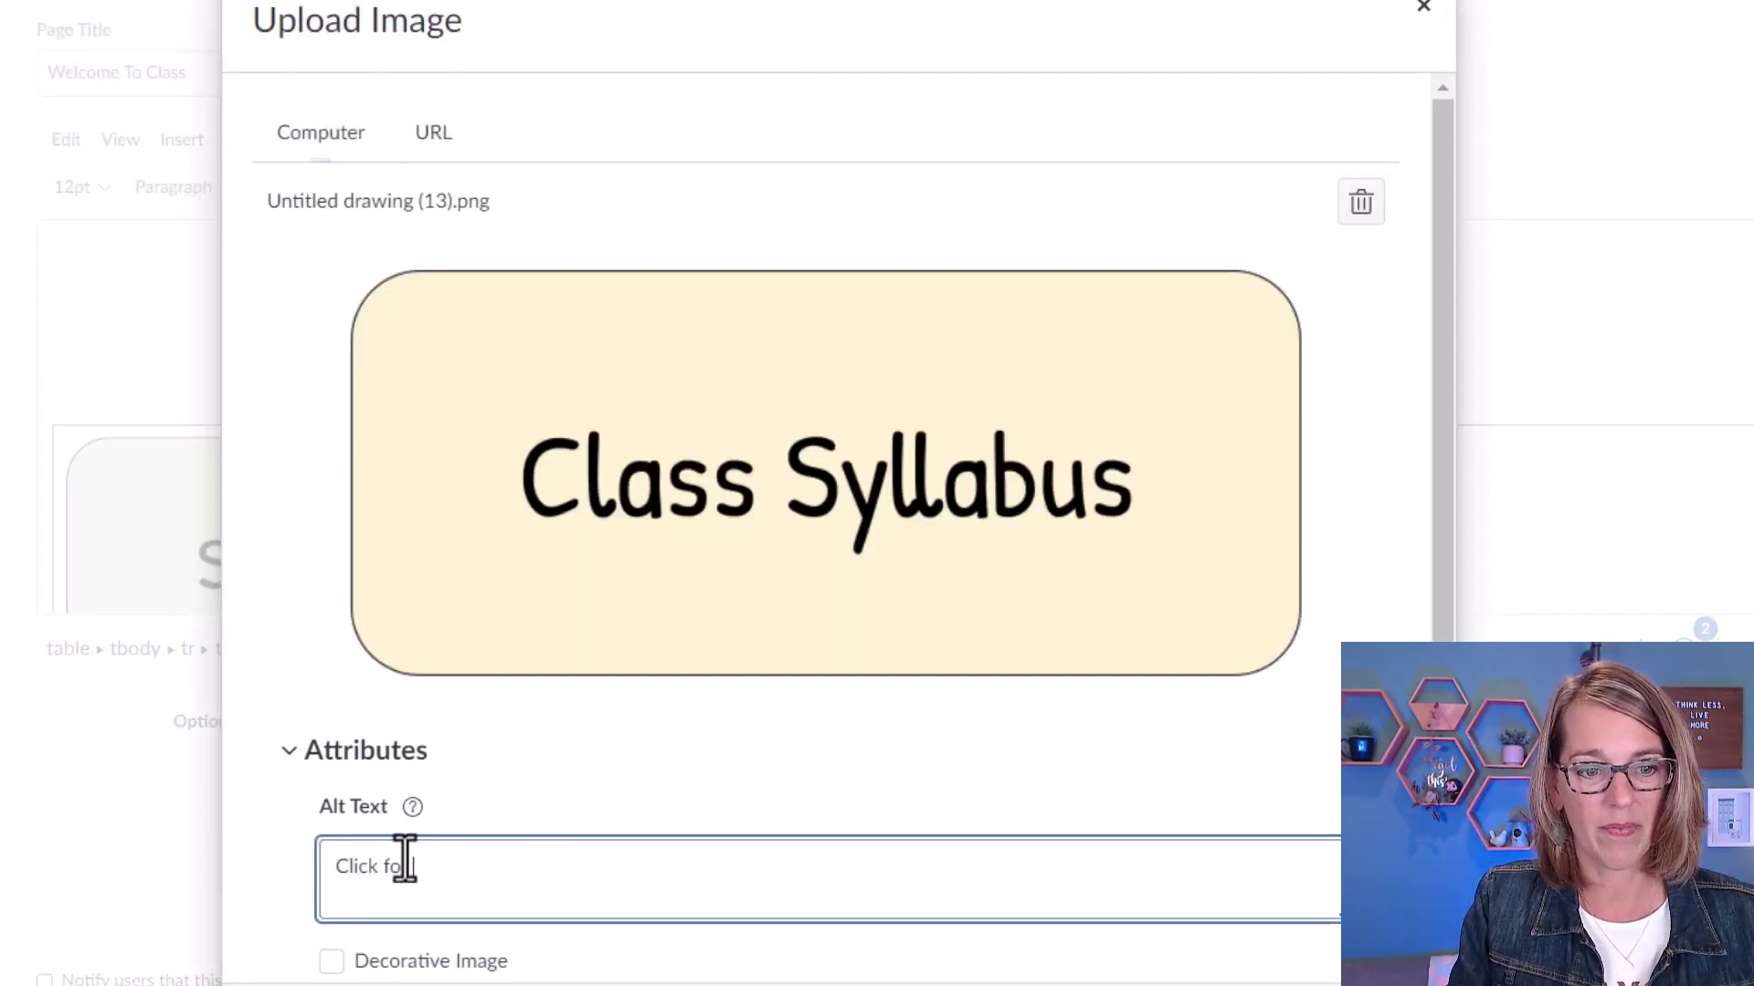
{"action": "type", "text": "r syllabus"}
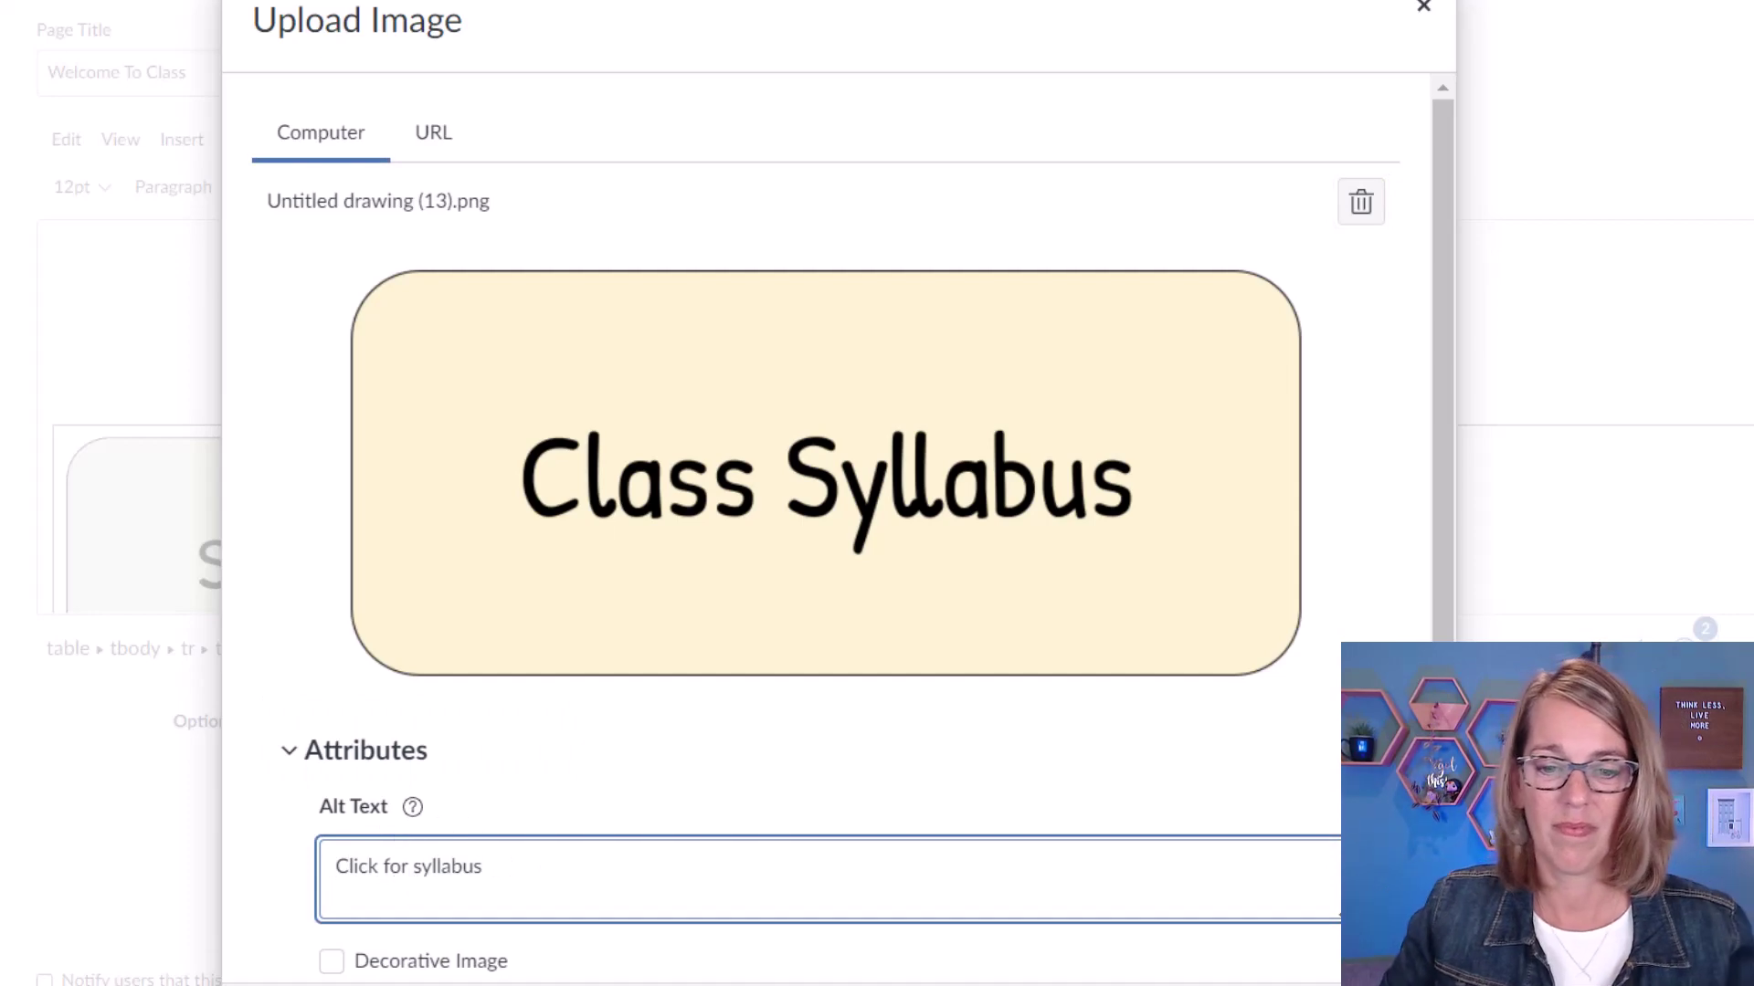
{"action": "key", "text": "Return"}
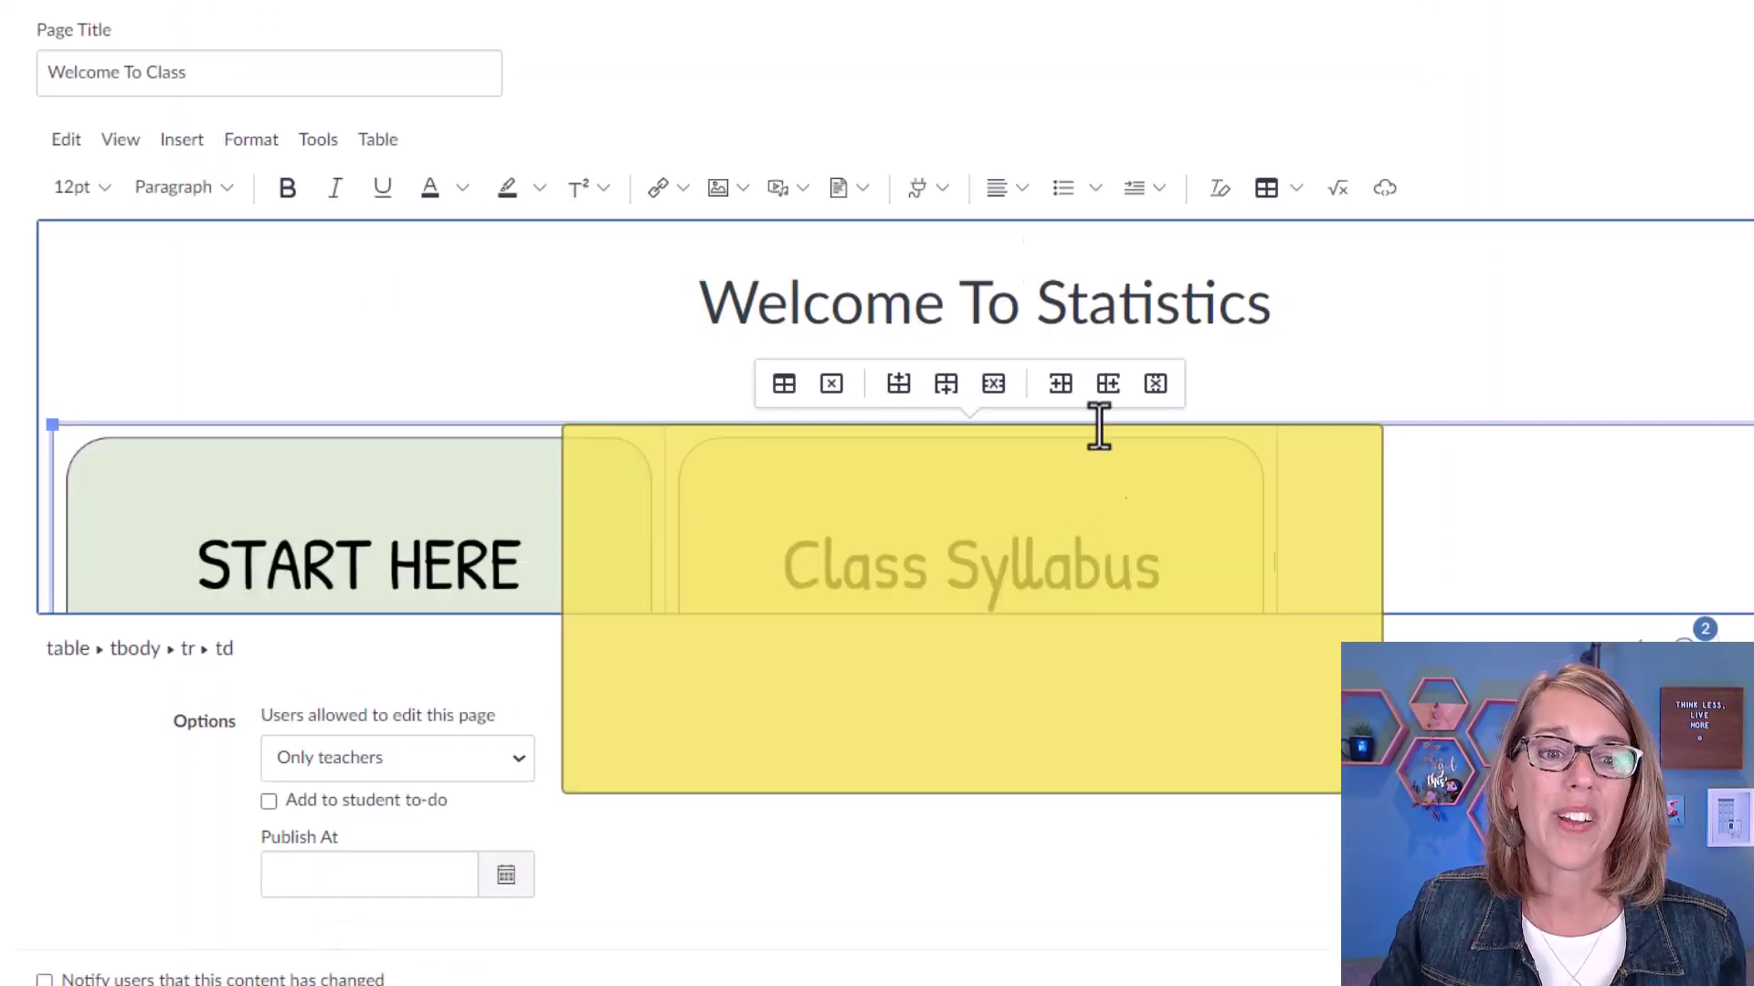
Relabel the button from Class Syllabus to 'Zoom Link'.
{"action": "left_click", "coordinate": [1044, 25]}
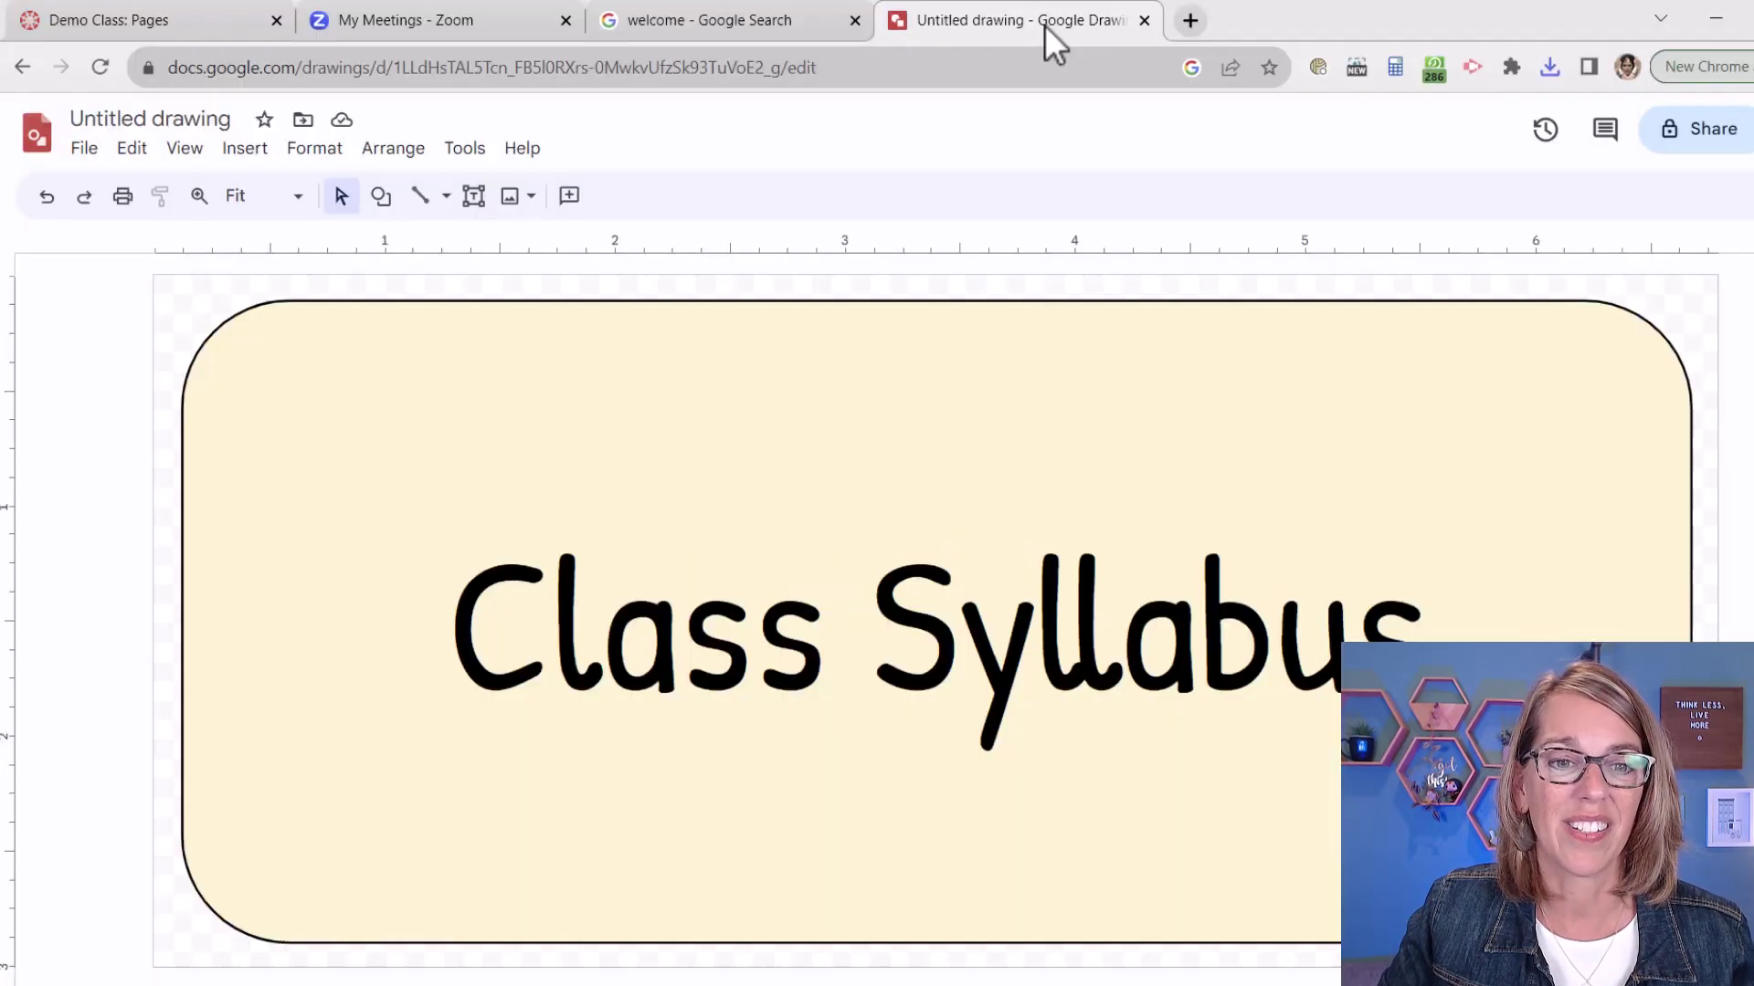
{"action": "left_click", "coordinate": [1429, 624]}
{"action": "left_click_drag", "start_coordinate": [1429, 624], "coordinate": [482, 670]}
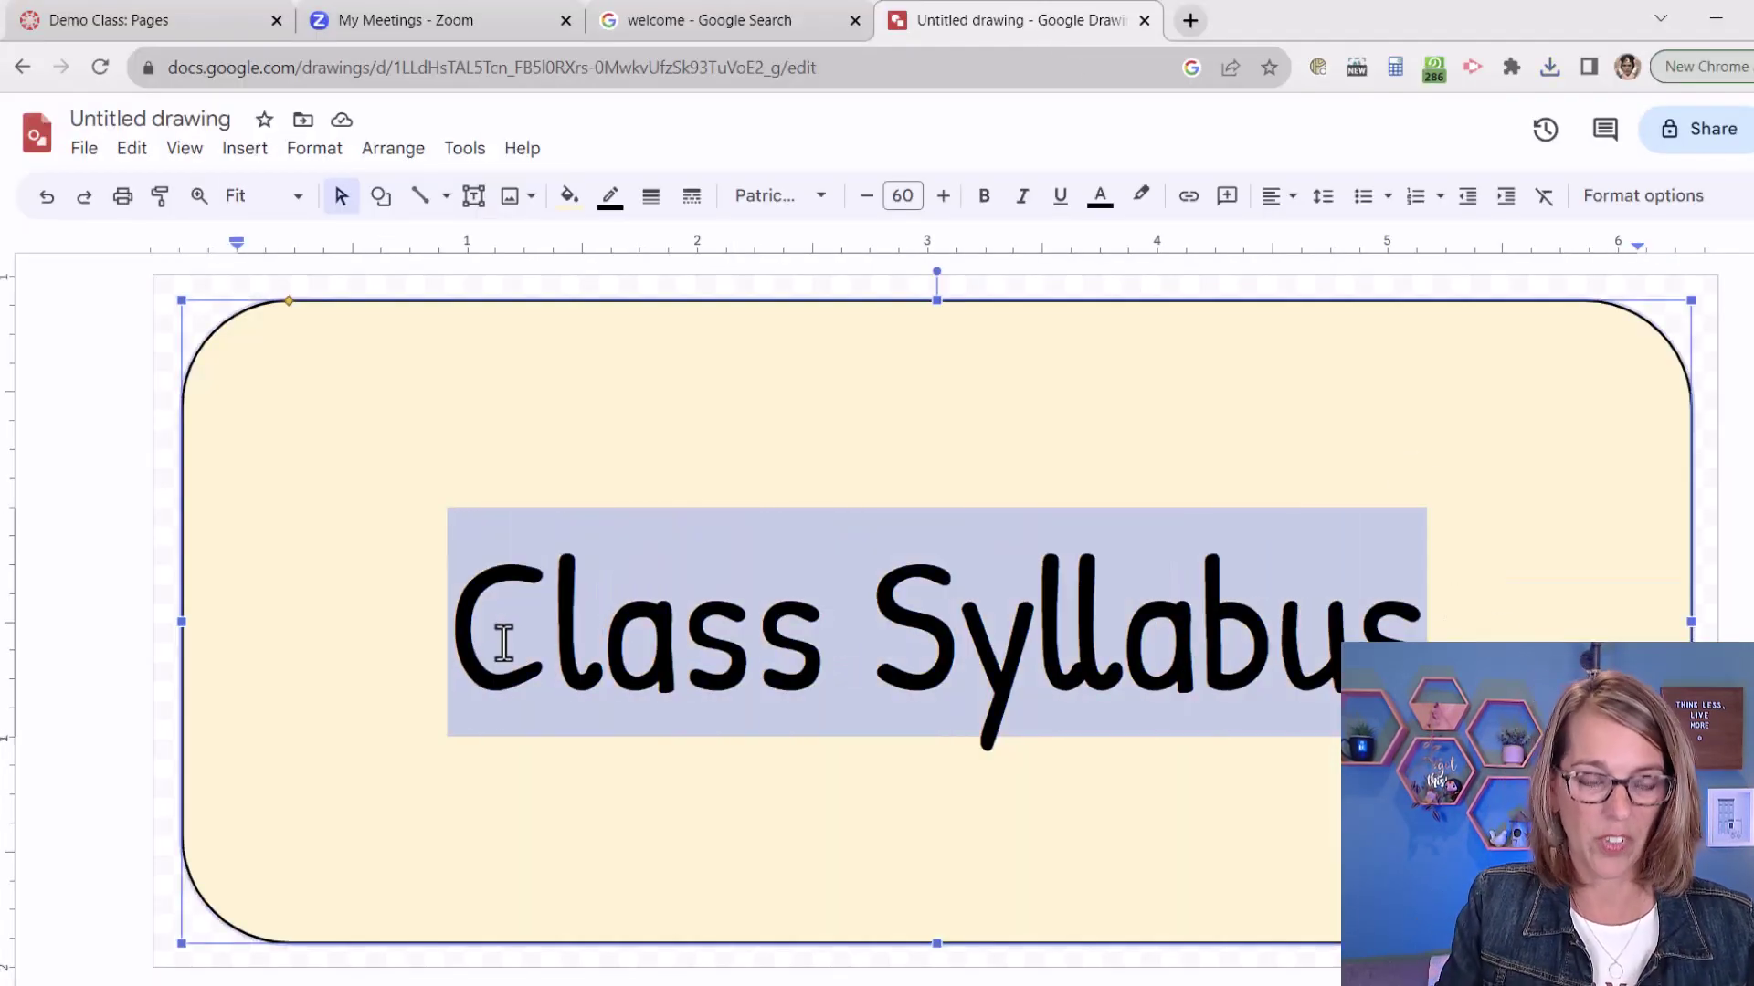
{"action": "type", "text": "Zoom Link"}
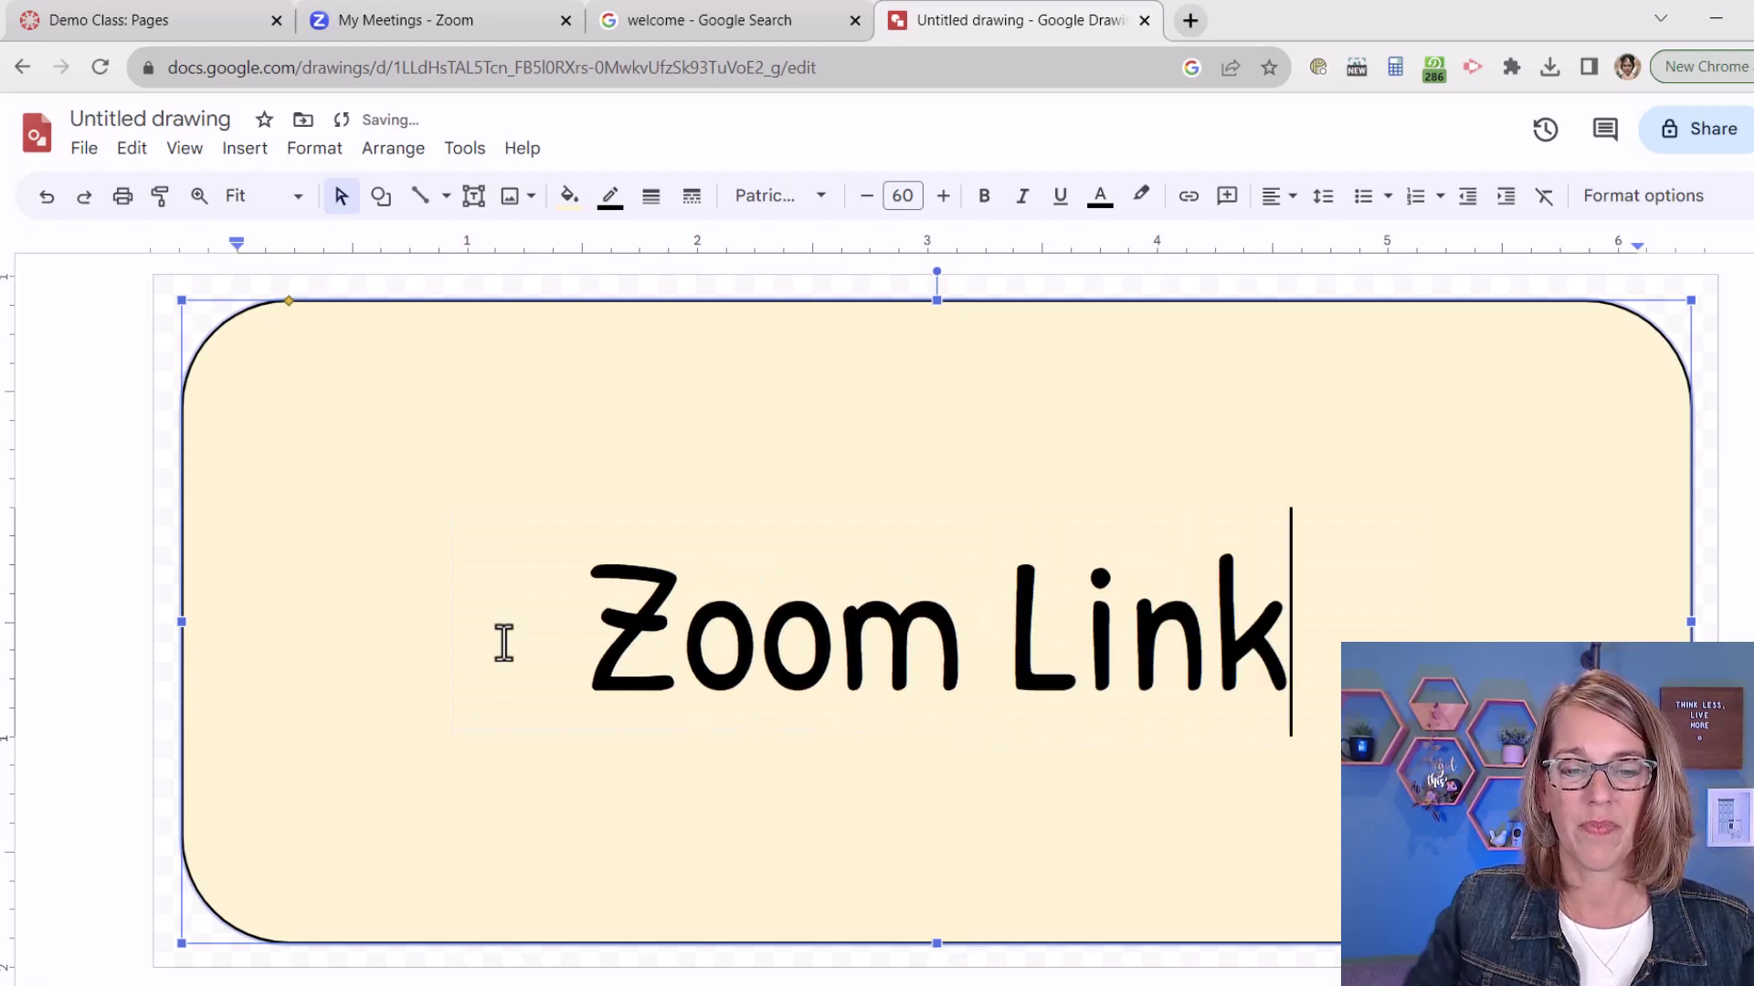
{"action": "left_click", "coordinate": [827, 302]}
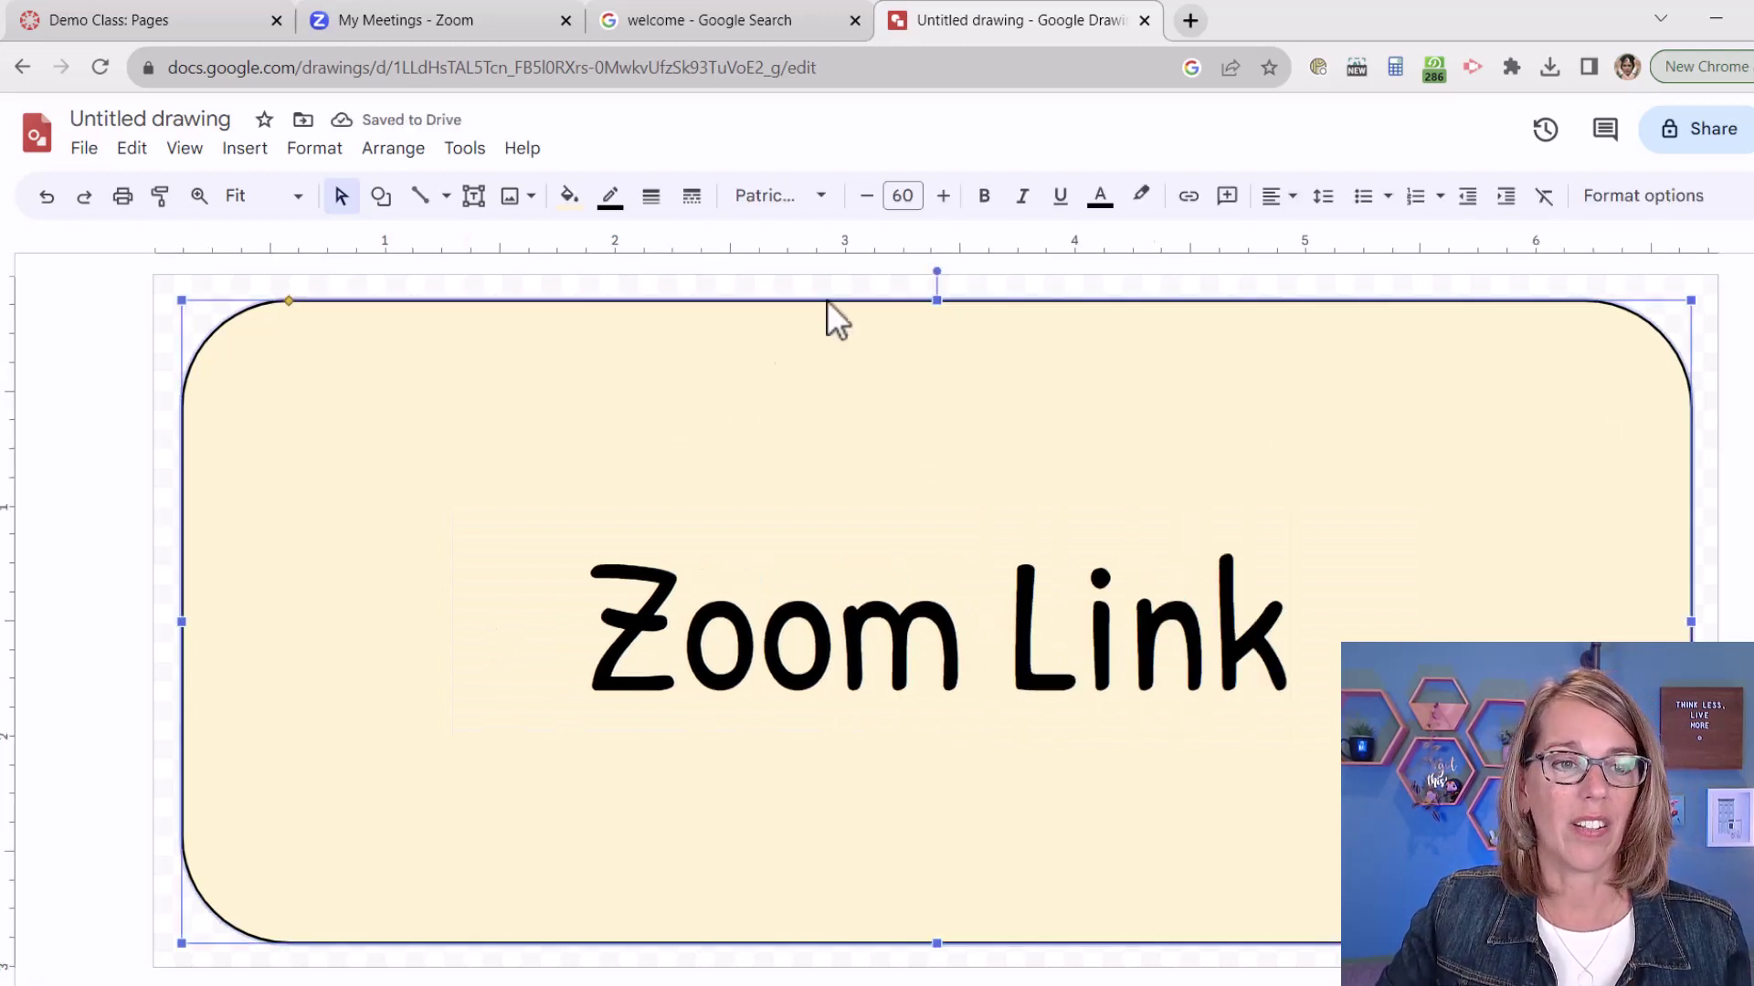
Fill the button light pink and download it as Untitled drawing (14).png.
{"action": "left_click", "coordinate": [569, 196]}
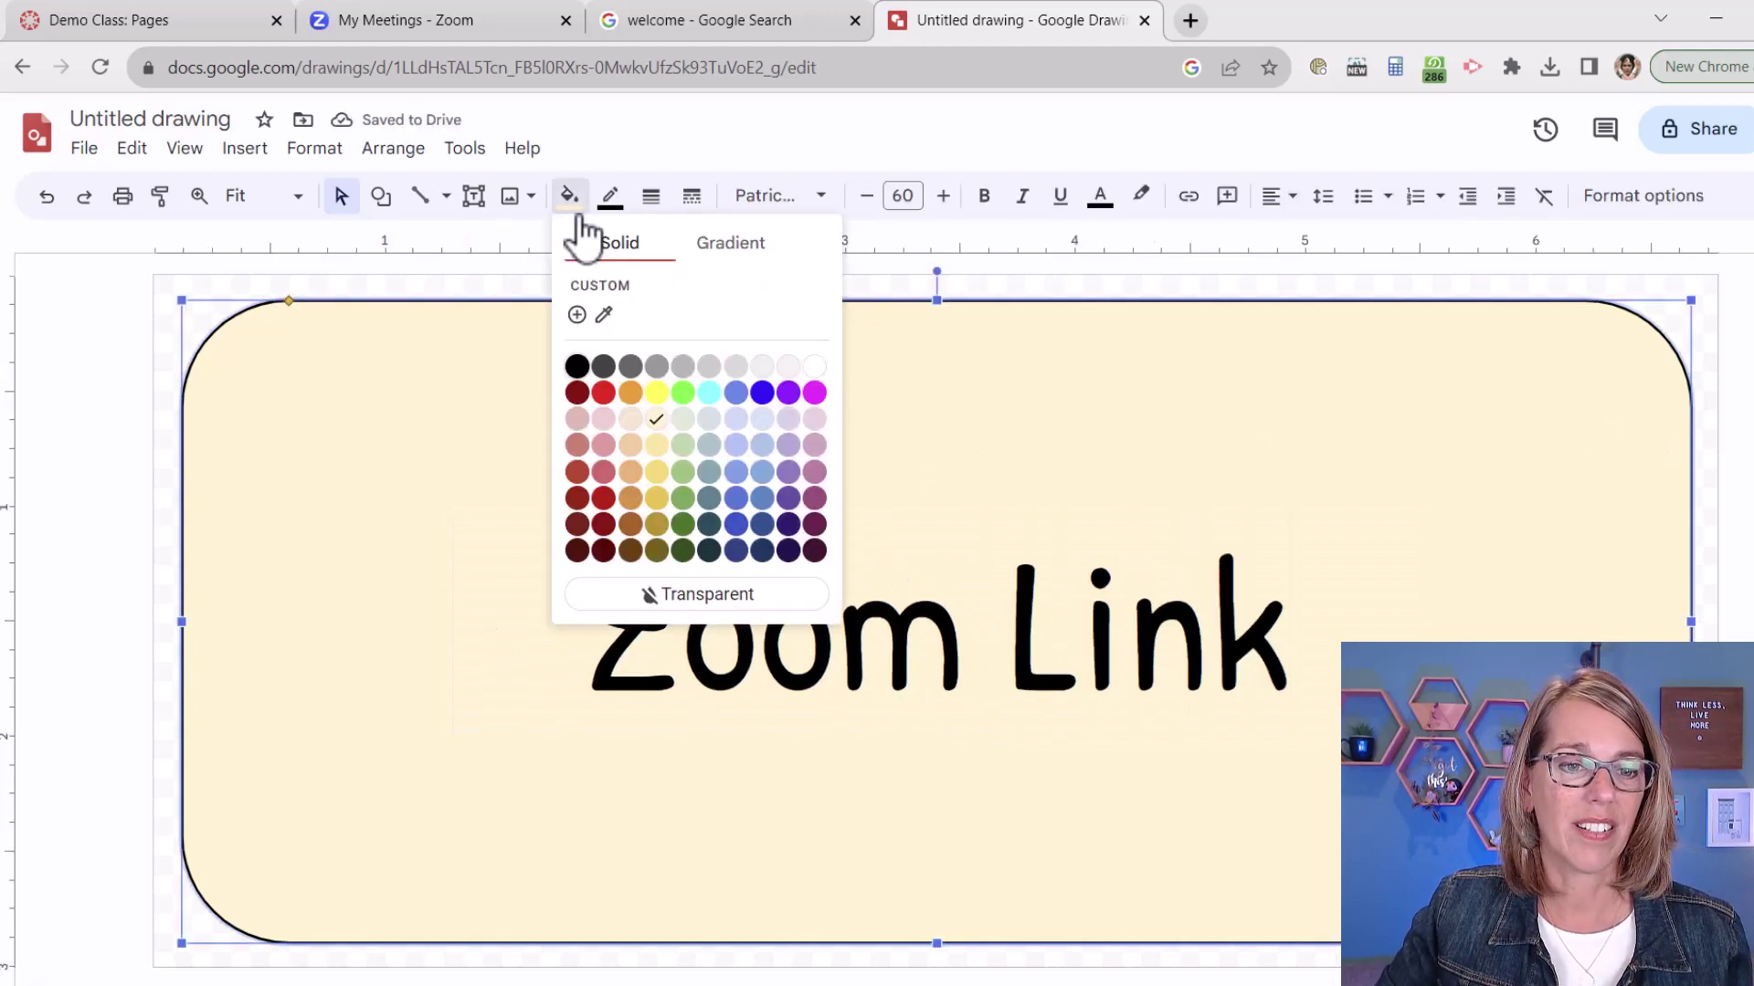
{"action": "left_click", "coordinate": [606, 420]}
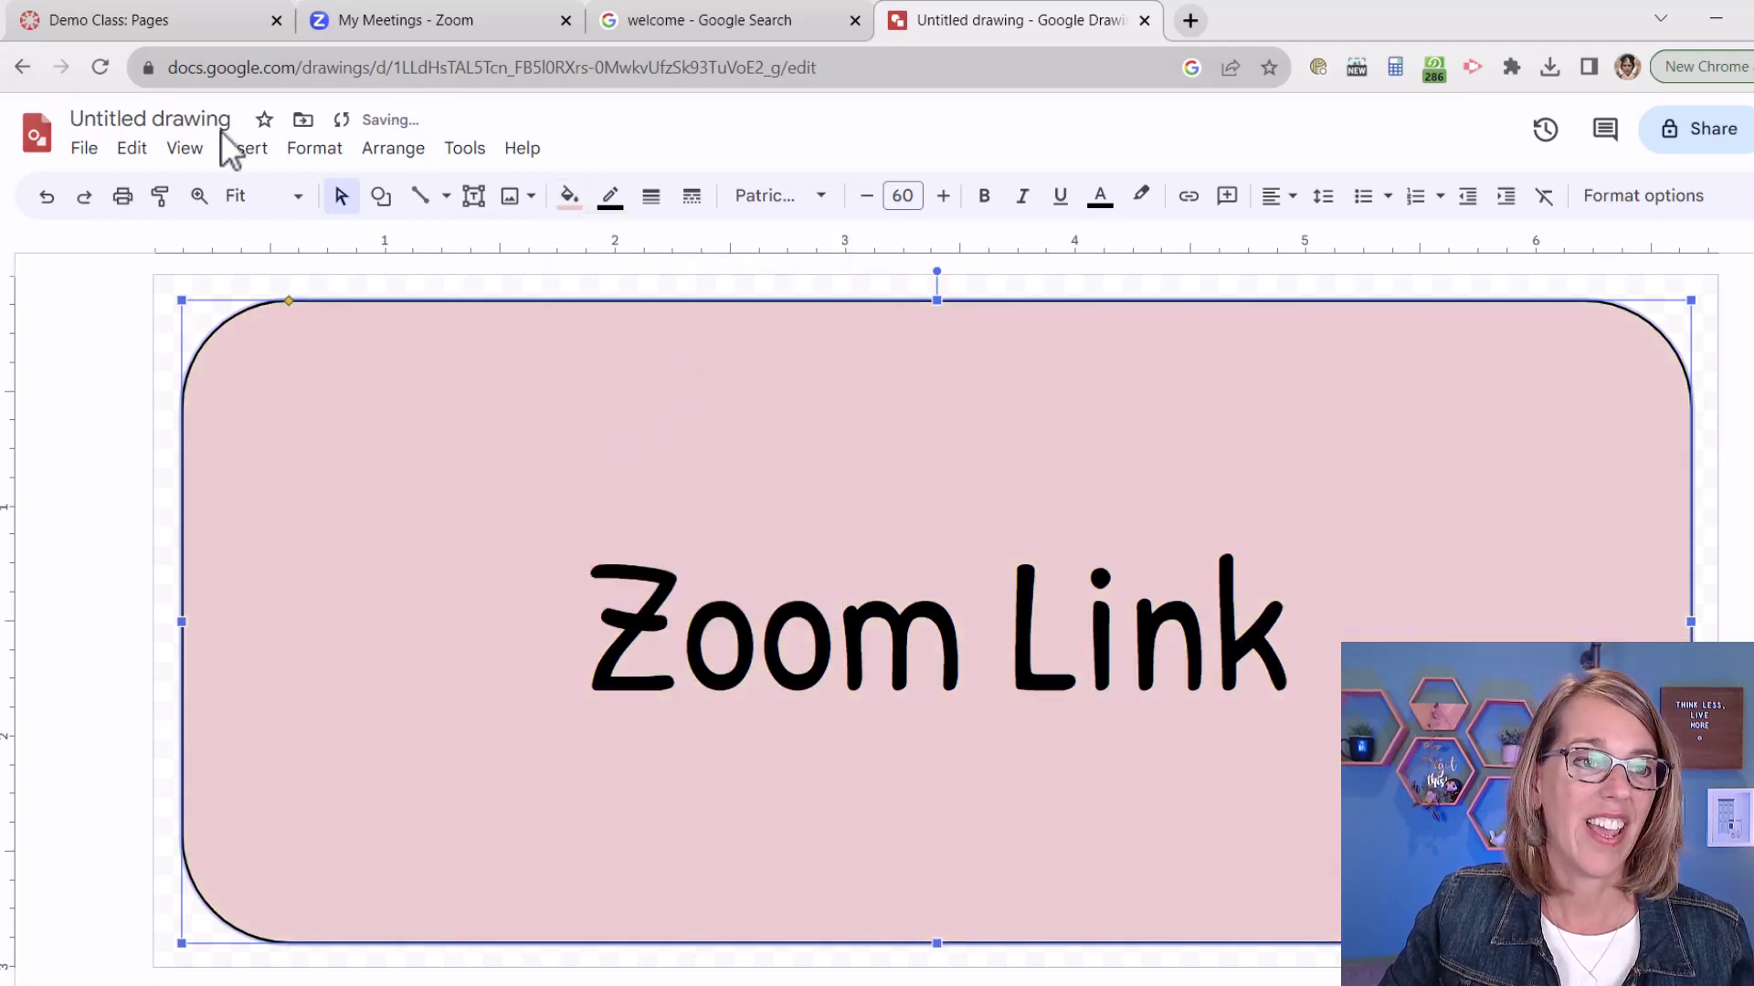
{"action": "left_click", "coordinate": [91, 155]}
{"action": "mouse_move", "coordinate": [258, 404]}
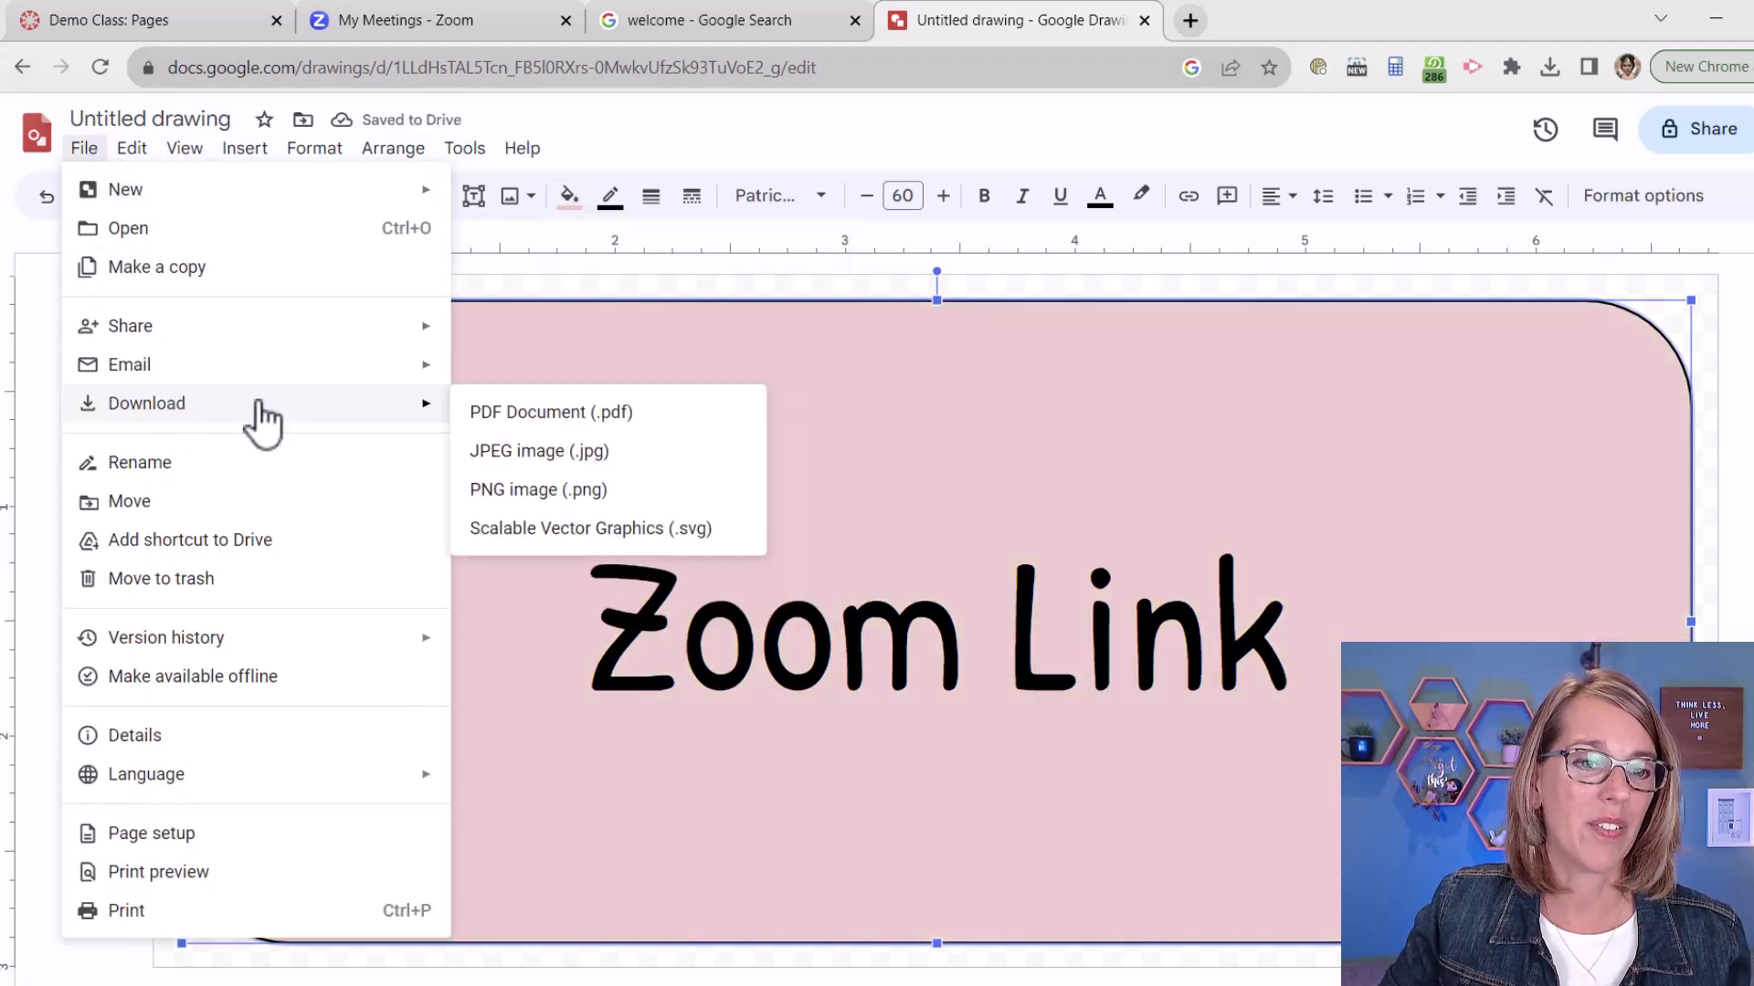
{"action": "left_click", "coordinate": [568, 493]}
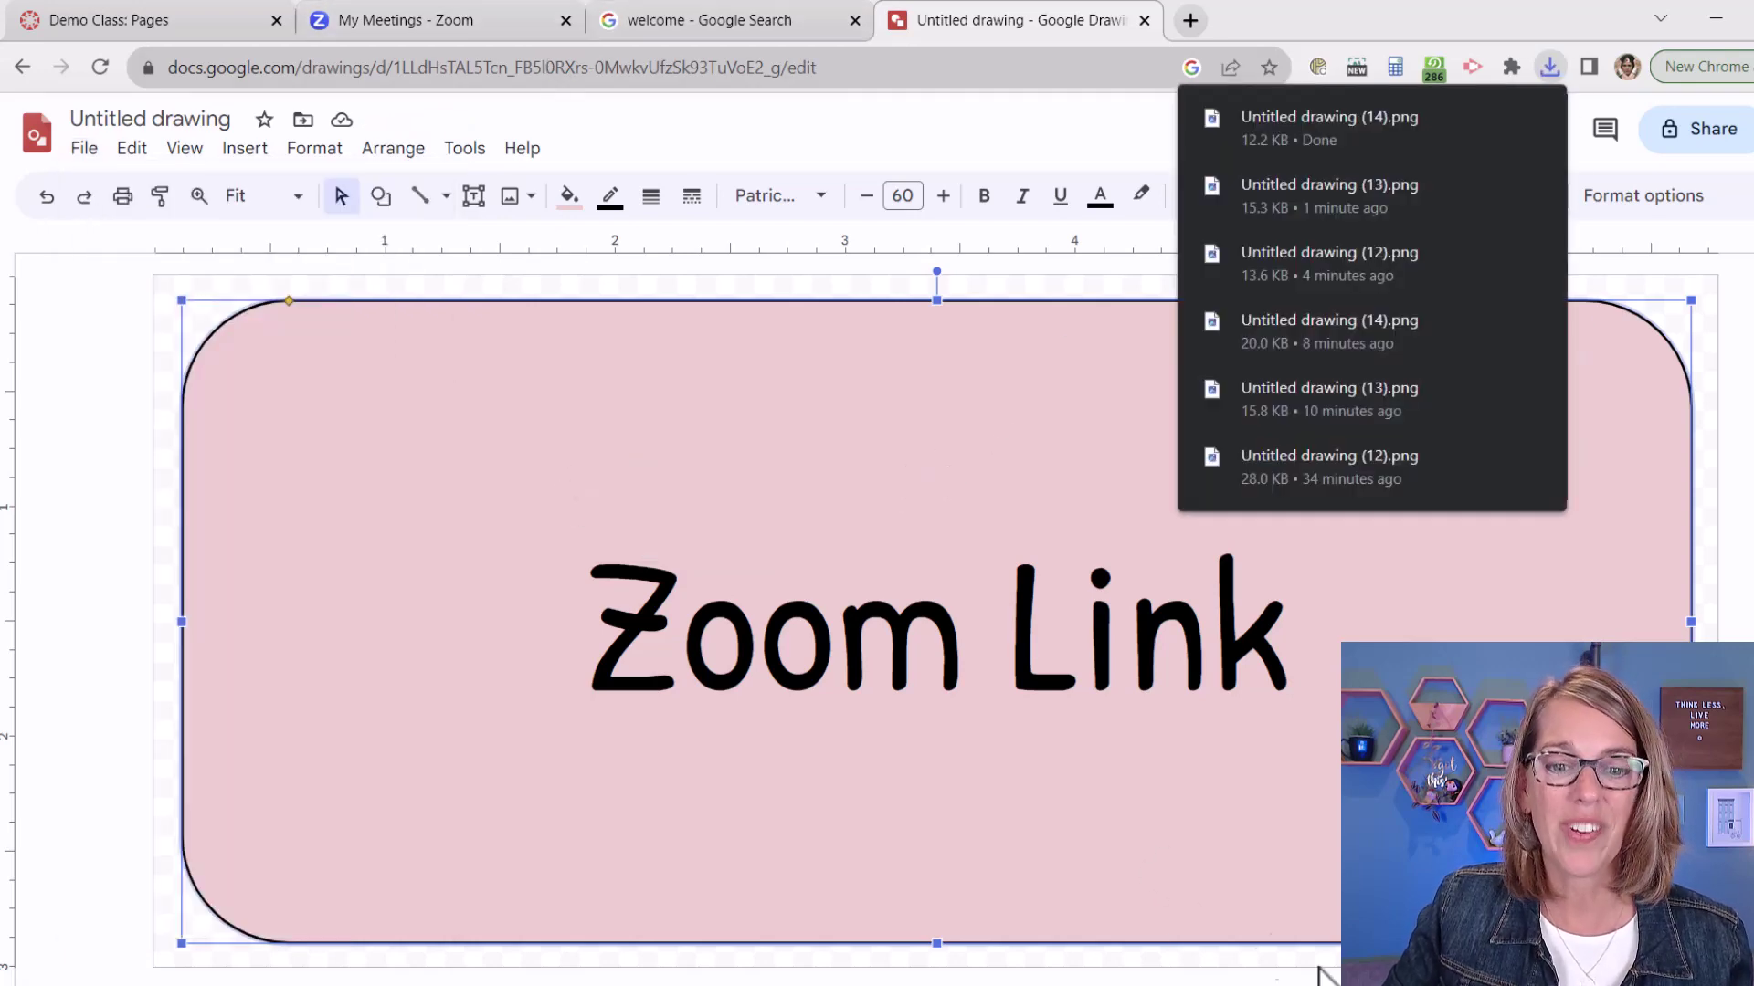
Back in Canvas, start an image upload with the cursor in the empty third cell.
{"action": "left_click", "coordinate": [210, 25]}
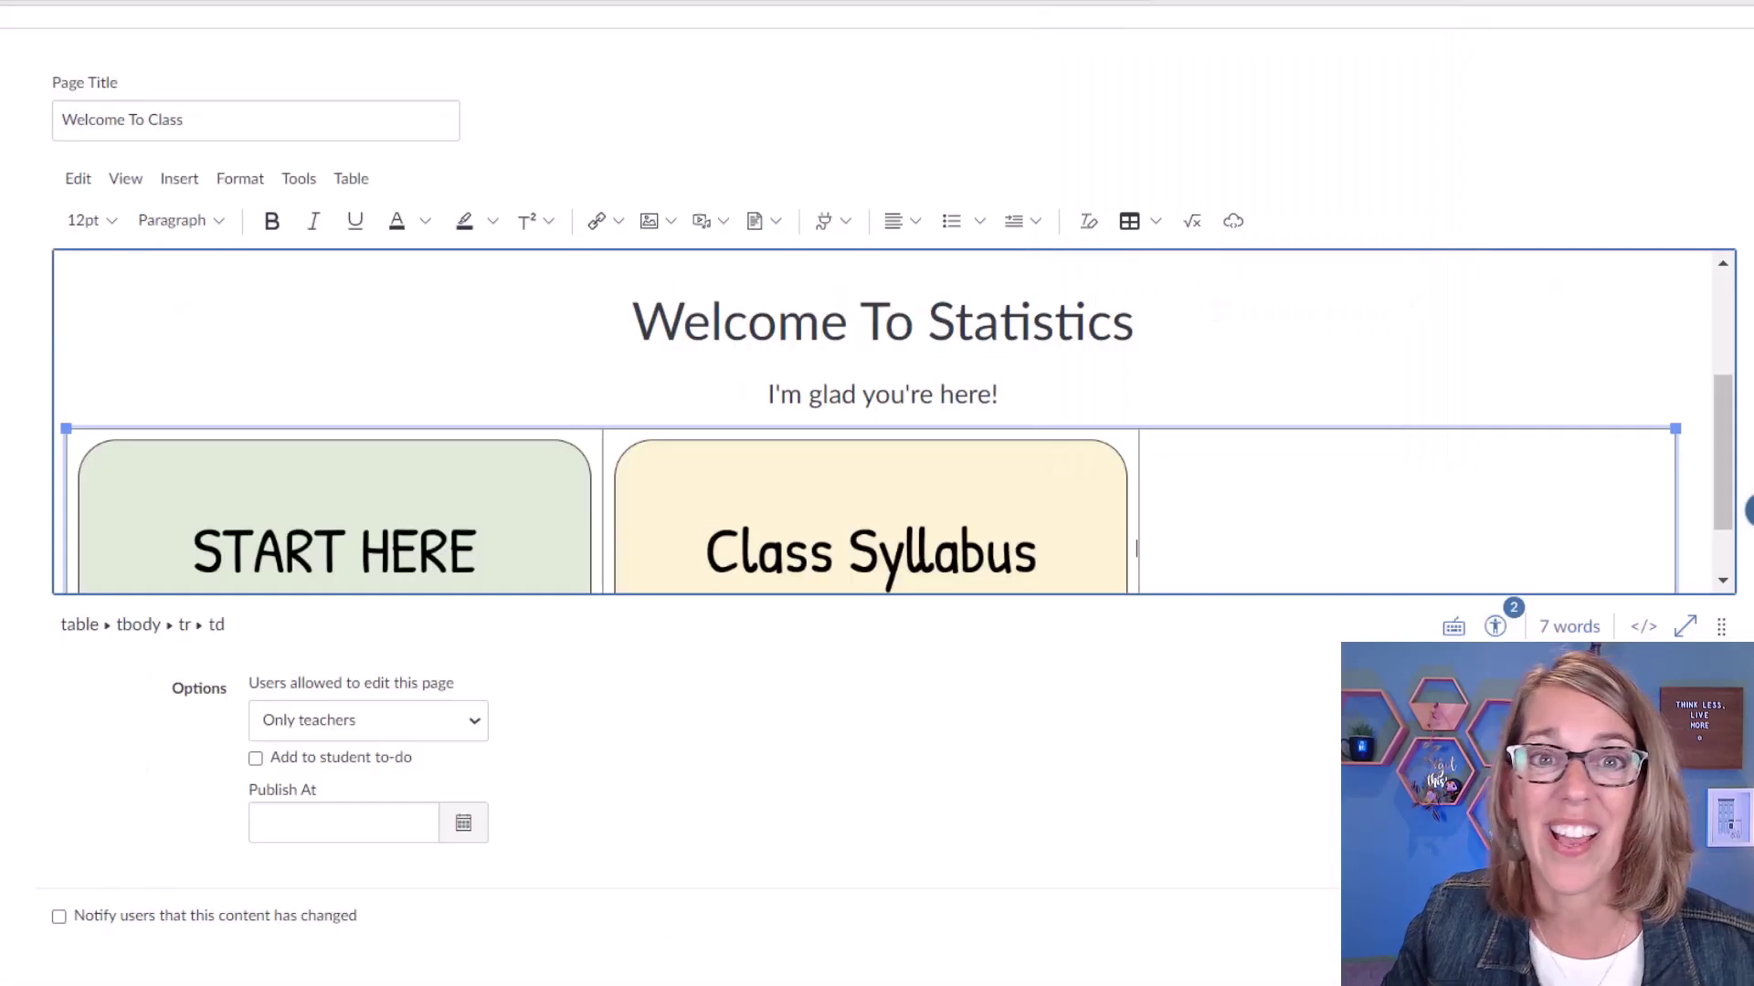
{"action": "left_click", "coordinate": [1234, 545]}
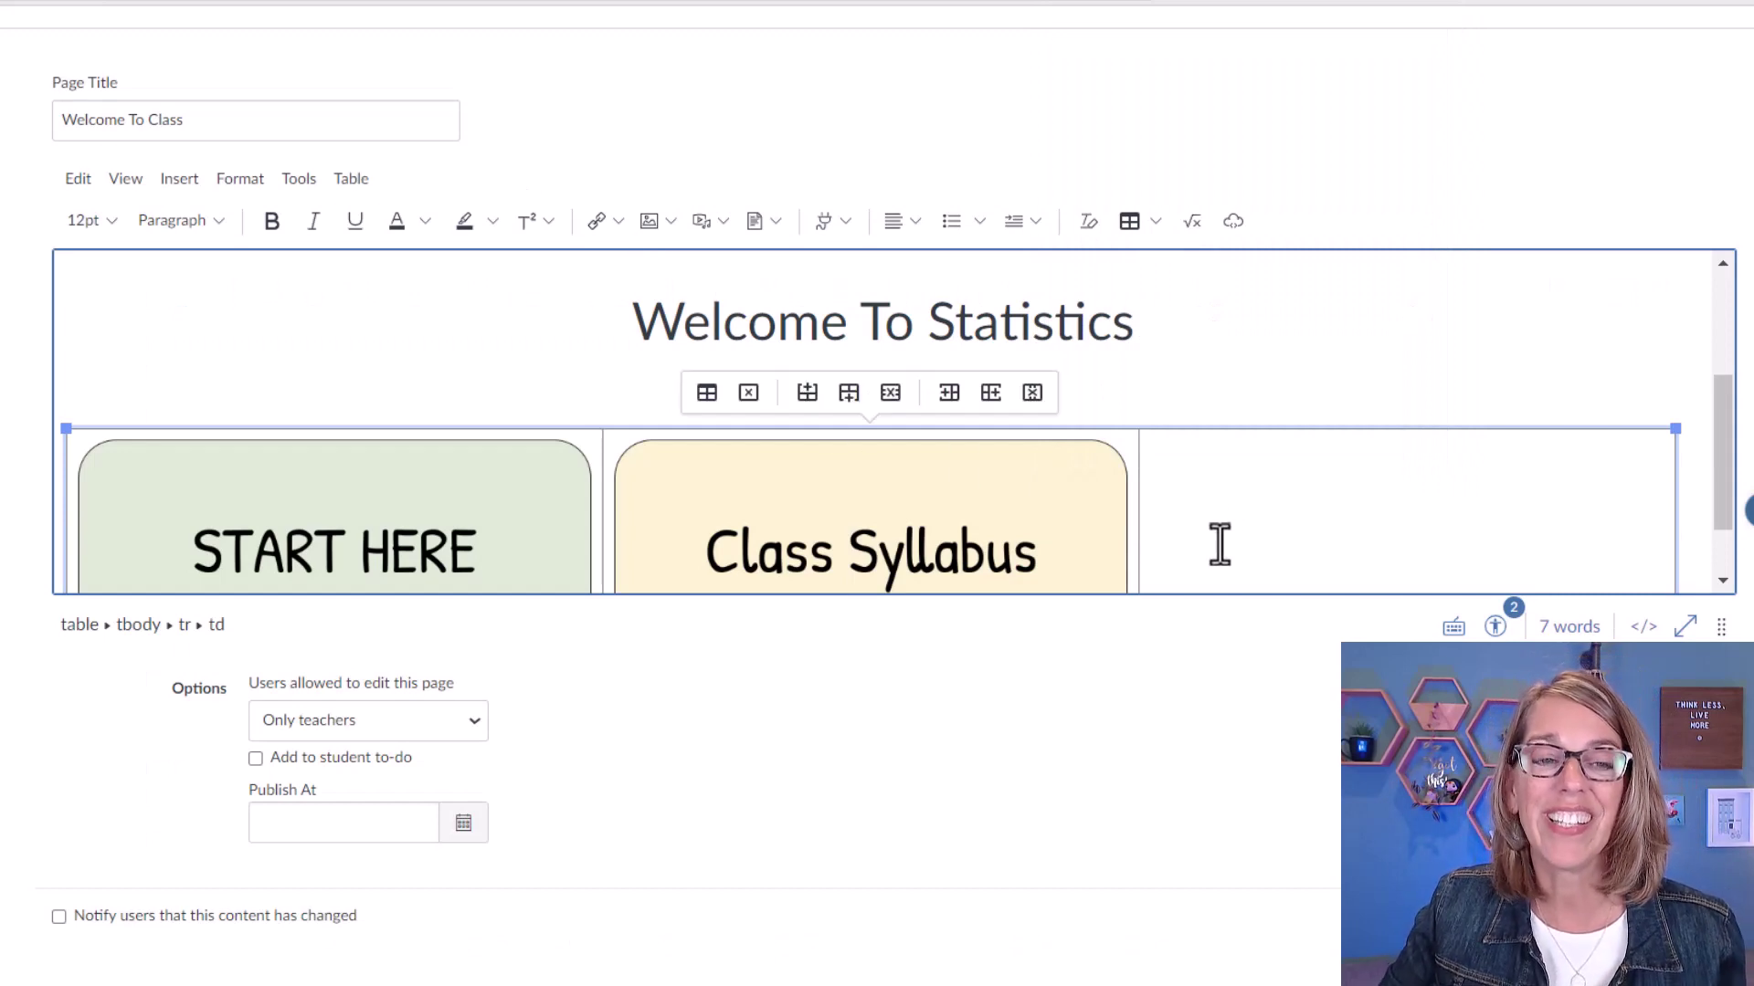
{"action": "left_click", "coordinate": [670, 225]}
{"action": "left_click", "coordinate": [705, 262]}
Upload Untitled drawing (14).png with alt text 'Click for zoom link' and submit it.
{"action": "left_click", "coordinate": [766, 393]}
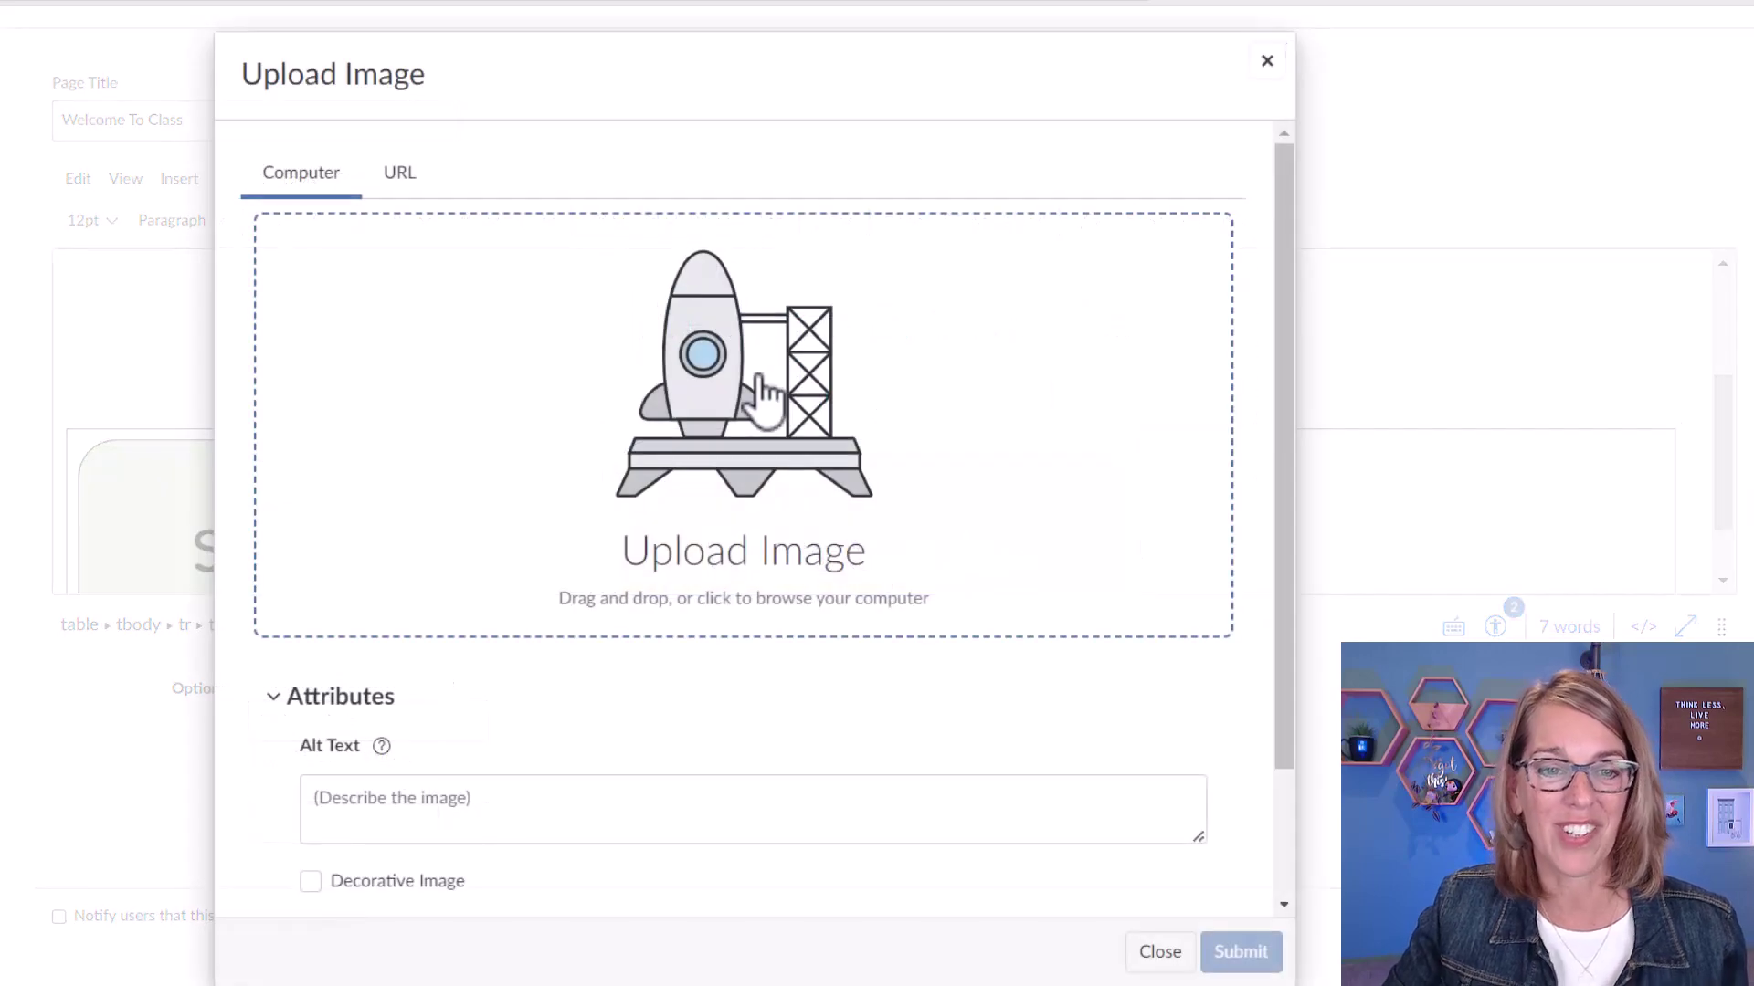
{"action": "left_click", "coordinate": [30, 153]}
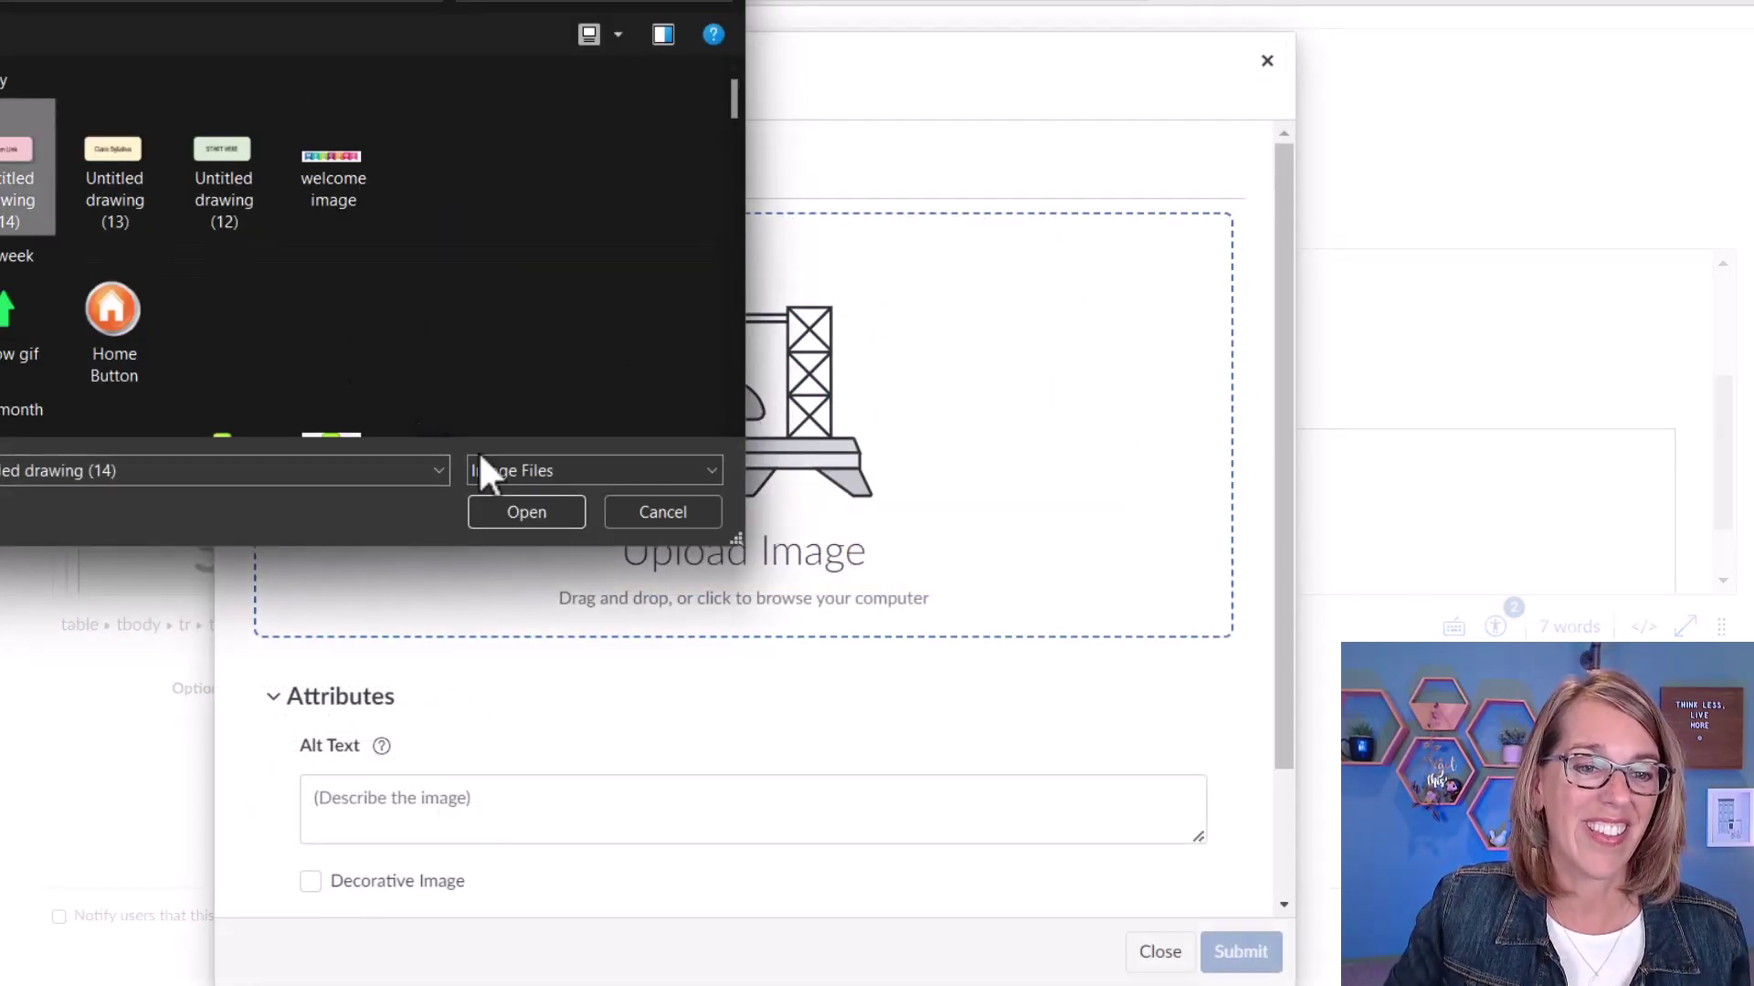
{"action": "left_click", "coordinate": [539, 512]}
{"action": "left_click", "coordinate": [364, 831]}
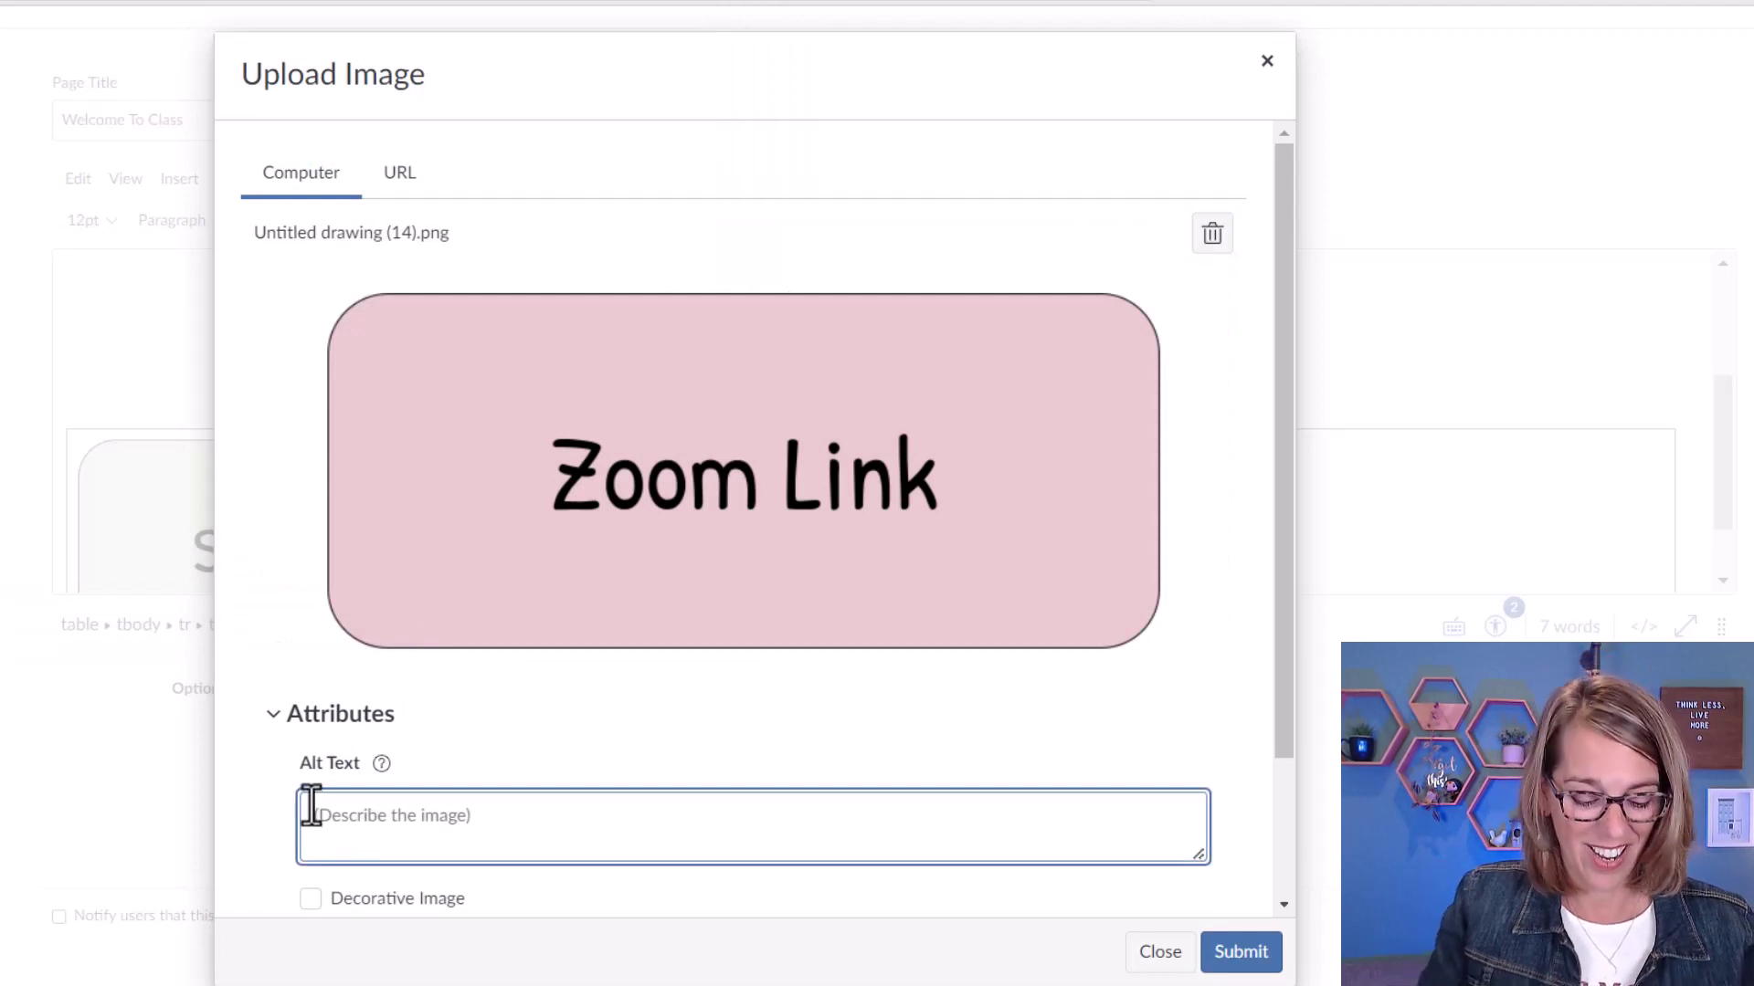
{"action": "type", "text": "Click for zoom link"}
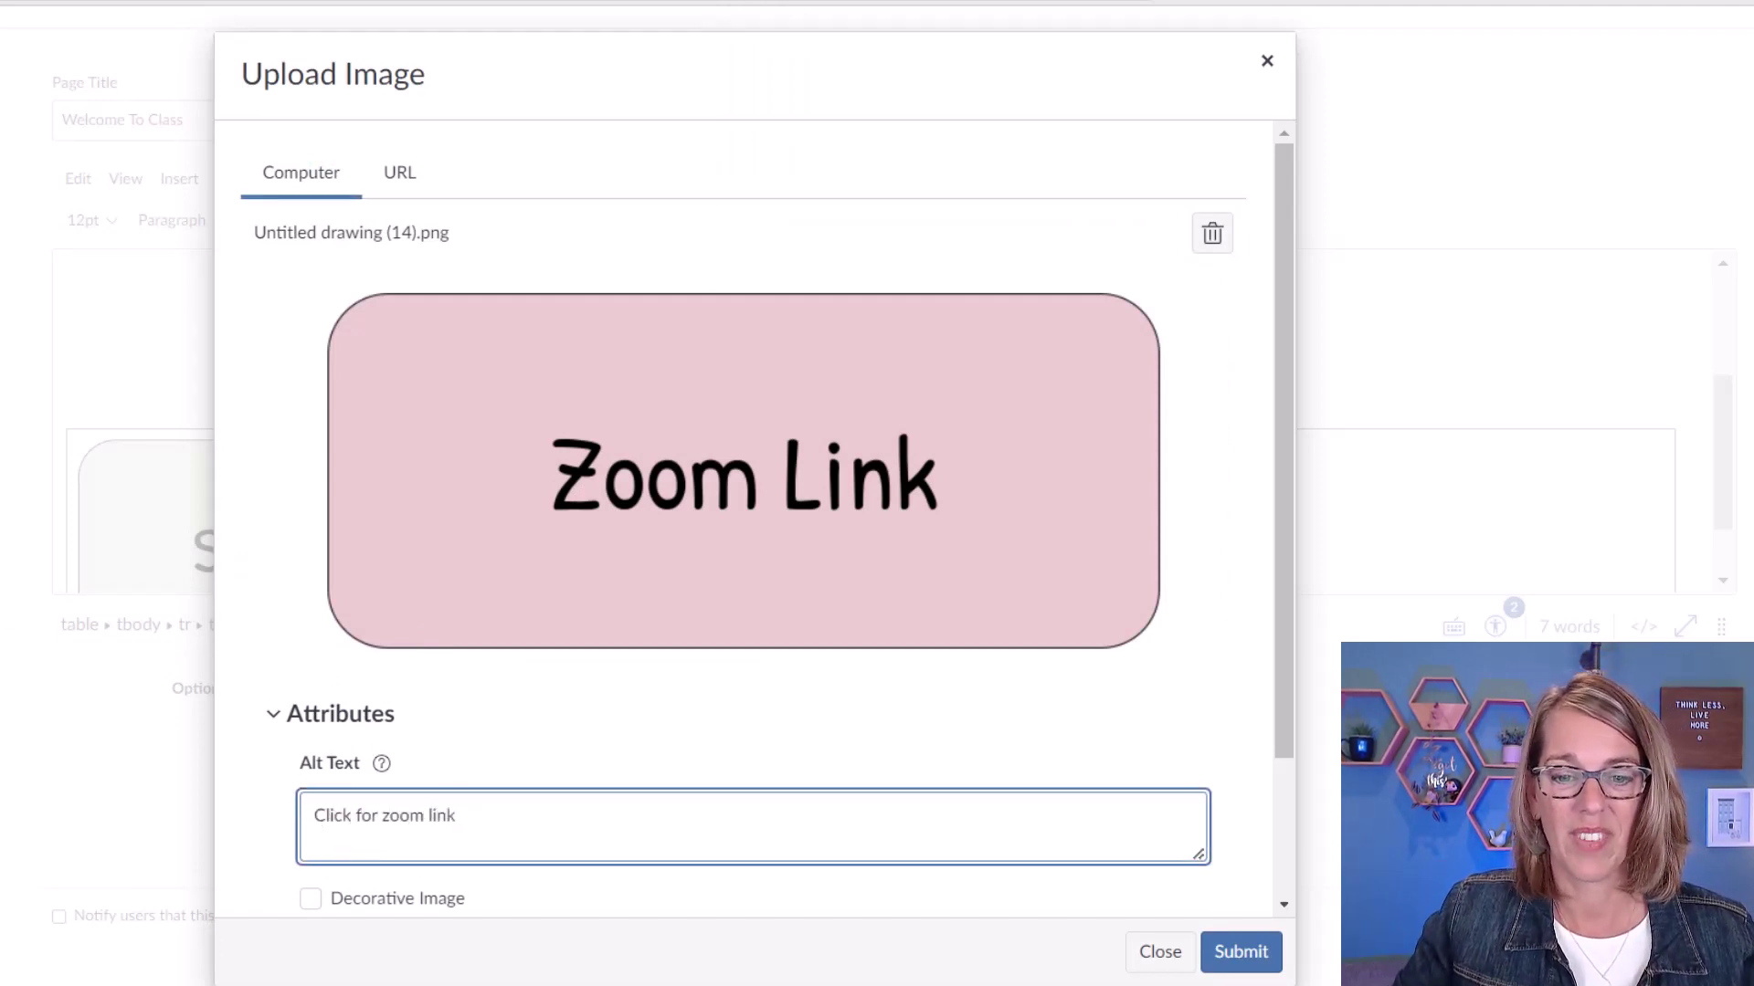
{"action": "left_click", "coordinate": [1249, 956]}
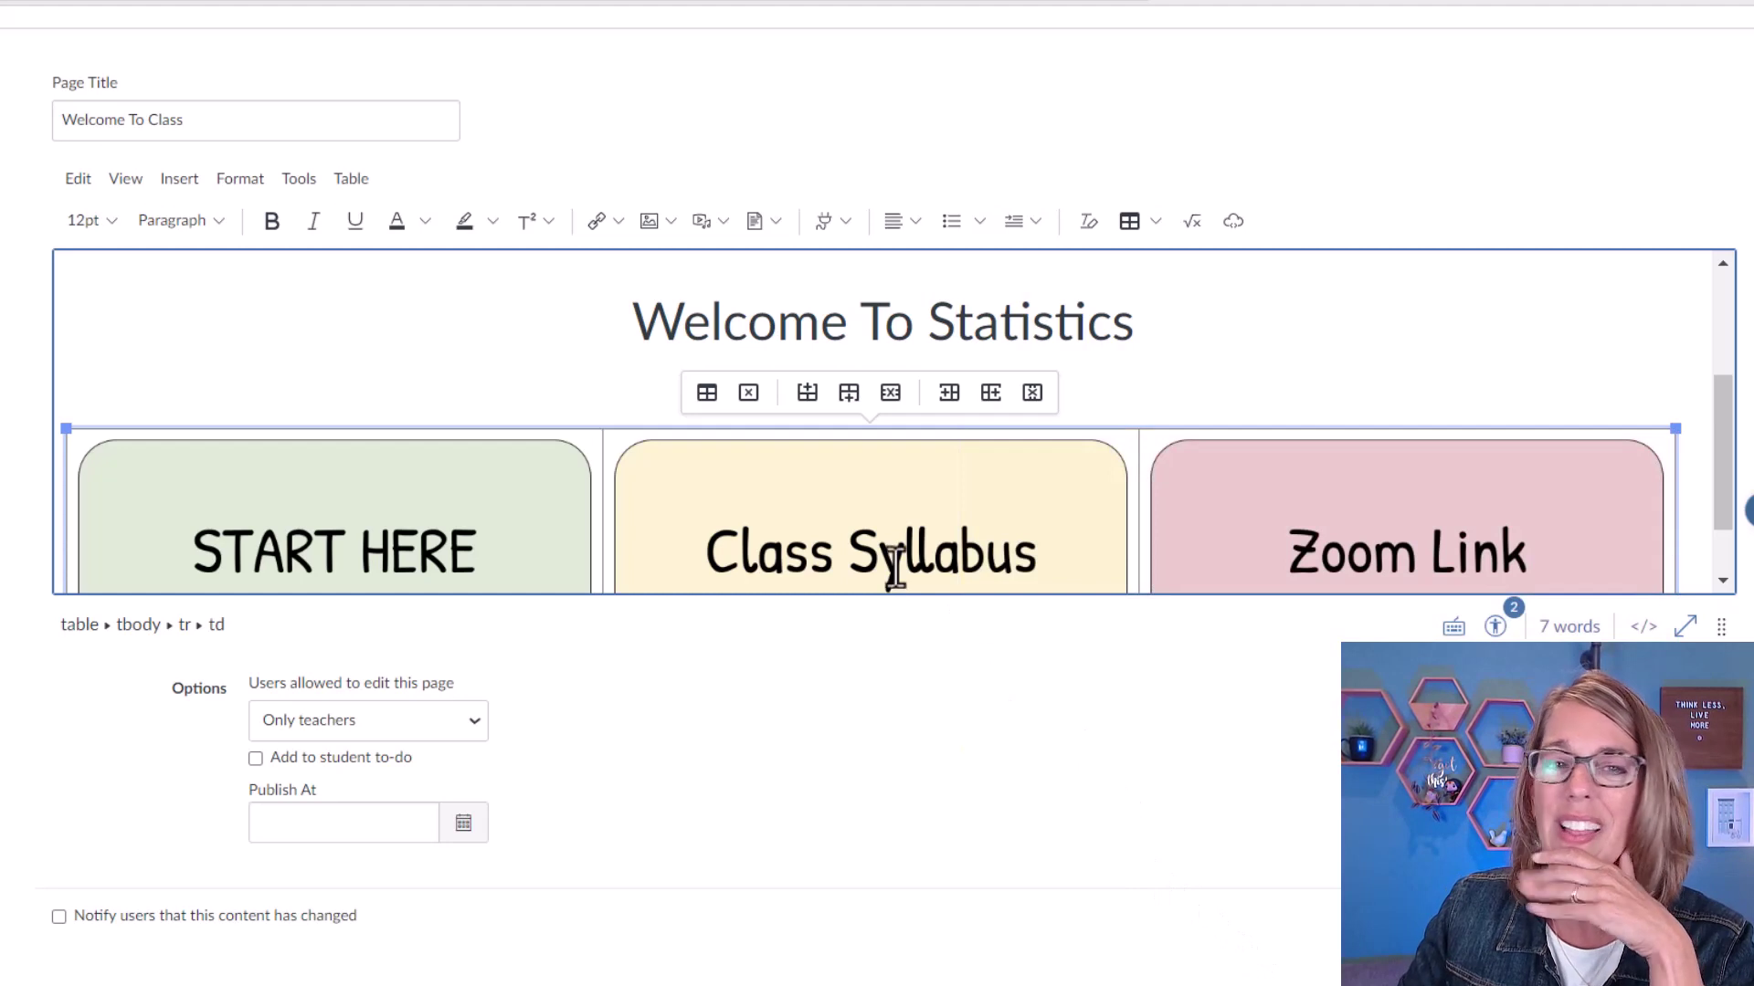
Open the button table's properties and select the border width of 1 to change it to 0.
{"action": "left_click", "coordinate": [1301, 356]}
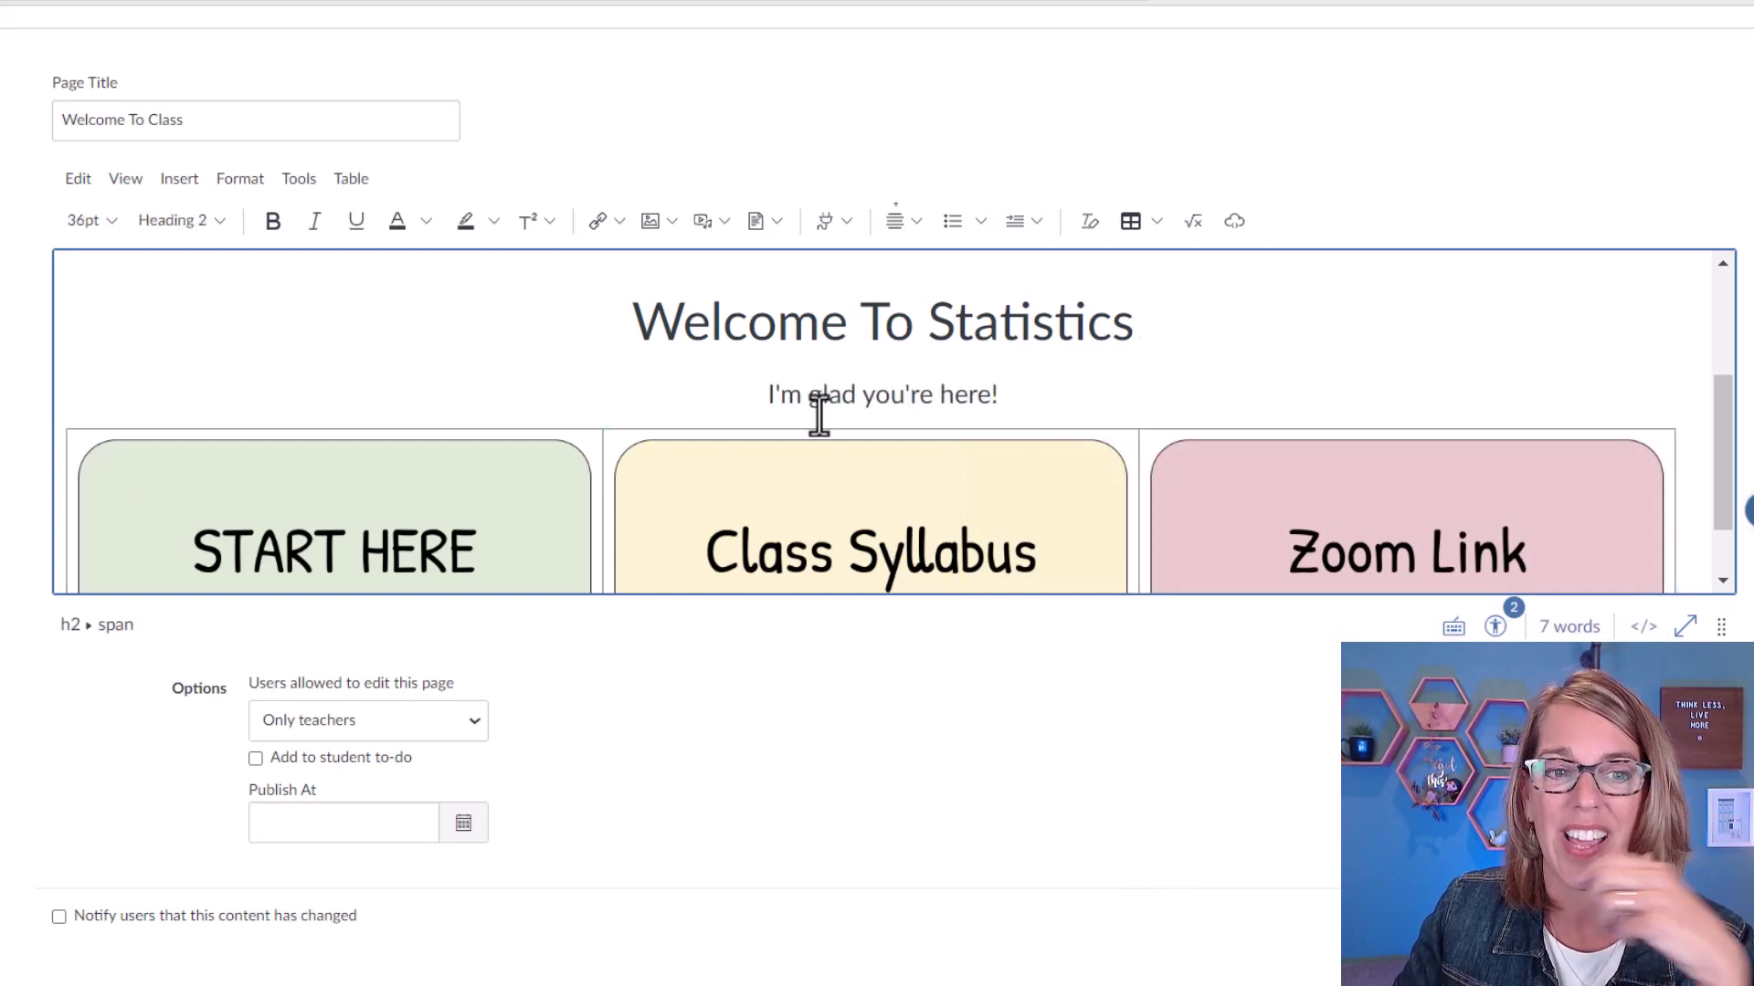
{"action": "left_click", "coordinate": [70, 430]}
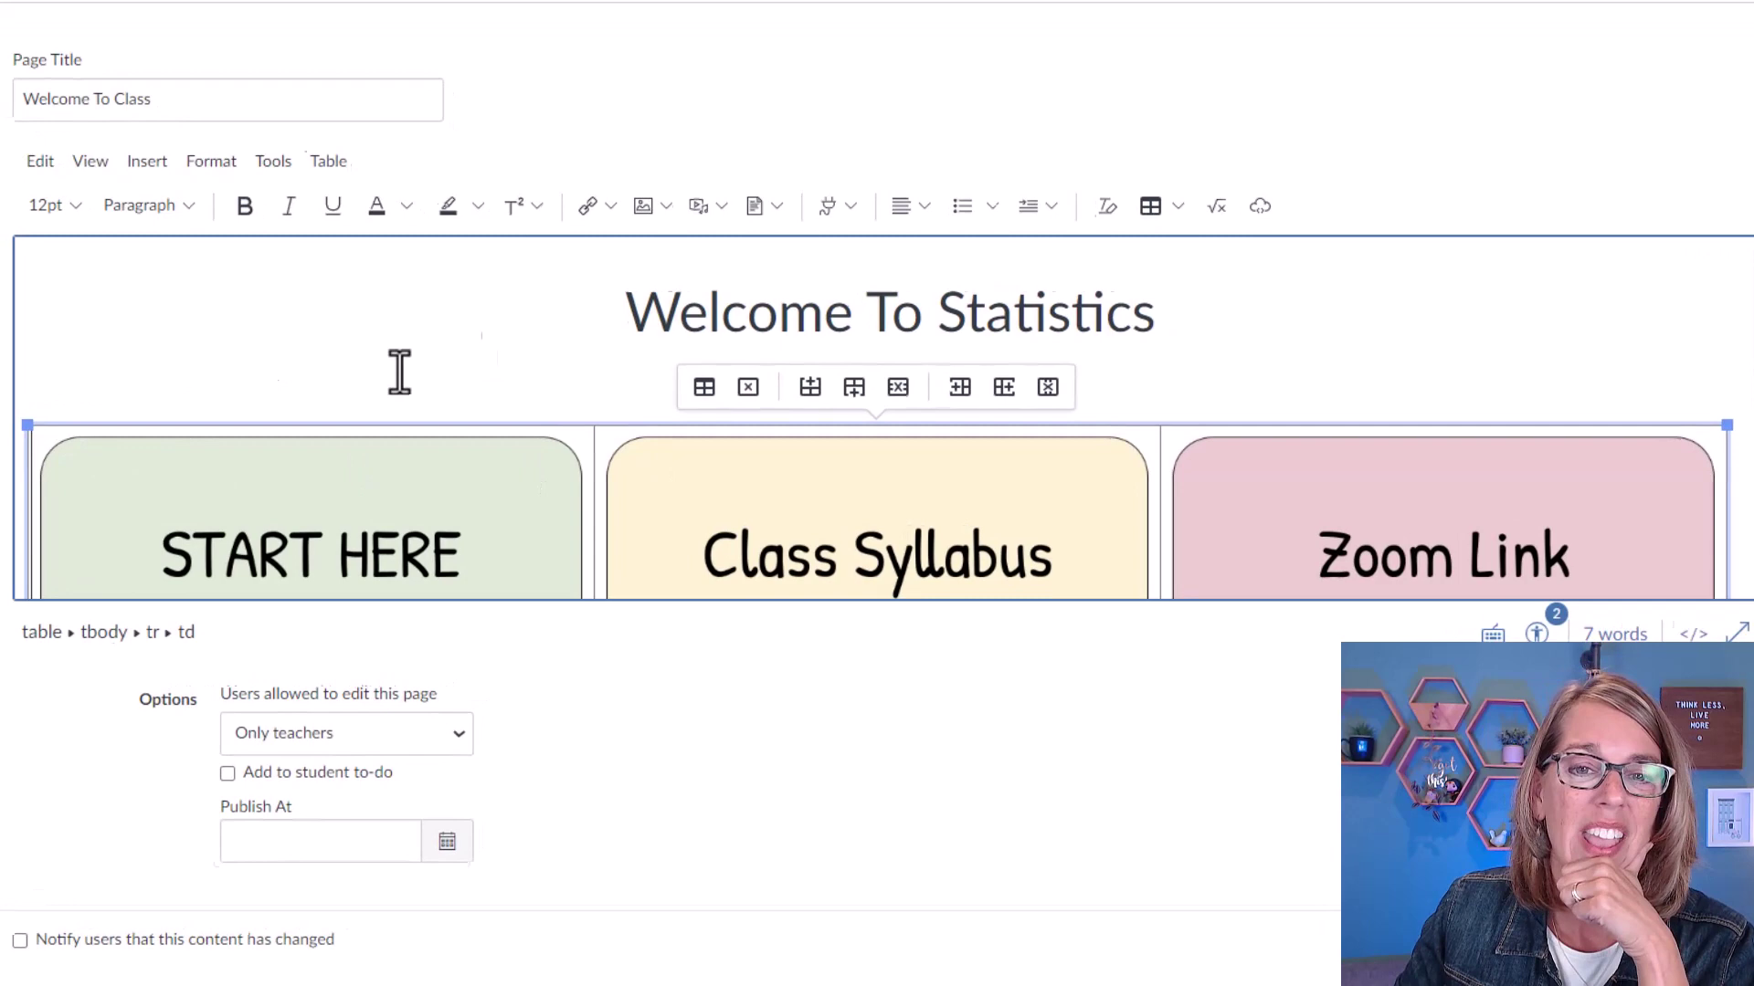
{"action": "left_click", "coordinate": [328, 160]}
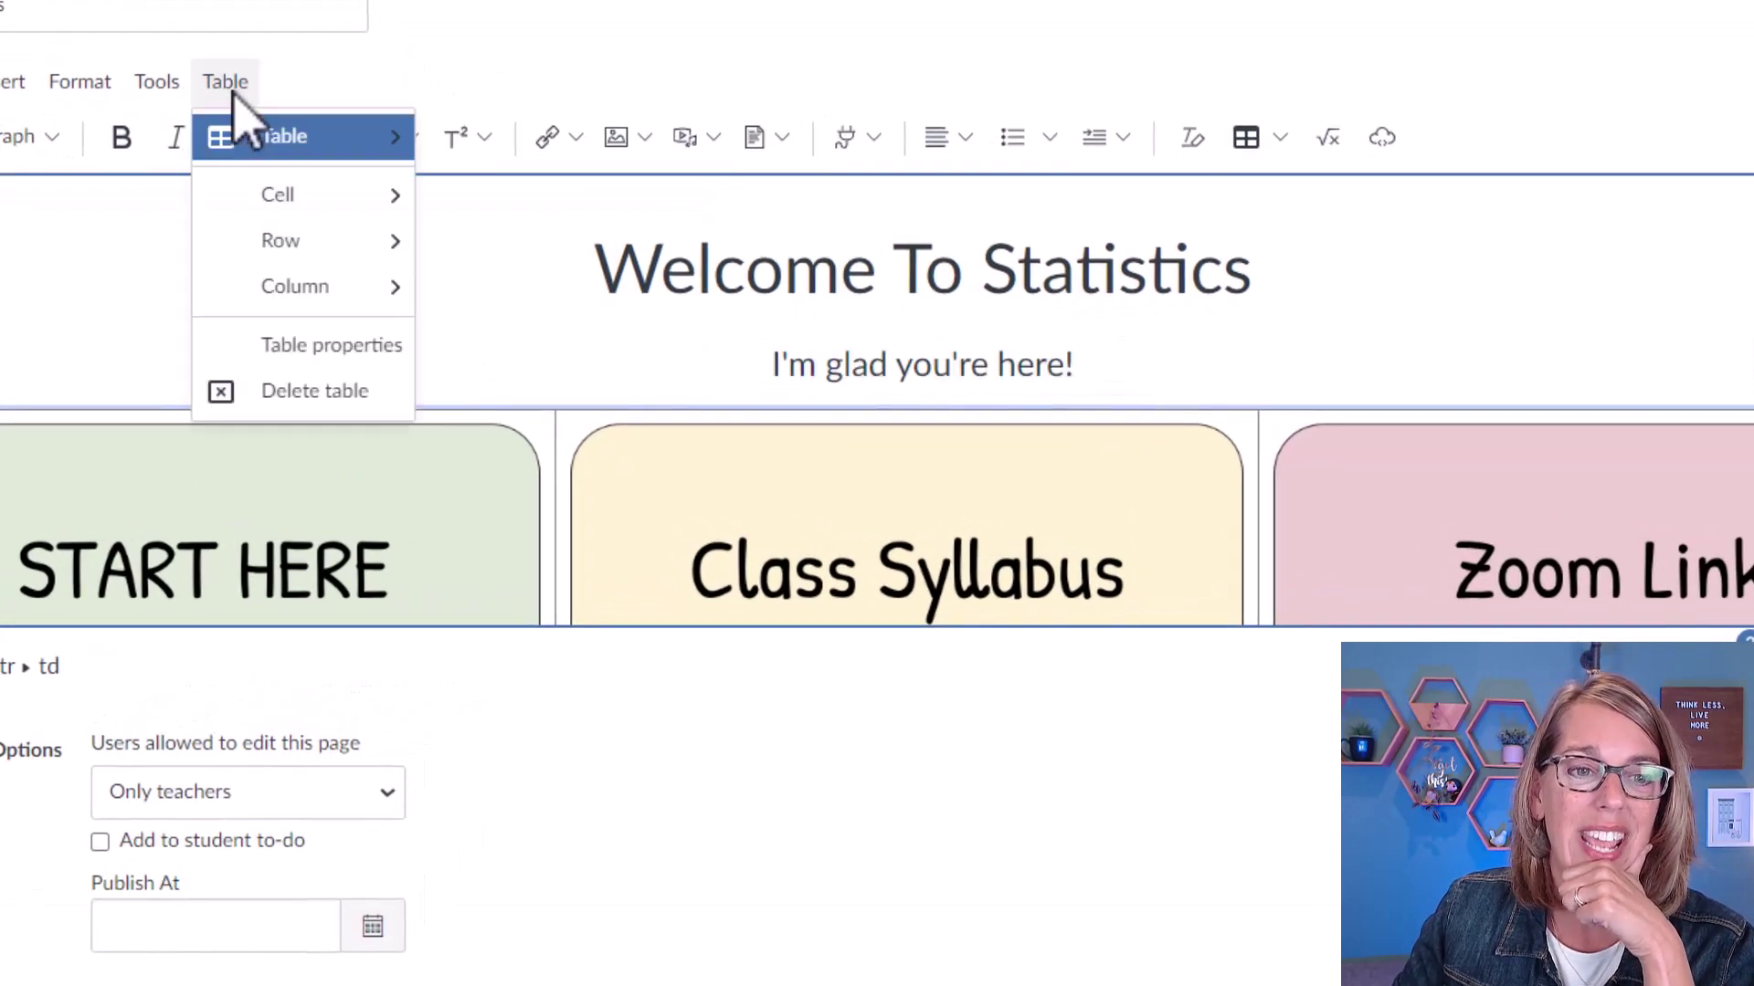
{"action": "left_click", "coordinate": [376, 360]}
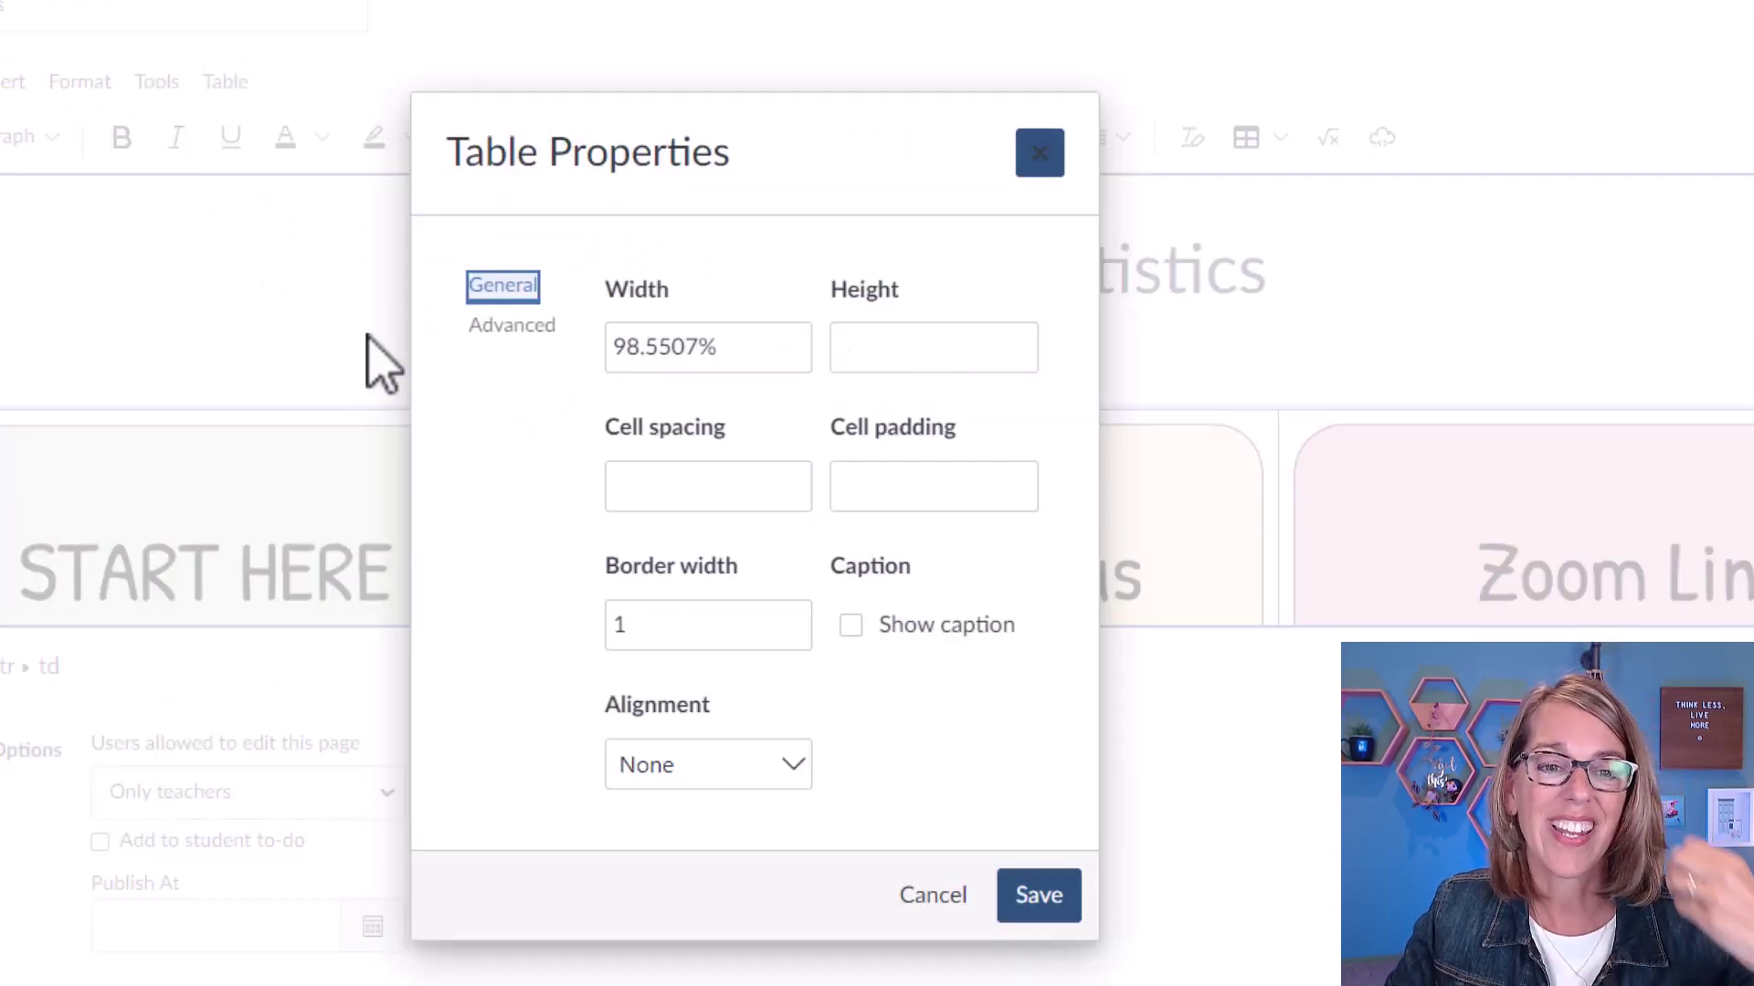
{"action": "left_click", "coordinate": [664, 628]}
{"action": "left_click_drag", "start_coordinate": [664, 628], "coordinate": [585, 575]}
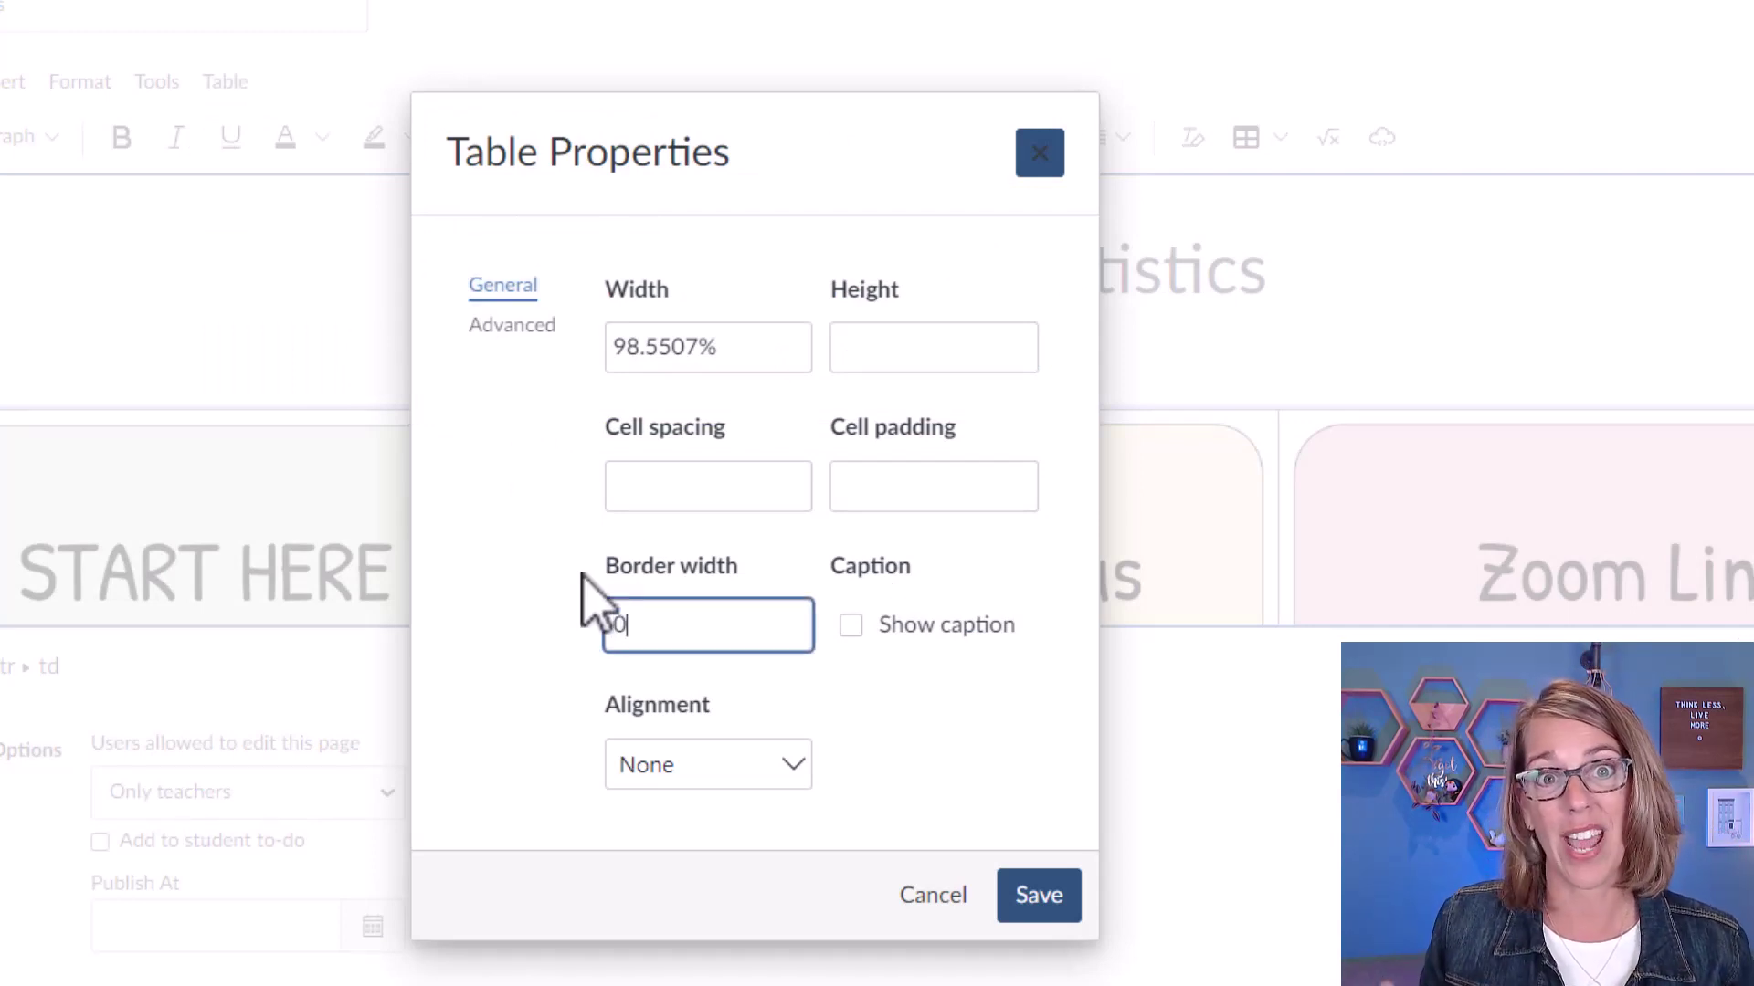
Set the table's border width to 0 and centre-align the content.
{"action": "type", "text": "0"}
{"action": "left_click", "coordinate": [1041, 900]}
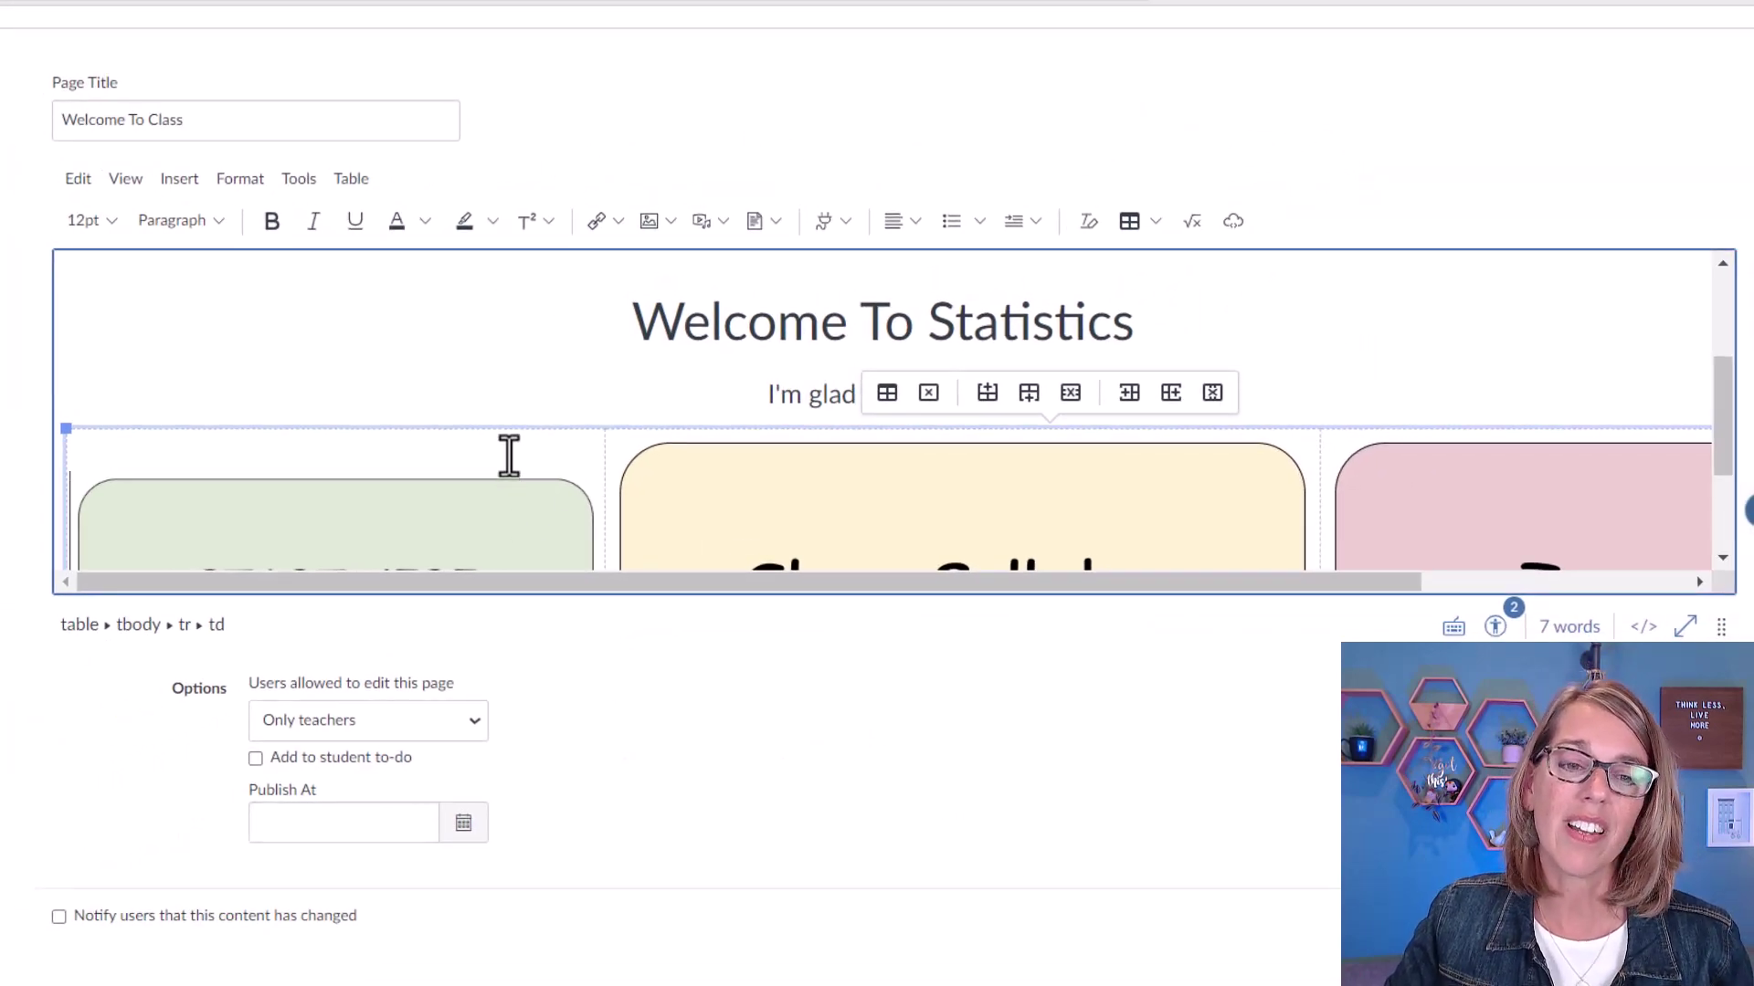
{"action": "left_click", "coordinate": [915, 222]}
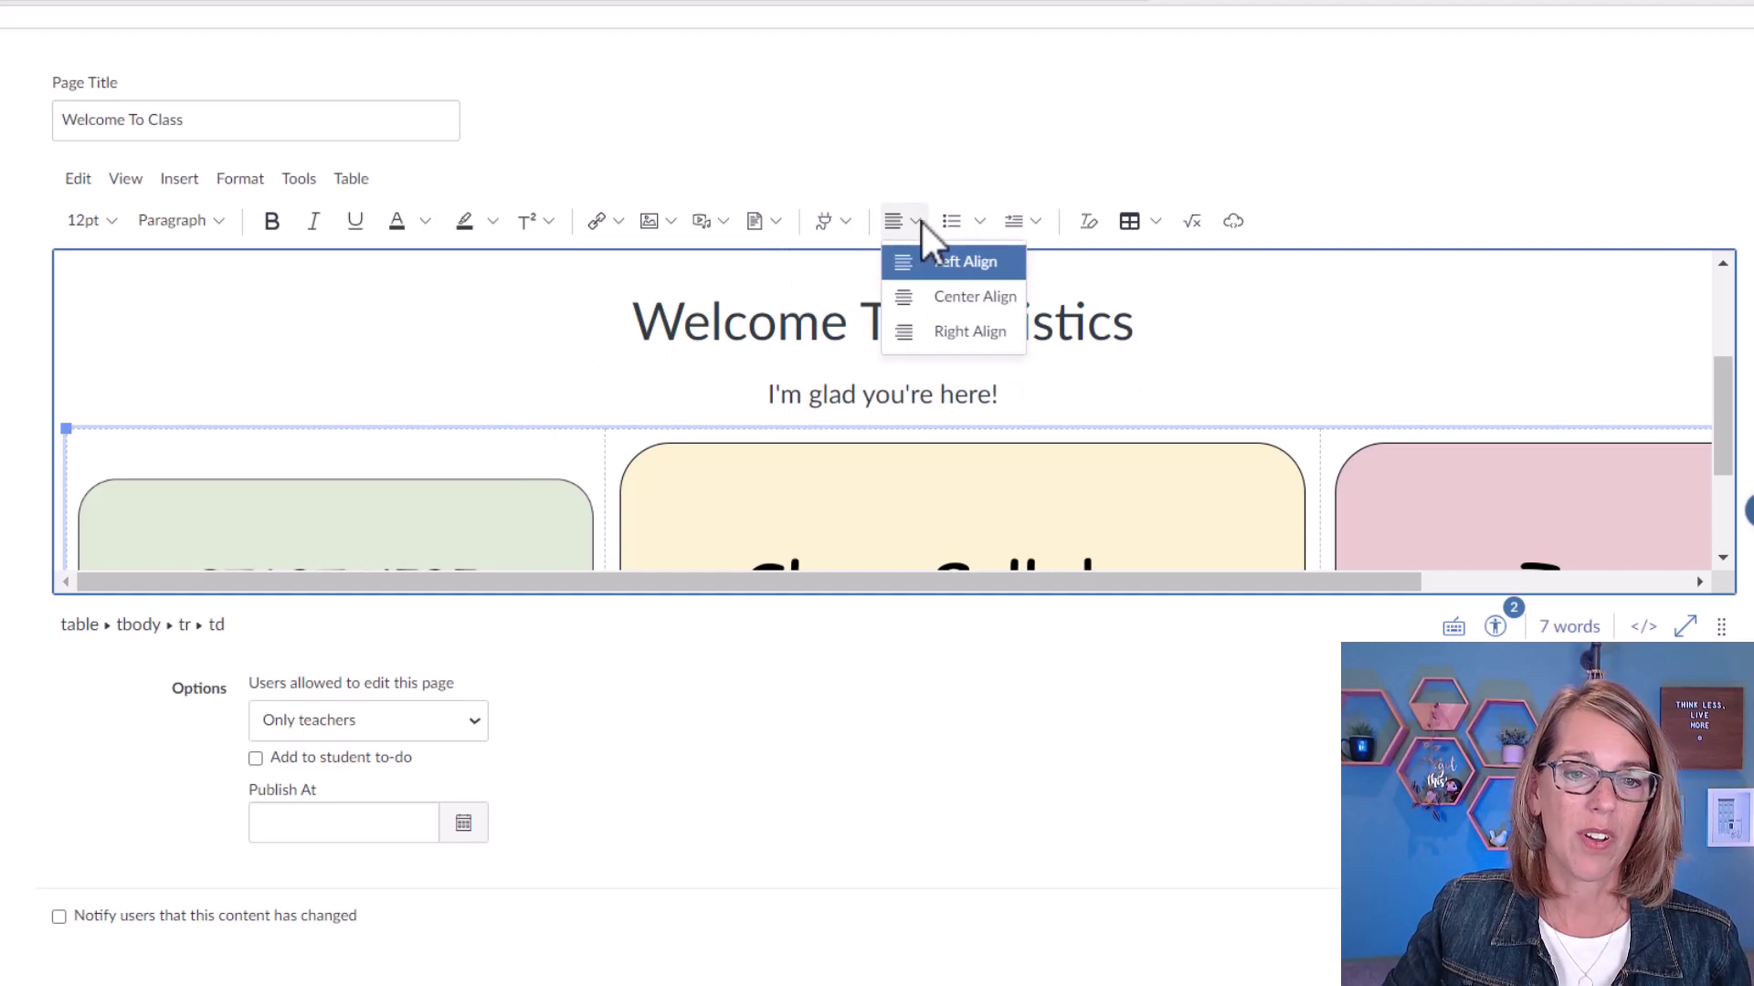
{"action": "left_click", "coordinate": [988, 296]}
{"action": "left_click", "coordinate": [554, 324]}
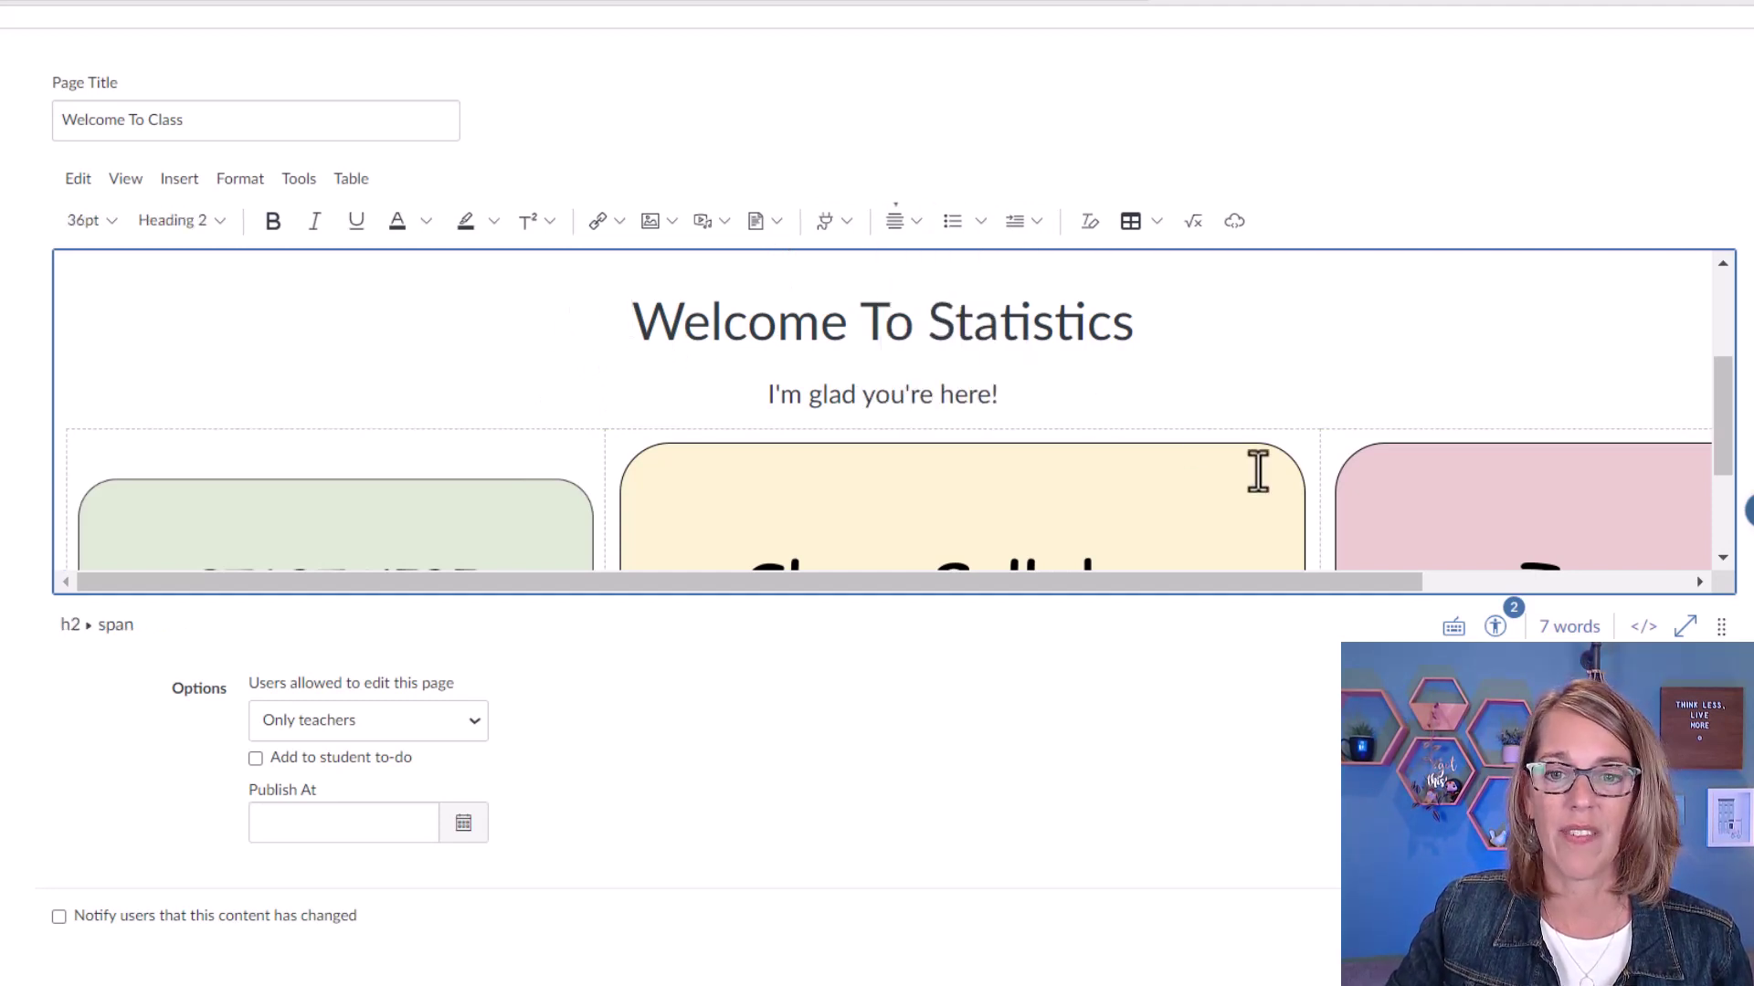
Shrink the START HERE, Class Syllabus and Zoom Link button images to a smaller size.
{"action": "scroll", "coordinate": [1257, 469], "scroll_direction": "down", "scroll_amount": 2}
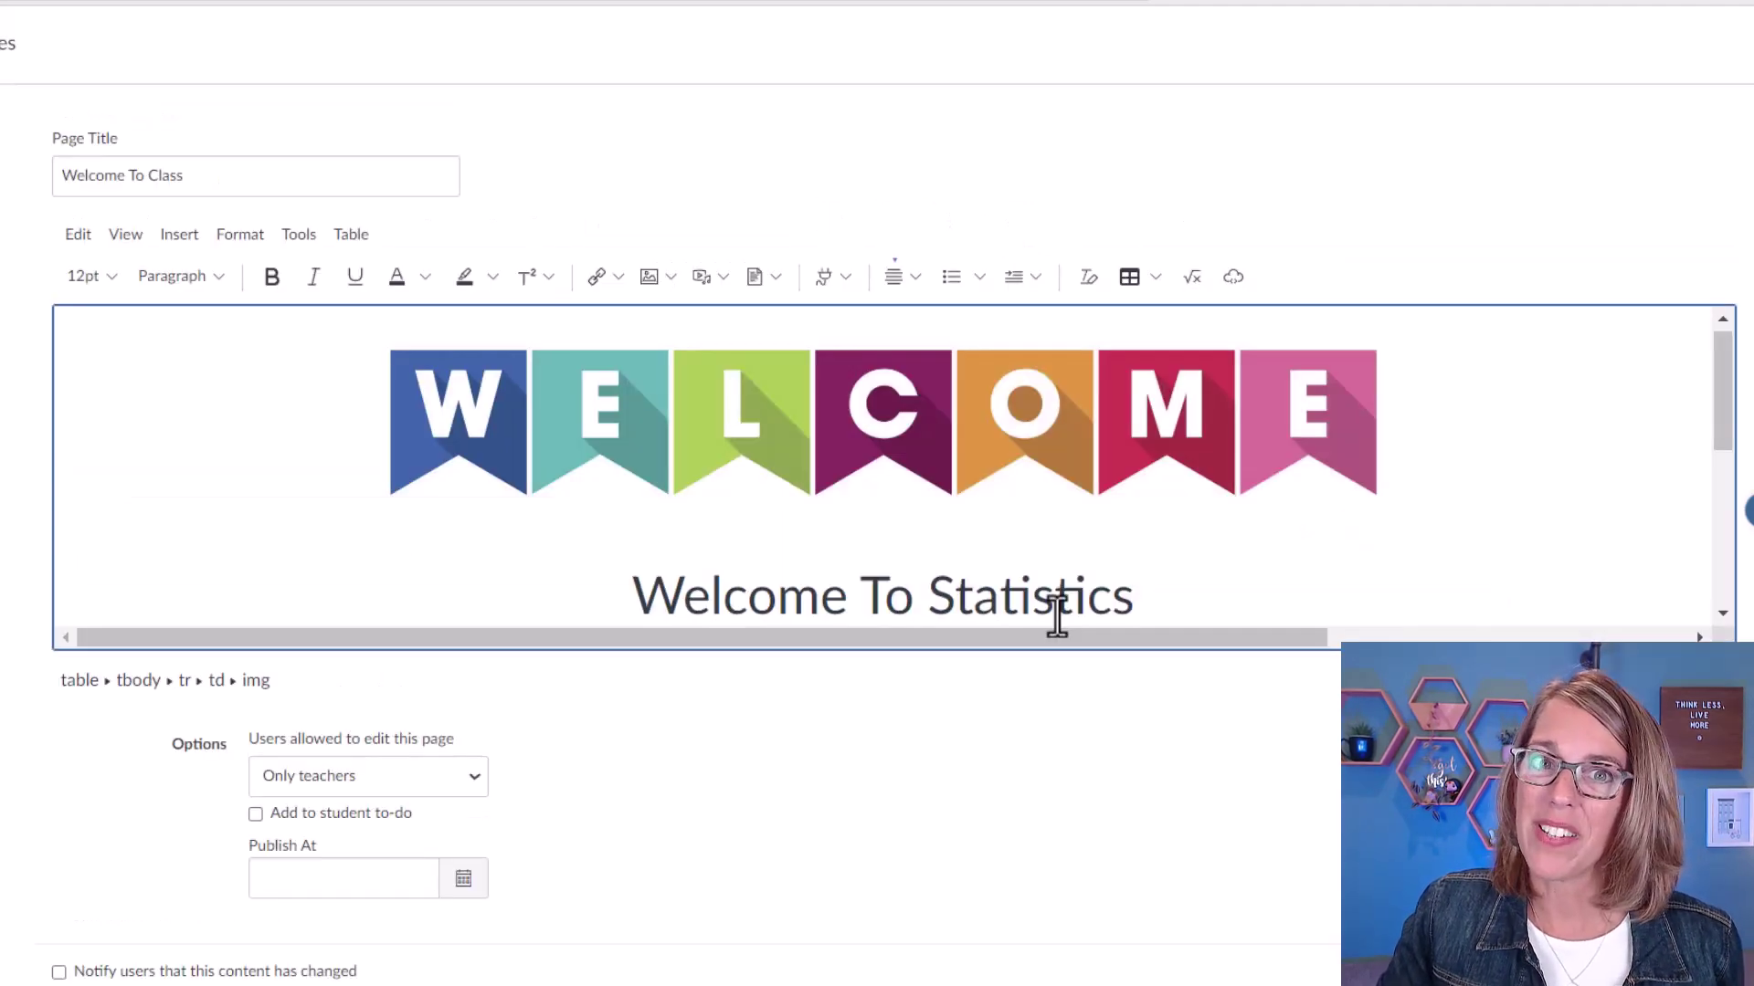
{"action": "scroll", "coordinate": [1057, 616], "scroll_direction": "down", "scroll_amount": 1}
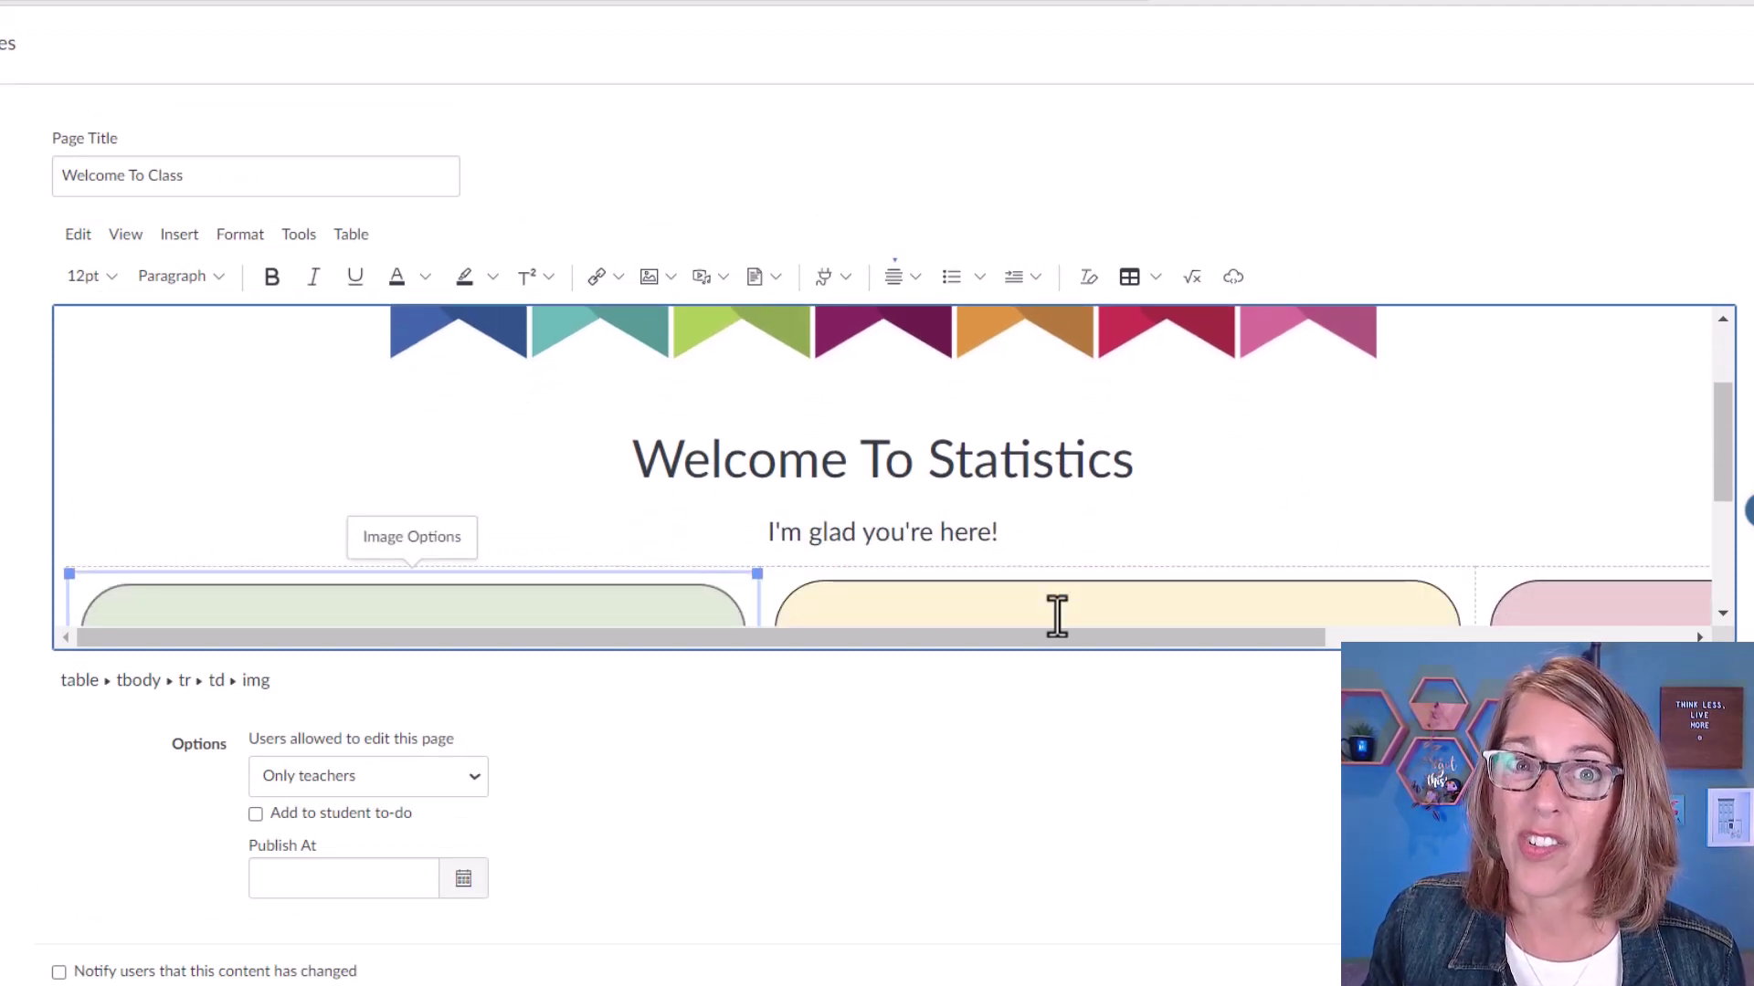
{"action": "scroll", "coordinate": [1056, 616], "scroll_direction": "down", "scroll_amount": 2}
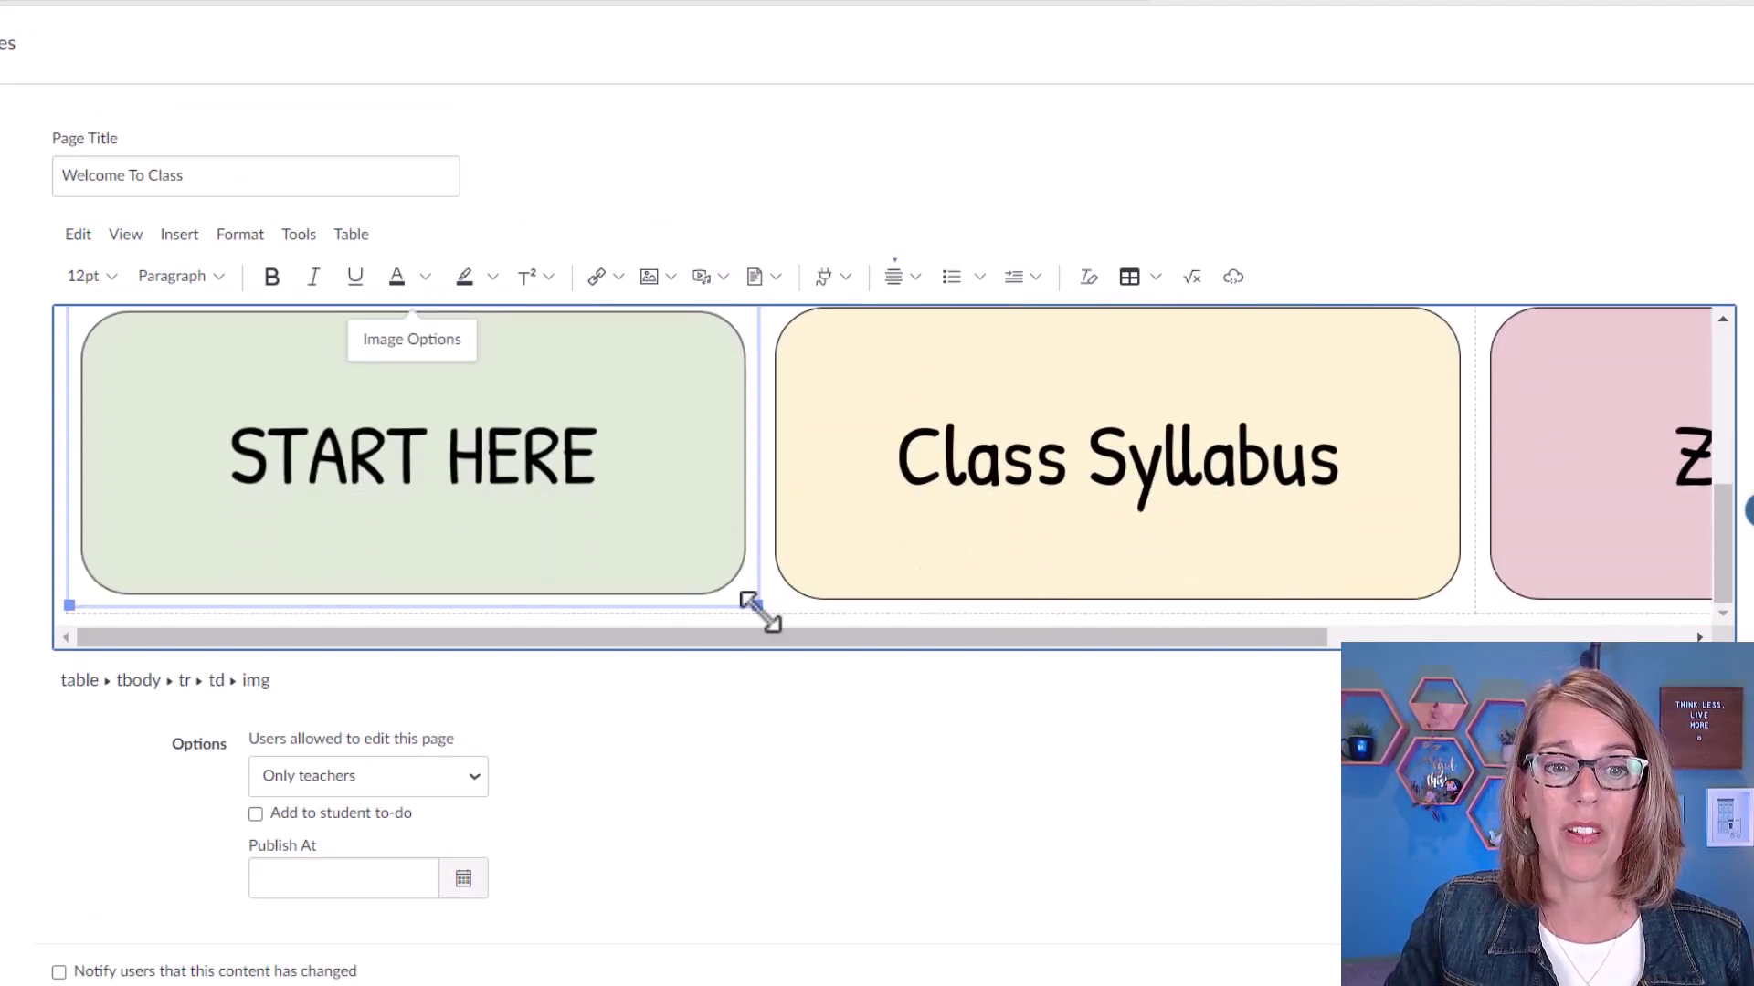
{"action": "left_click_drag", "start_coordinate": [750, 606], "coordinate": [411, 431]}
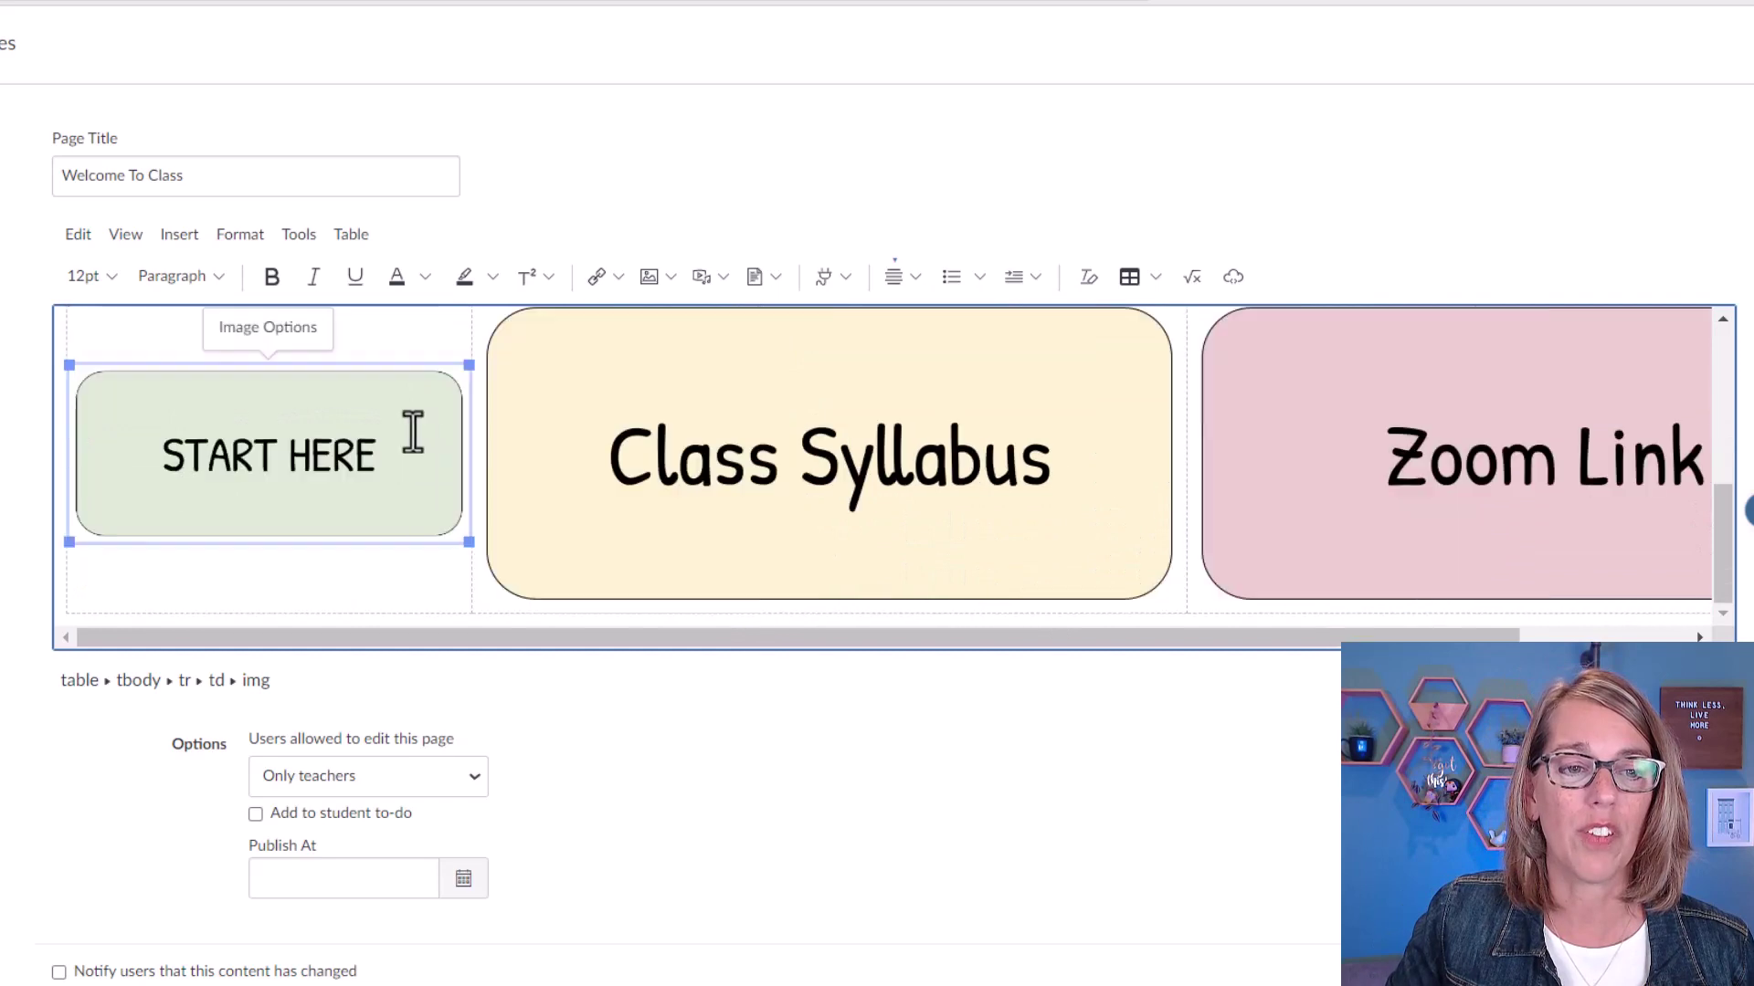
{"action": "left_click", "coordinate": [880, 490]}
{"action": "left_click_drag", "start_coordinate": [1182, 615], "coordinate": [816, 441]}
{"action": "left_click", "coordinate": [1397, 521]}
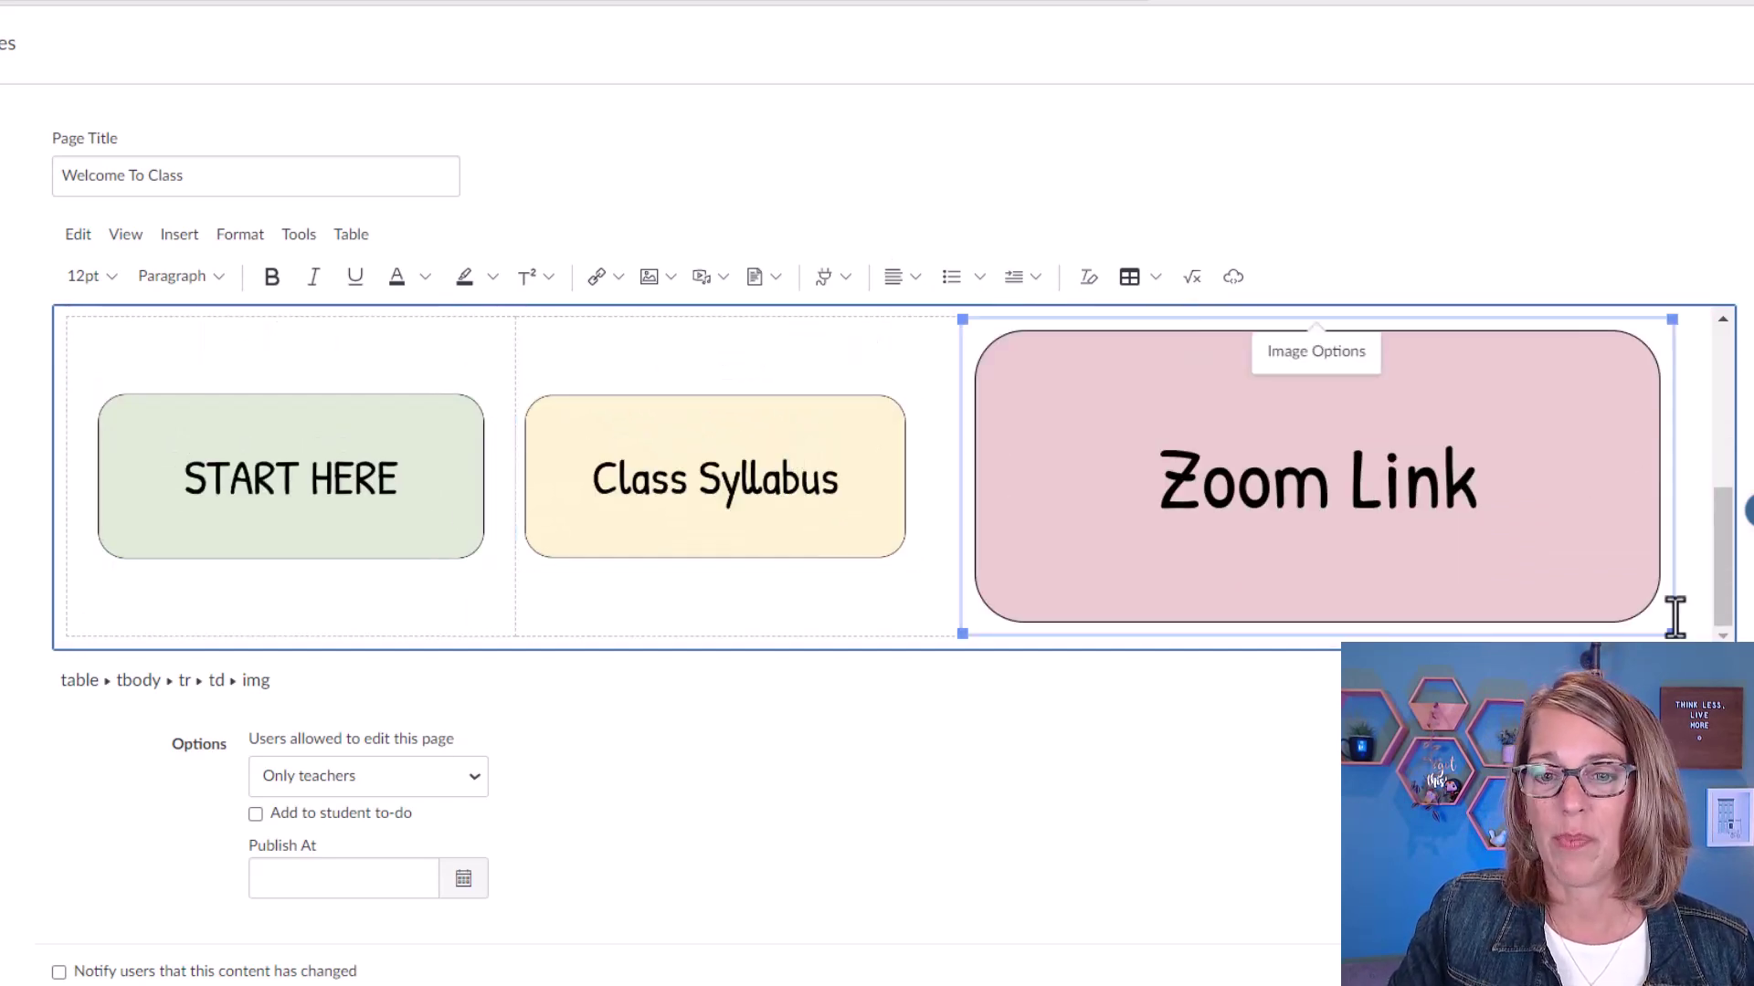
{"action": "left_click_drag", "start_coordinate": [1661, 624], "coordinate": [1263, 443]}
{"action": "left_click", "coordinate": [1605, 566]}
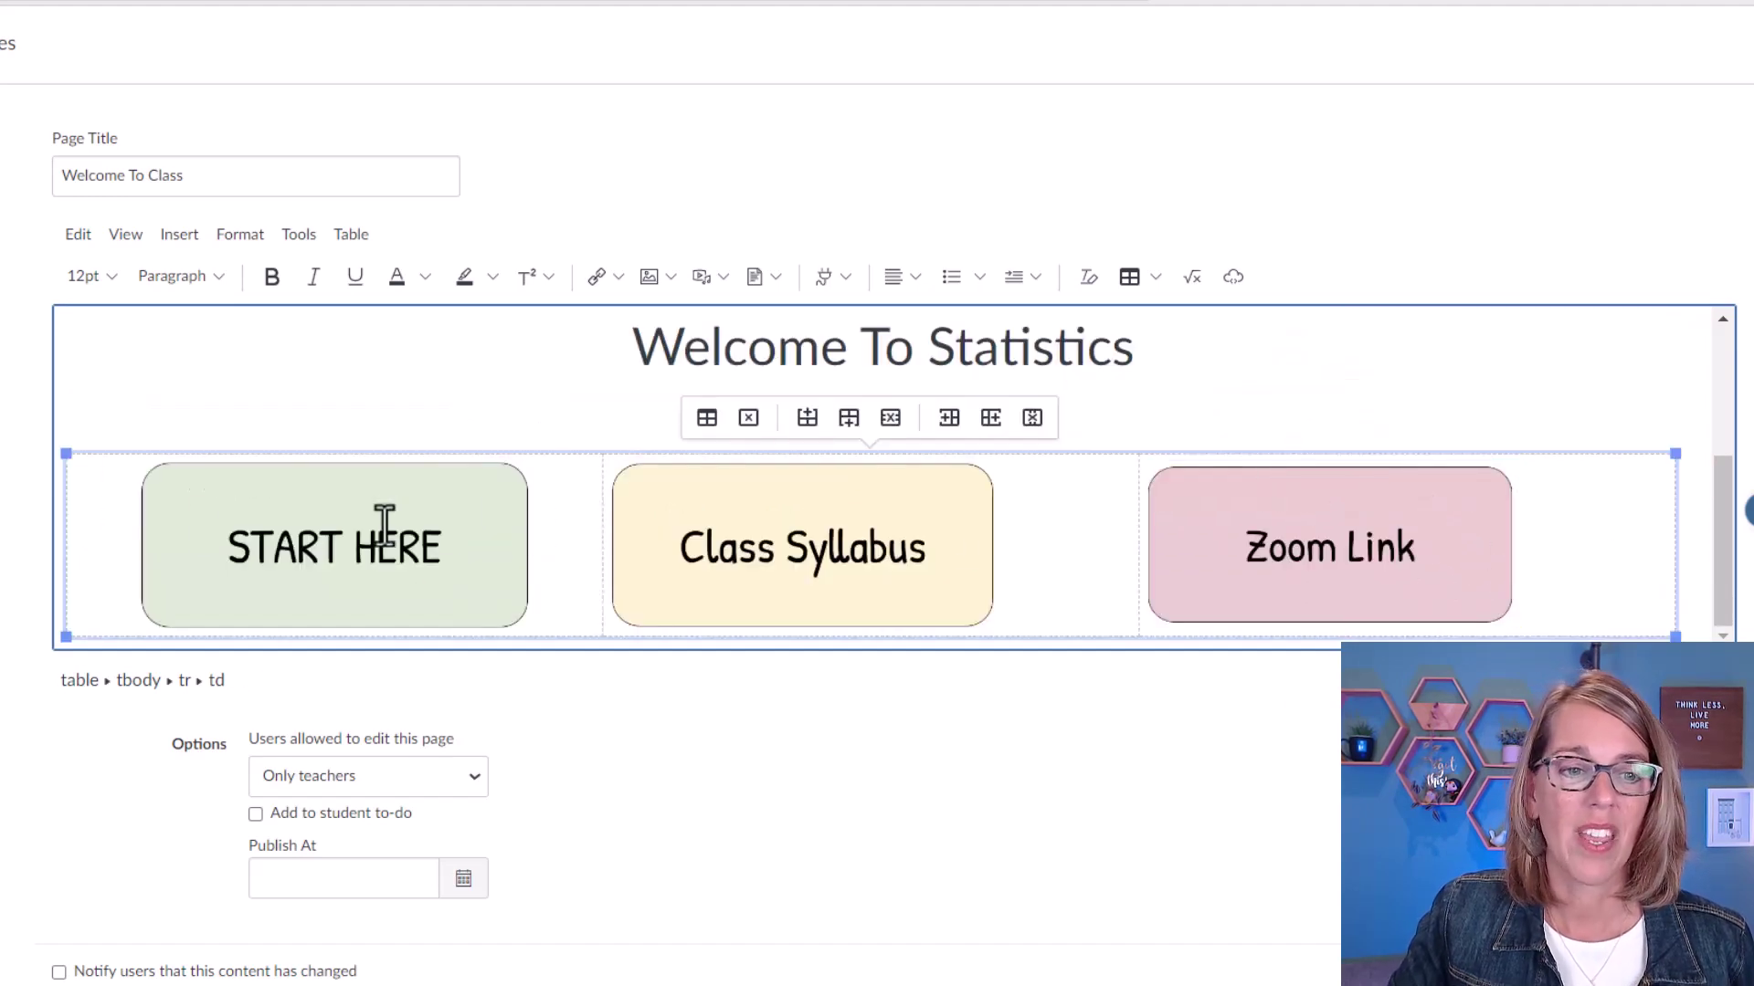
Apply Center Align to all three button images in the table row.
{"action": "left_click_drag", "start_coordinate": [89, 490], "coordinate": [1446, 548]}
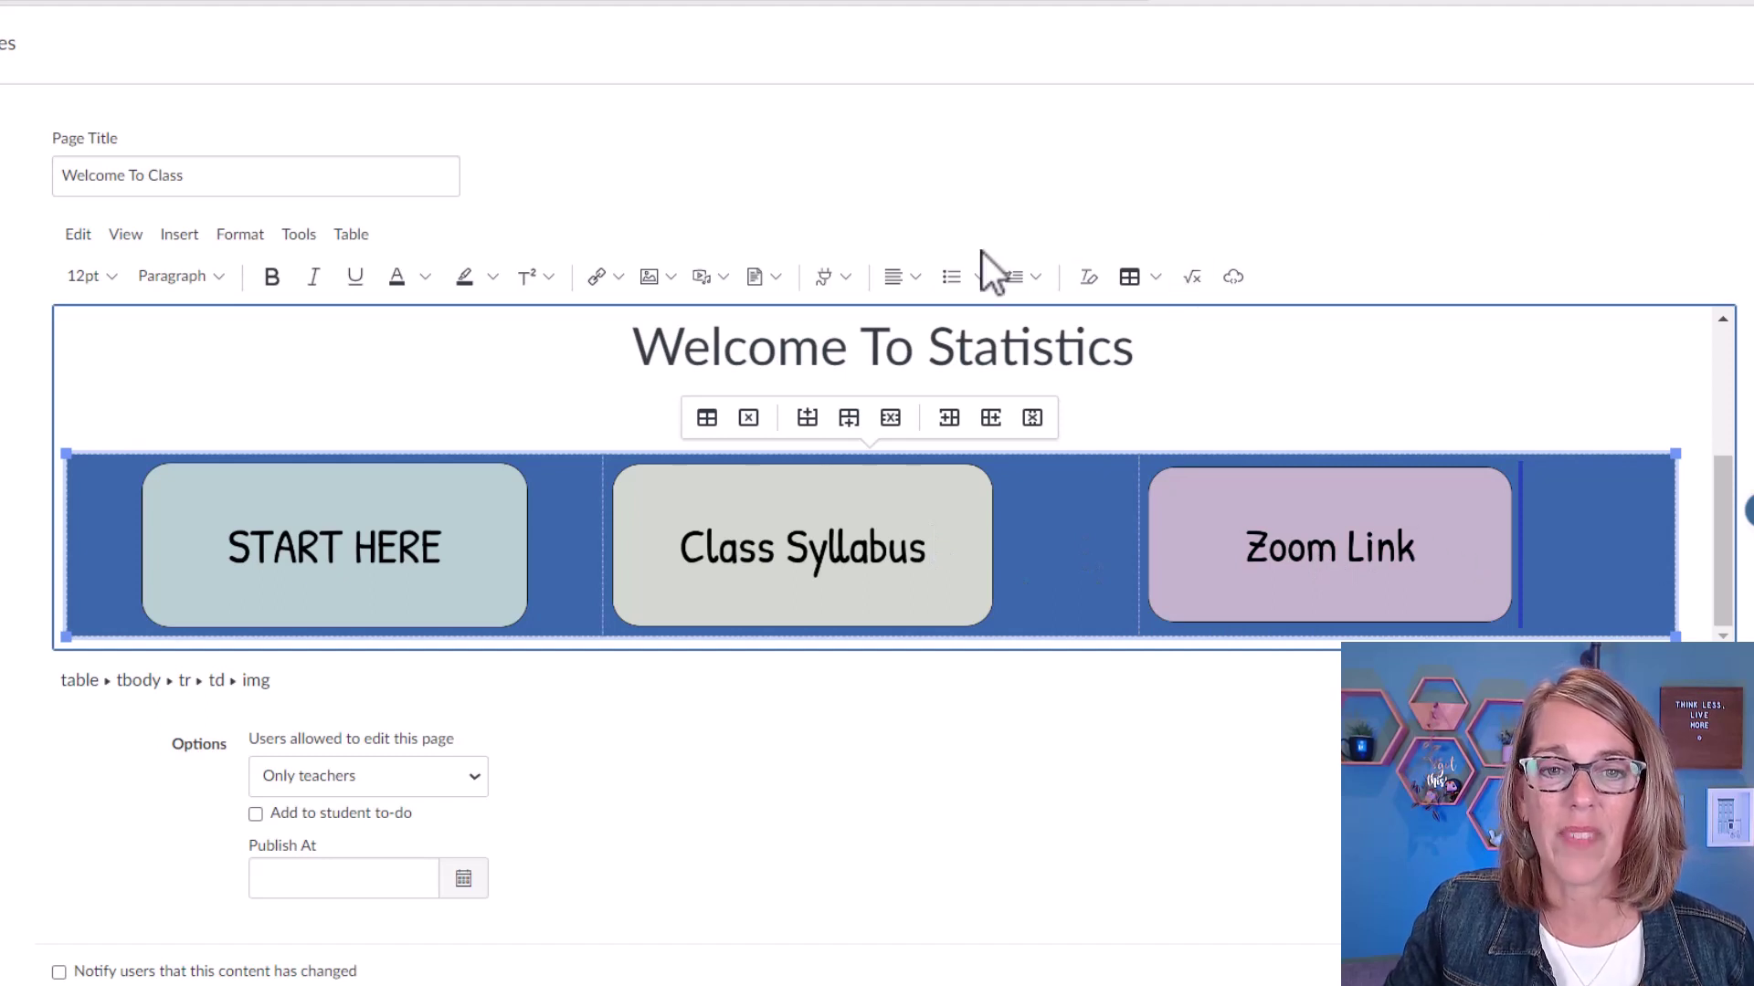
{"action": "left_click", "coordinate": [920, 285]}
{"action": "left_click", "coordinate": [961, 352]}
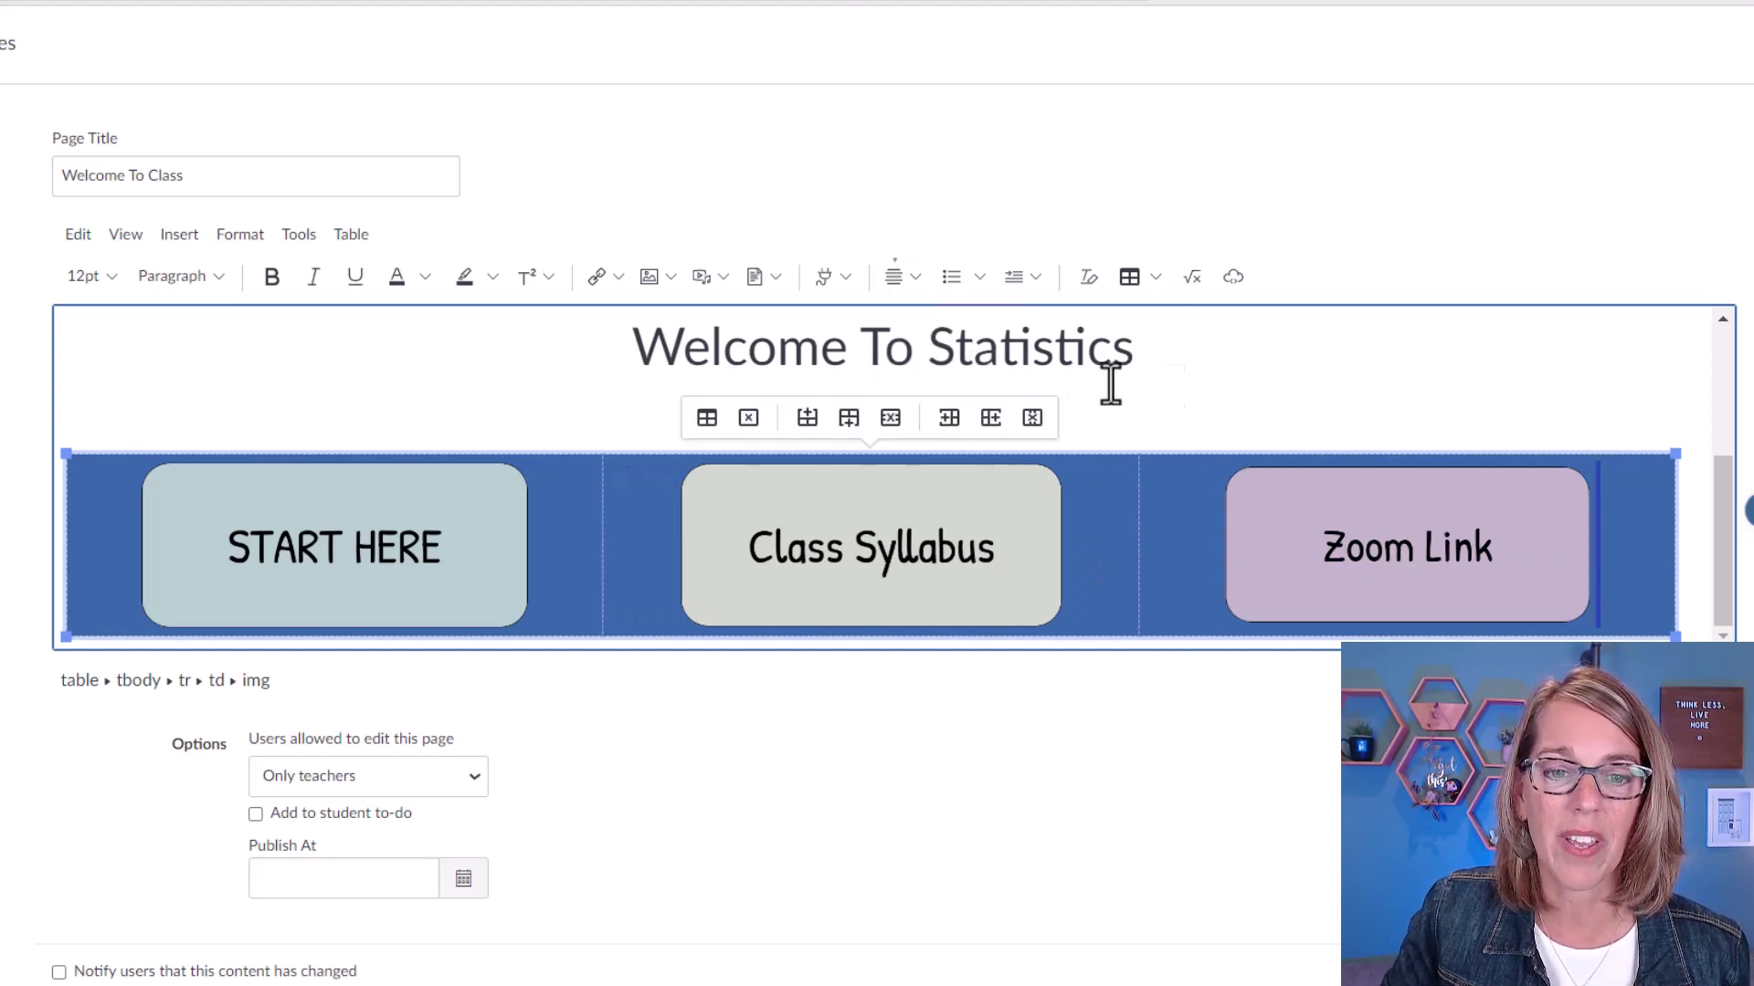
{"action": "left_click", "coordinate": [1407, 398]}
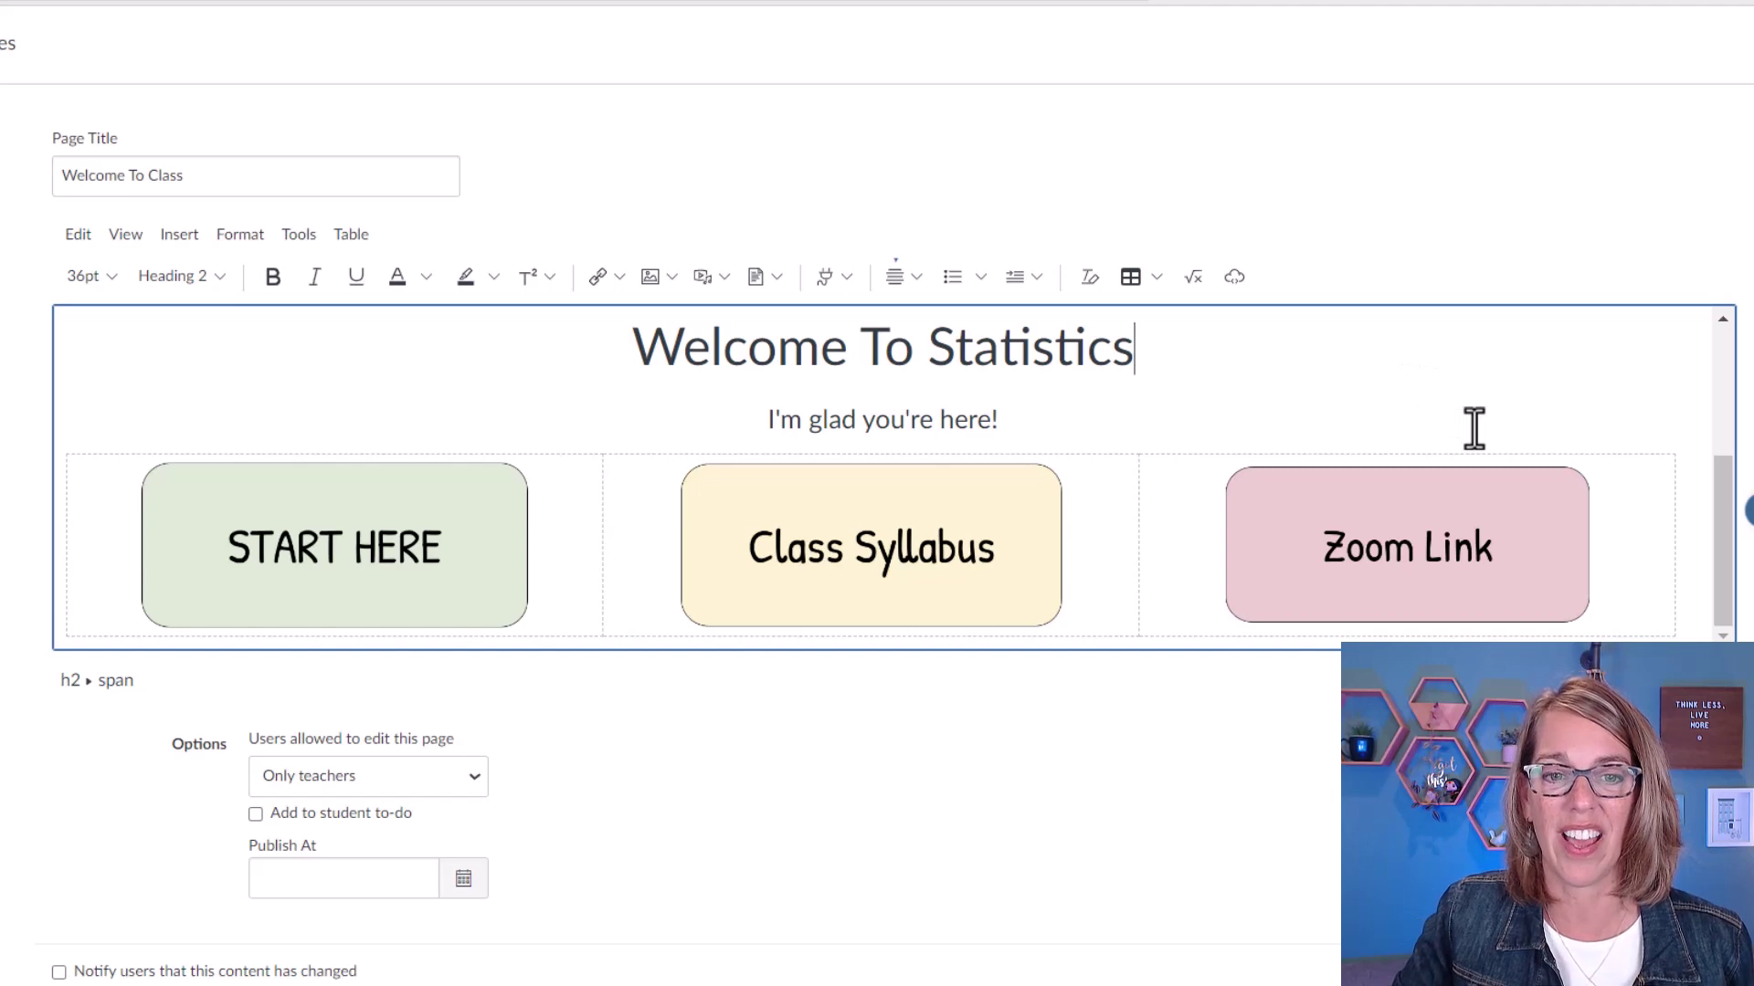
{"action": "scroll", "coordinate": [1475, 428], "scroll_direction": "up", "scroll_amount": 3}
With the START HERE image selected, choose Insert > Link > Course Link.
{"action": "scroll", "coordinate": [1472, 427], "scroll_direction": "down", "scroll_amount": 3}
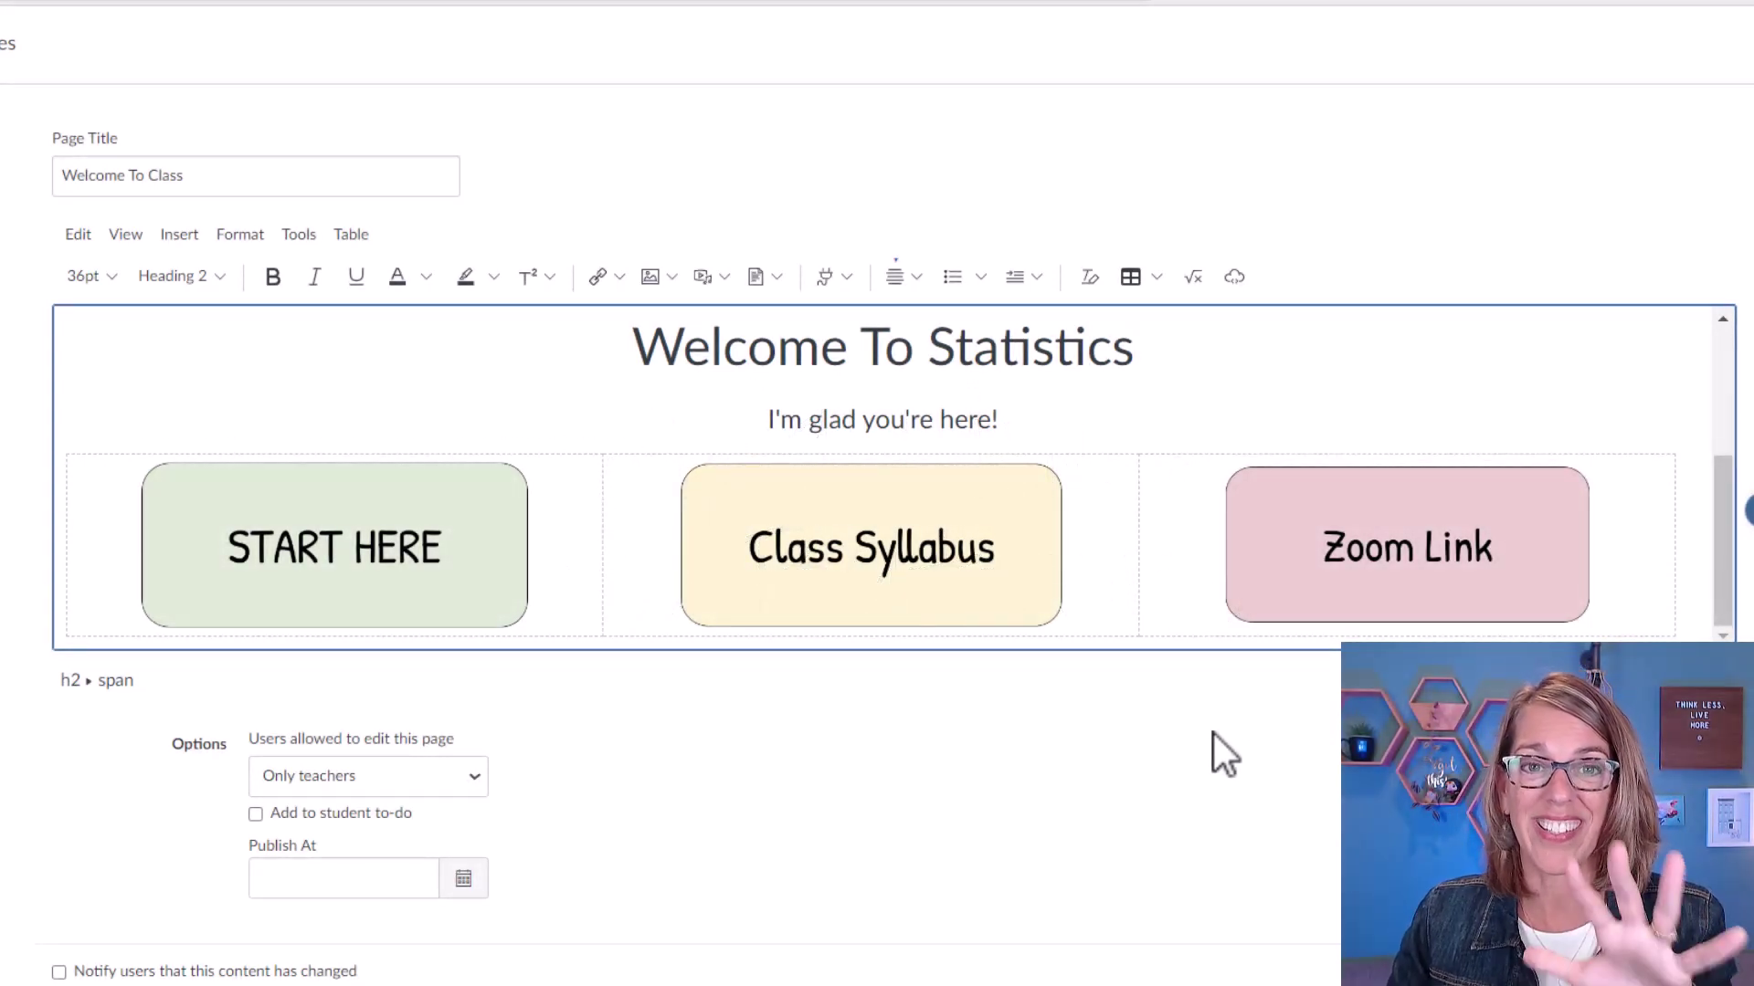
{"action": "left_click", "coordinate": [362, 561]}
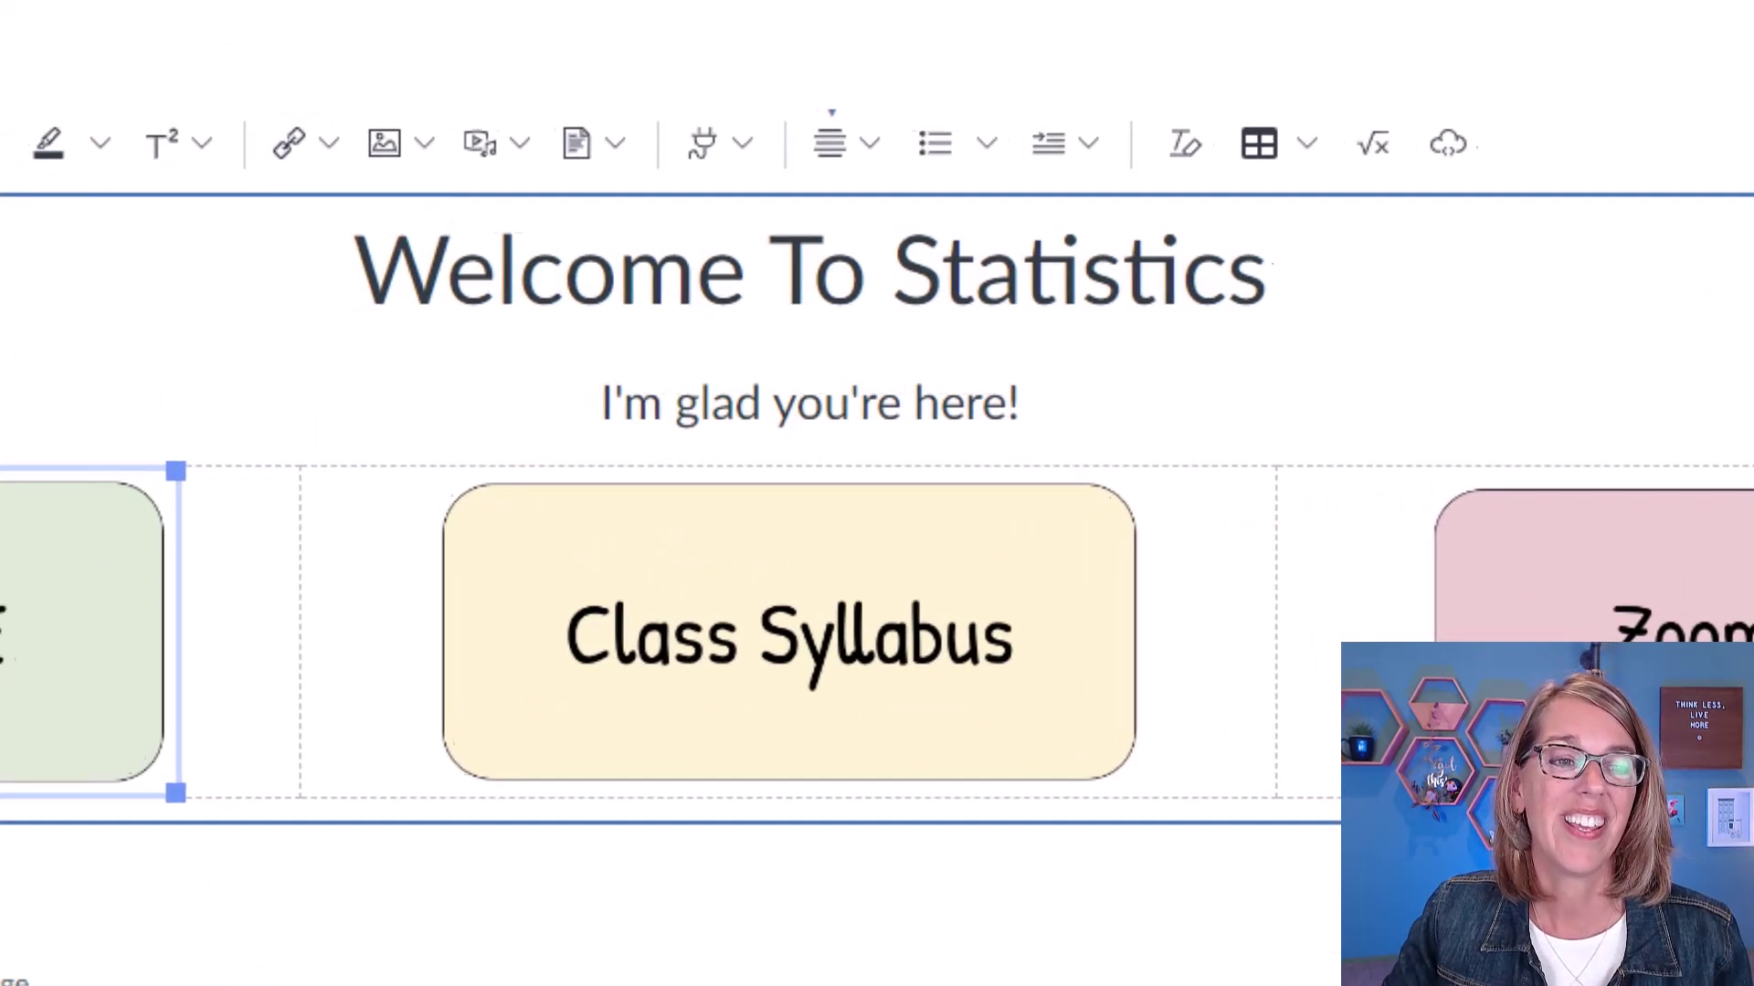
{"action": "left_click", "coordinate": [18, 69]}
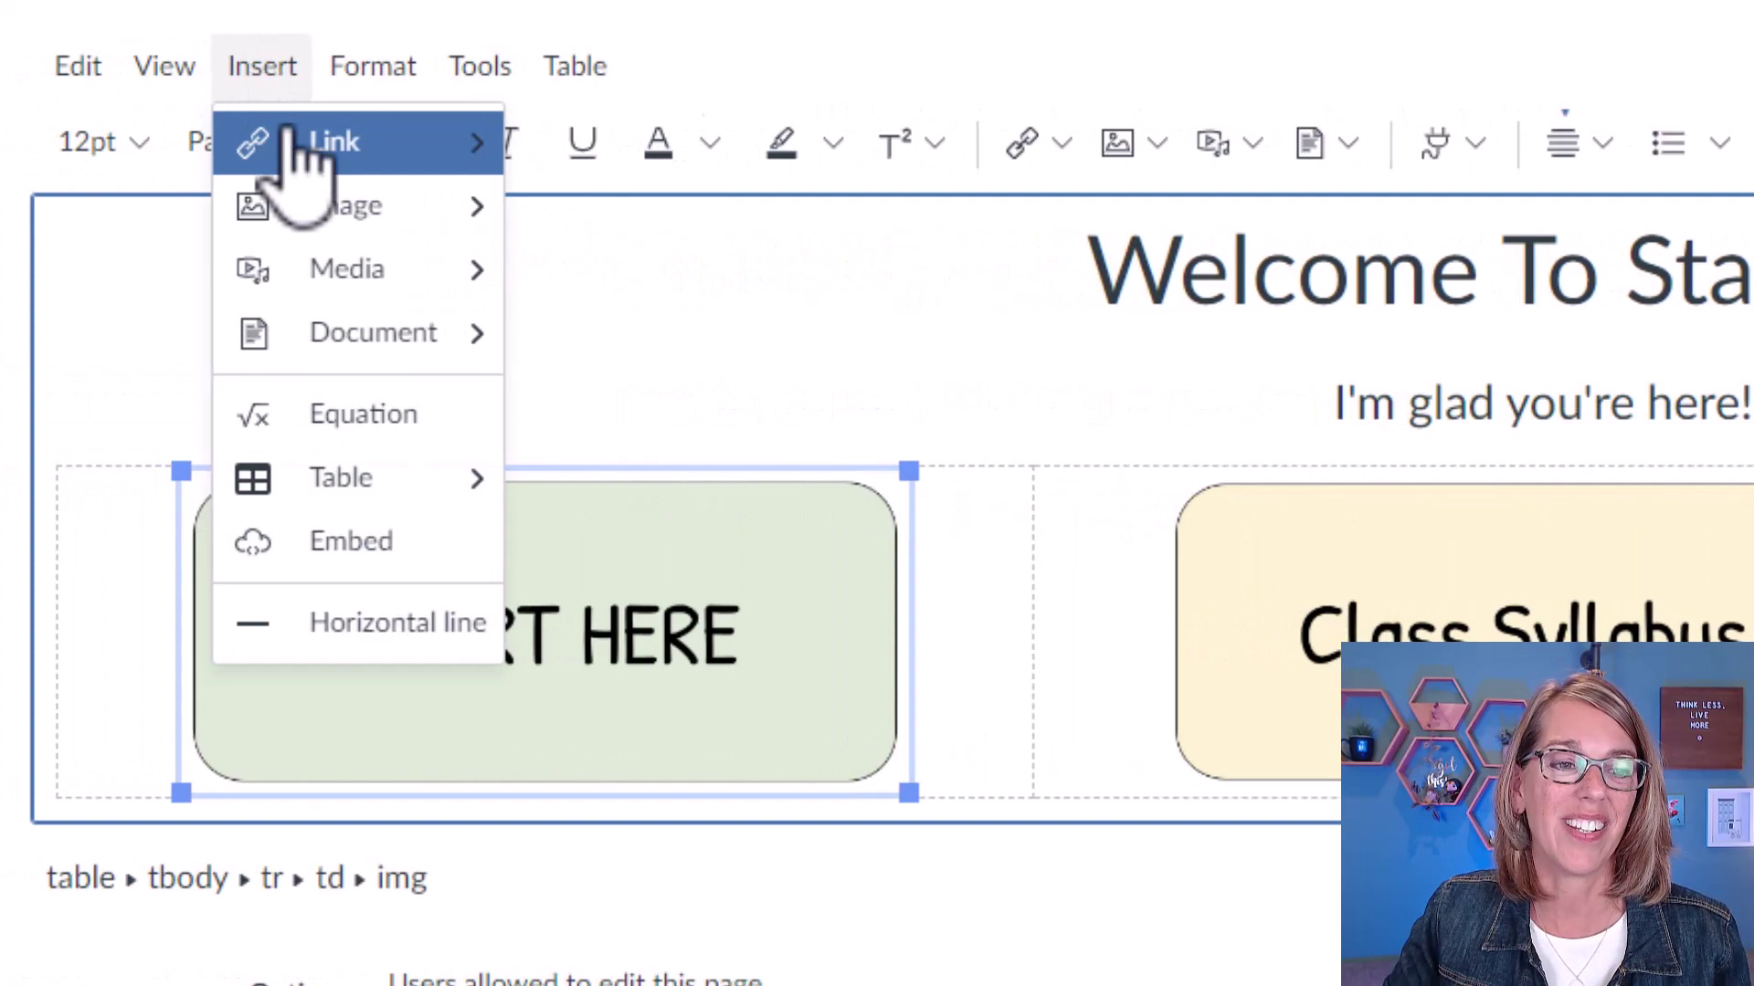
{"action": "mouse_move", "coordinate": [375, 160]}
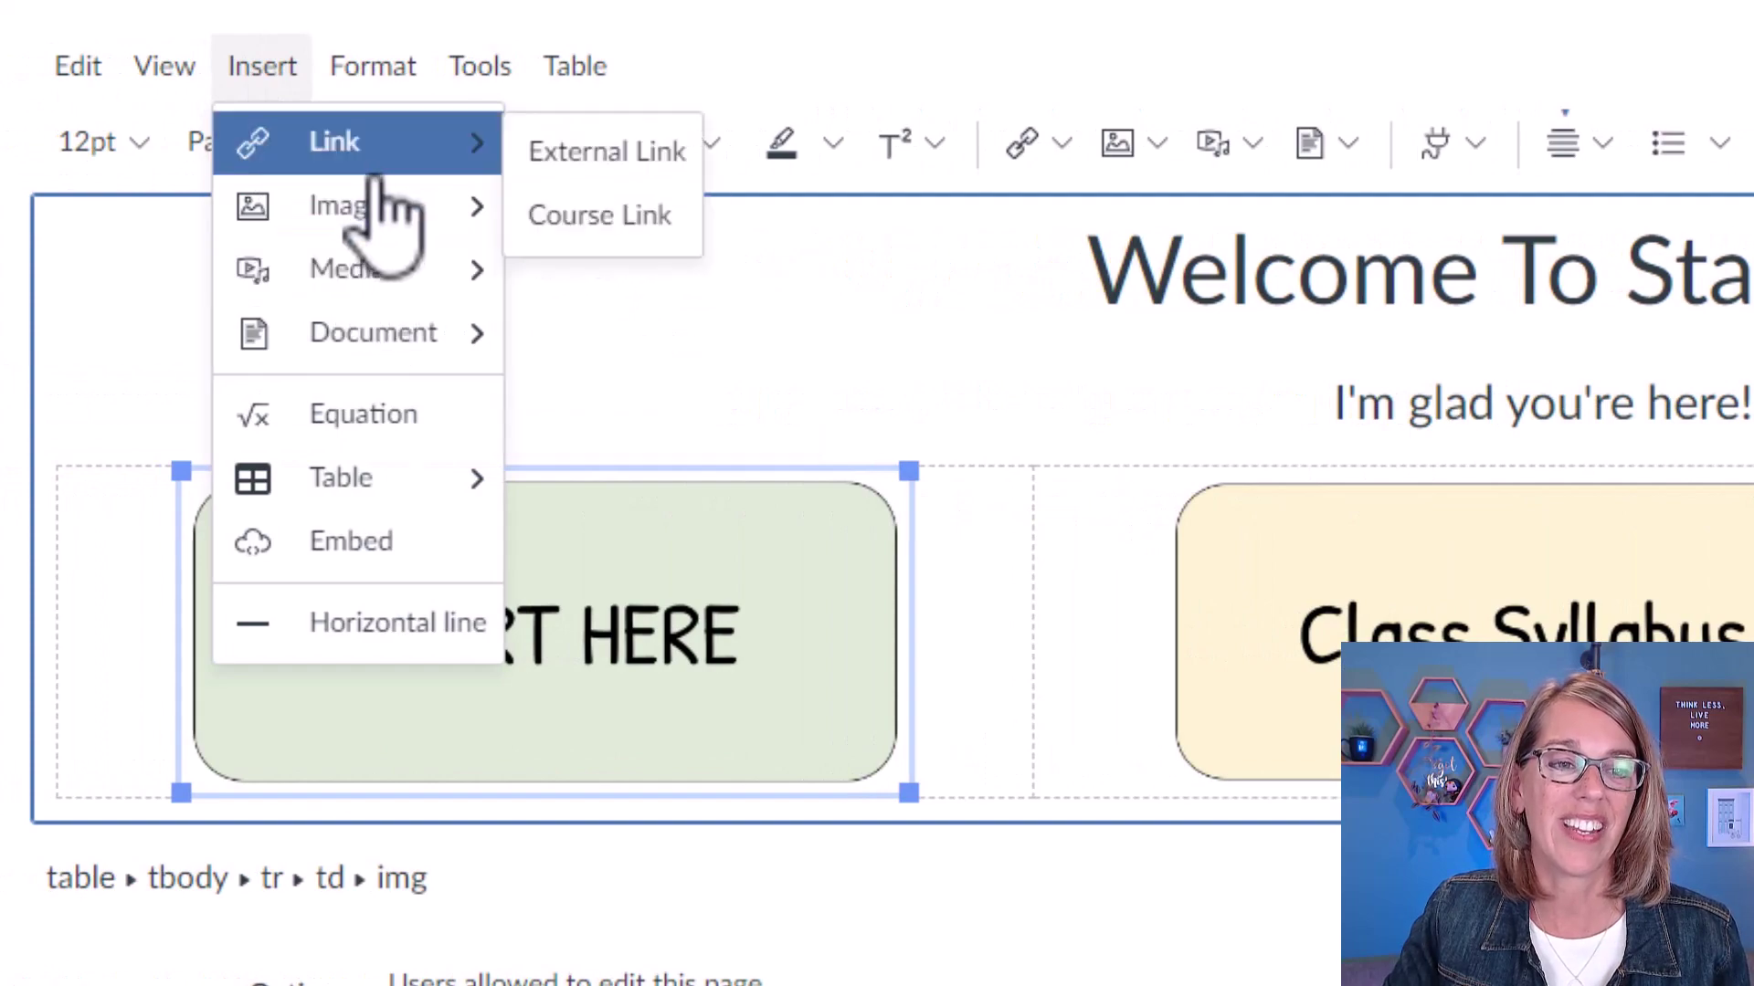
{"action": "left_click", "coordinate": [608, 219]}
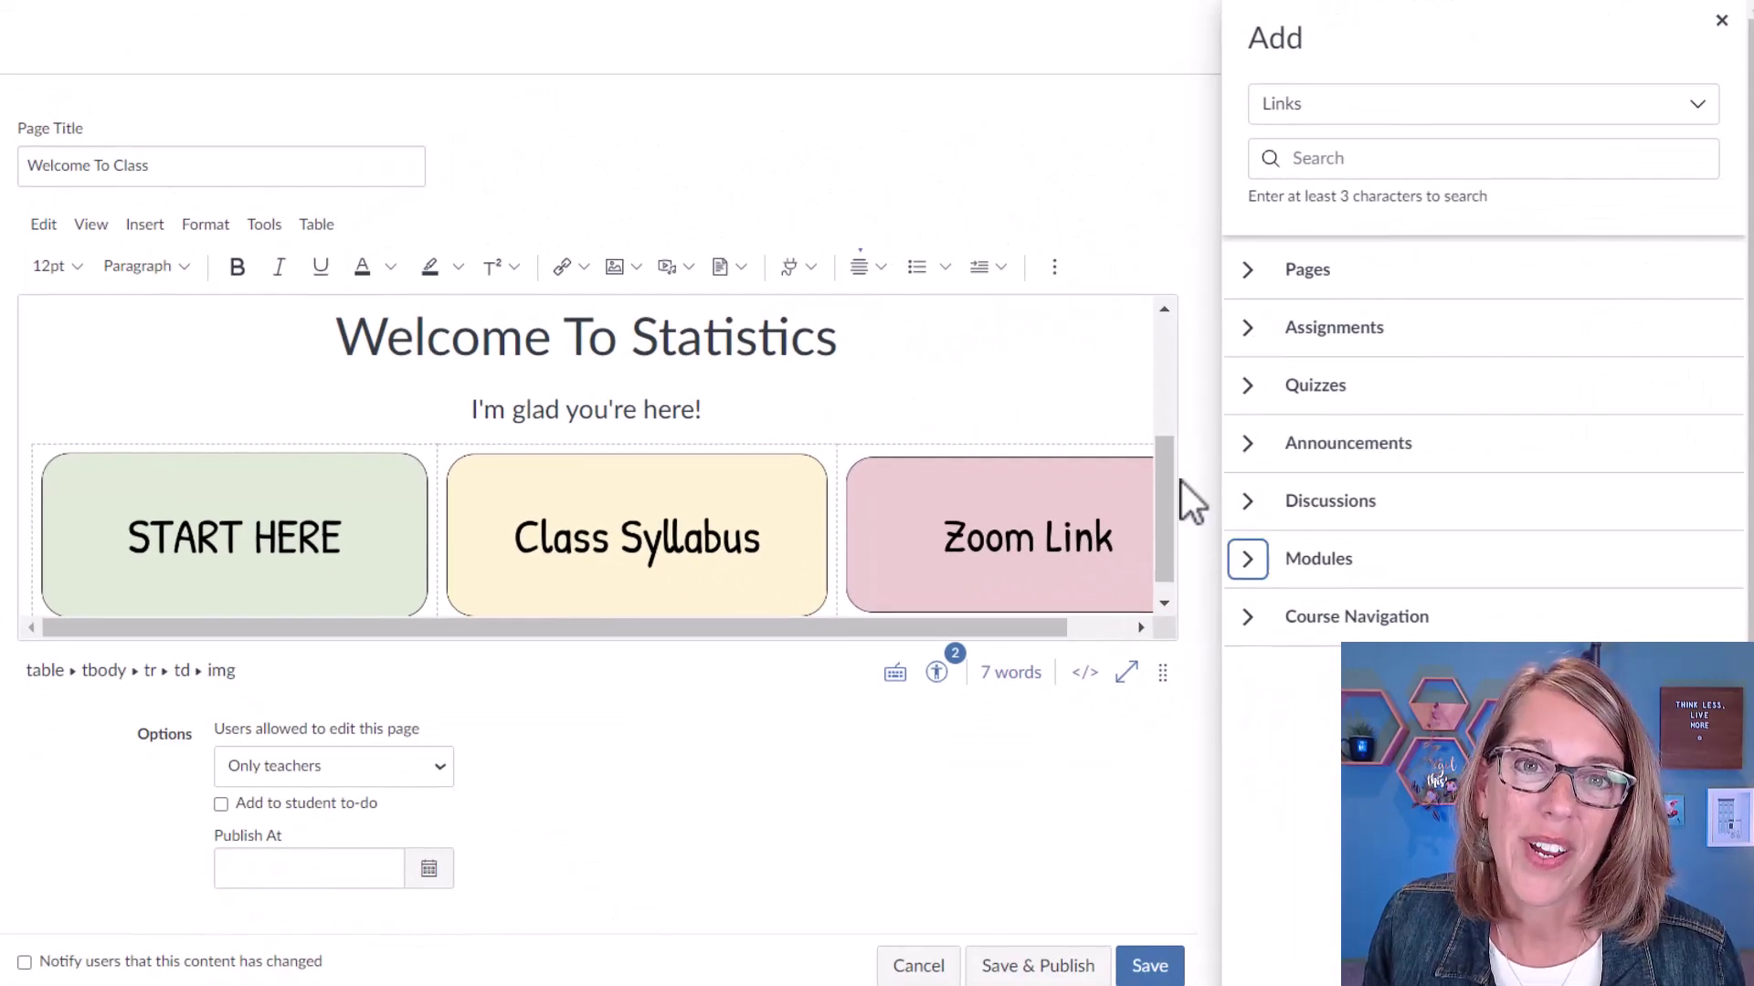
Link START HERE to the Getting Started module and Class Syllabus to the Syllabus page.
{"action": "left_click", "coordinate": [1248, 566]}
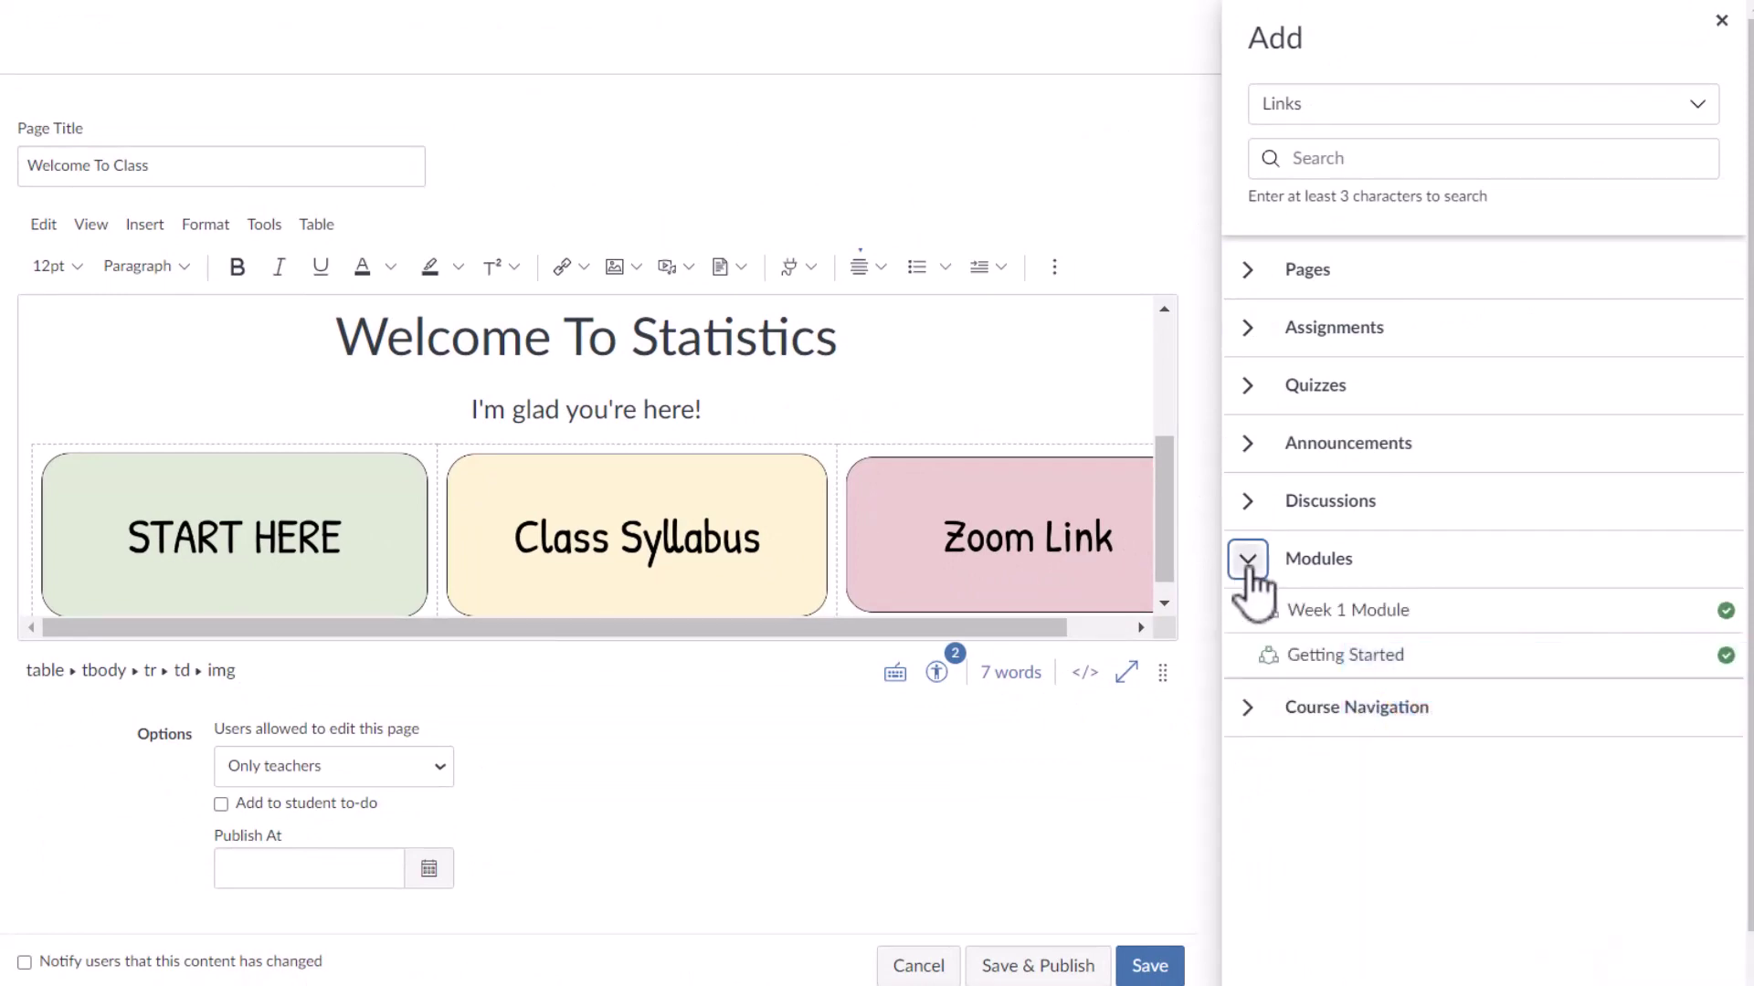
{"action": "left_click", "coordinate": [1354, 663]}
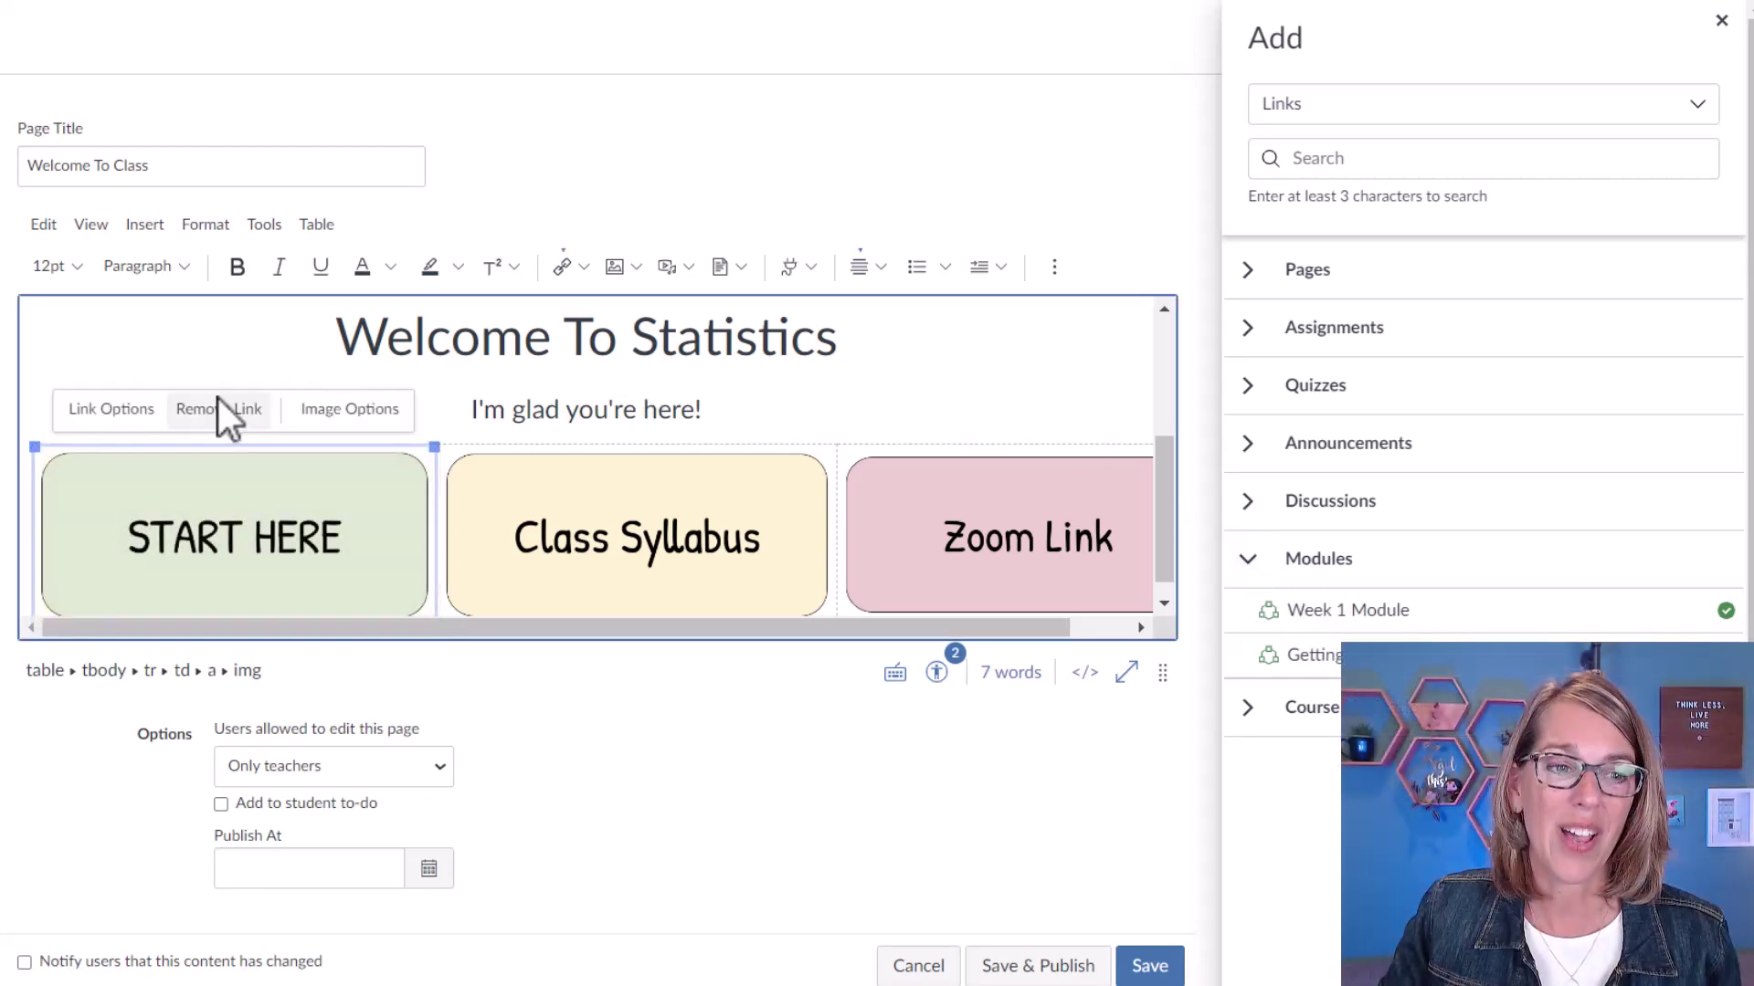
{"action": "left_click", "coordinate": [665, 559]}
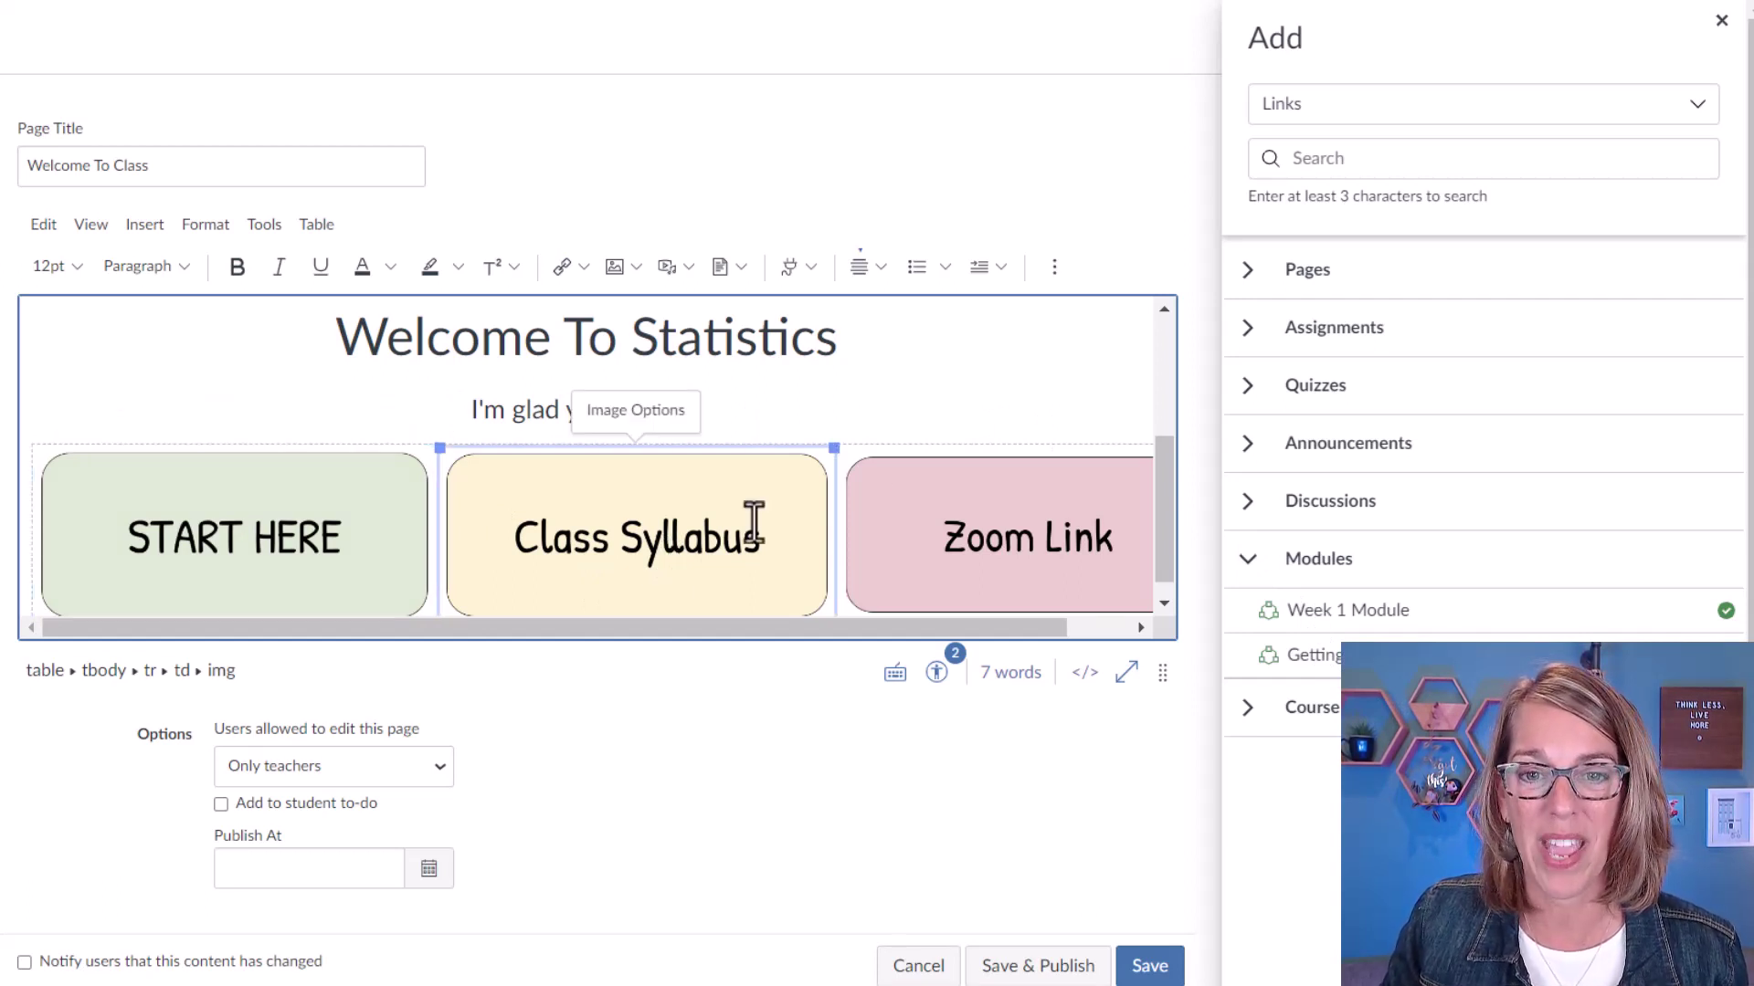
{"action": "left_click", "coordinate": [1249, 274]}
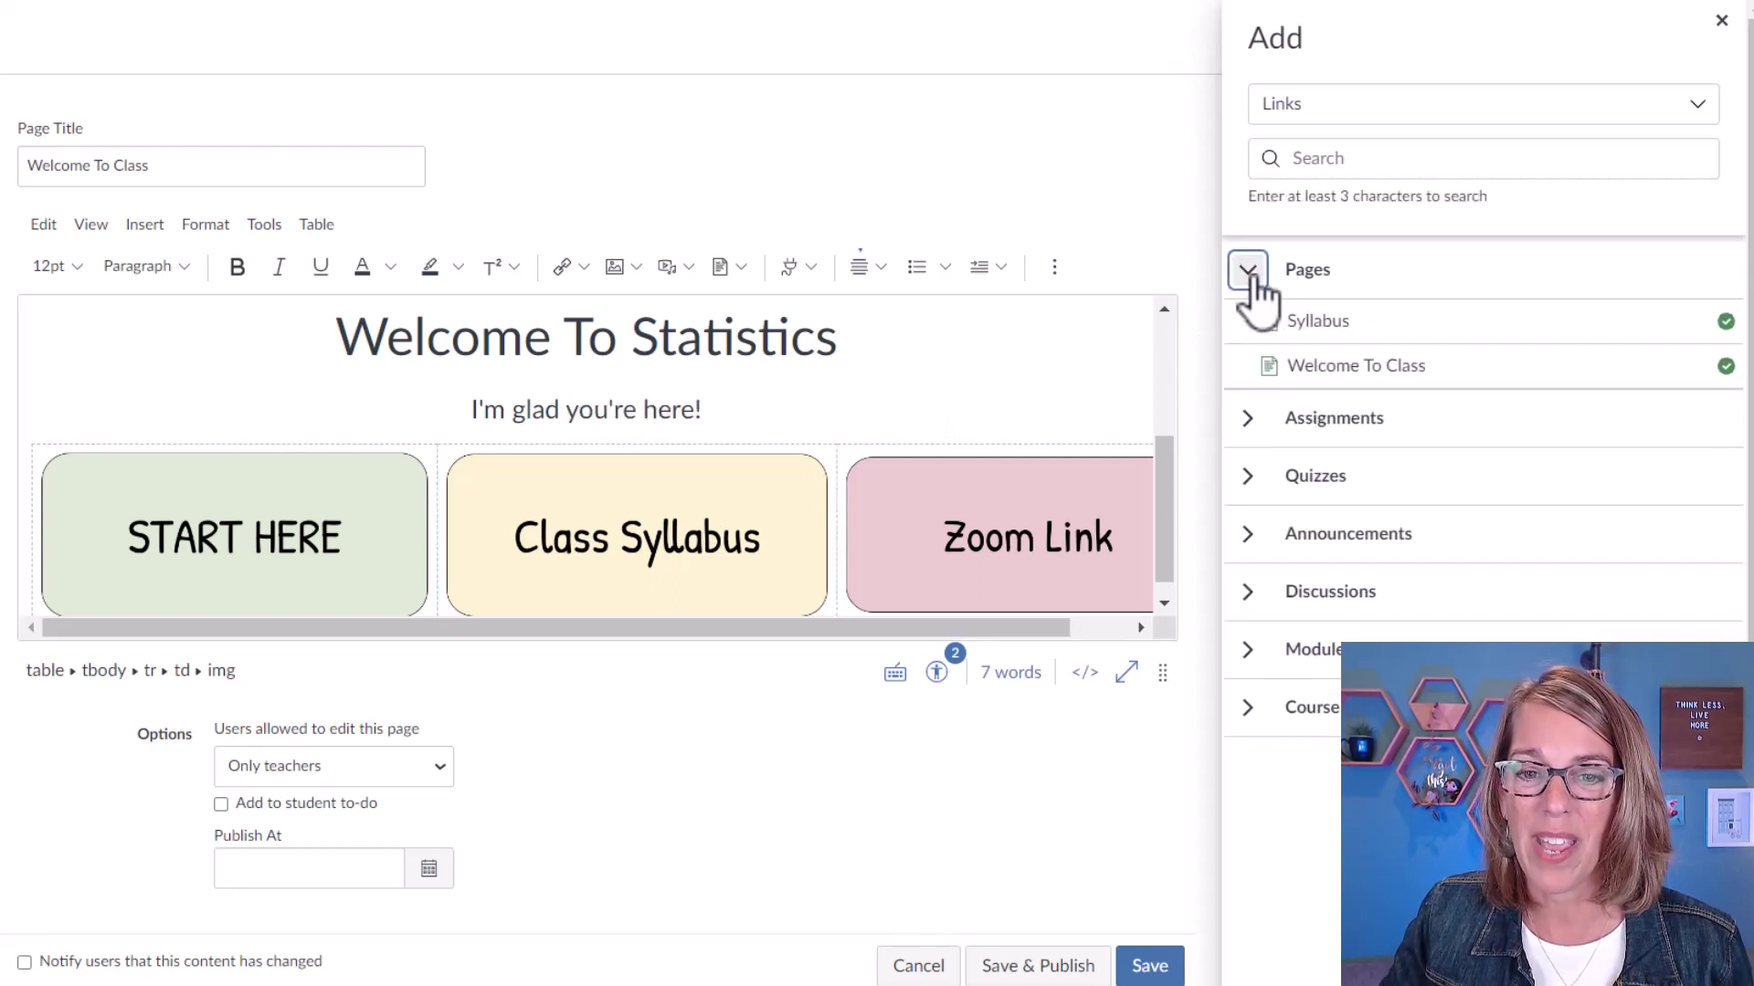
{"action": "left_click", "coordinate": [1321, 325]}
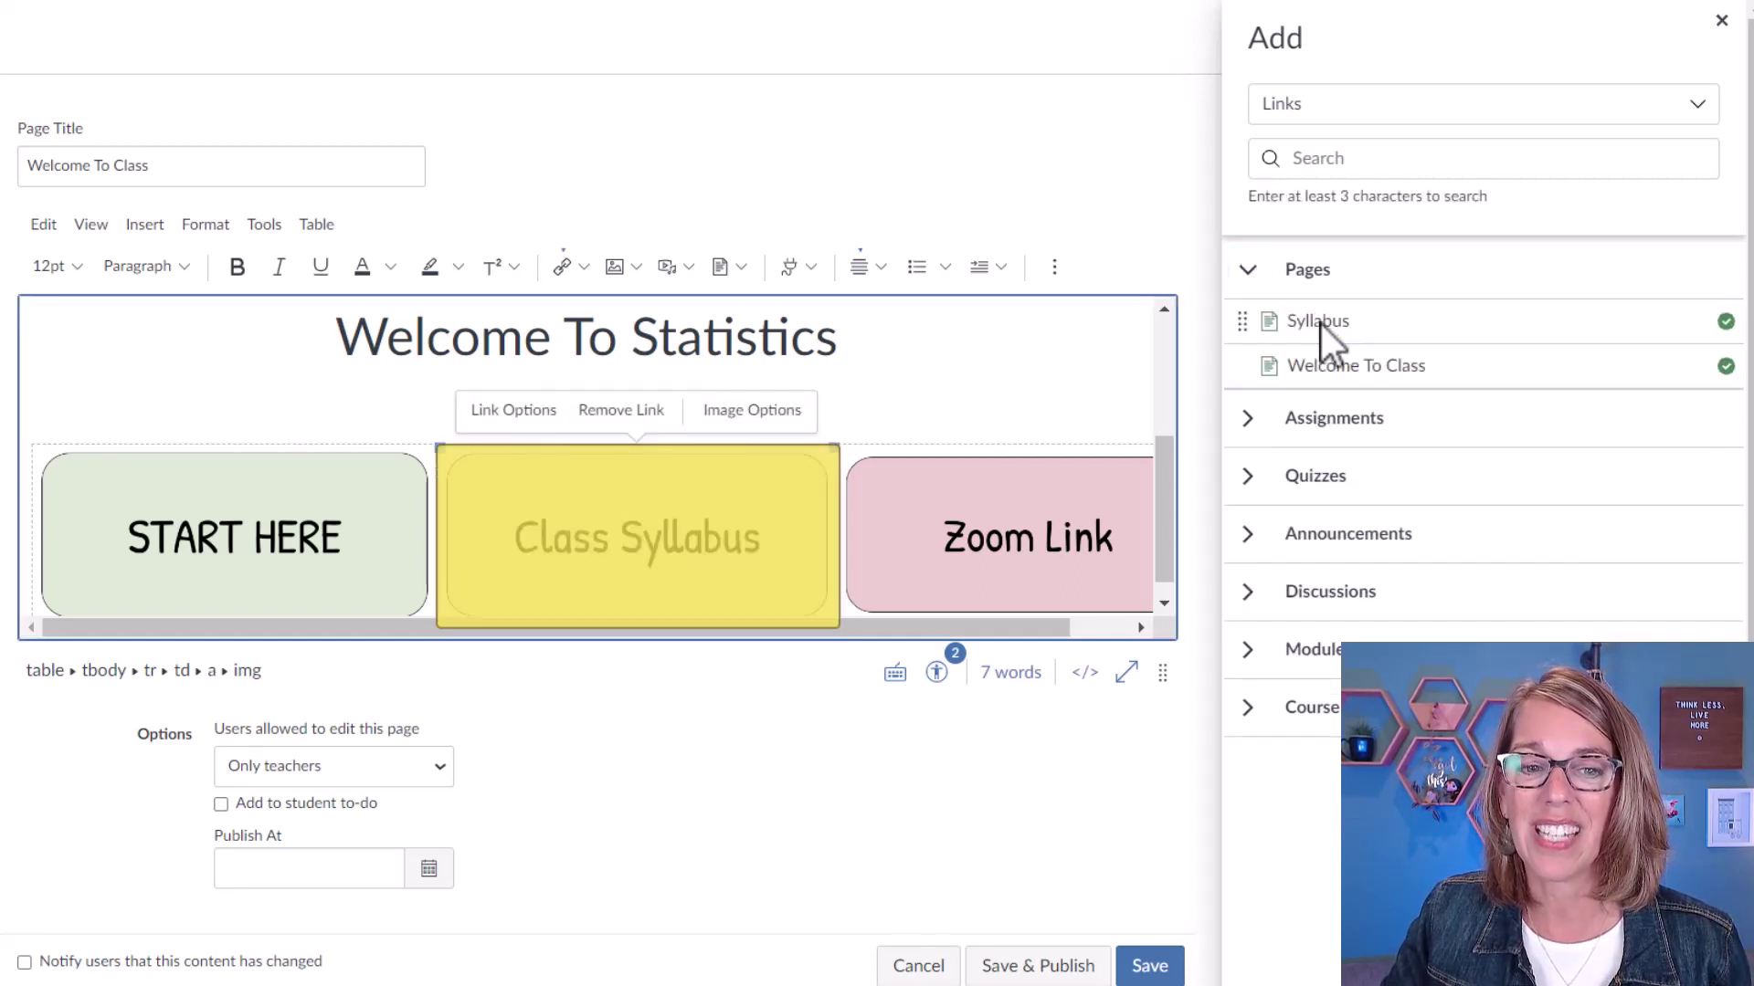
{"action": "left_click", "coordinate": [981, 395]}
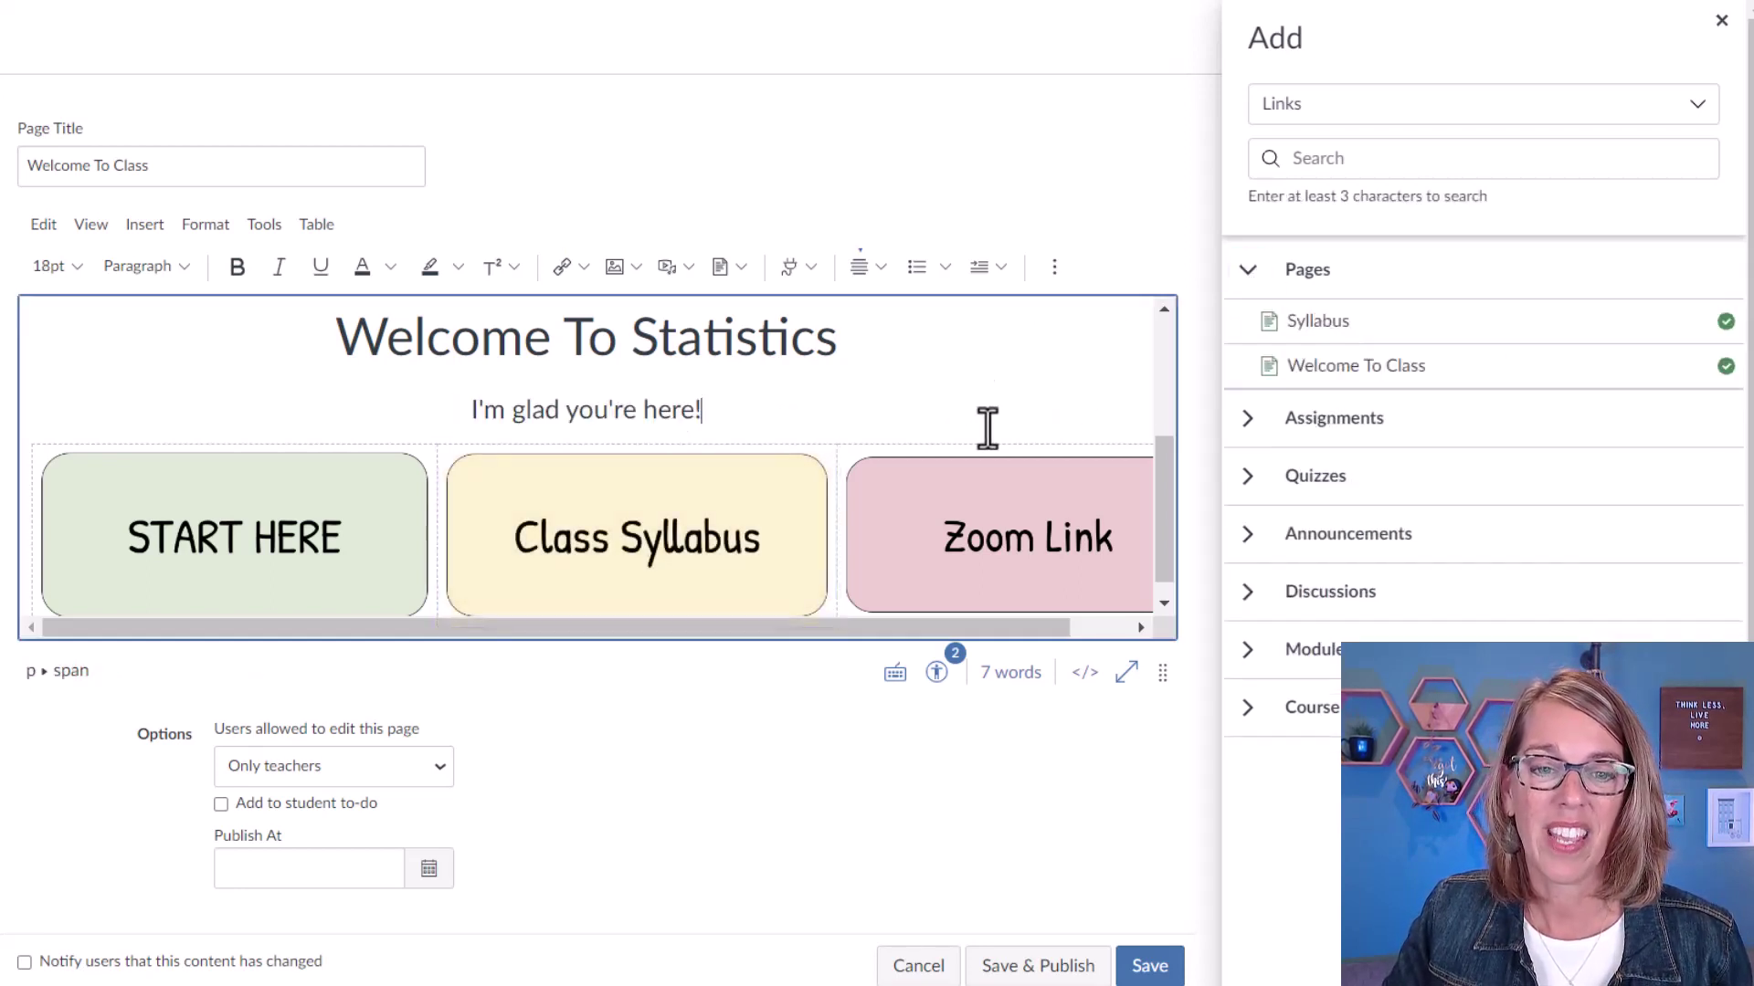
{"action": "left_click", "coordinate": [1014, 542]}
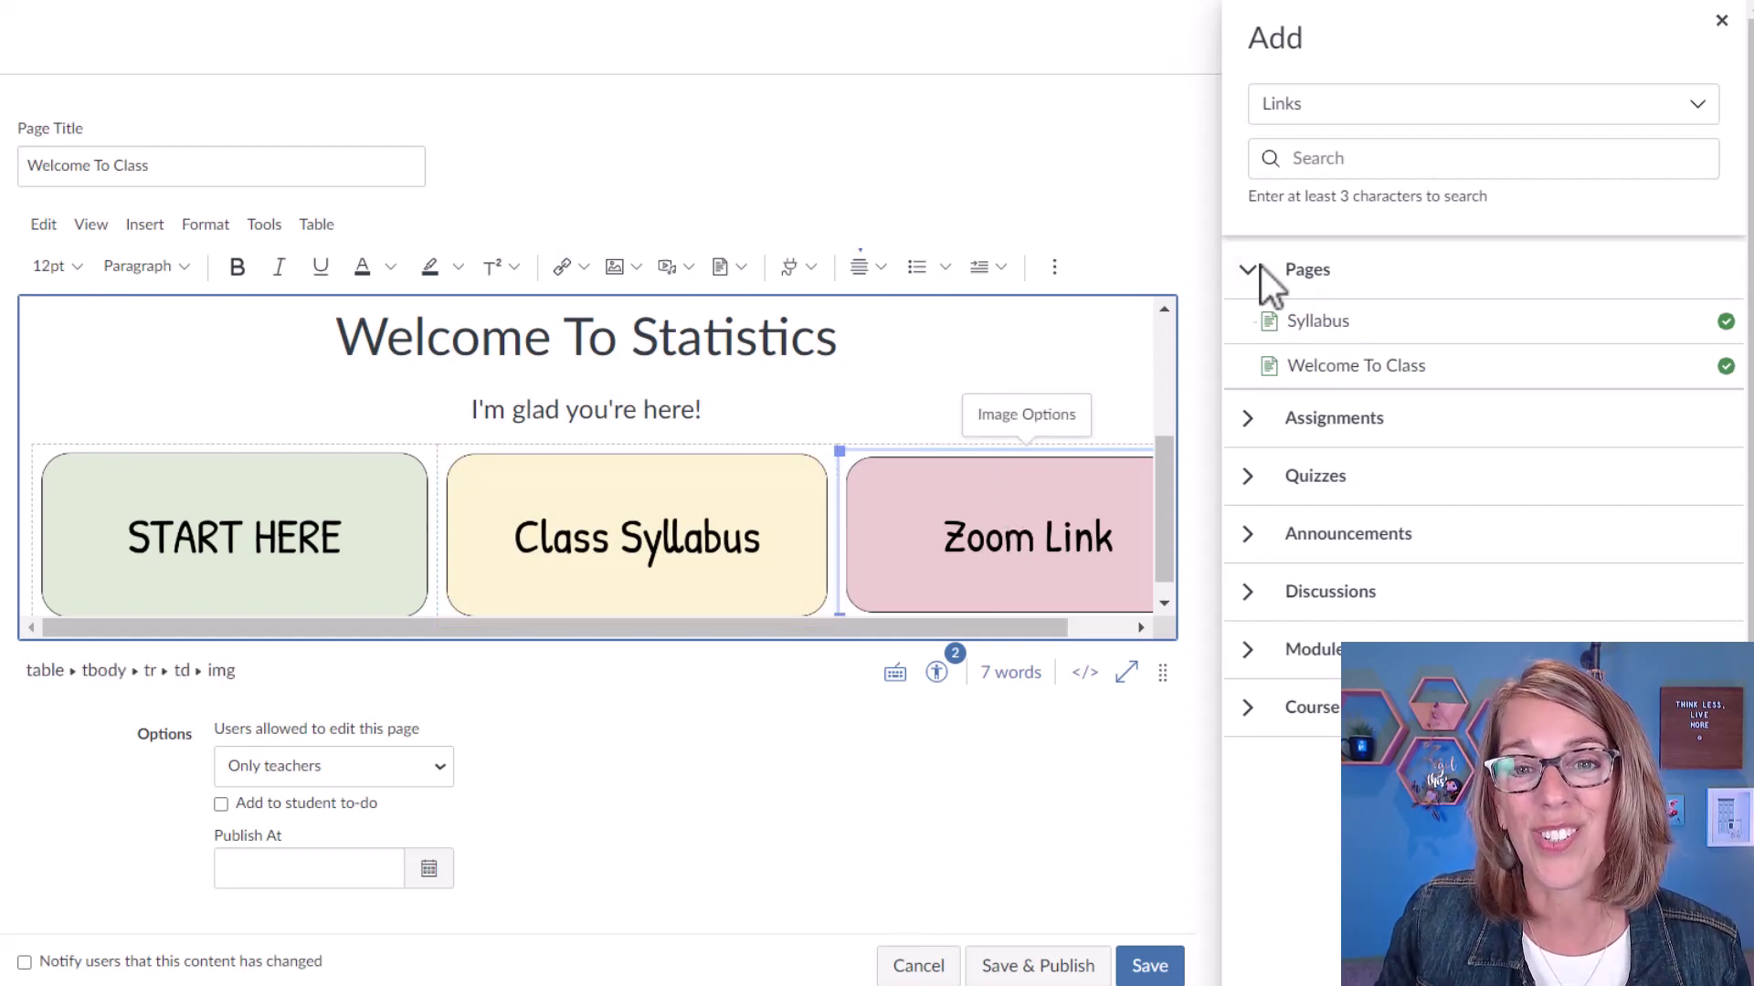
Start an External Link for the Zoom Link image and copy the Zoom meeting's invite link.
{"action": "left_click", "coordinate": [1721, 20]}
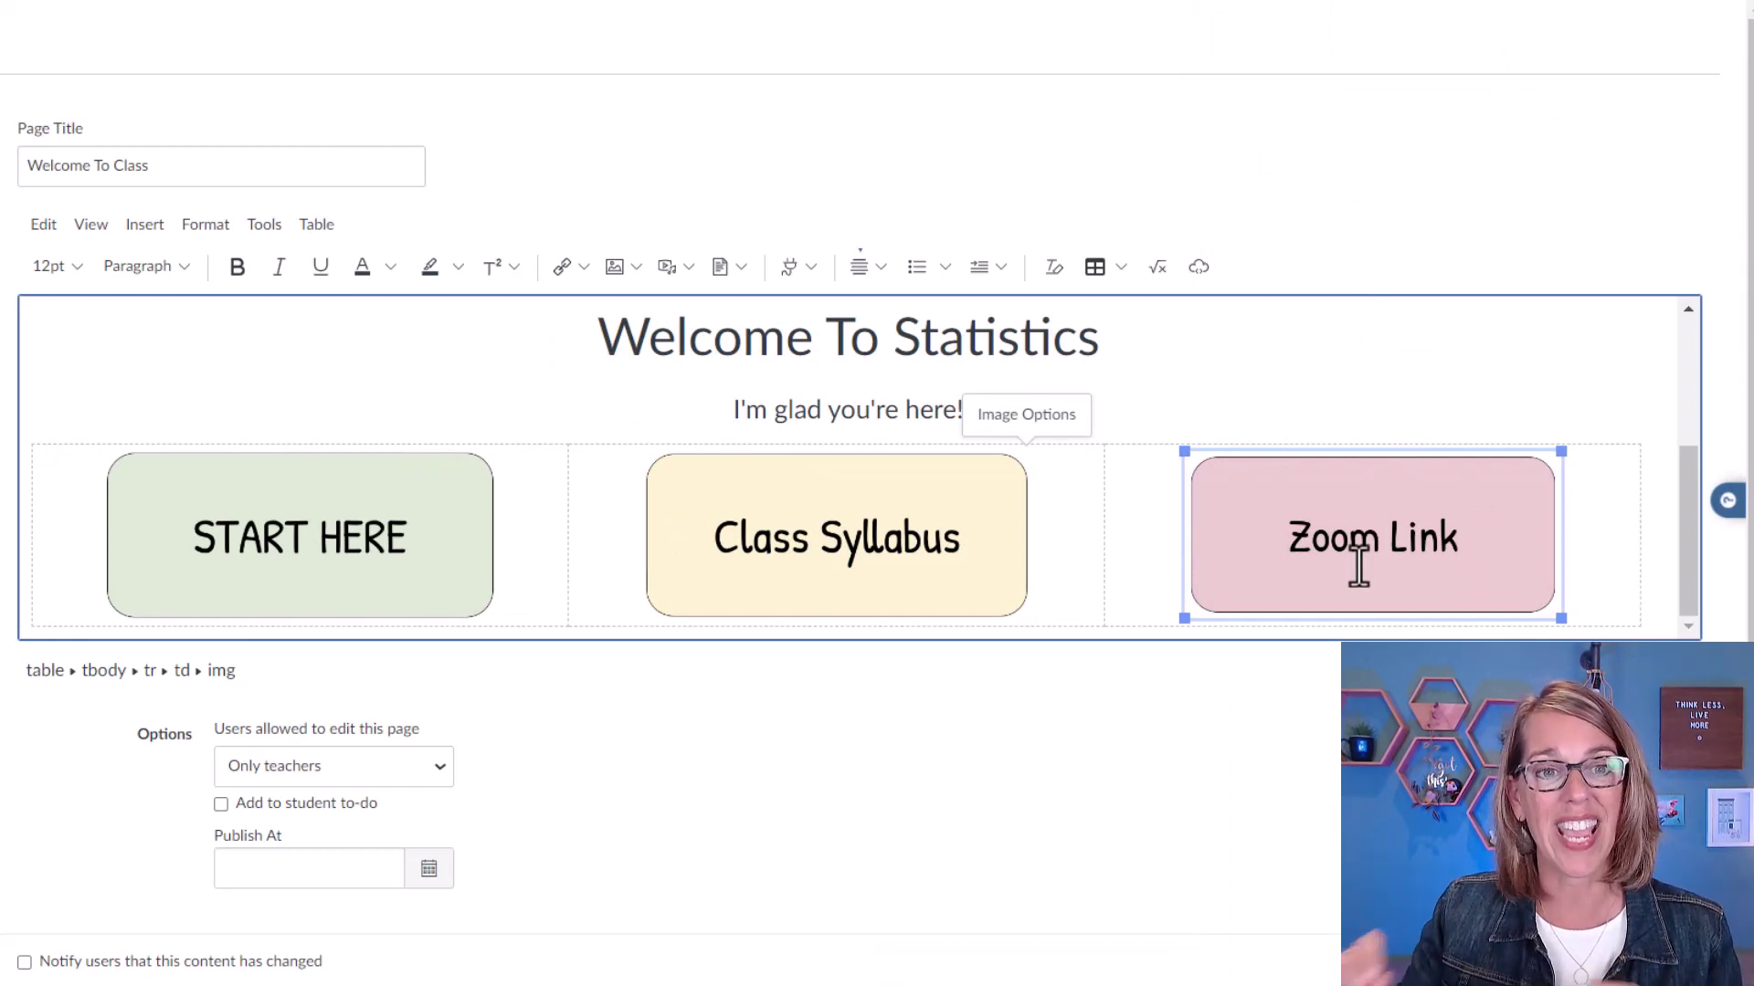
{"action": "left_click", "coordinate": [584, 268]}
{"action": "left_click", "coordinate": [640, 311]}
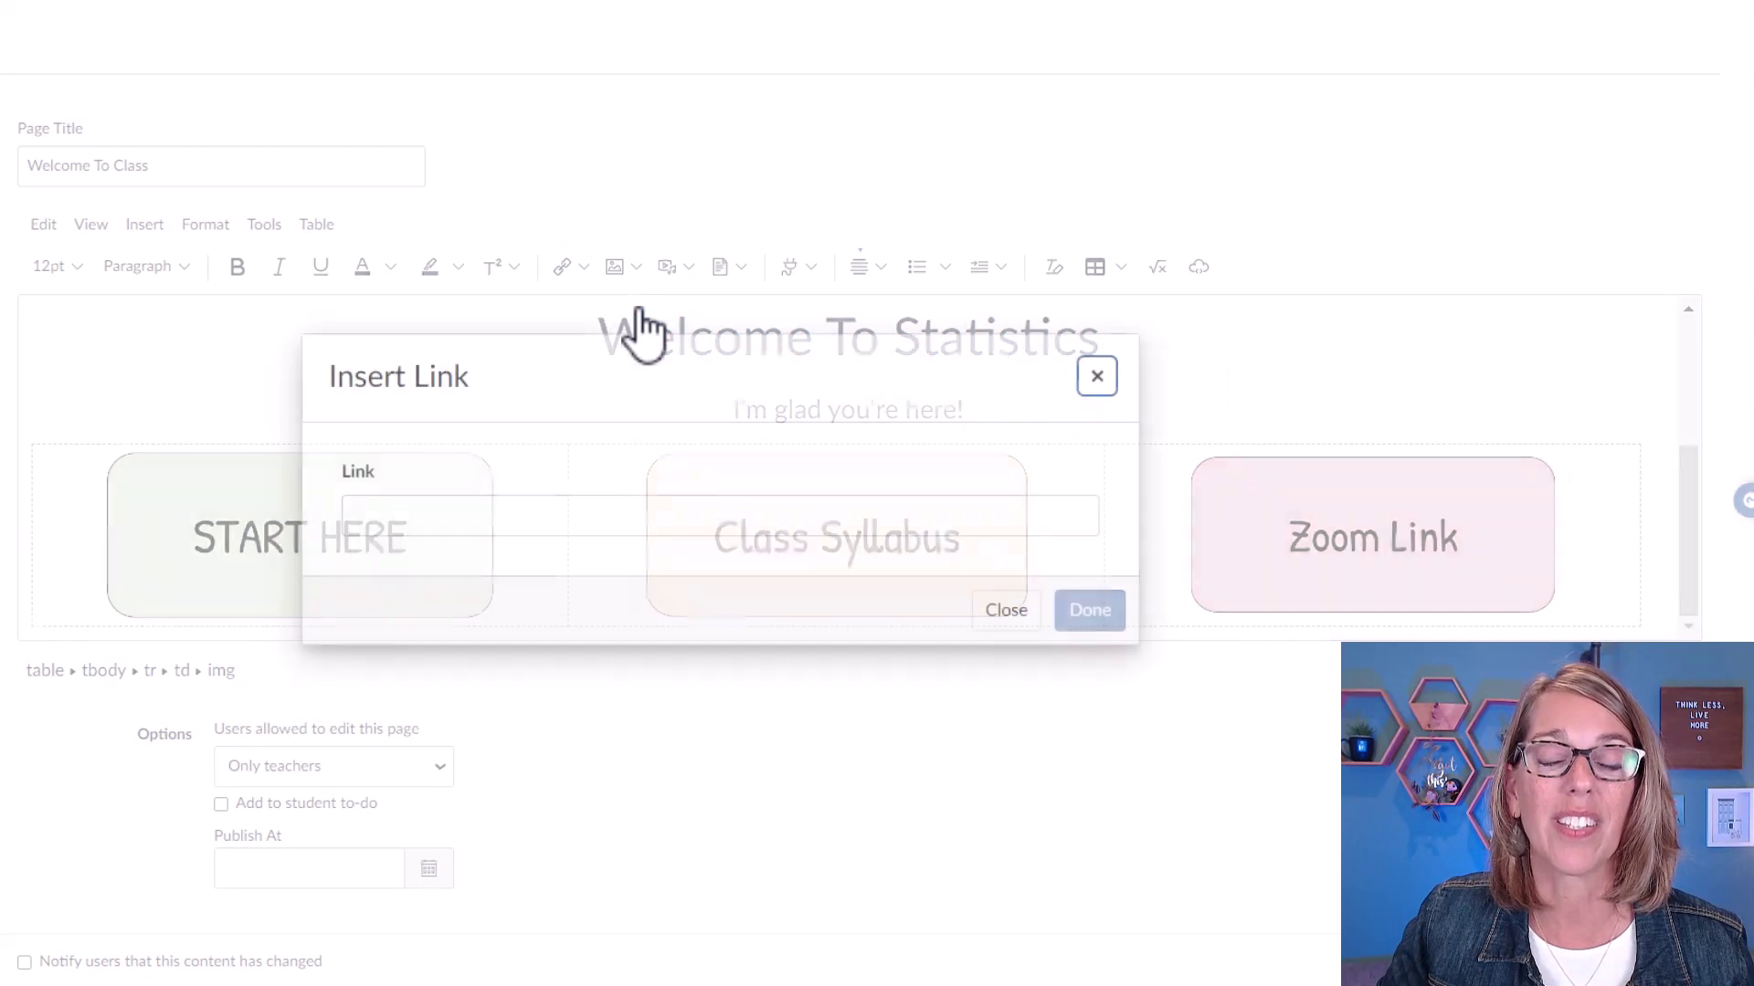
{"action": "left_click", "coordinate": [391, 517]}
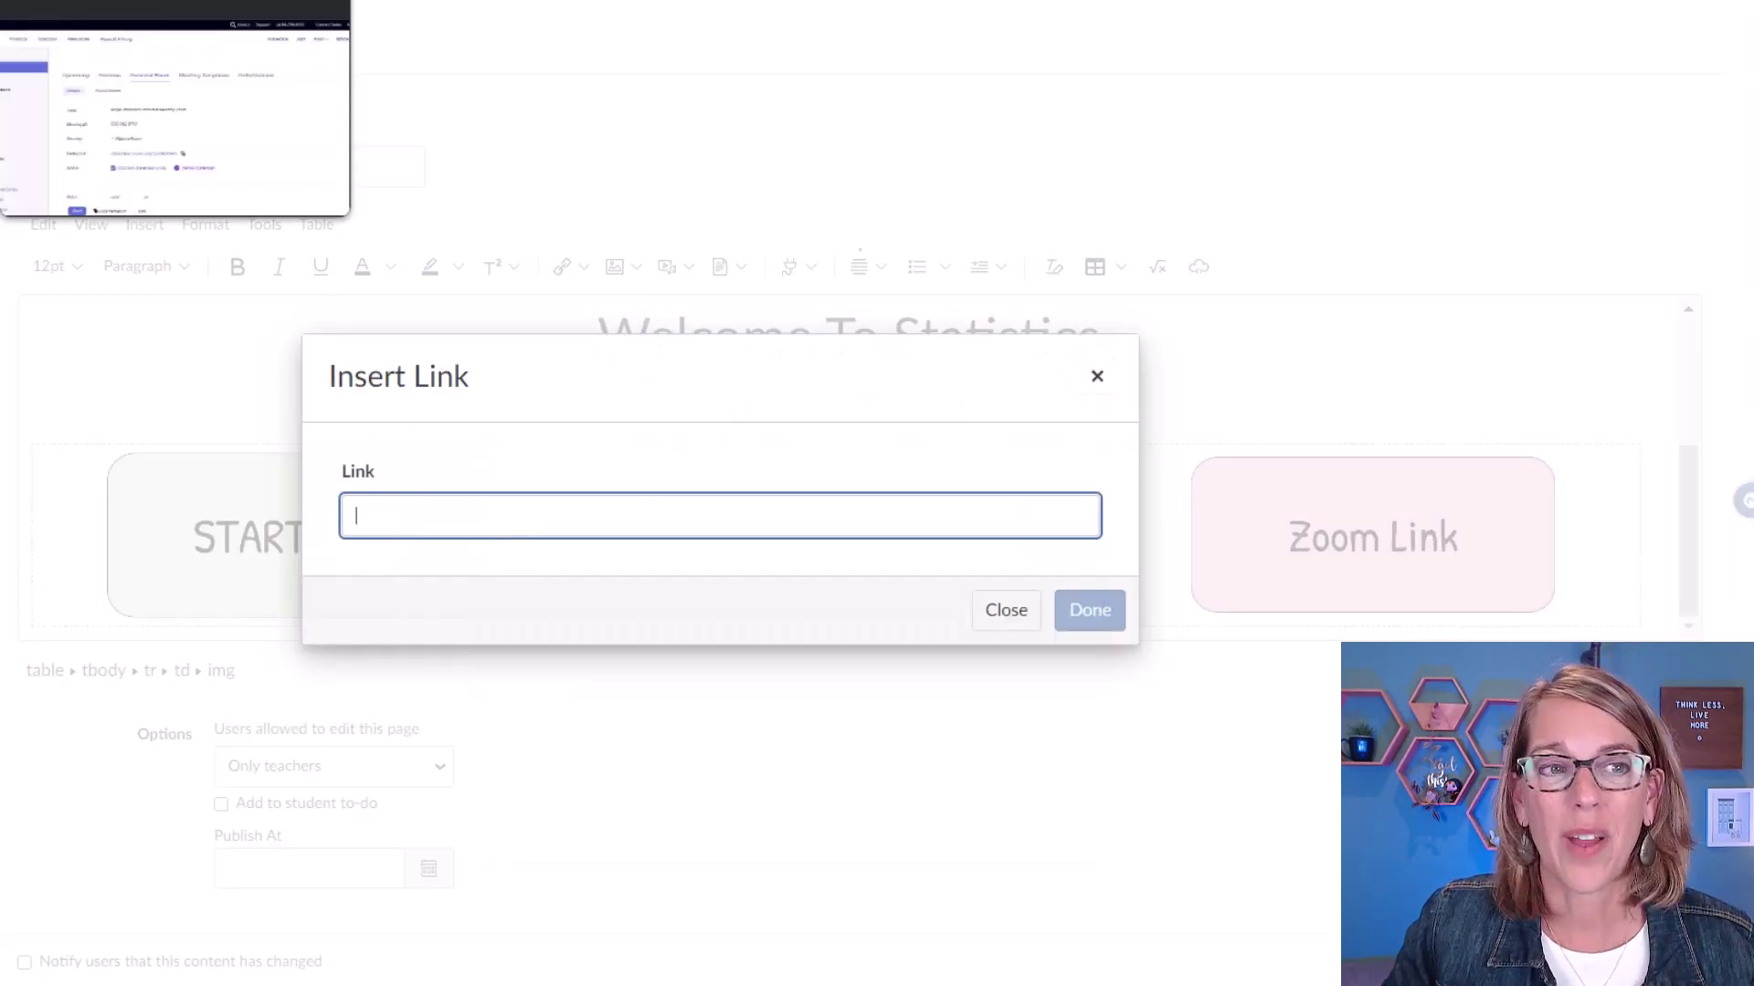
{"action": "left_click", "coordinate": [174, 5]}
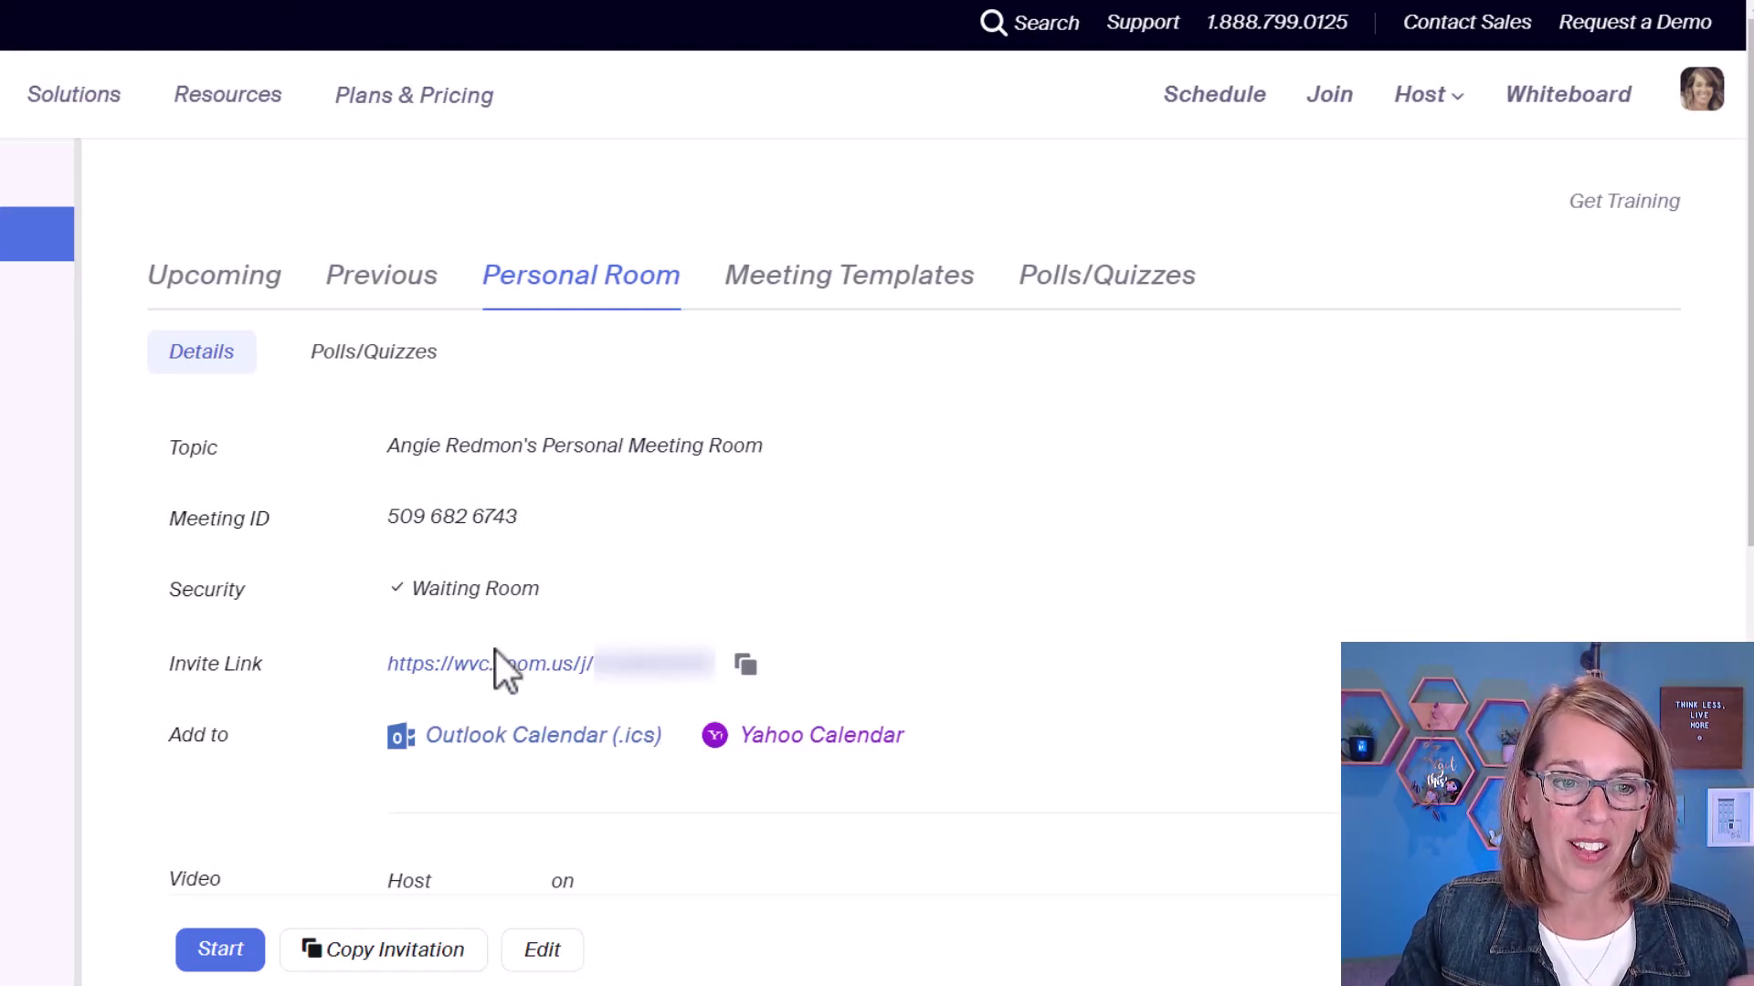
{"action": "left_click", "coordinate": [744, 664]}
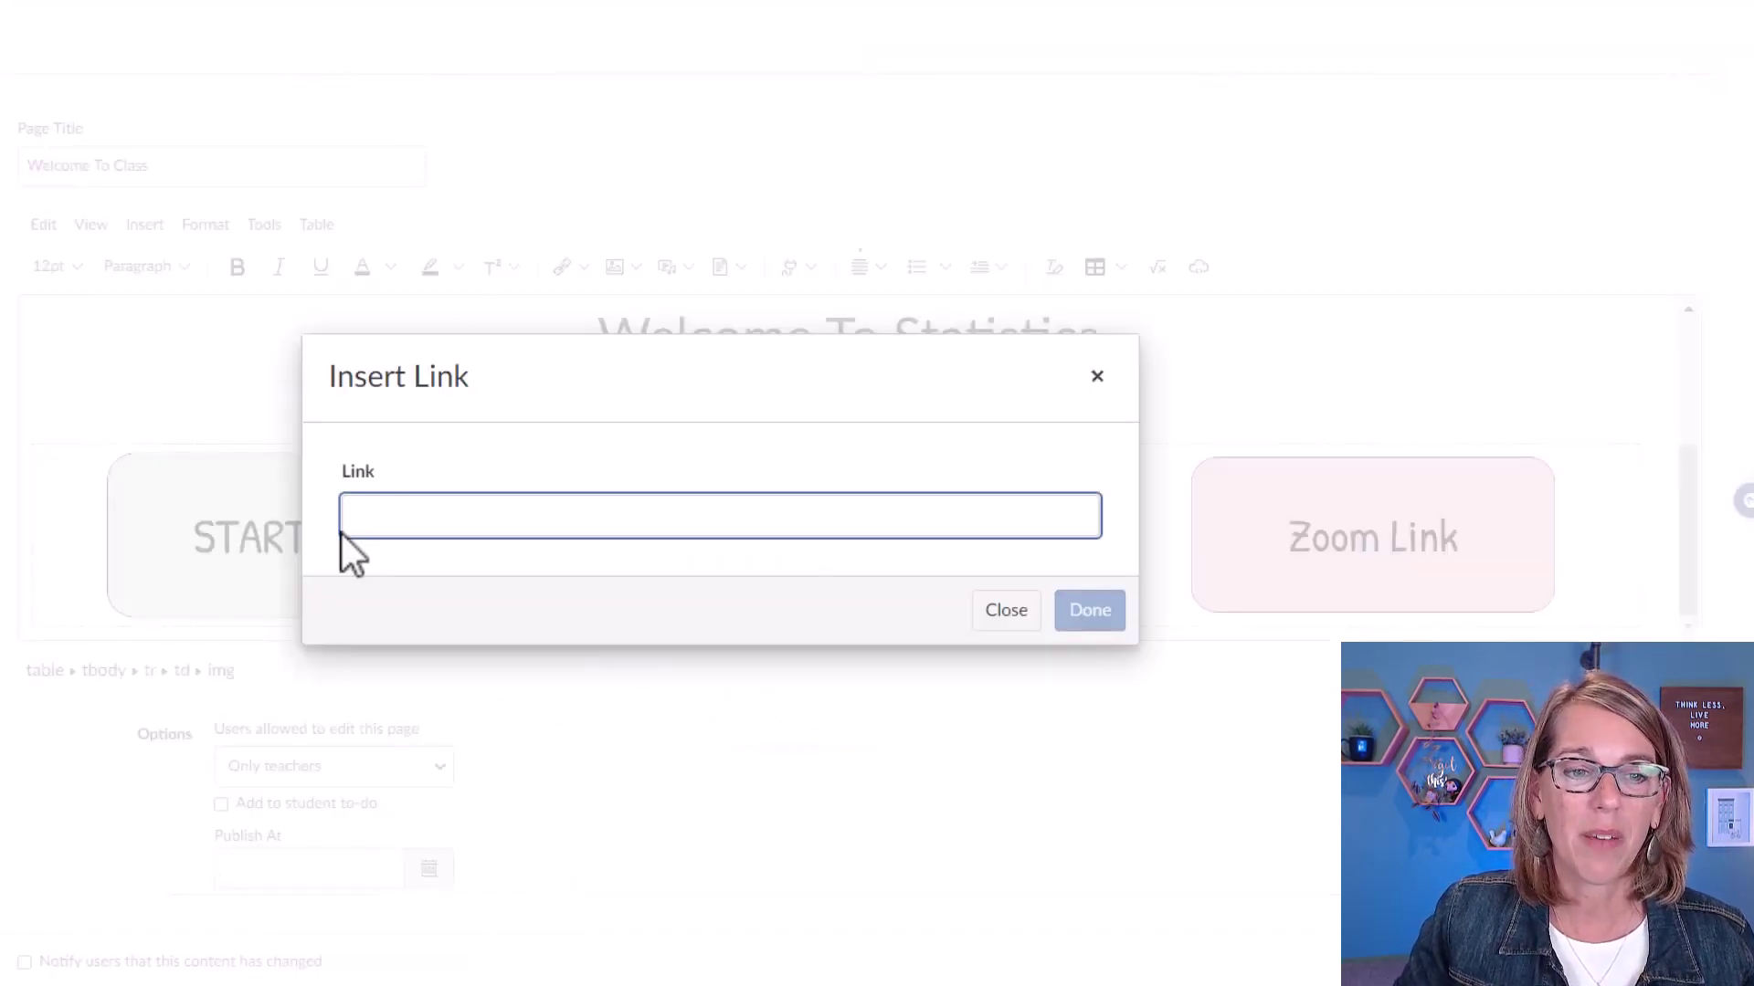
Paste the copied Zoom meeting URL as the Zoom Link image's link and confirm it.
{"action": "left_click", "coordinate": [361, 519]}
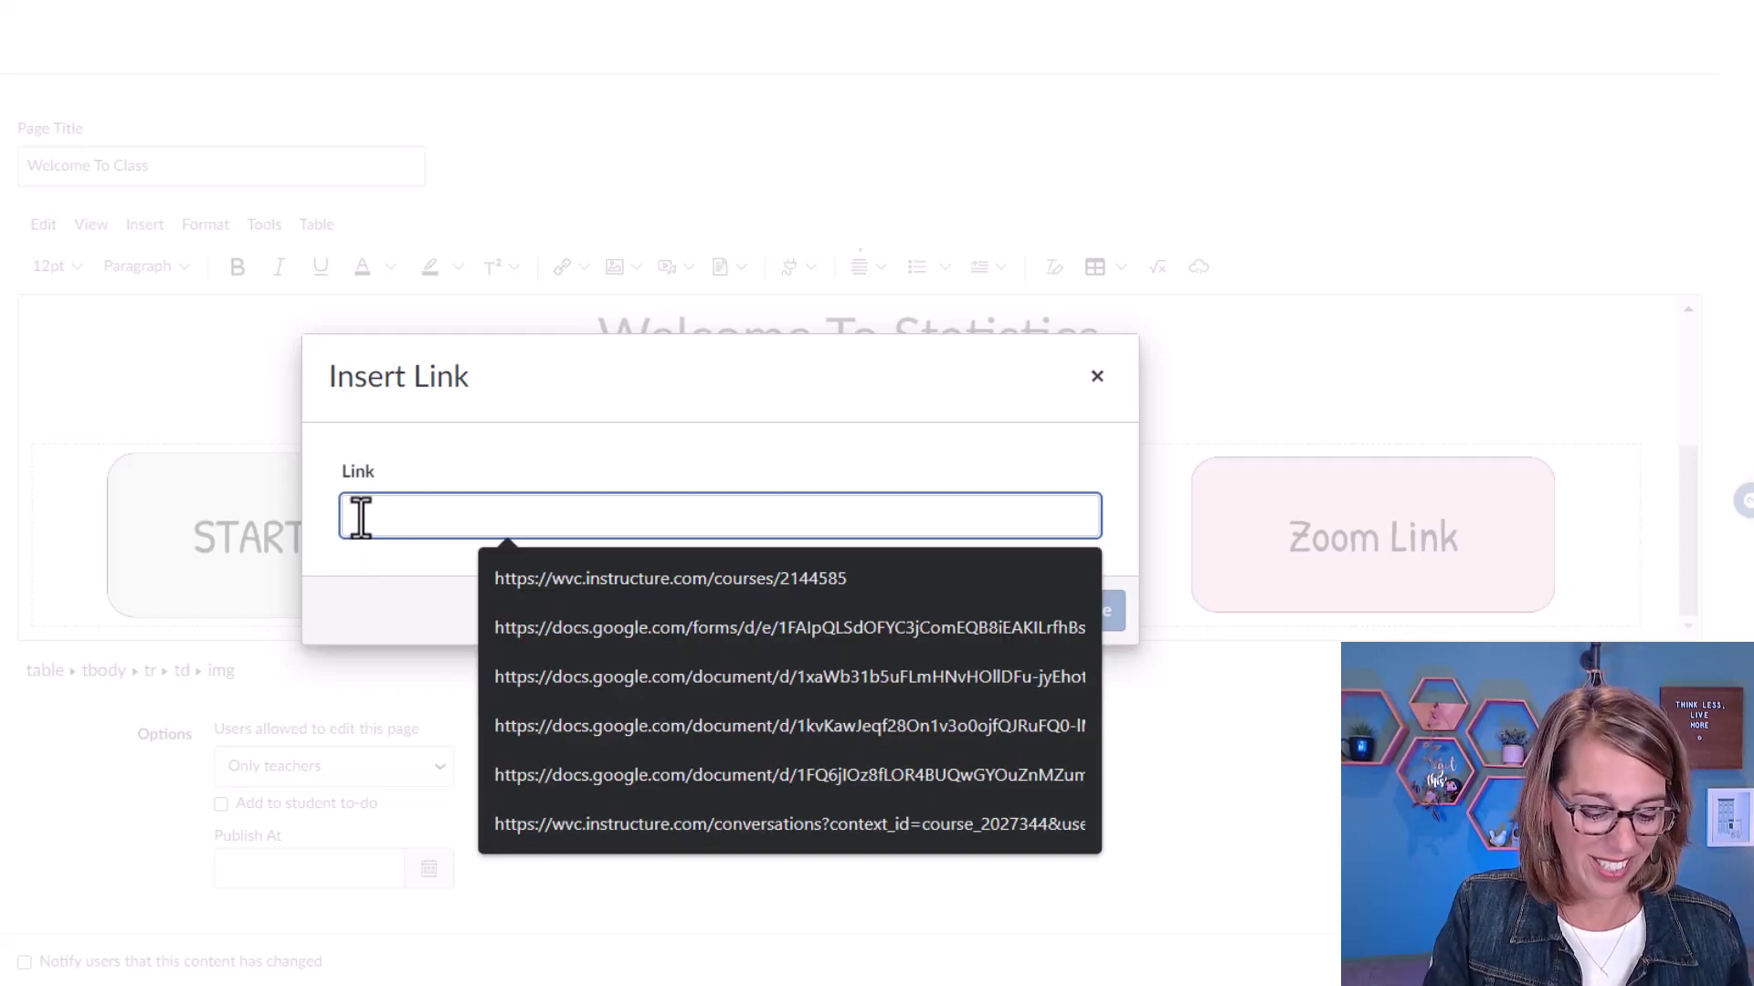
{"action": "key", "text": "ctrl+v"}
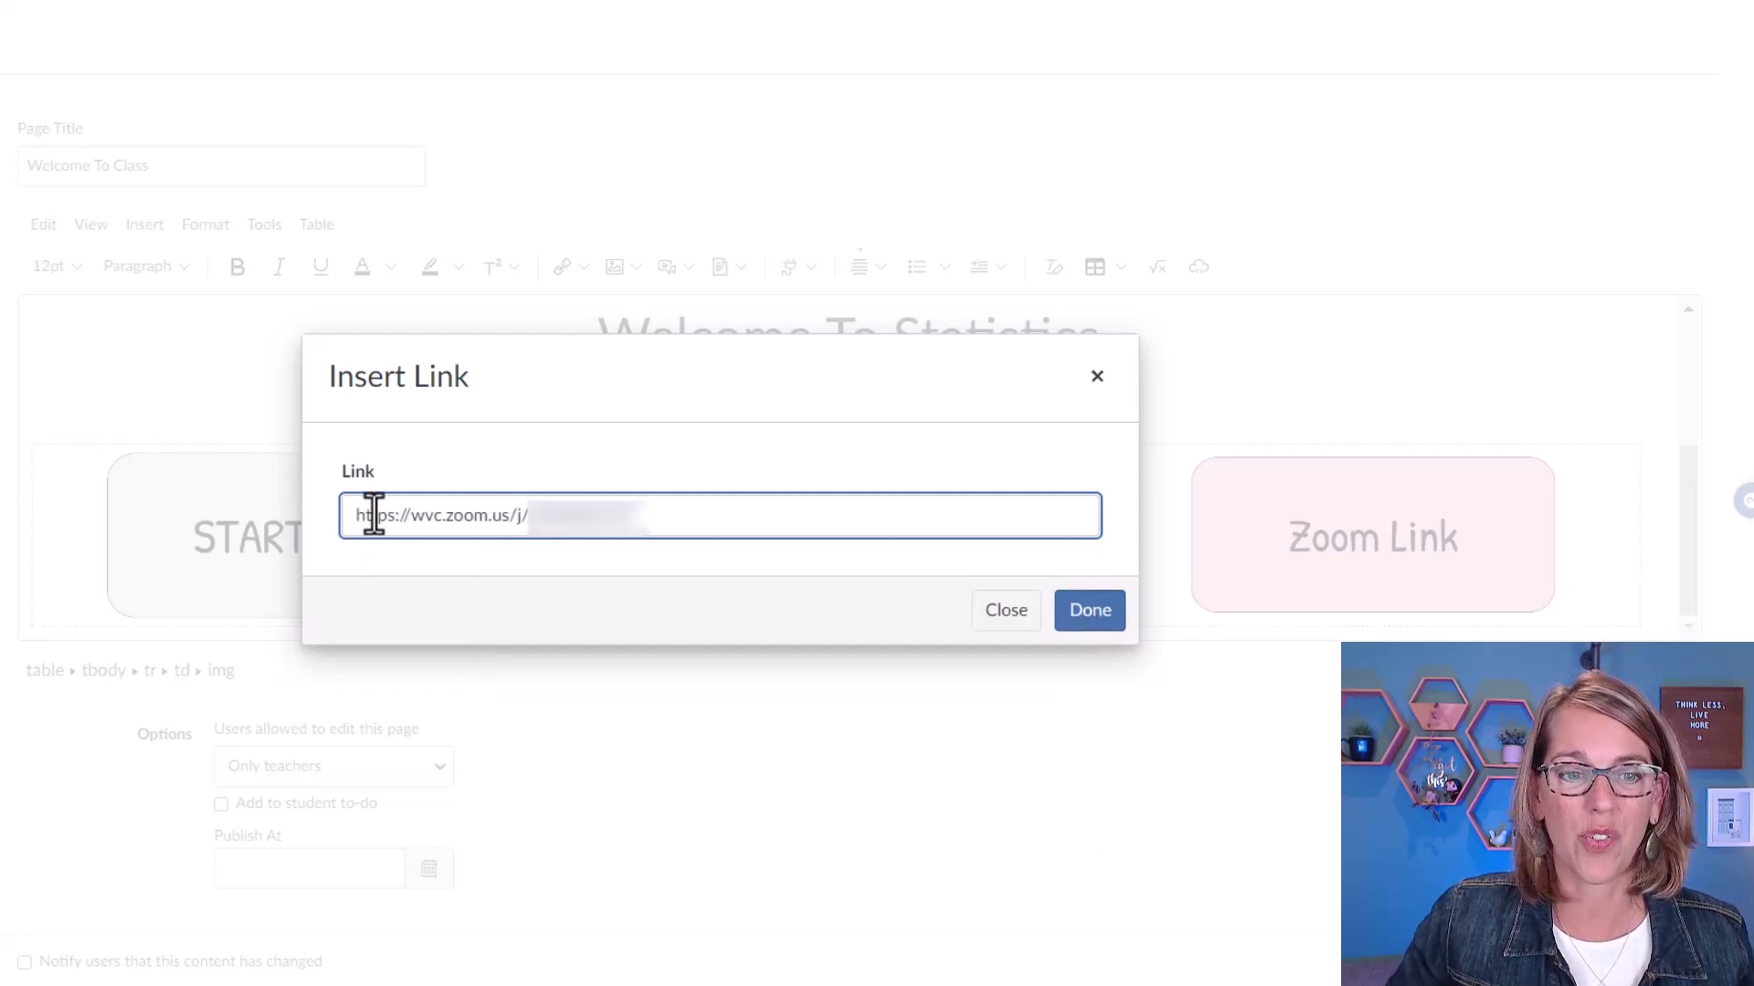
{"action": "left_click", "coordinate": [1094, 612]}
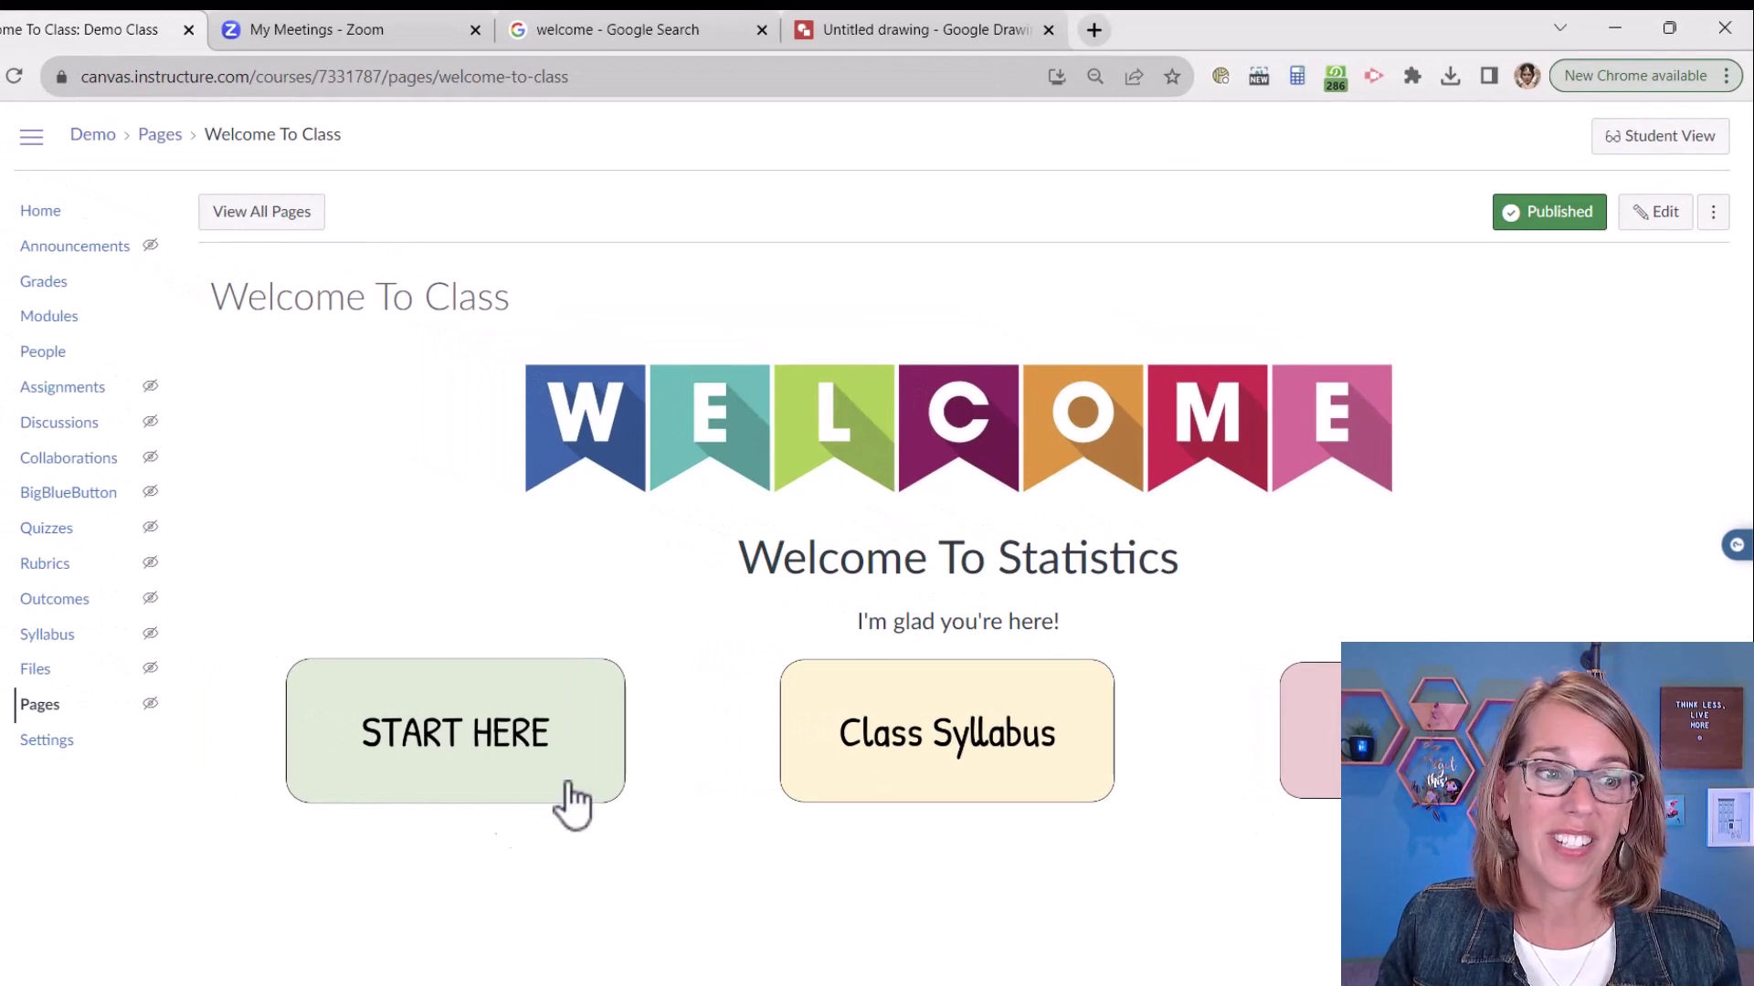
Use Welcome To Class as the Front Page from the course's Pages list.
{"action": "left_click", "coordinate": [41, 705]}
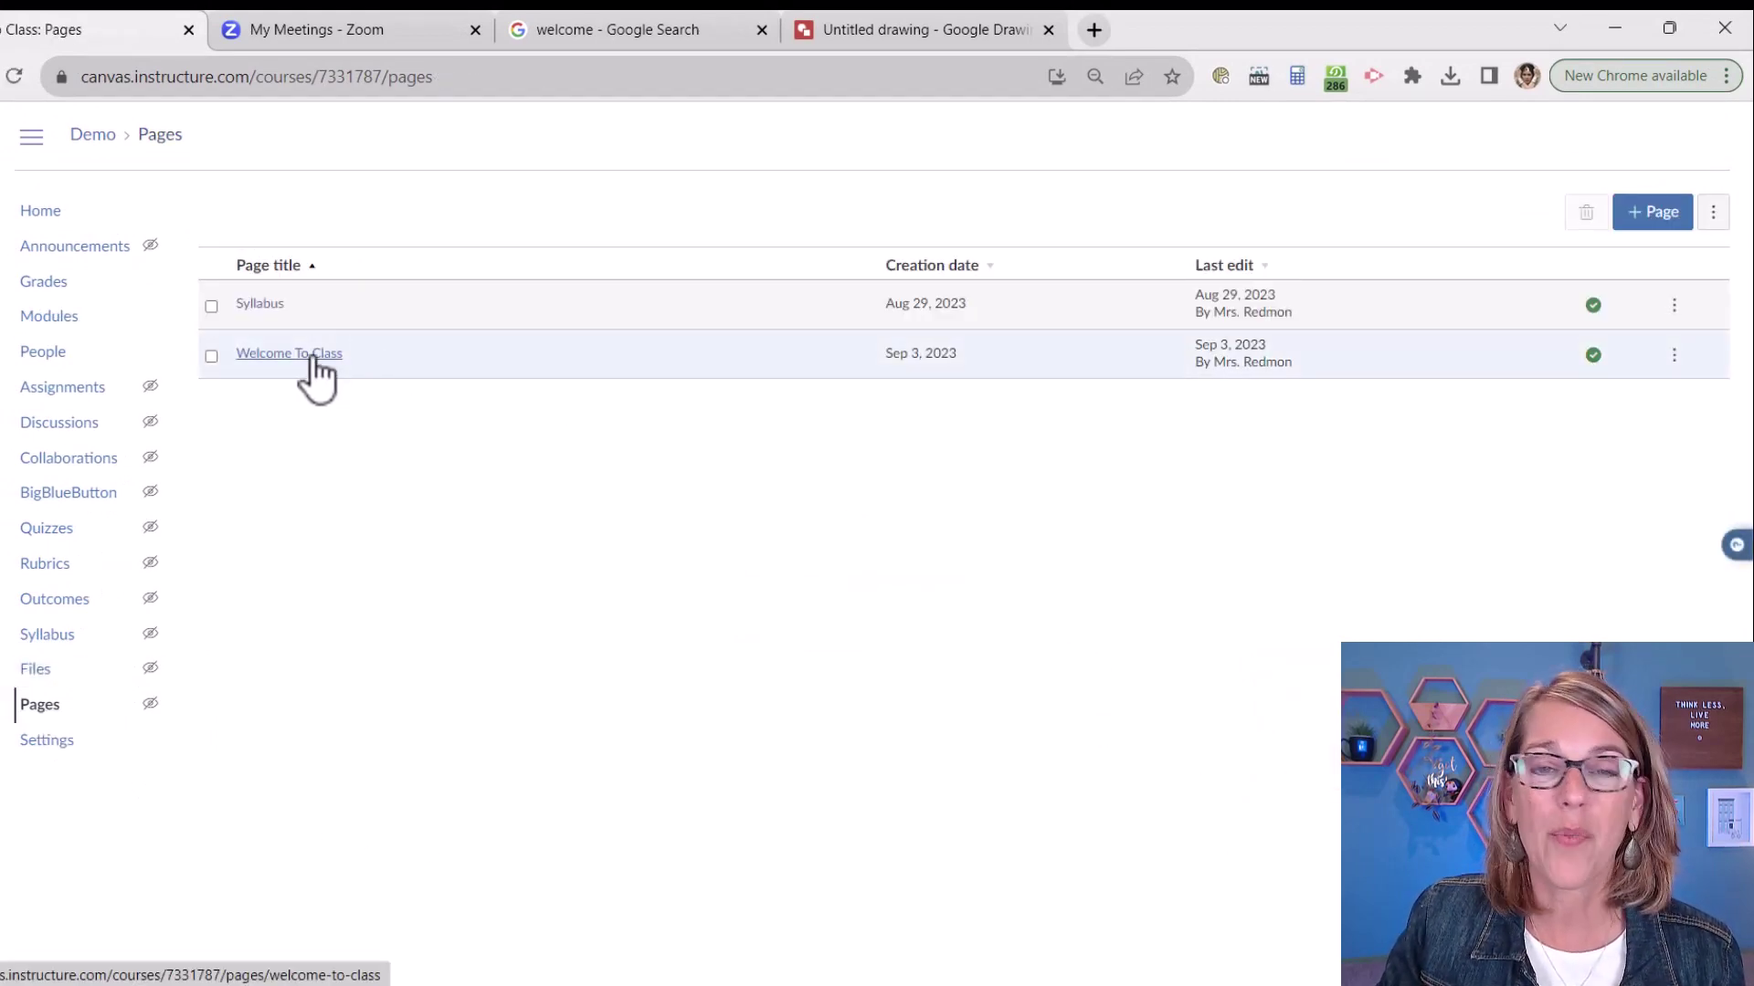
{"action": "left_click", "coordinate": [1674, 358]}
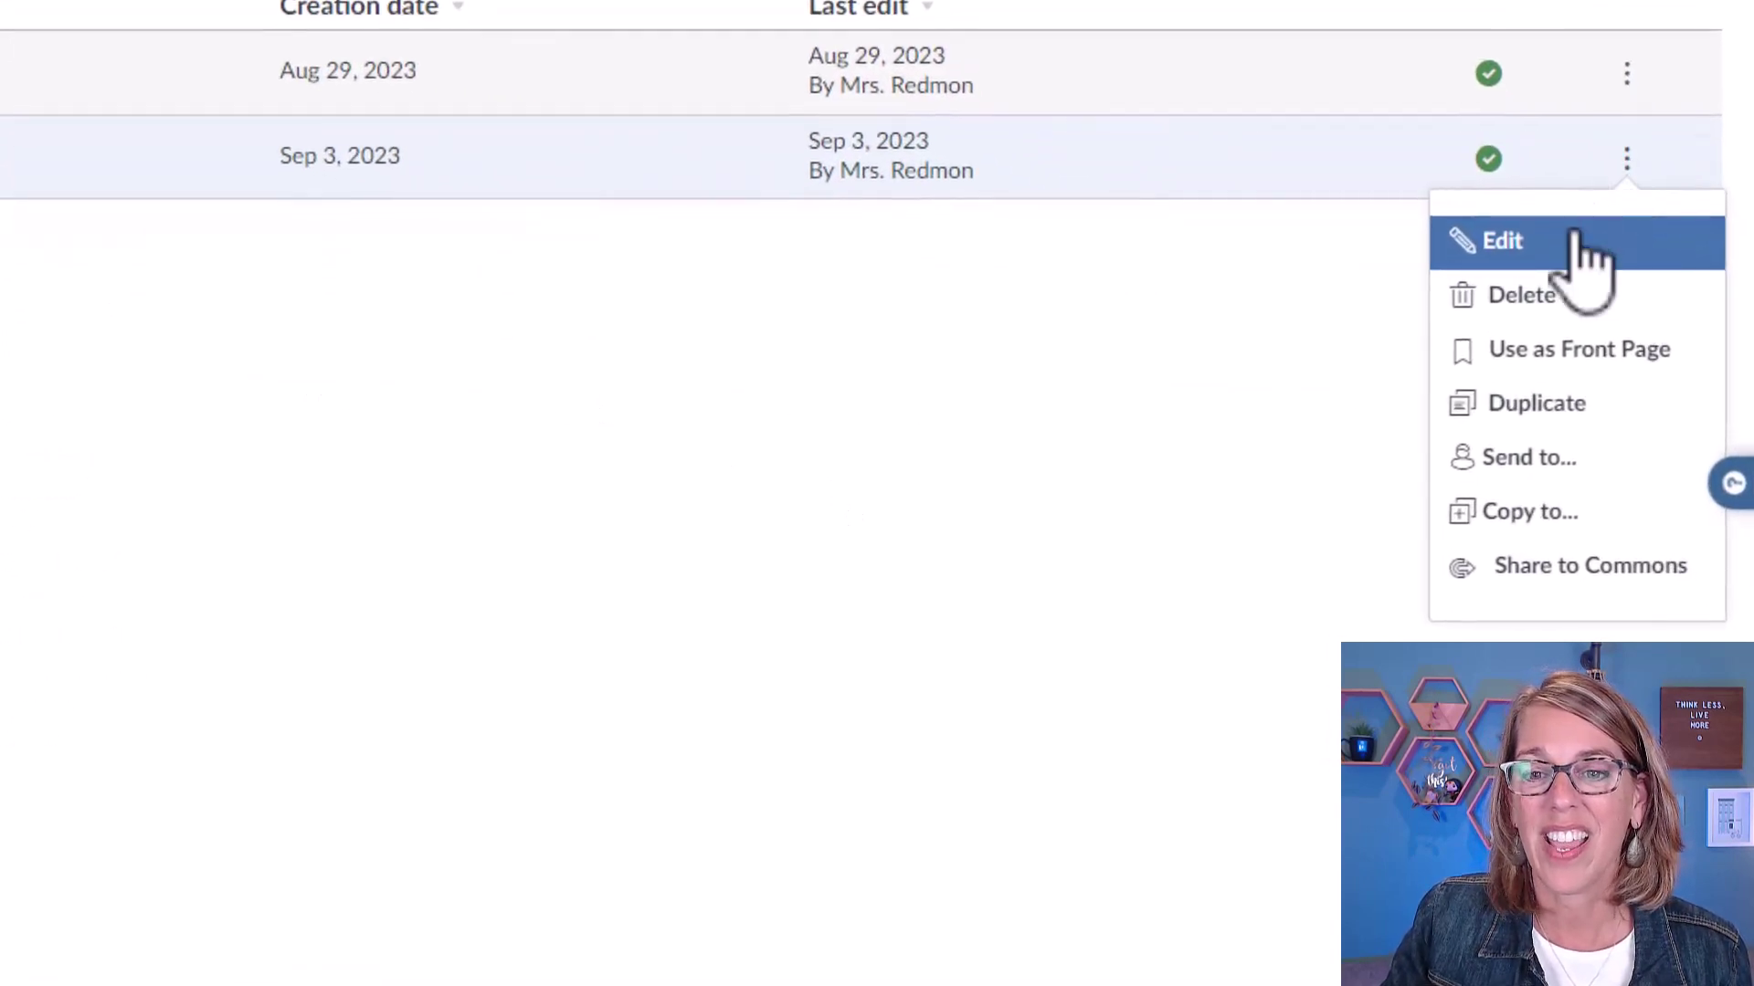
{"action": "left_click", "coordinate": [1615, 354]}
{"action": "left_click", "coordinate": [39, 705]}
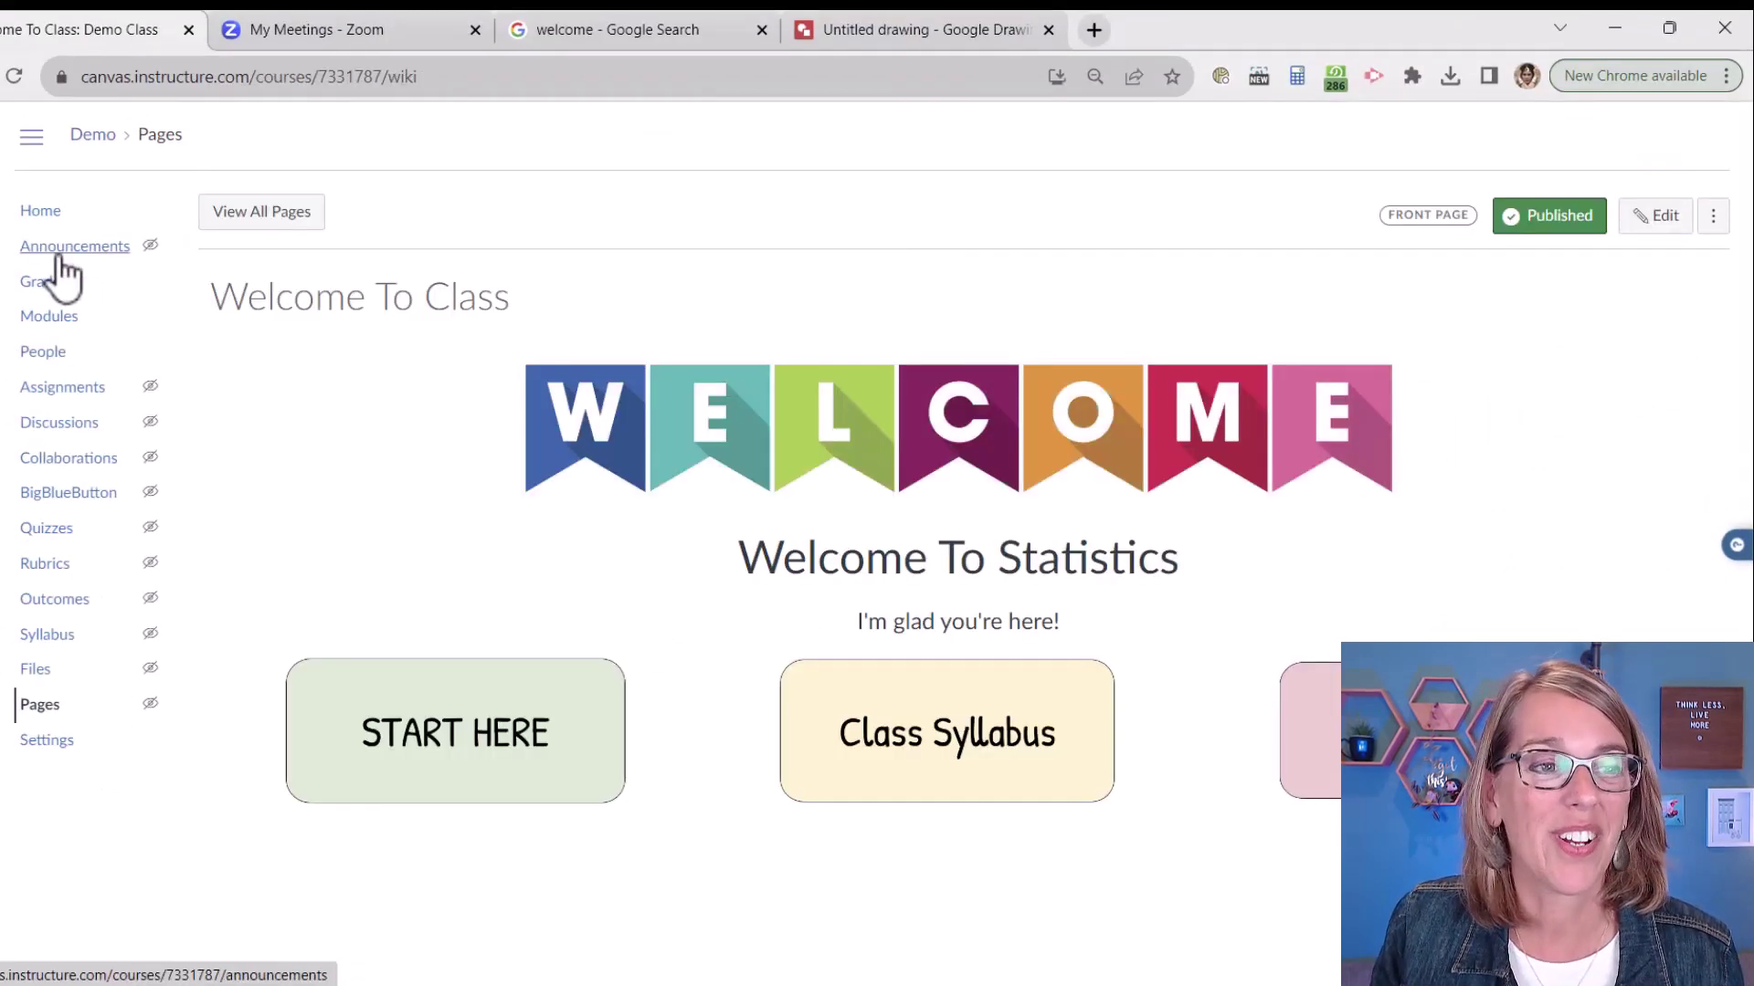
Choose Pages Front Page as the course home page and save the setting.
{"action": "left_click", "coordinate": [42, 211]}
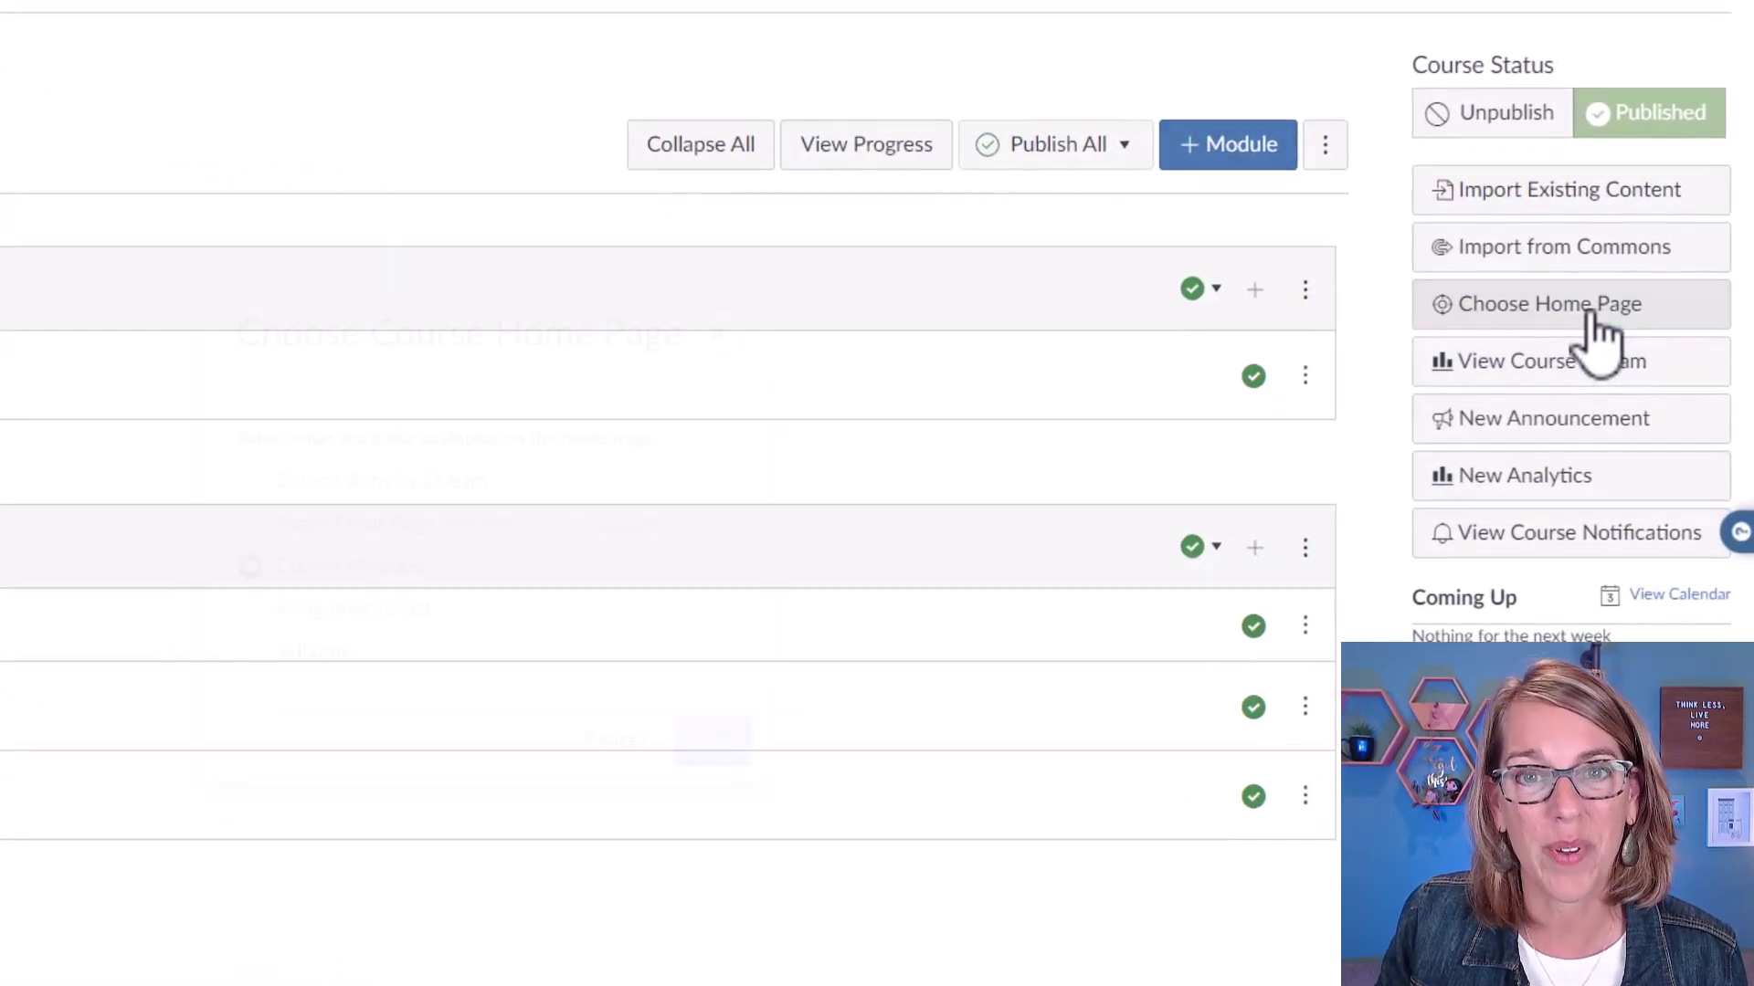
{"action": "left_click", "coordinate": [1591, 316]}
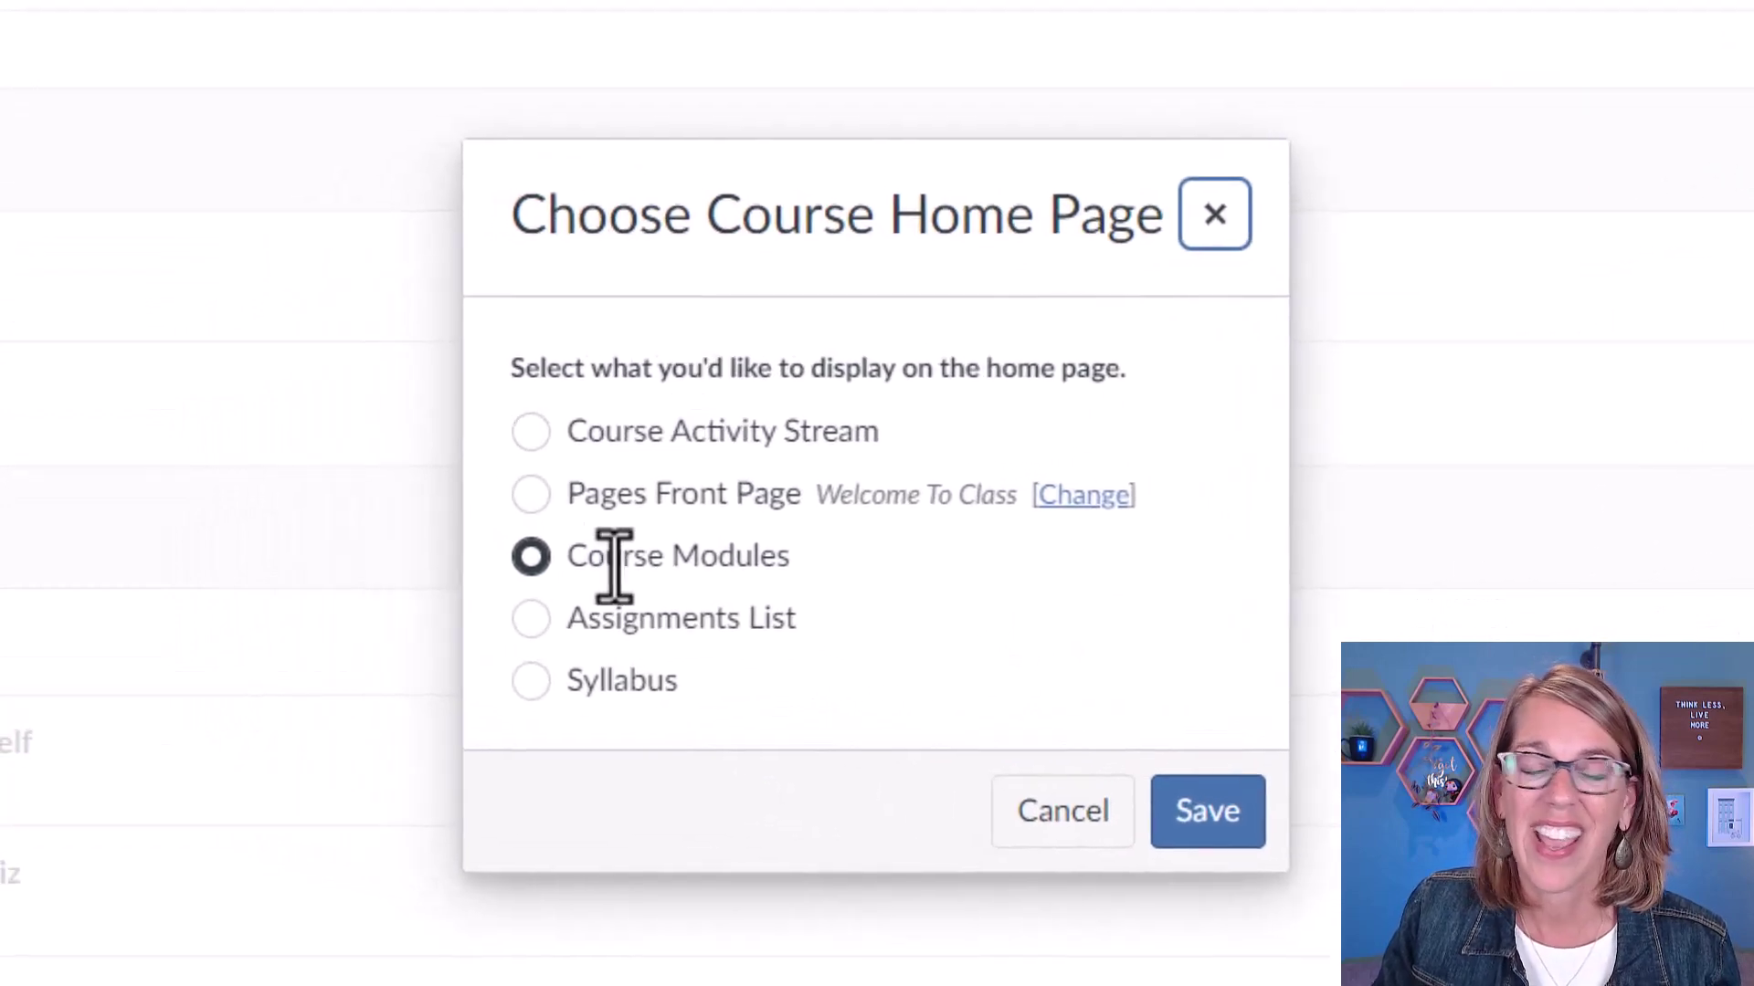
{"action": "left_click", "coordinate": [531, 494]}
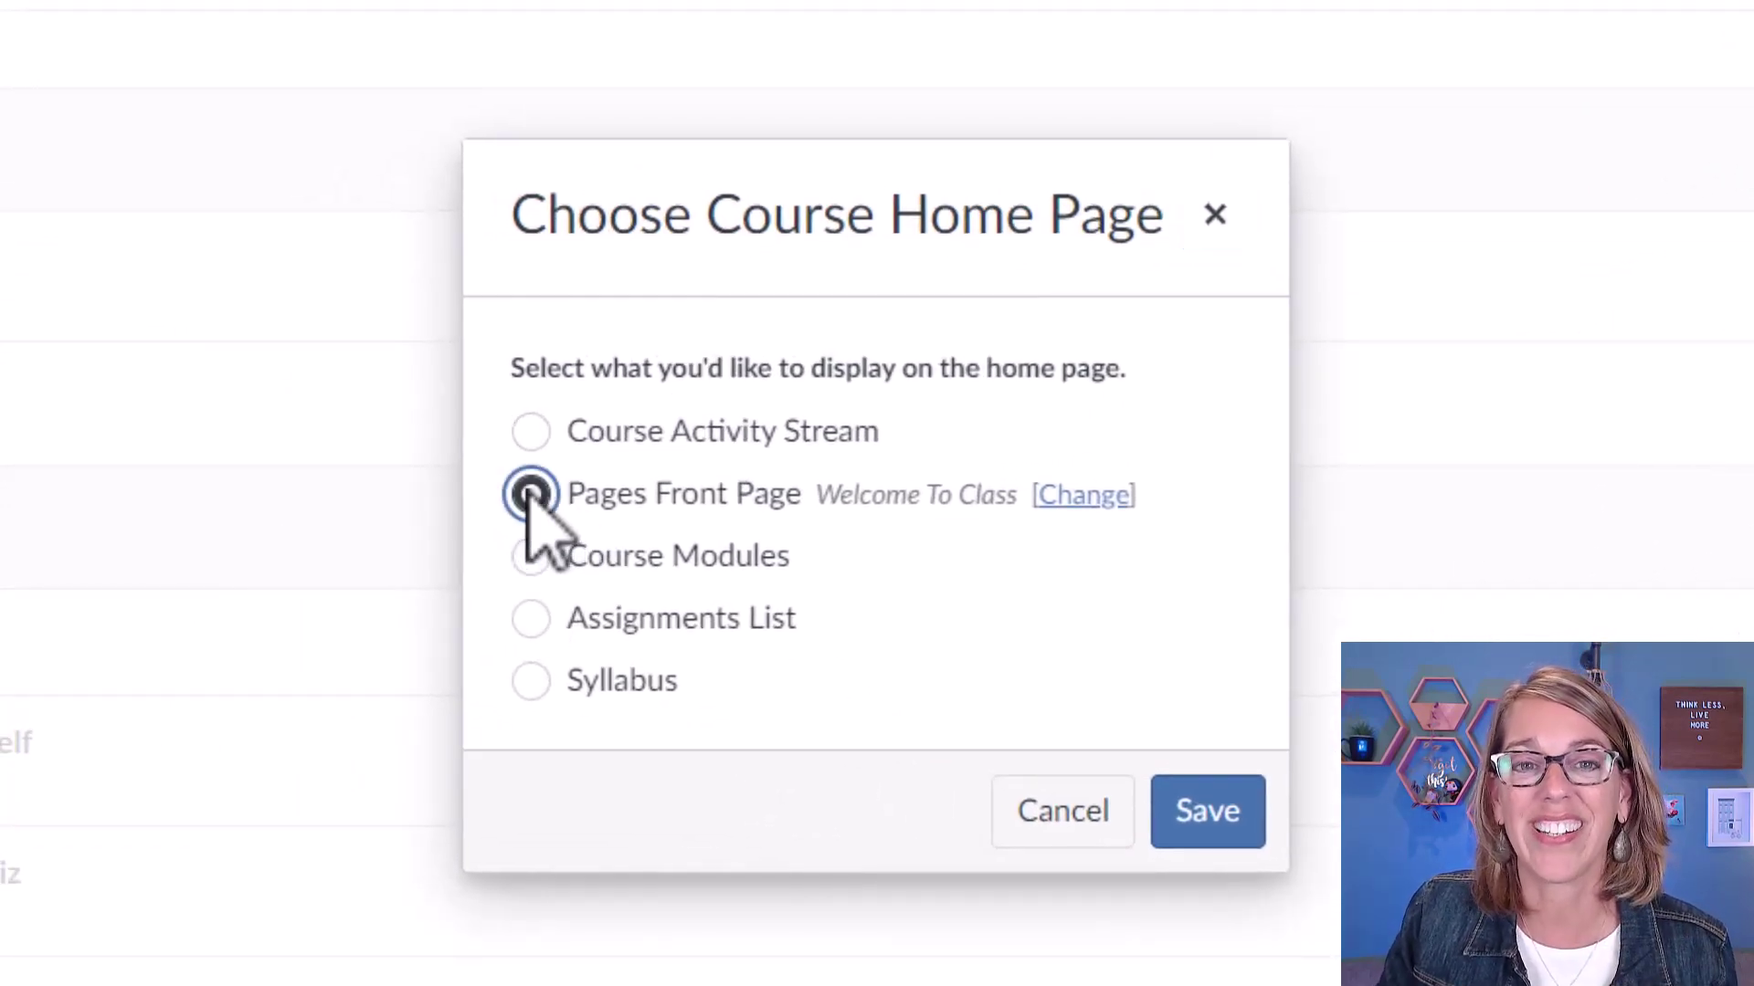
{"action": "left_click", "coordinate": [1222, 822]}
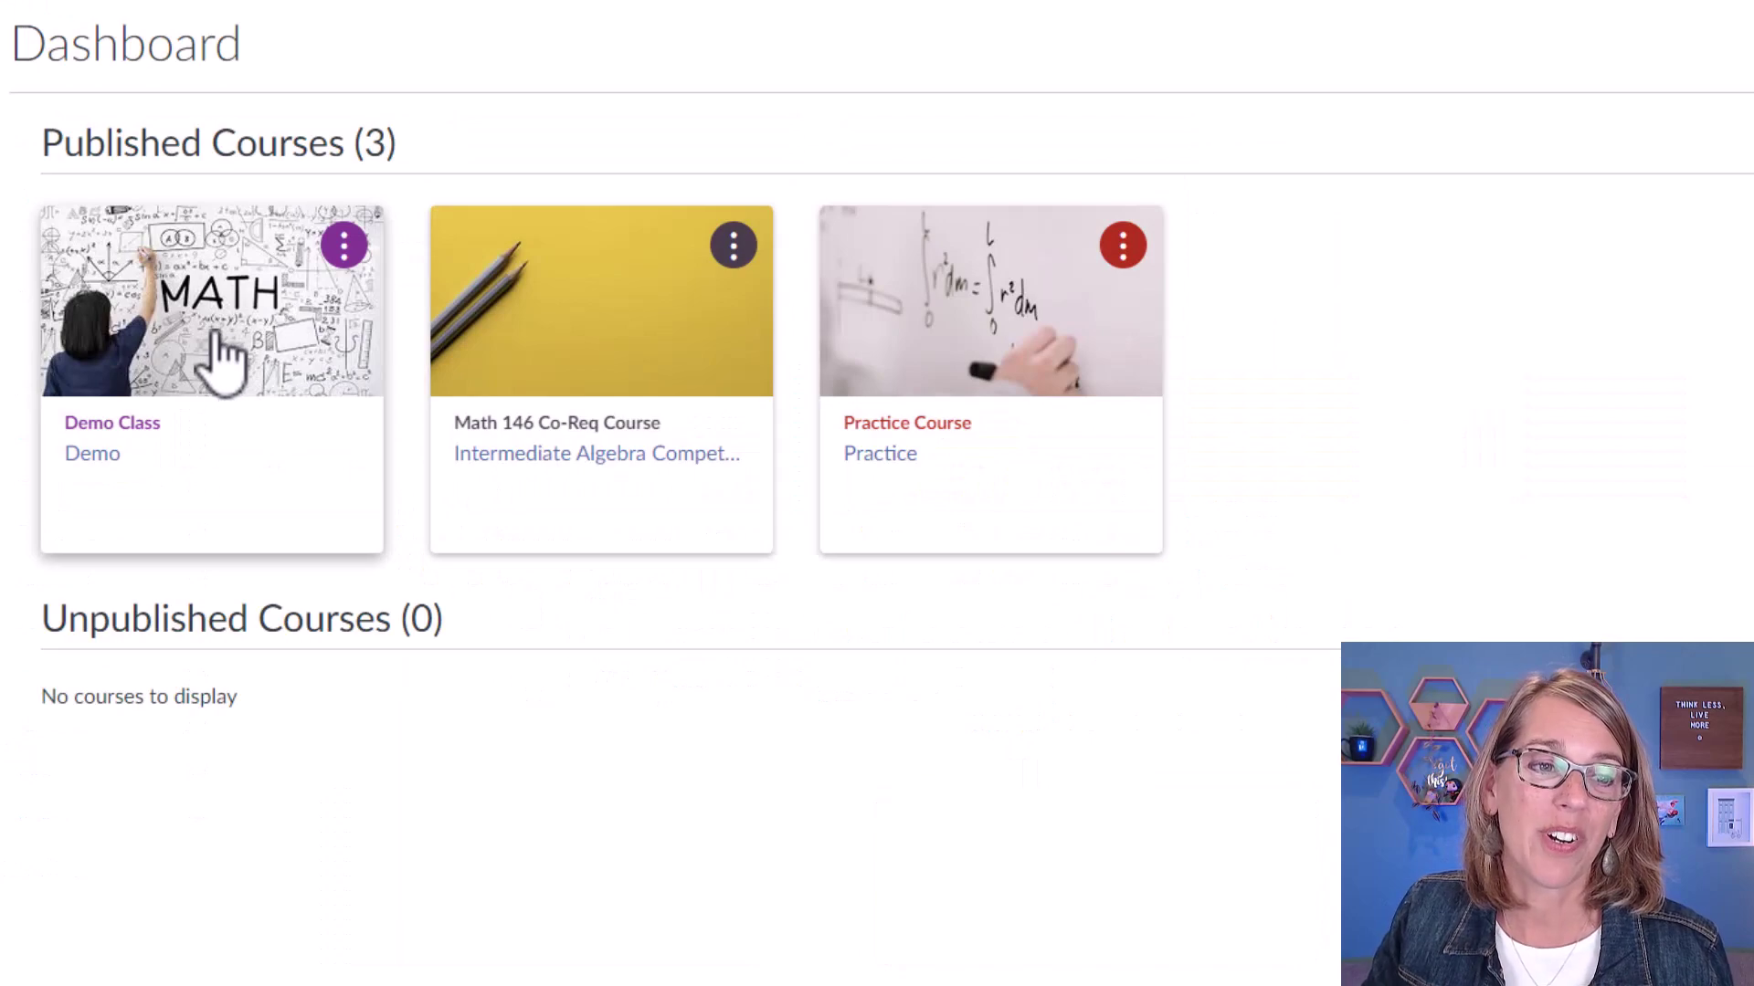
Open the Demo Class course card from the Dashboard.
{"action": "left_click", "coordinate": [219, 356]}
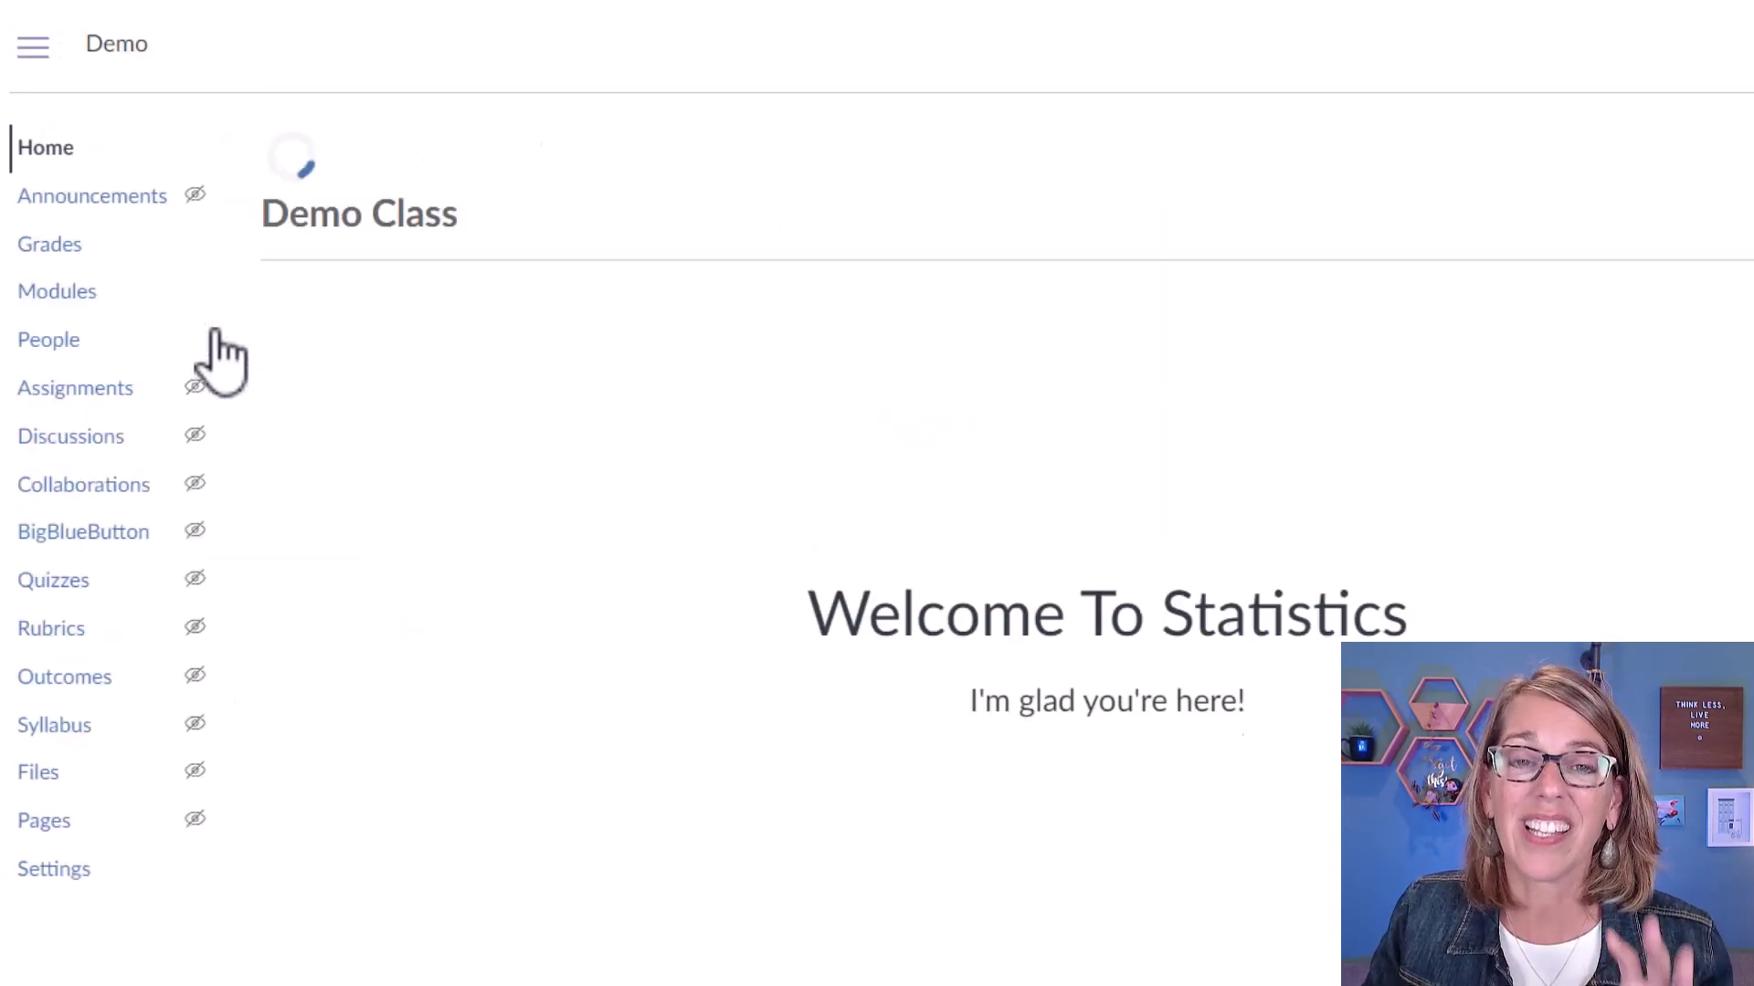